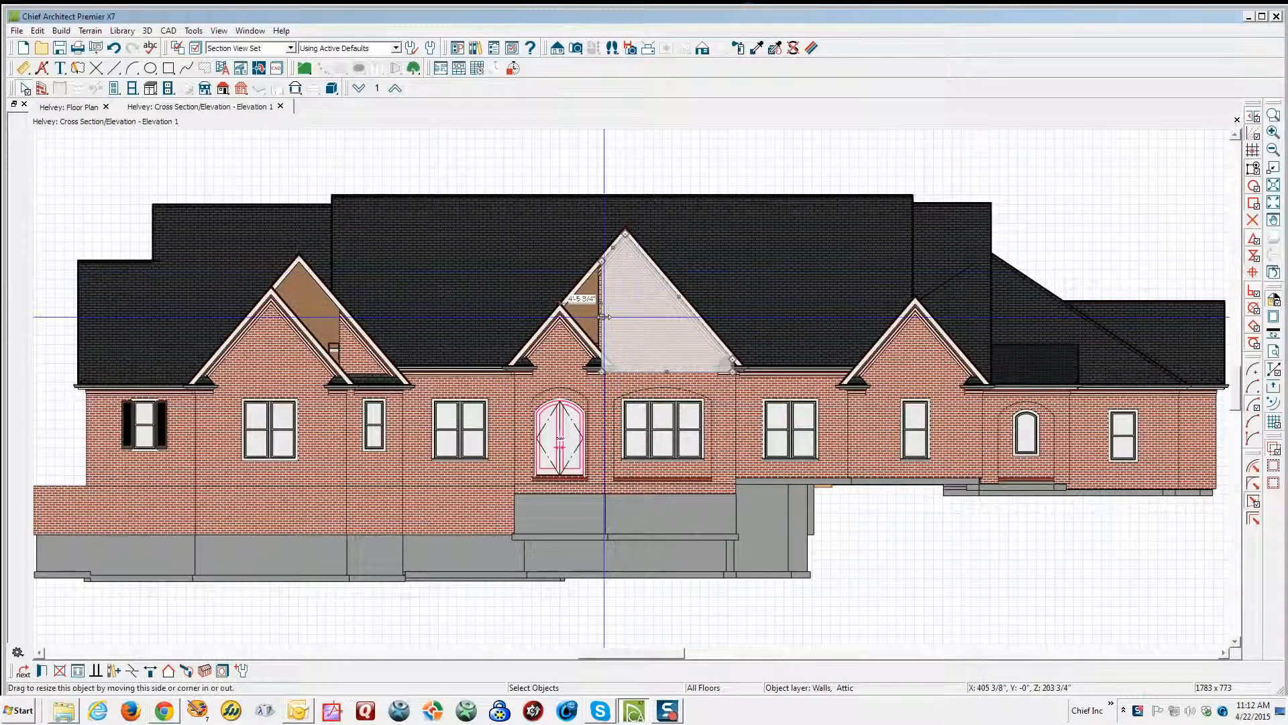
- Extend the attic walls of the large central gable and the left rear gable leftward to the peaks of the overlapping front gables
drag(601, 318, 559, 328)
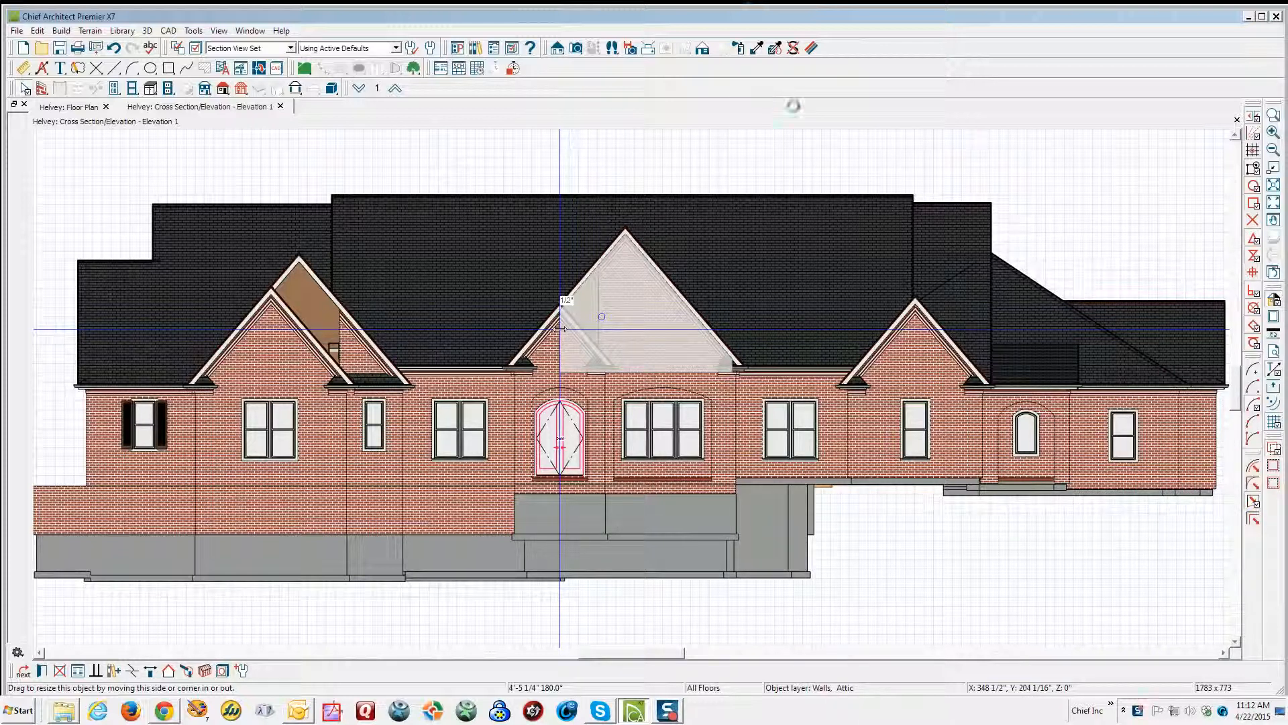
click(870, 131)
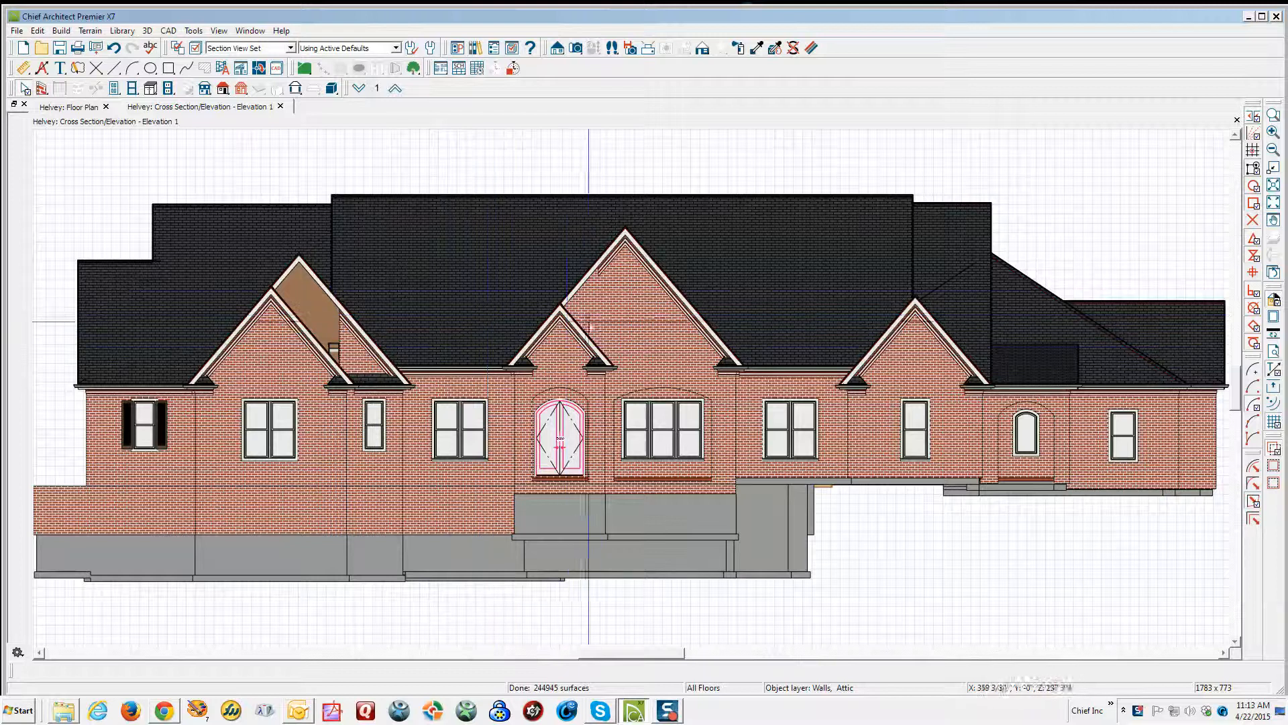
click(347, 352)
drag(348, 353, 272, 294)
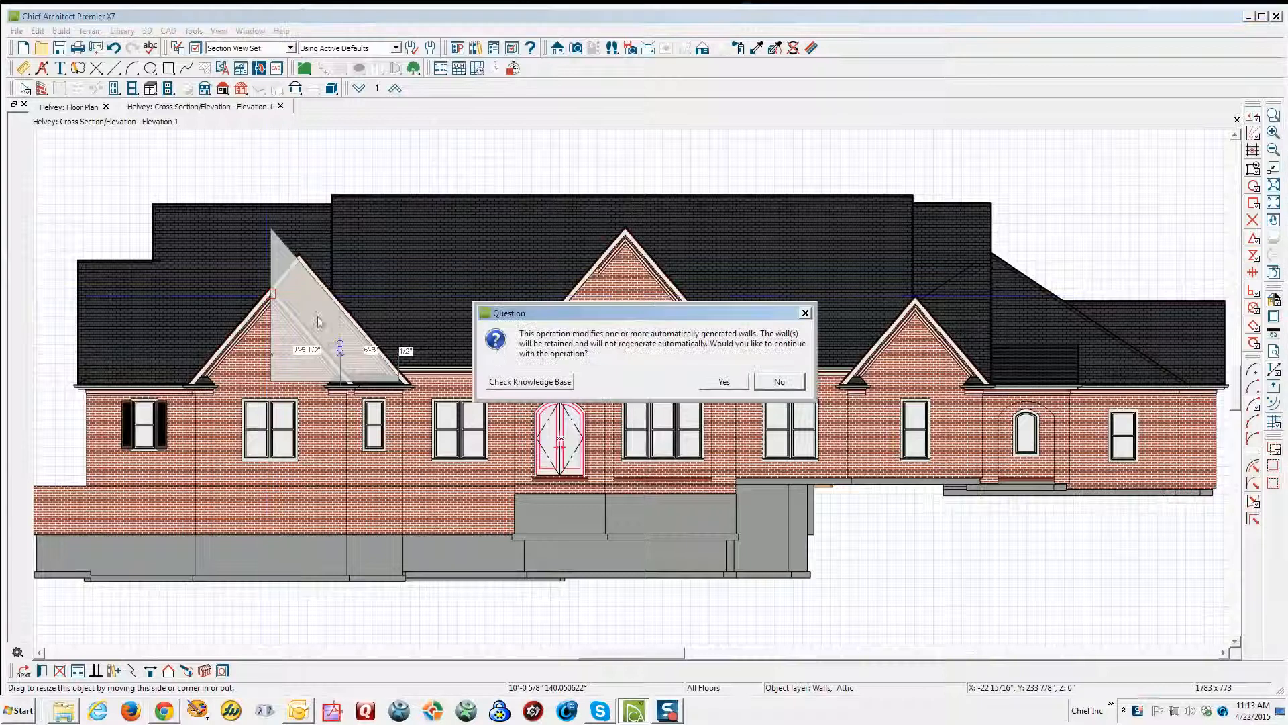
click(723, 381)
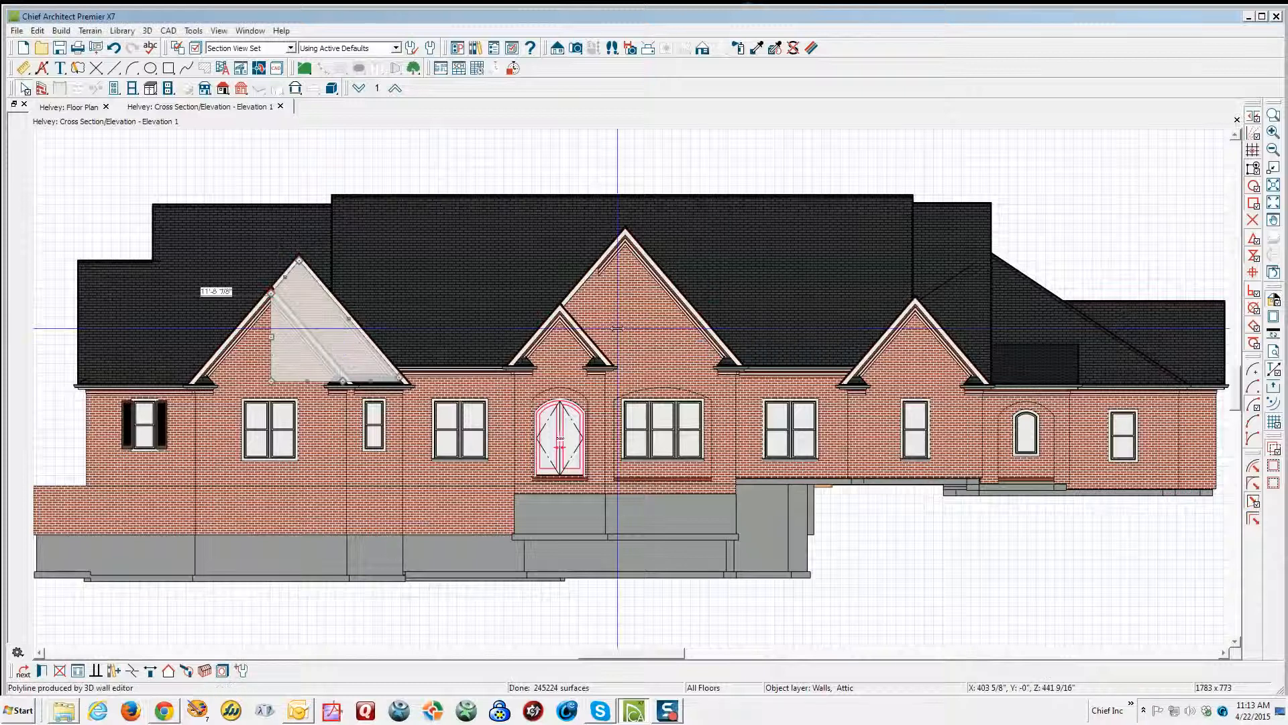
click(543, 132)
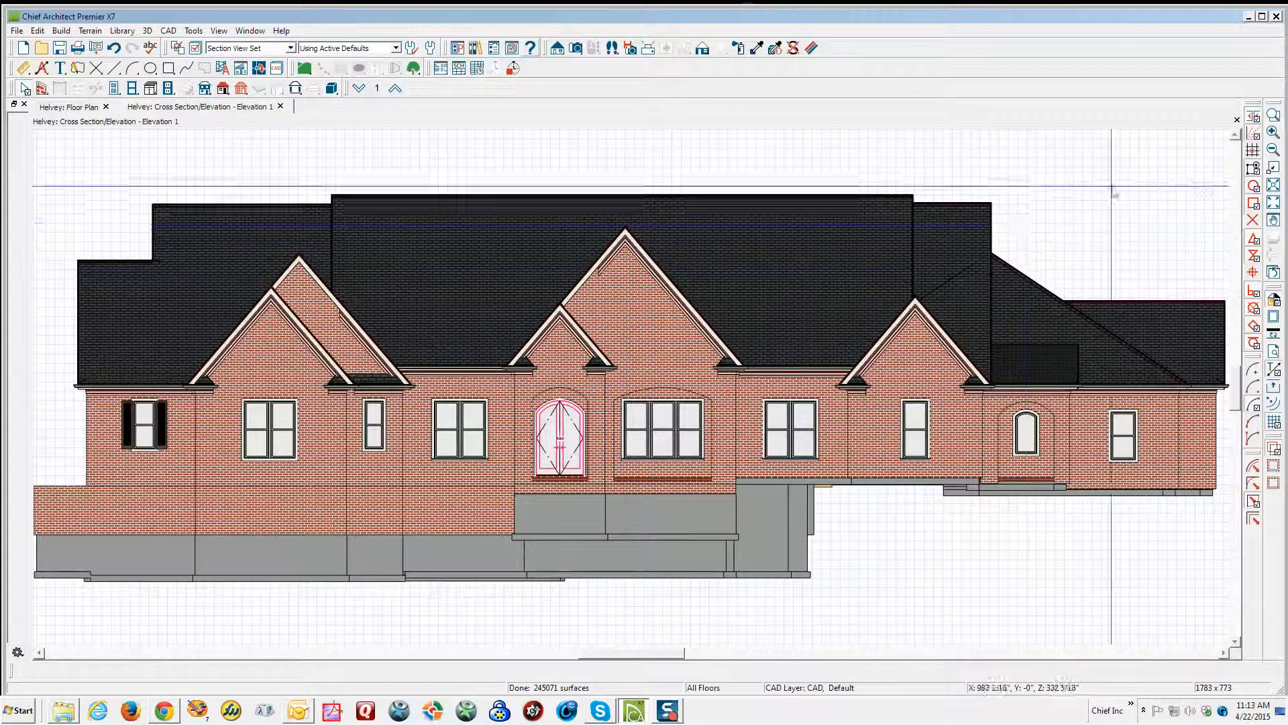
- Check the material region and molding layers in the Section View Set's layer display options
click(195, 48)
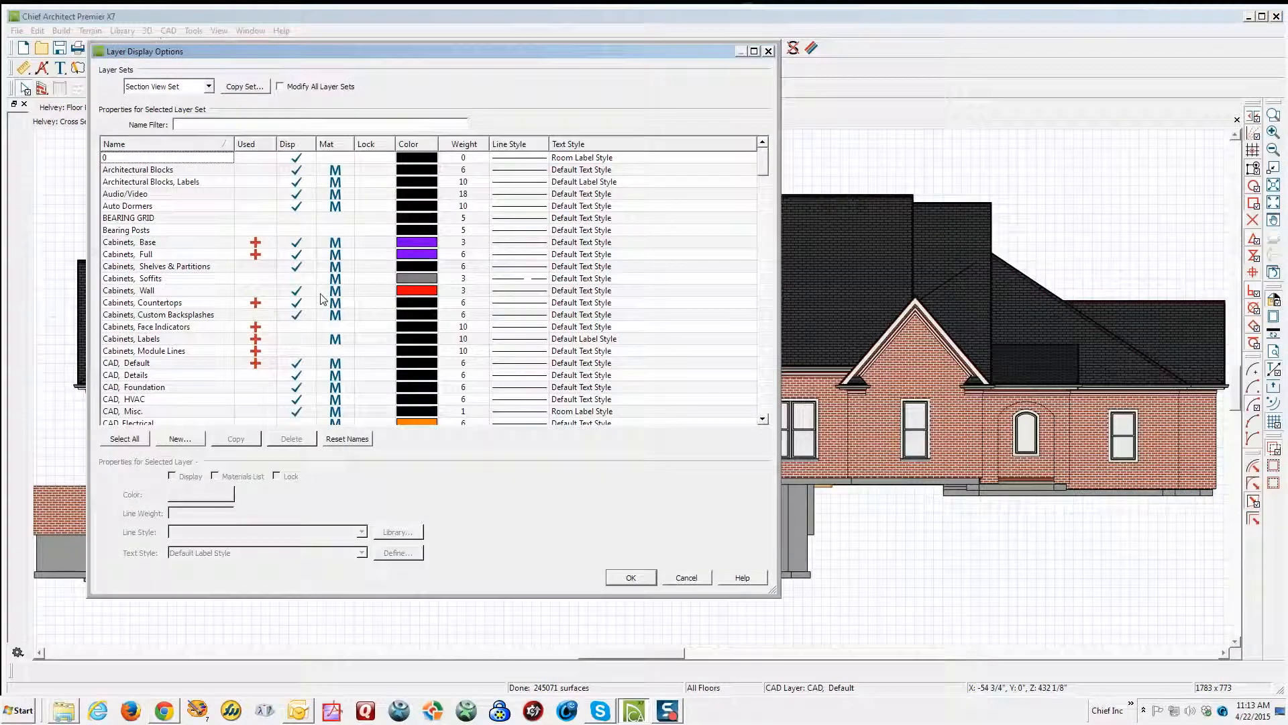
key(m)
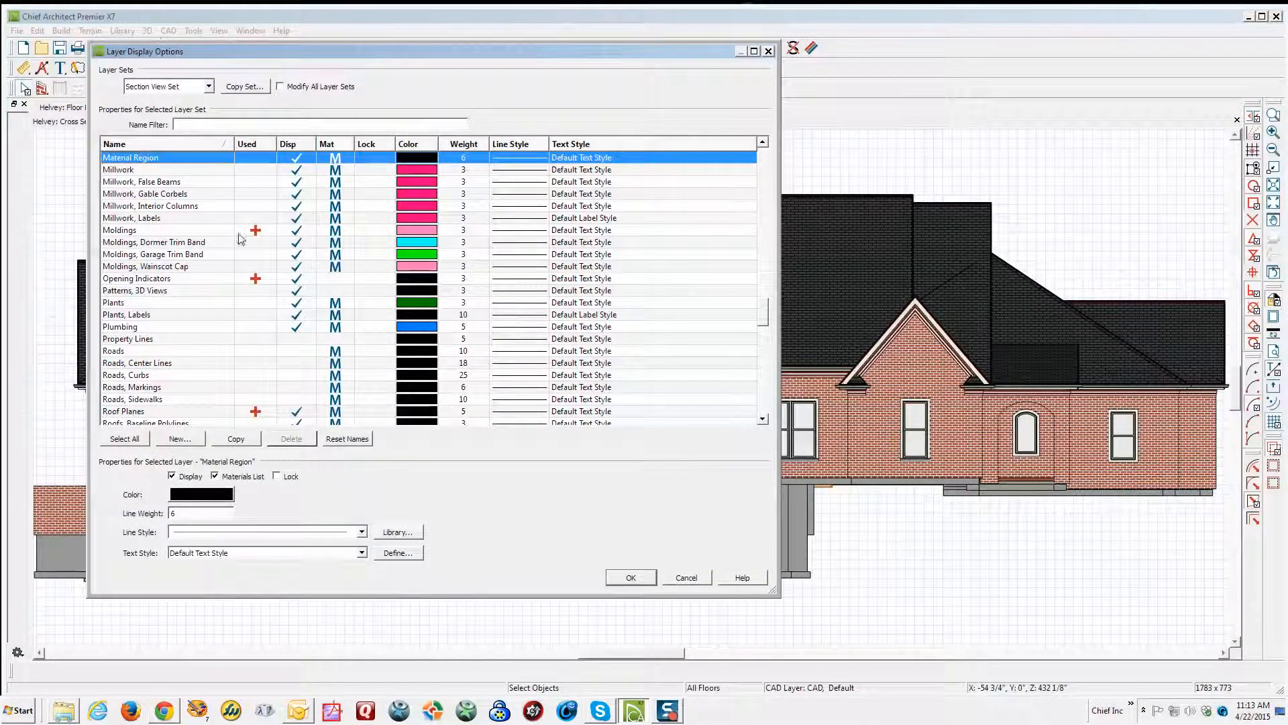
click(685, 577)
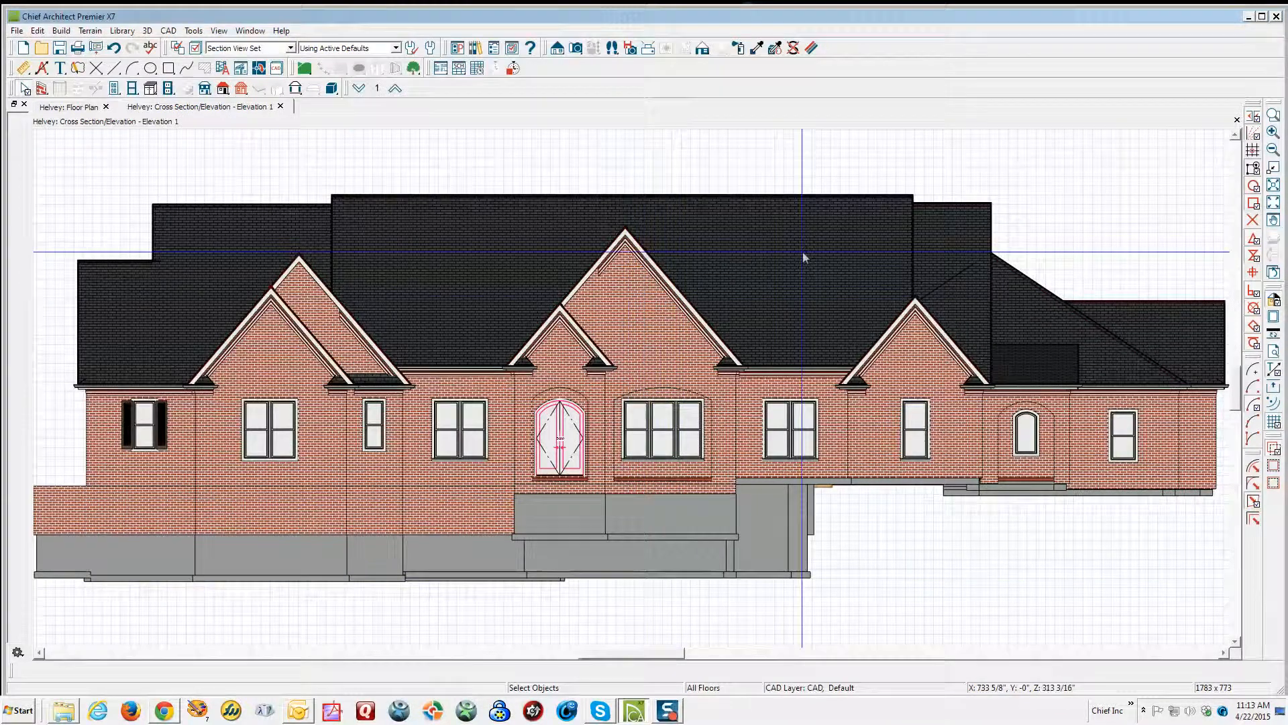
- Try to extend the large central gable's short rake molding down to the peak of the entry gable, turning off its automatic regeneration
click(1272, 120)
drag(493, 215, 696, 397)
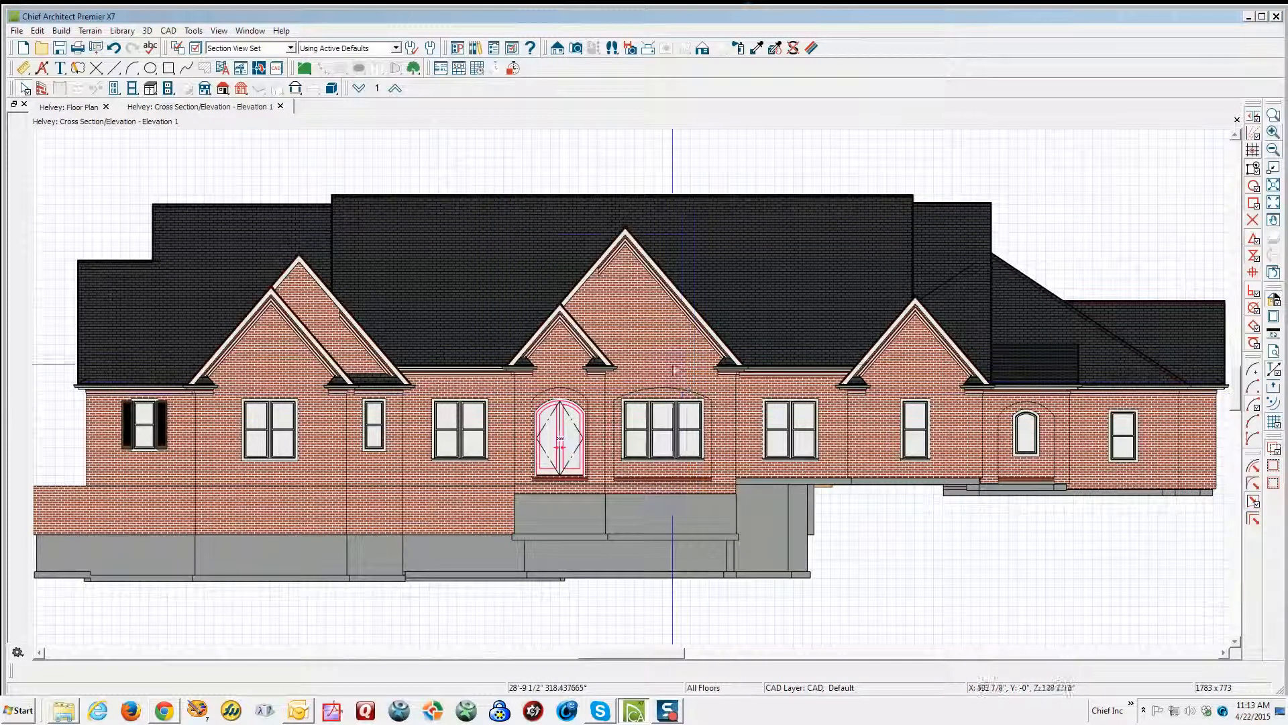
click(1274, 115)
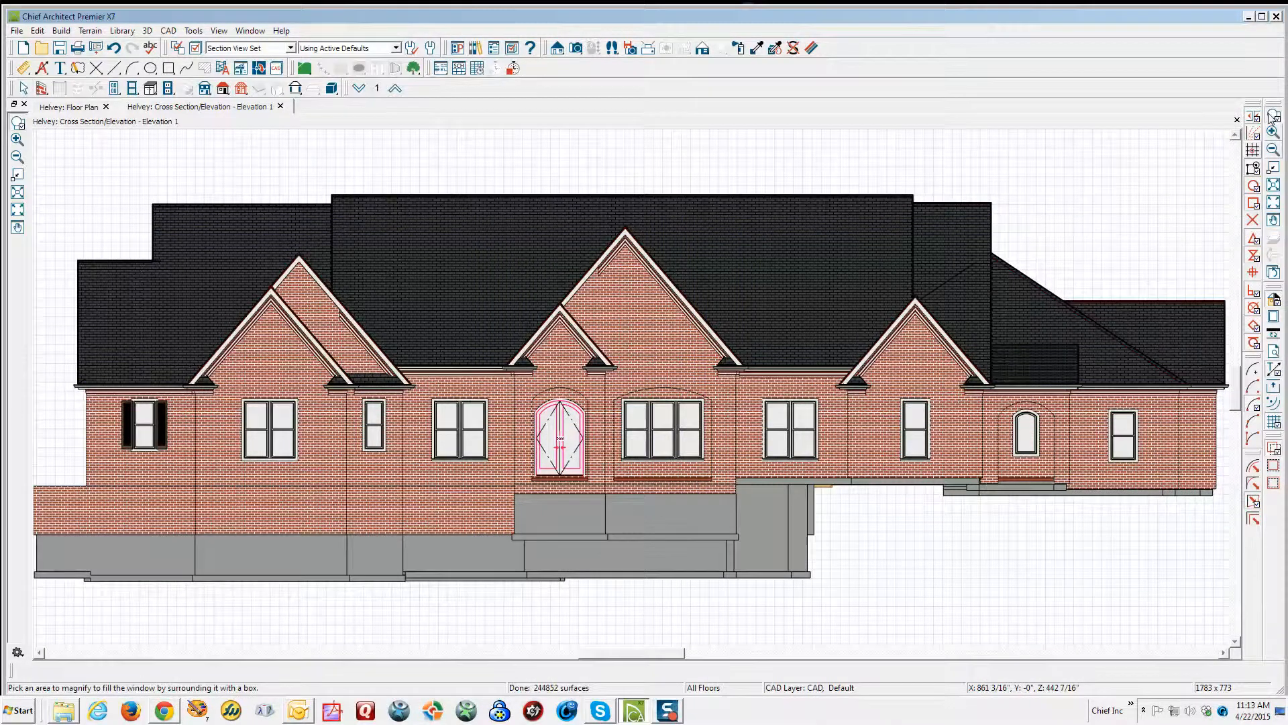
drag(487, 204, 653, 317)
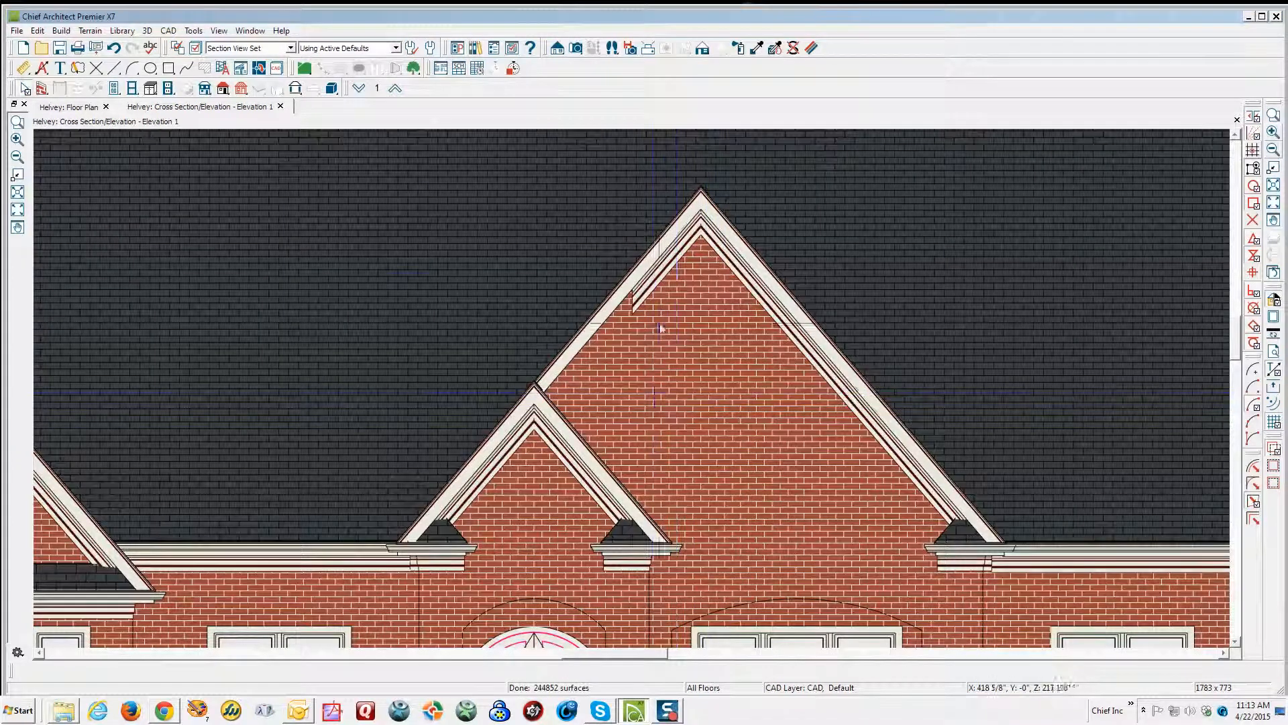
click(644, 288)
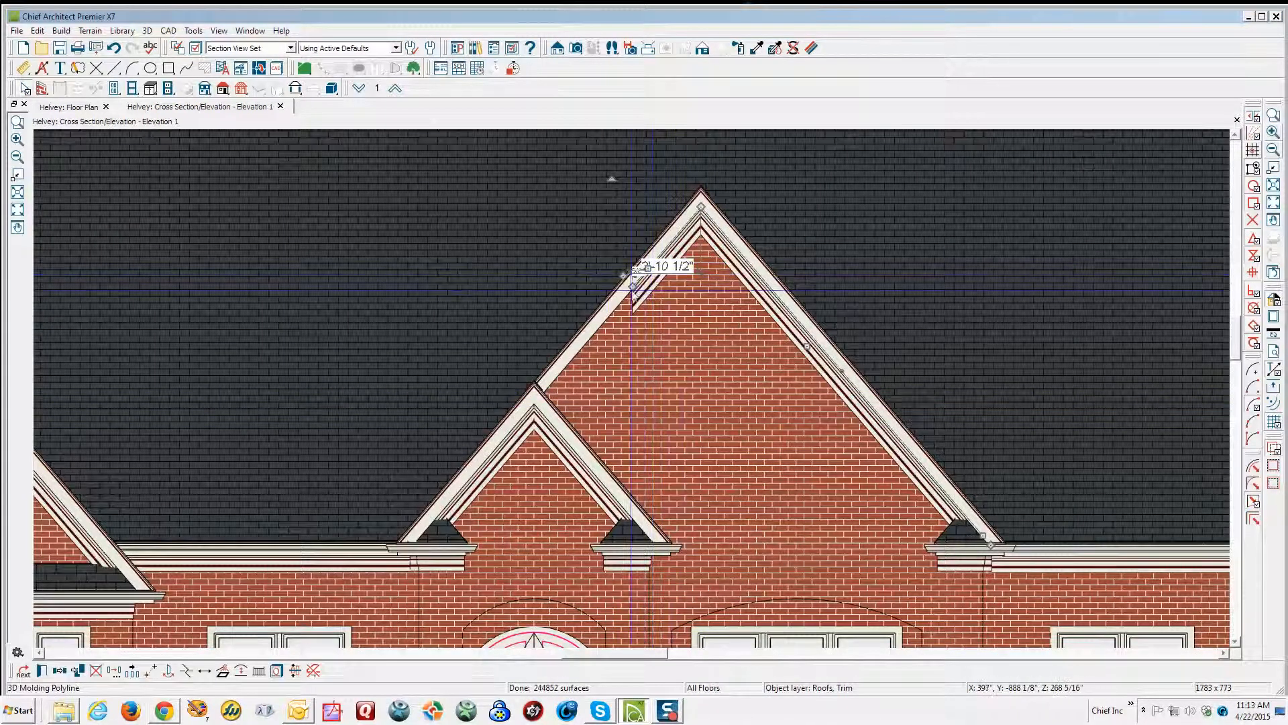
drag(632, 288, 541, 394)
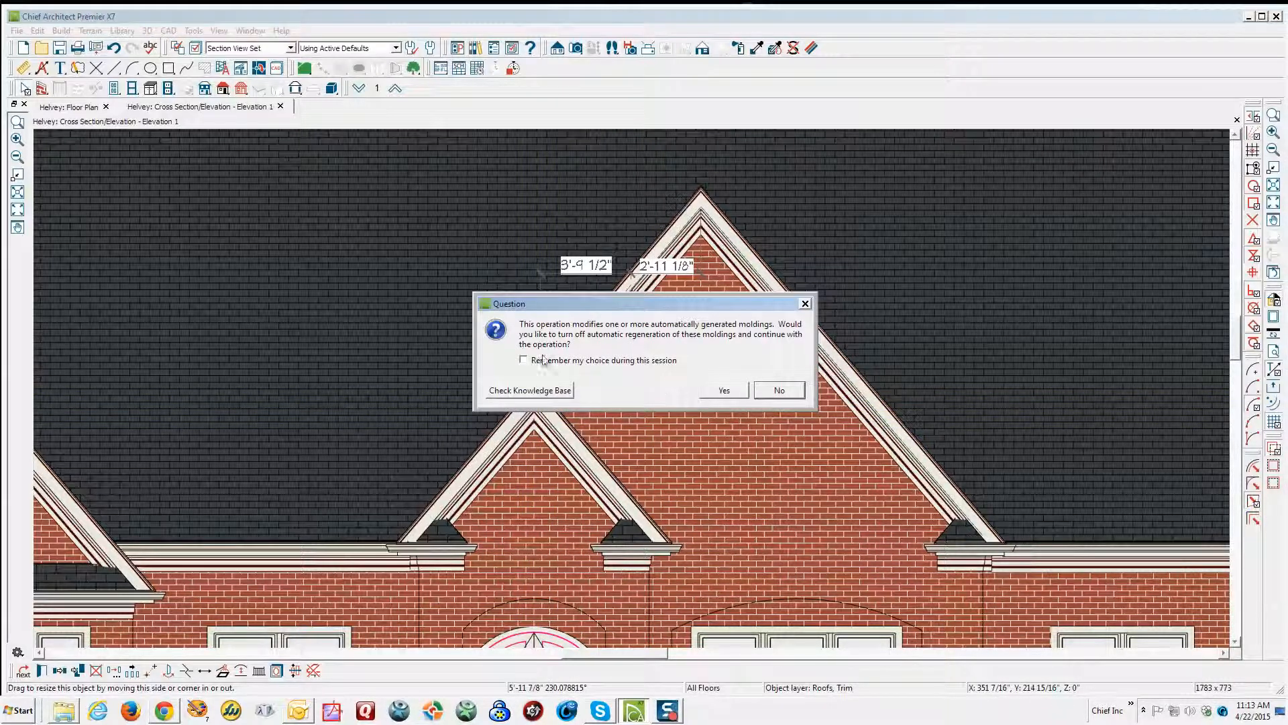
click(730, 397)
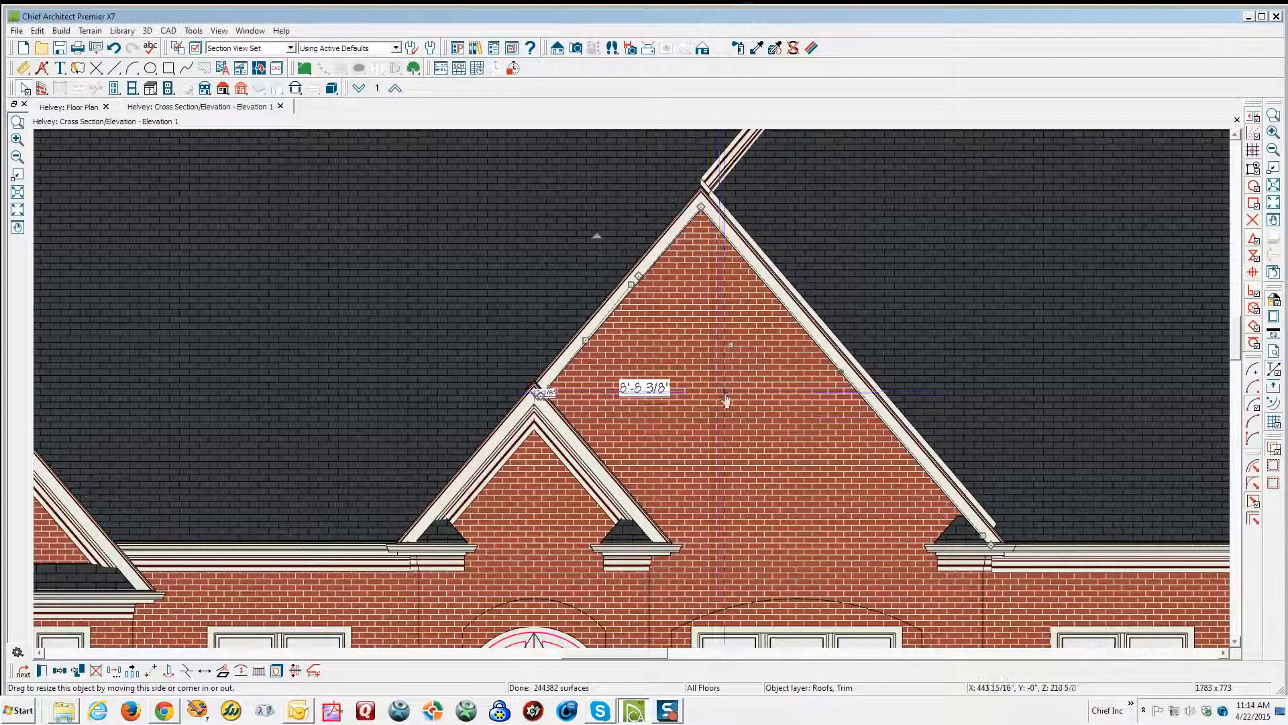
- Inspect the central gable's reshaped rake molding against the whole elevation, and undo the molding change
scroll(726, 401, down, 3)
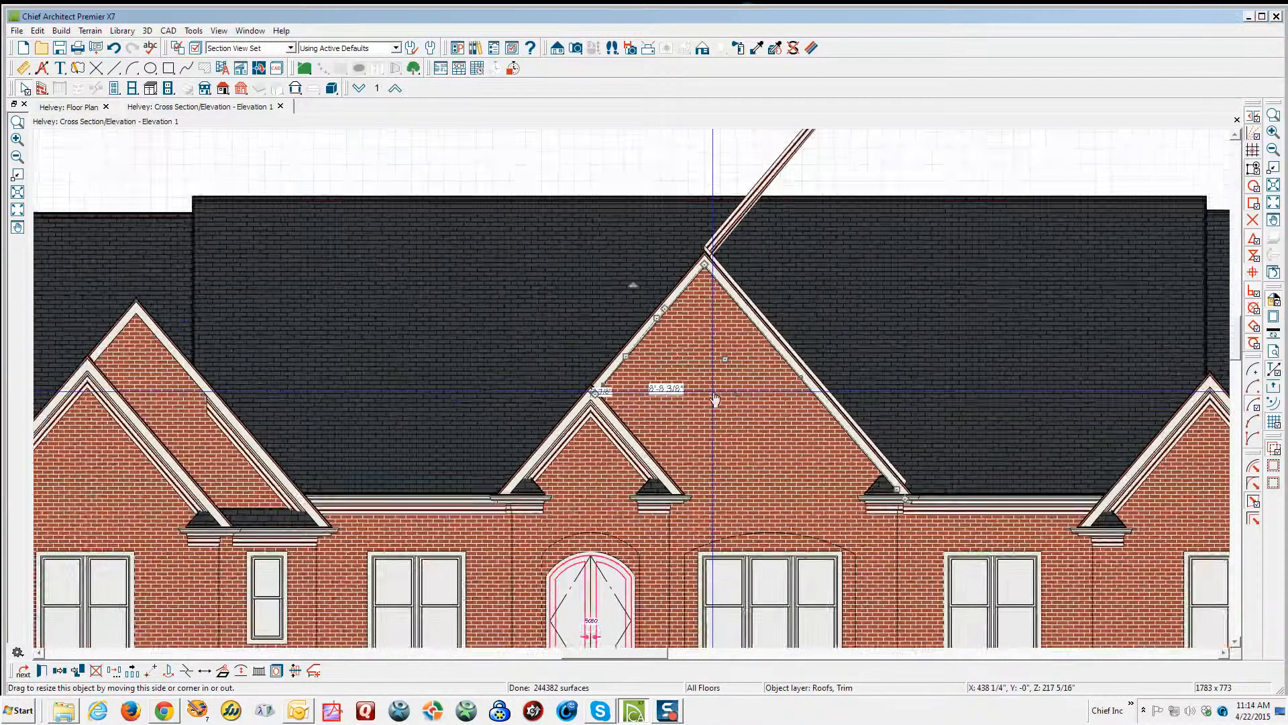
scroll(715, 400, down, 2)
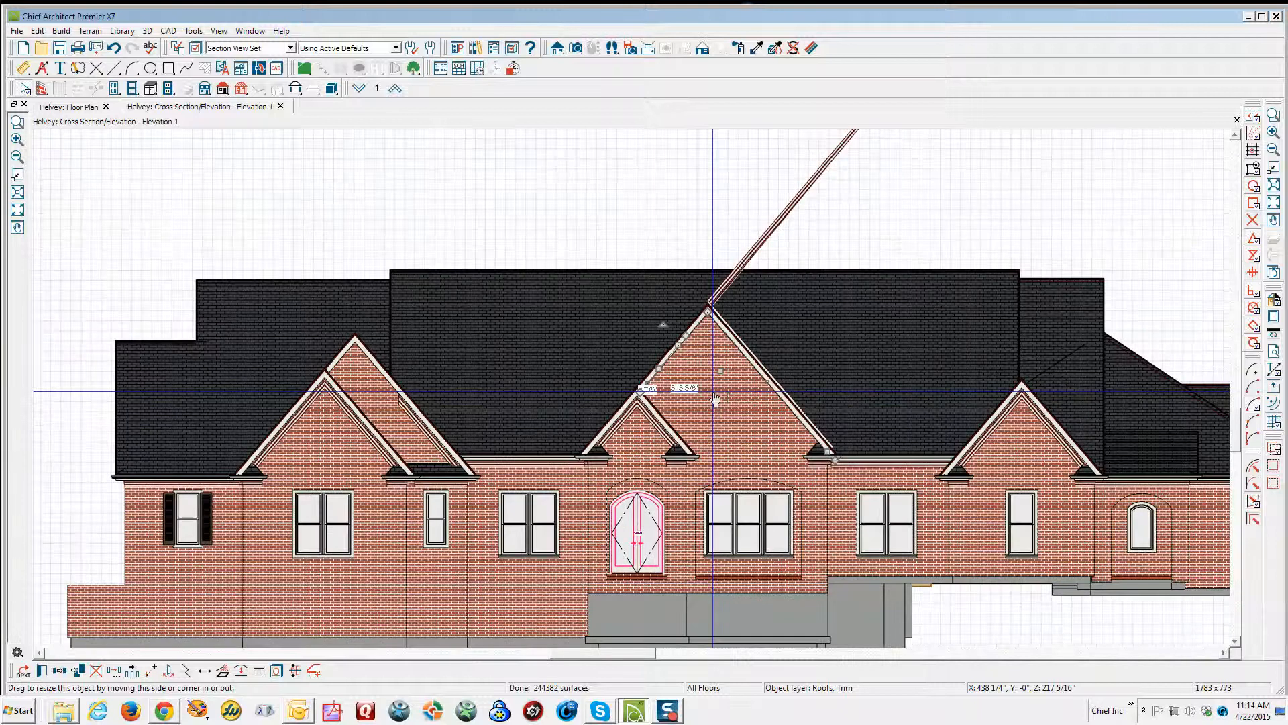
scroll(714, 396, down, 4)
scroll(714, 393, up, 2)
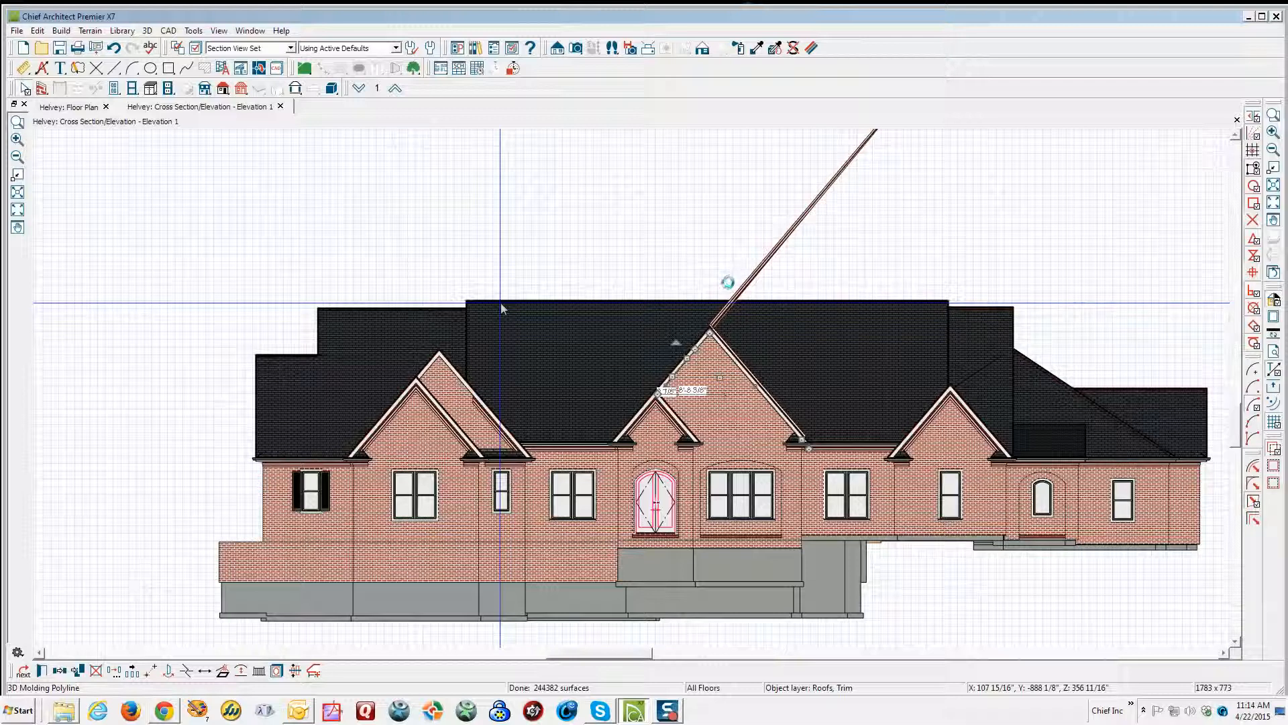
key(ctrl+z)
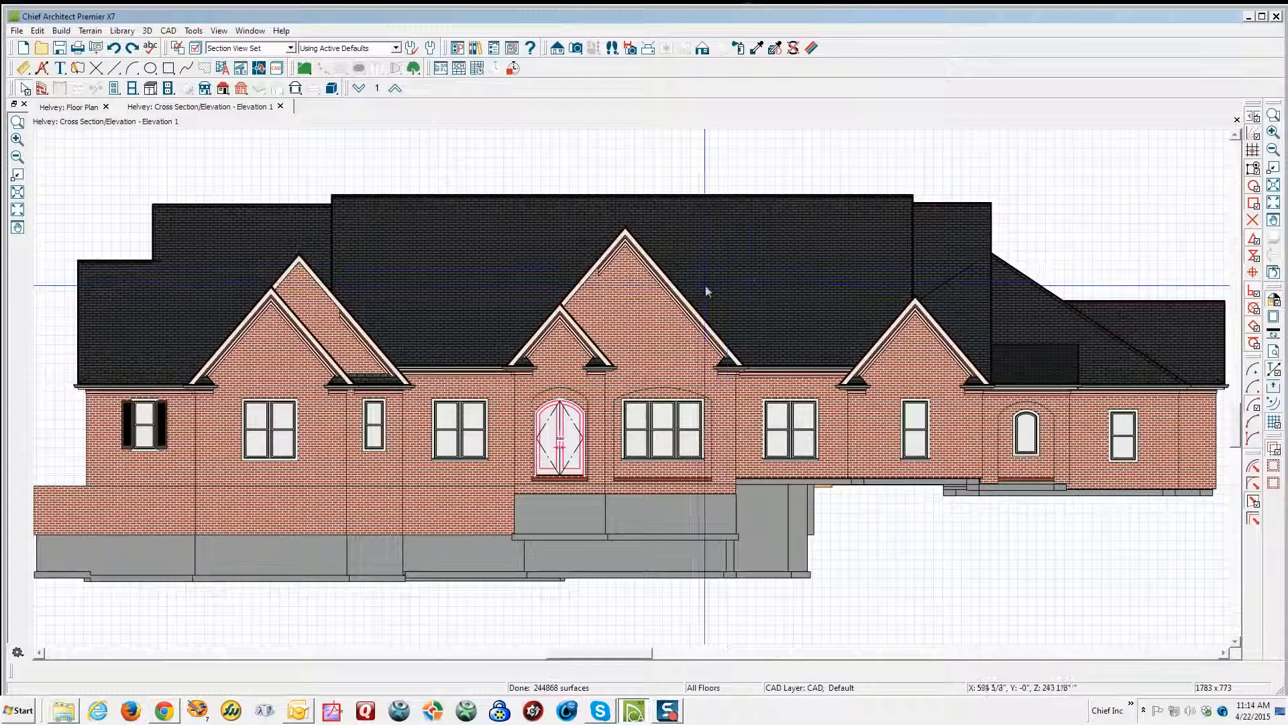
- Extend the cut-off lower end of the central gable's rake molding down the left slope, to about 3'-4 1/8" from the peak
click(1273, 115)
drag(529, 243, 624, 352)
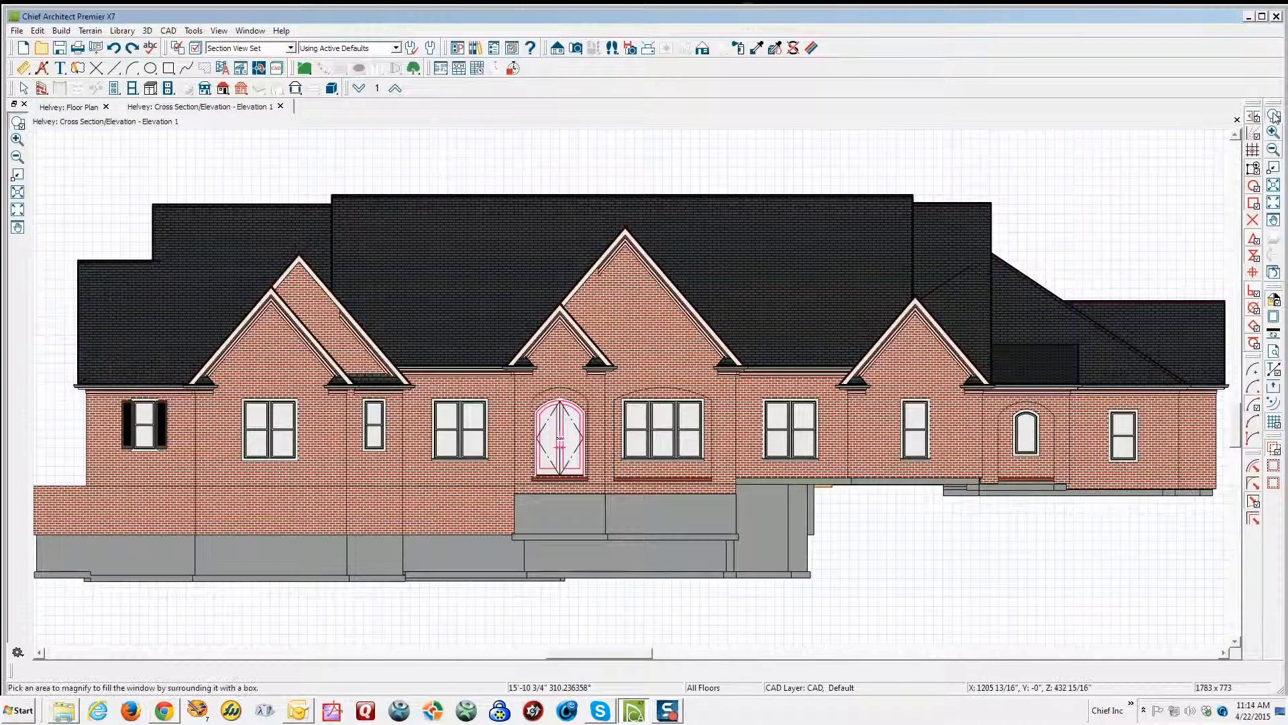
drag(543, 249, 626, 302)
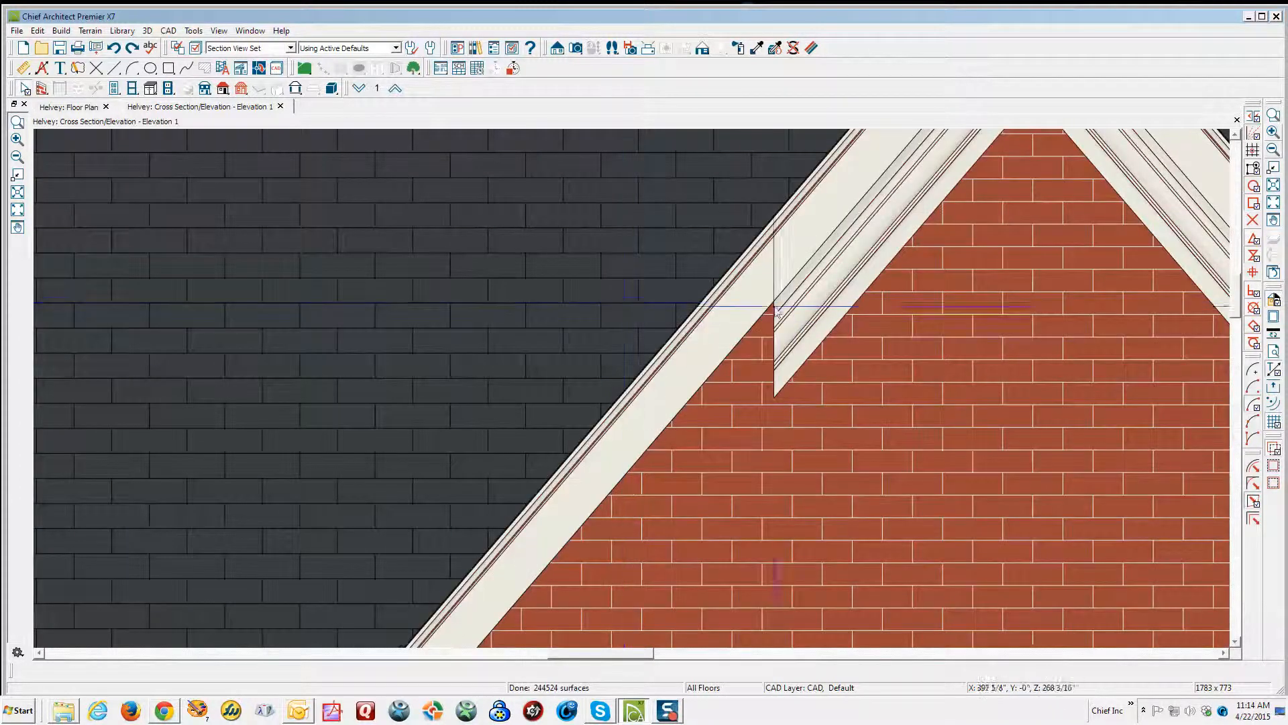
click(805, 299)
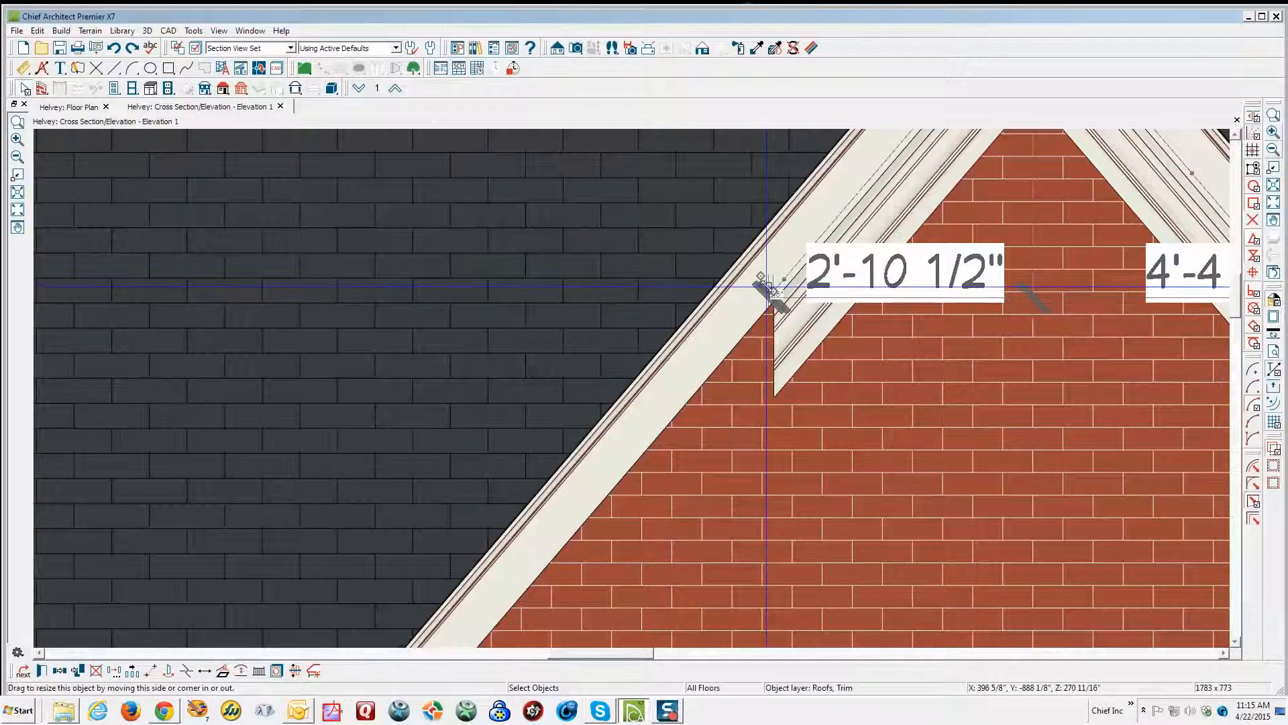
scroll(767, 285, up, 5)
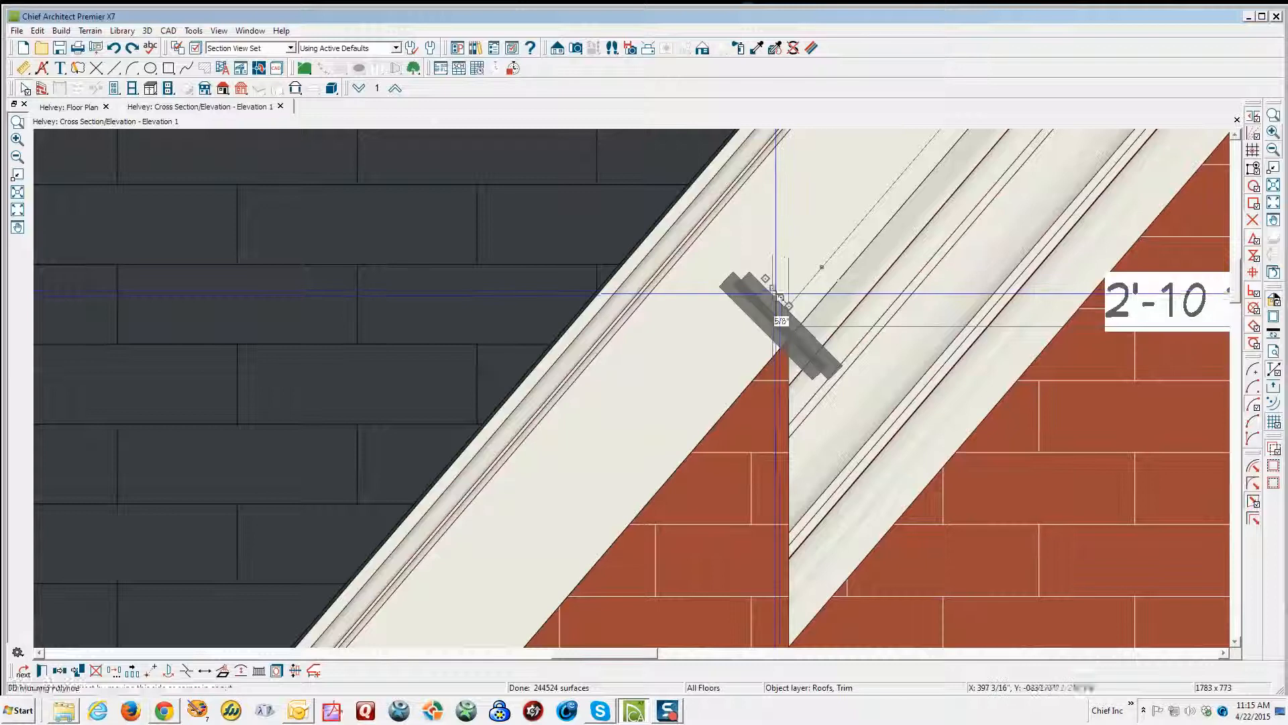
drag(779, 295, 702, 429)
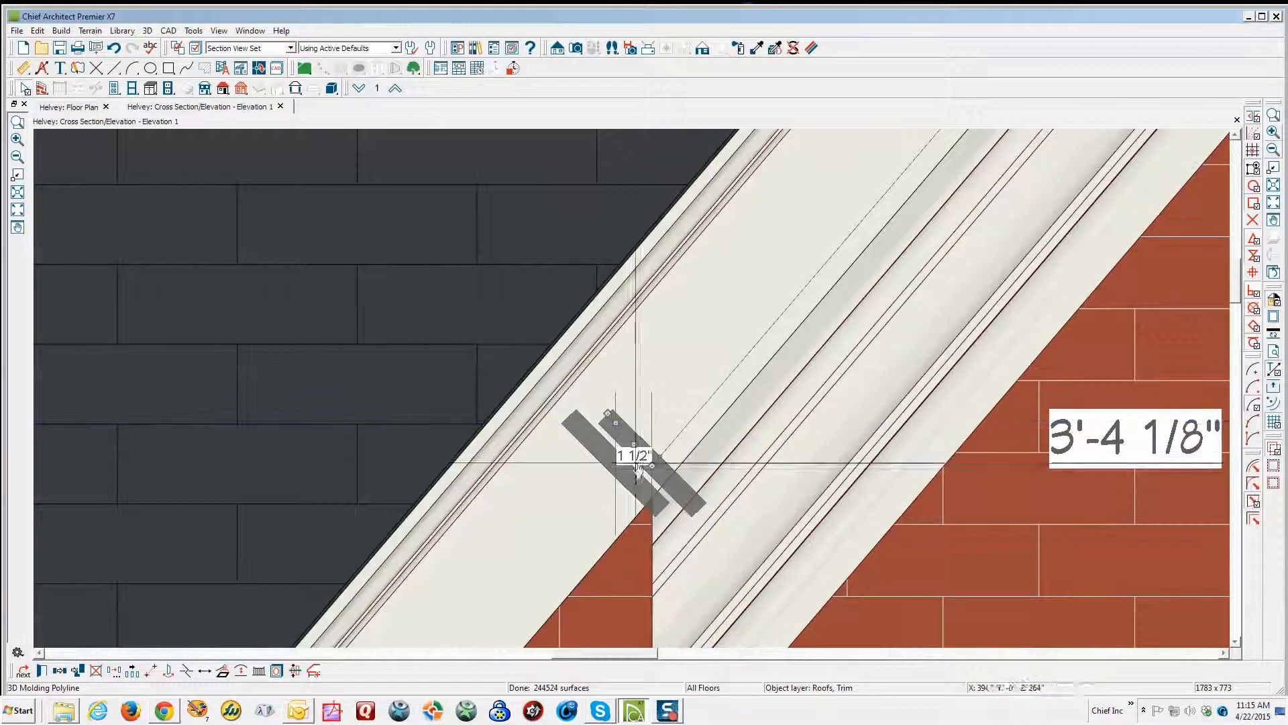
- Lengthen the central gable's rake molding further down the left slope, to about 7'-2 1/4" on its horizontal dimension
click(1274, 151)
click(1275, 150)
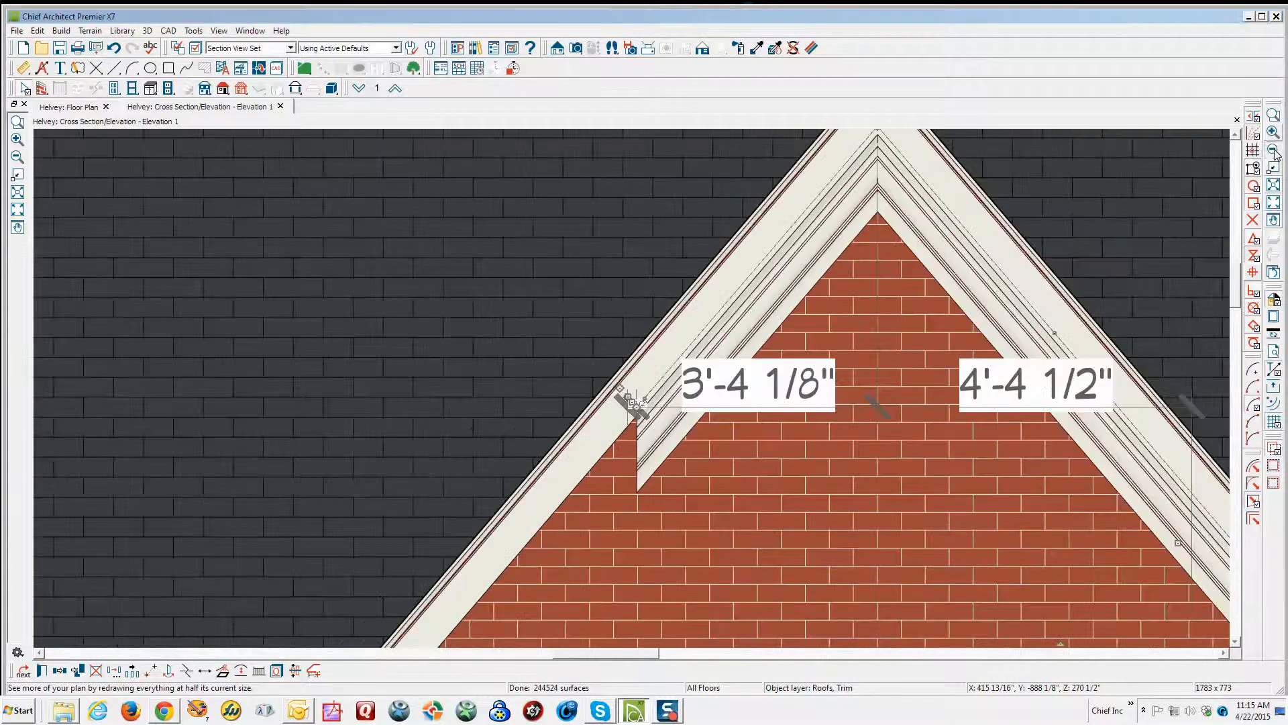
click(1274, 151)
scroll(611, 419, up, 2)
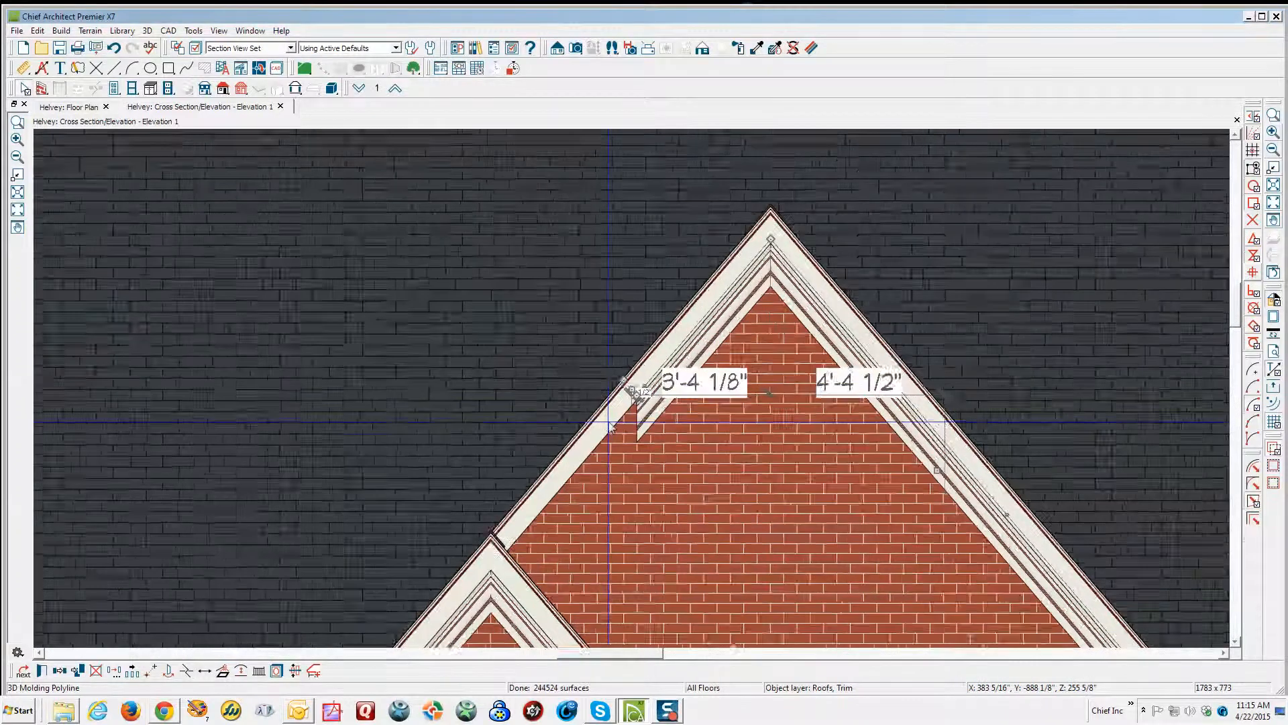
scroll(611, 424, up, 4)
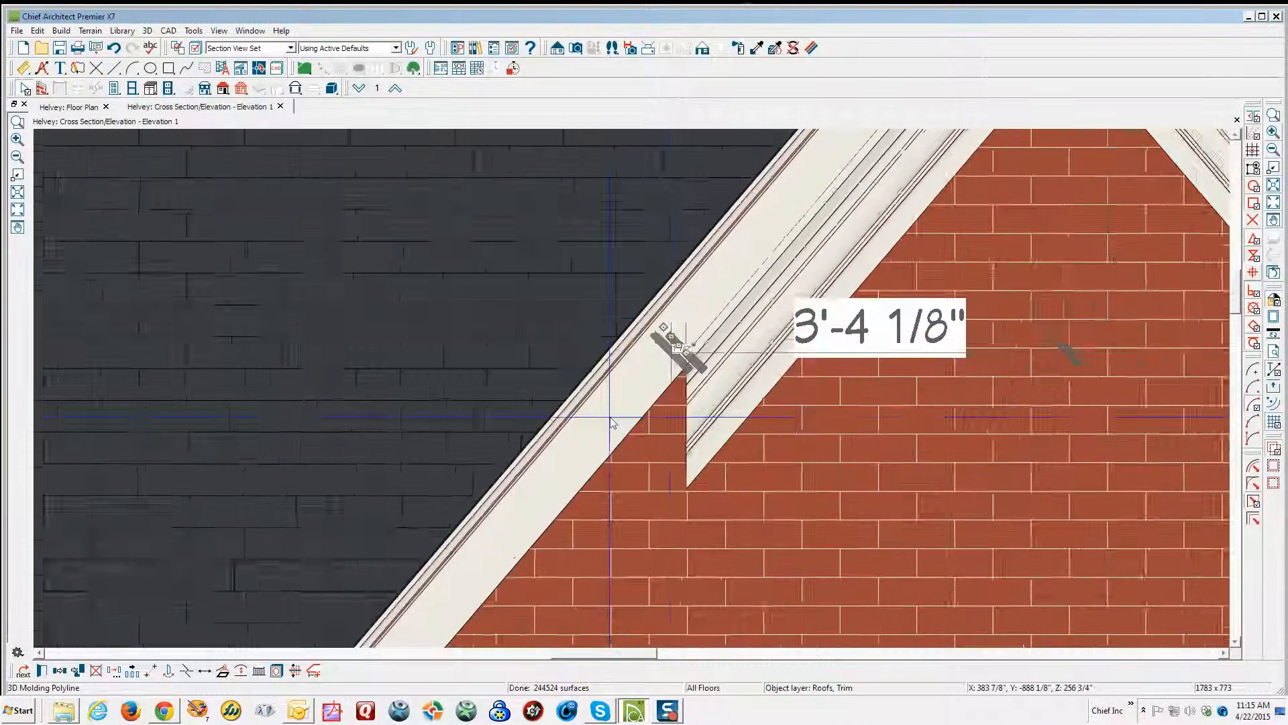
drag(687, 339, 492, 341)
drag(510, 563, 459, 624)
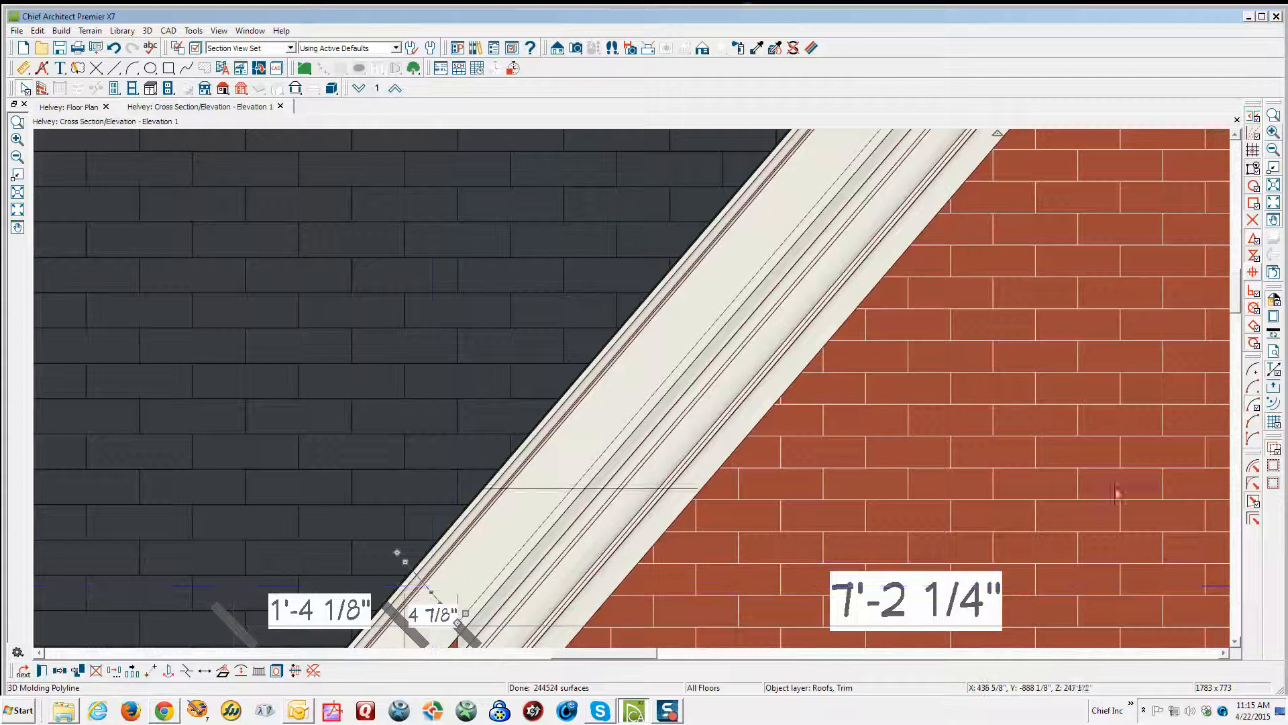
- Extend the central gable's rake molding to meet the entry gable's peak, at about 8'-8 1/4", and deselect it
click(1235, 642)
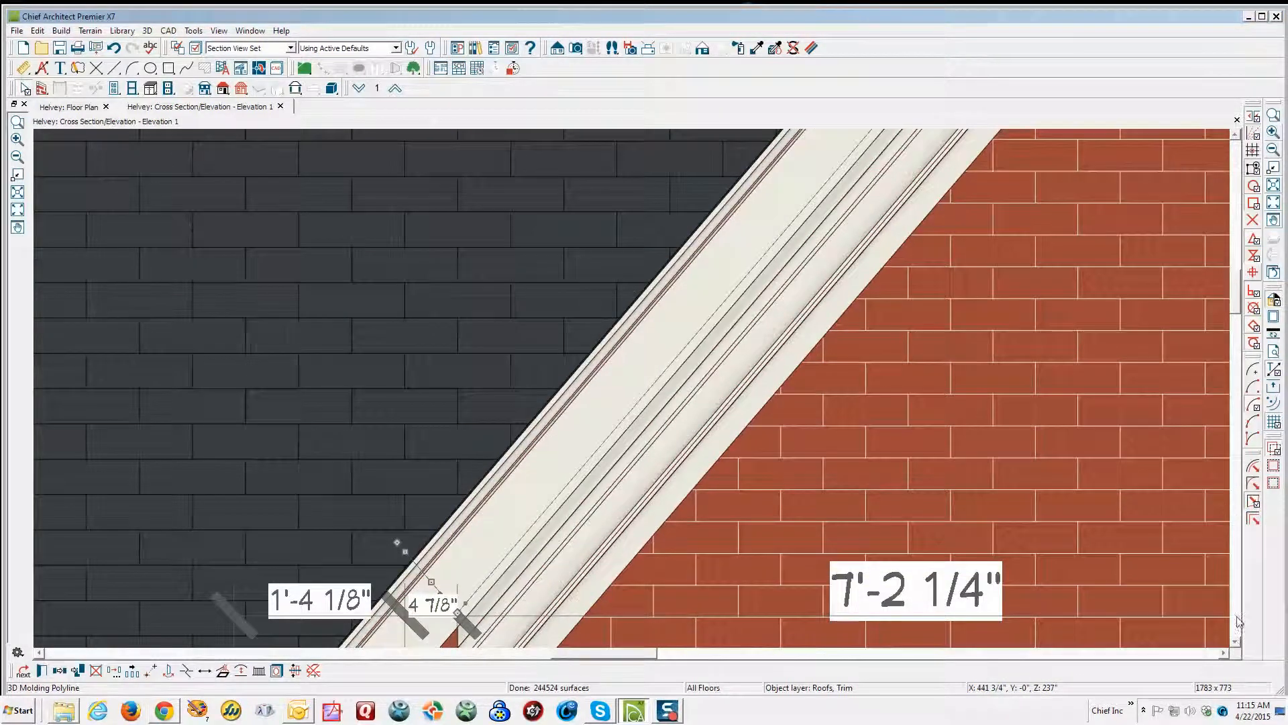
click(1275, 152)
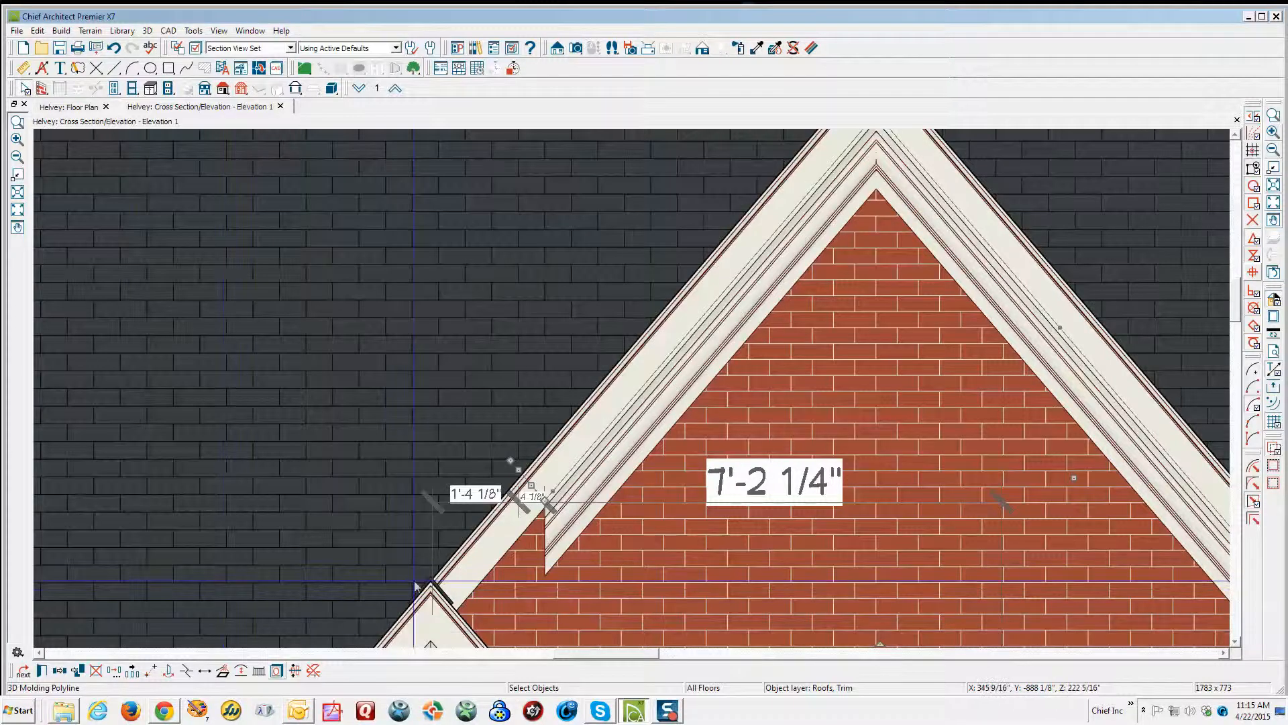
scroll(392, 591, up, 3)
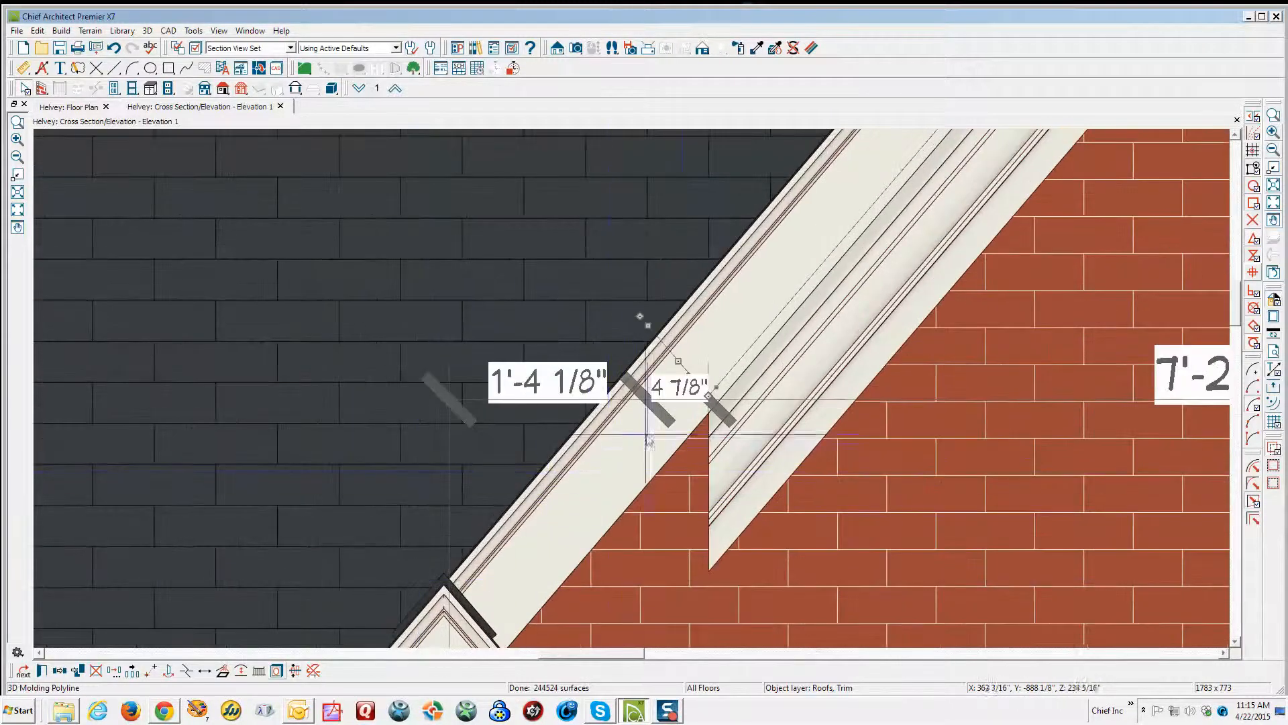
drag(677, 362, 486, 654)
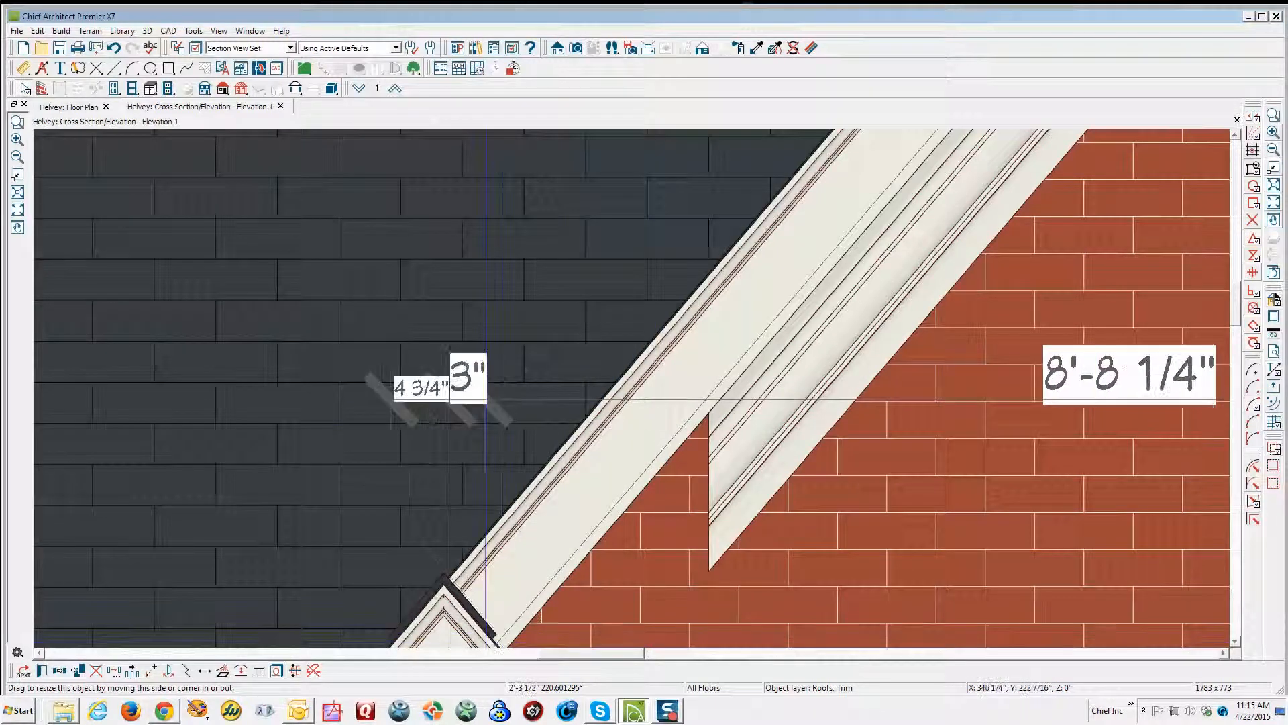
drag(548, 611, 549, 611)
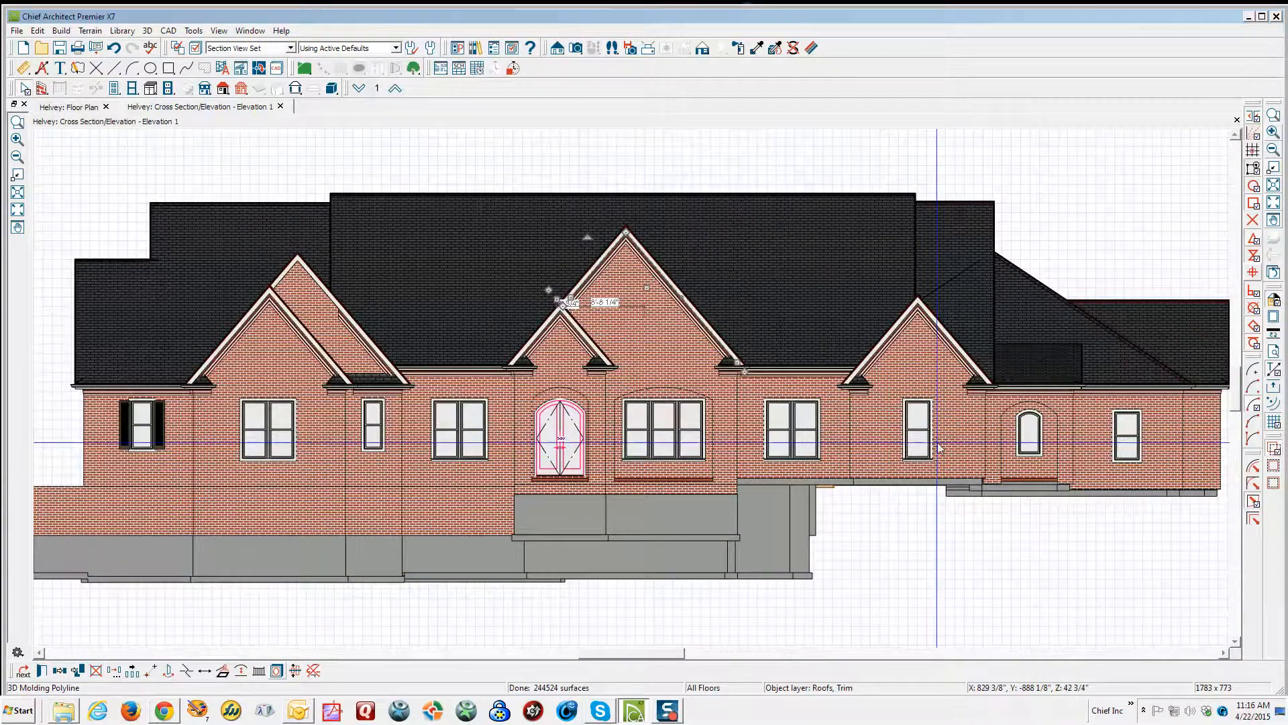
click(674, 152)
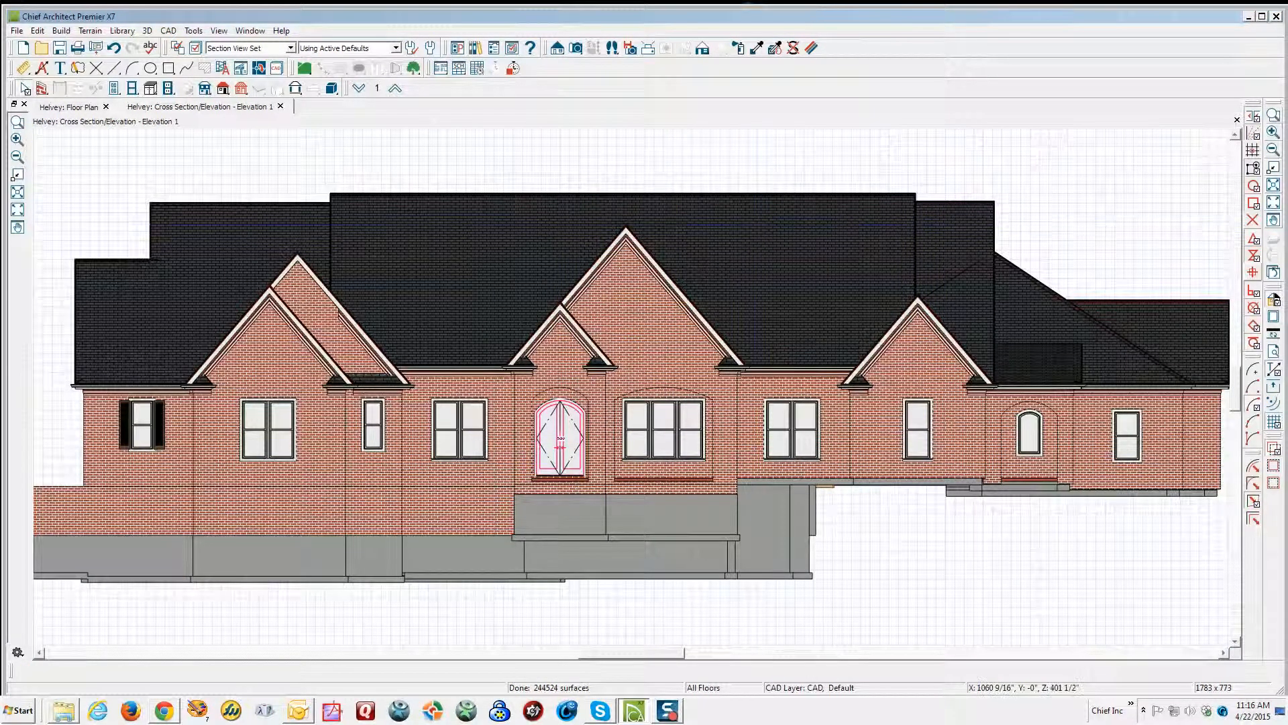
- Extend the cut-off upper end of the left rear gable's rake molding partway up the right slope
click(1273, 115)
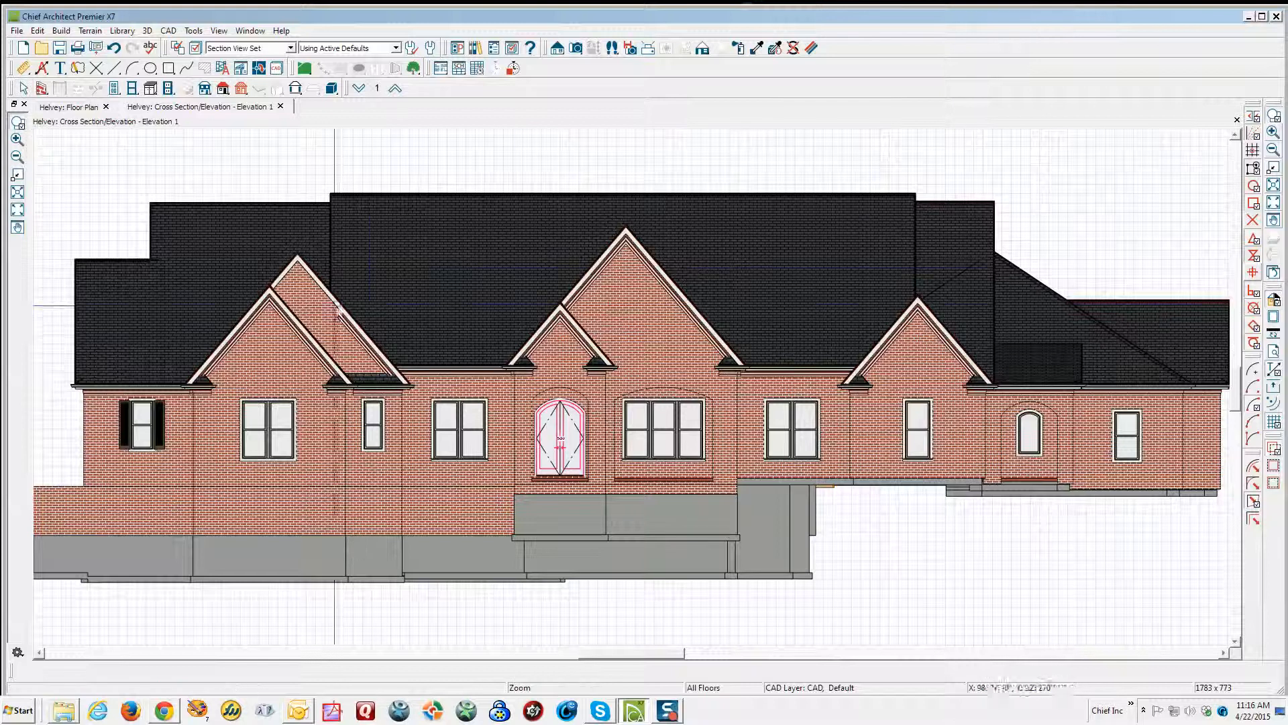
drag(238, 245, 394, 391)
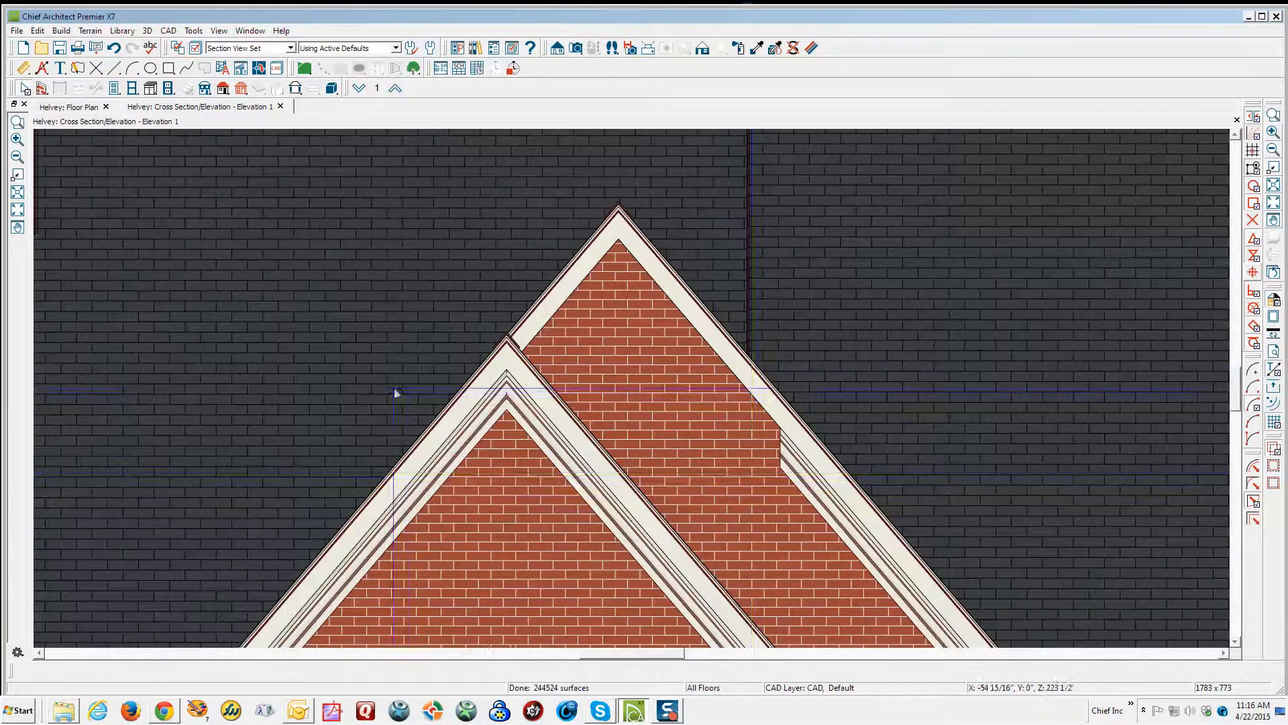
click(785, 446)
scroll(785, 447, up, 3)
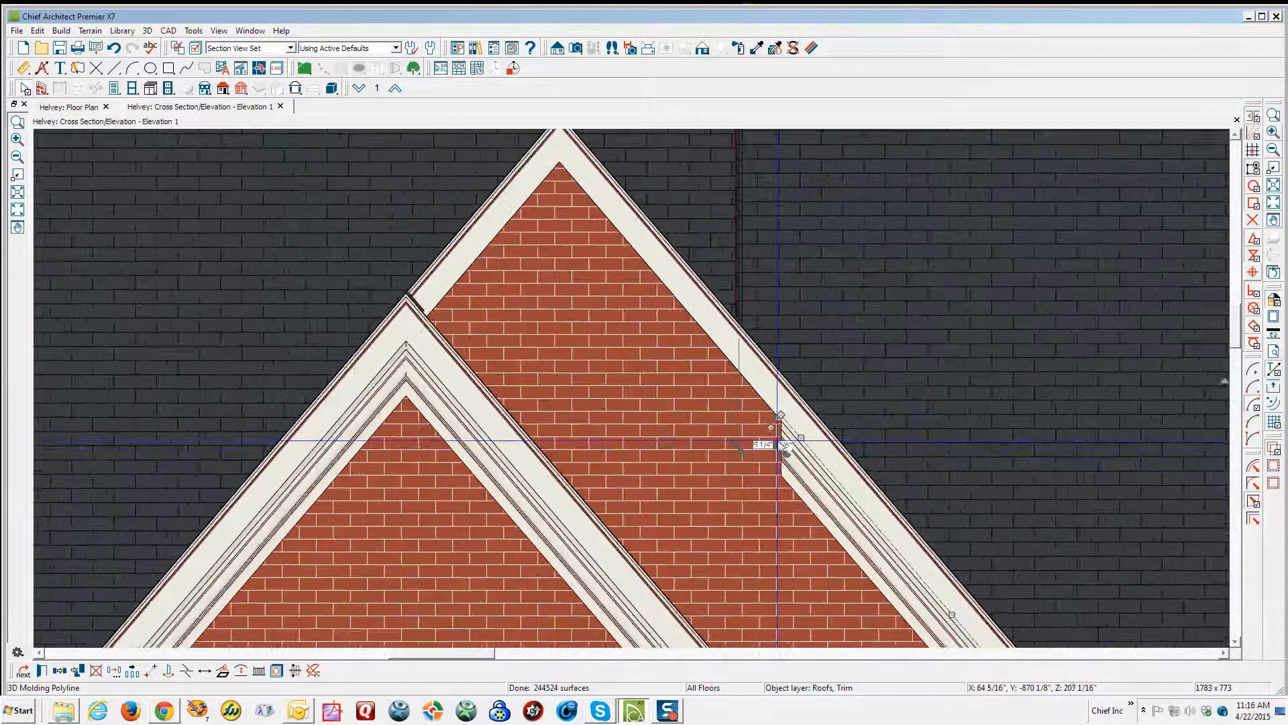
scroll(783, 447, up, 2)
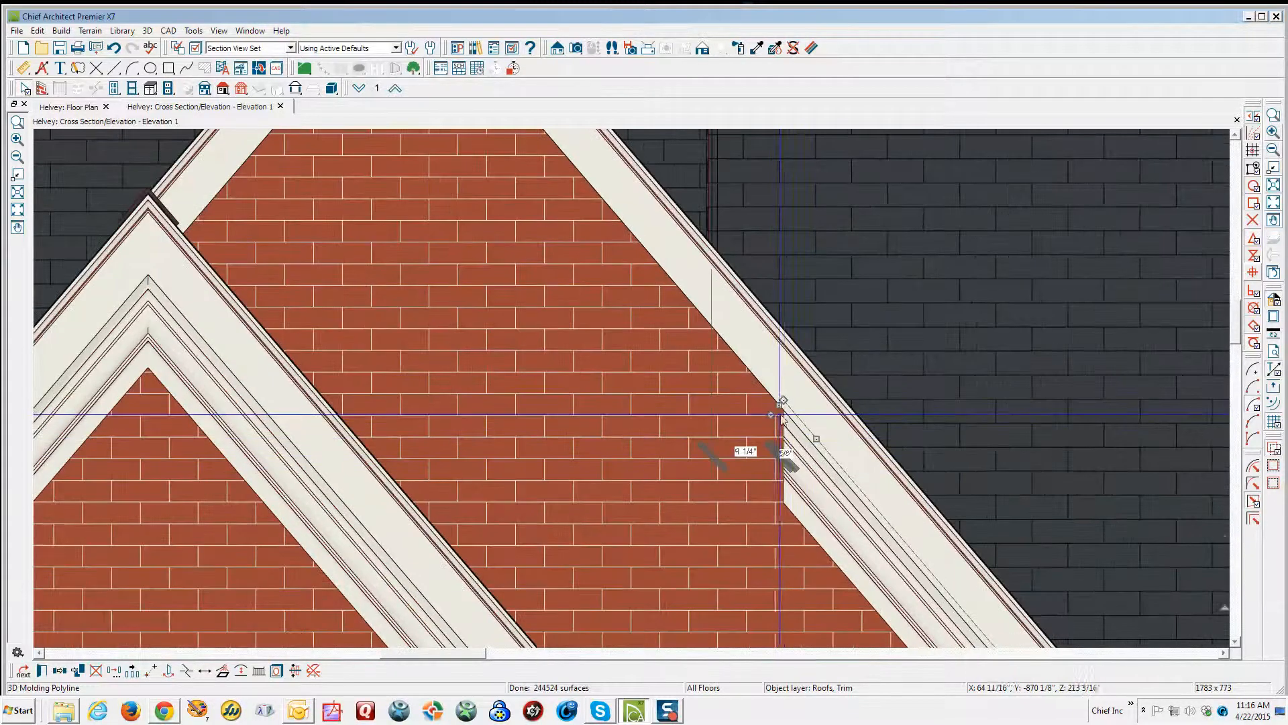
scroll(780, 411, up, 2)
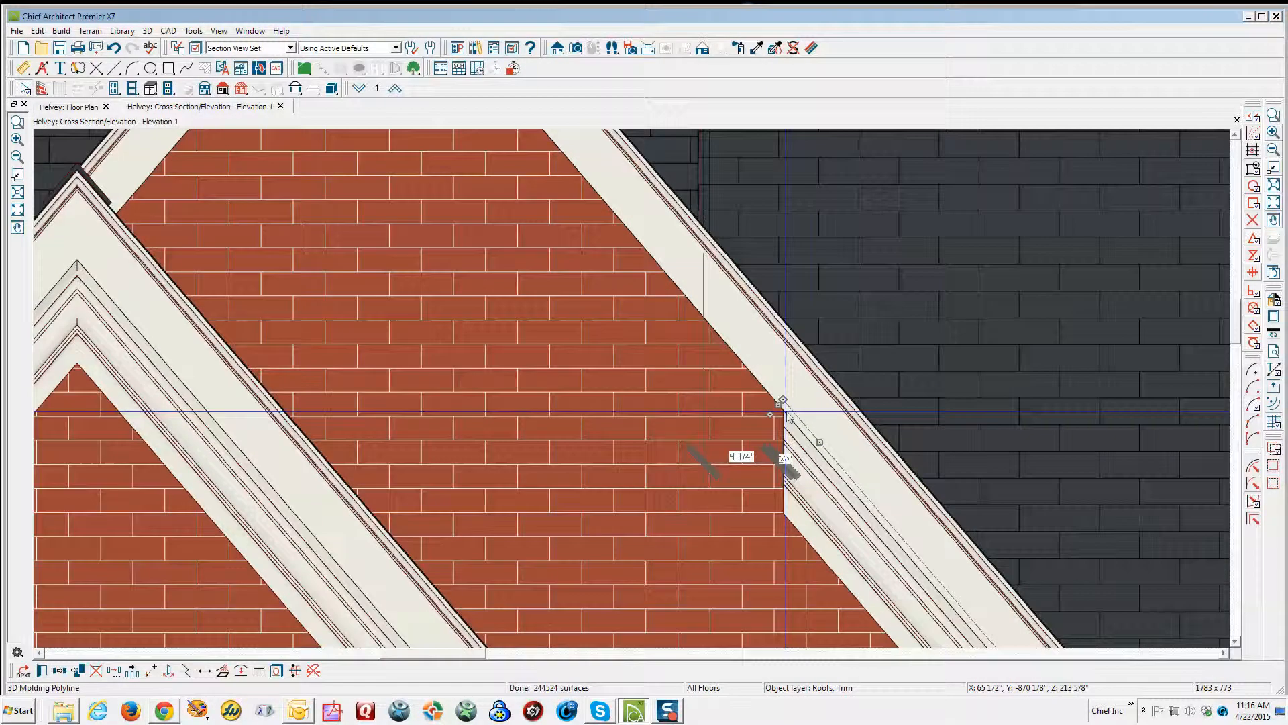
scroll(779, 411, up, 4)
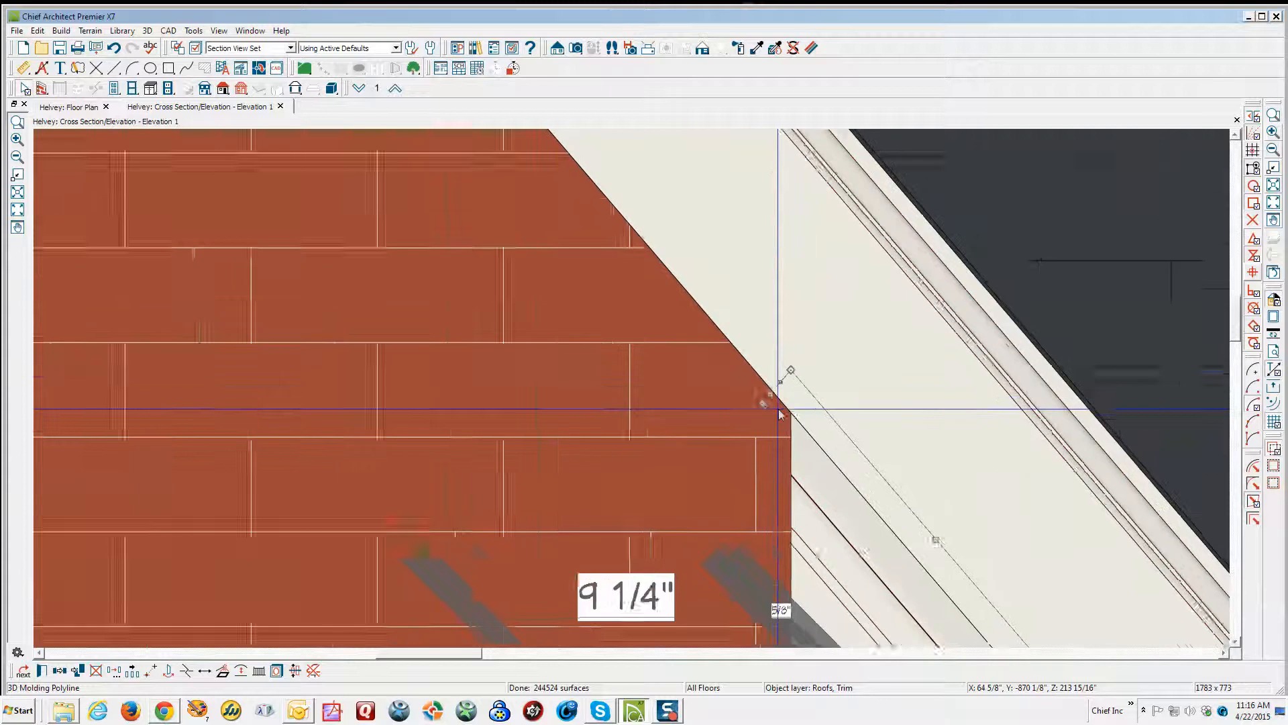
drag(781, 377, 561, 142)
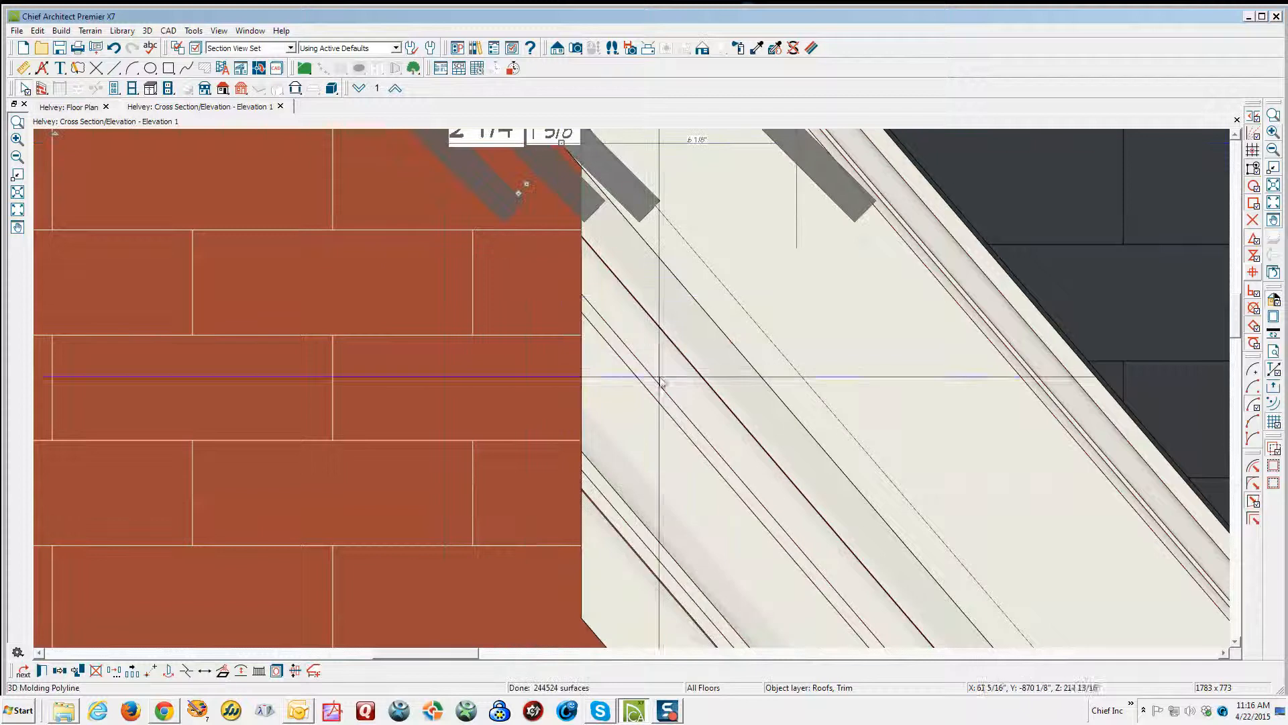
- Lengthen the left rear gable's rake molding up the right slope until it runs about 11 3/8" past the peak
click(1274, 151)
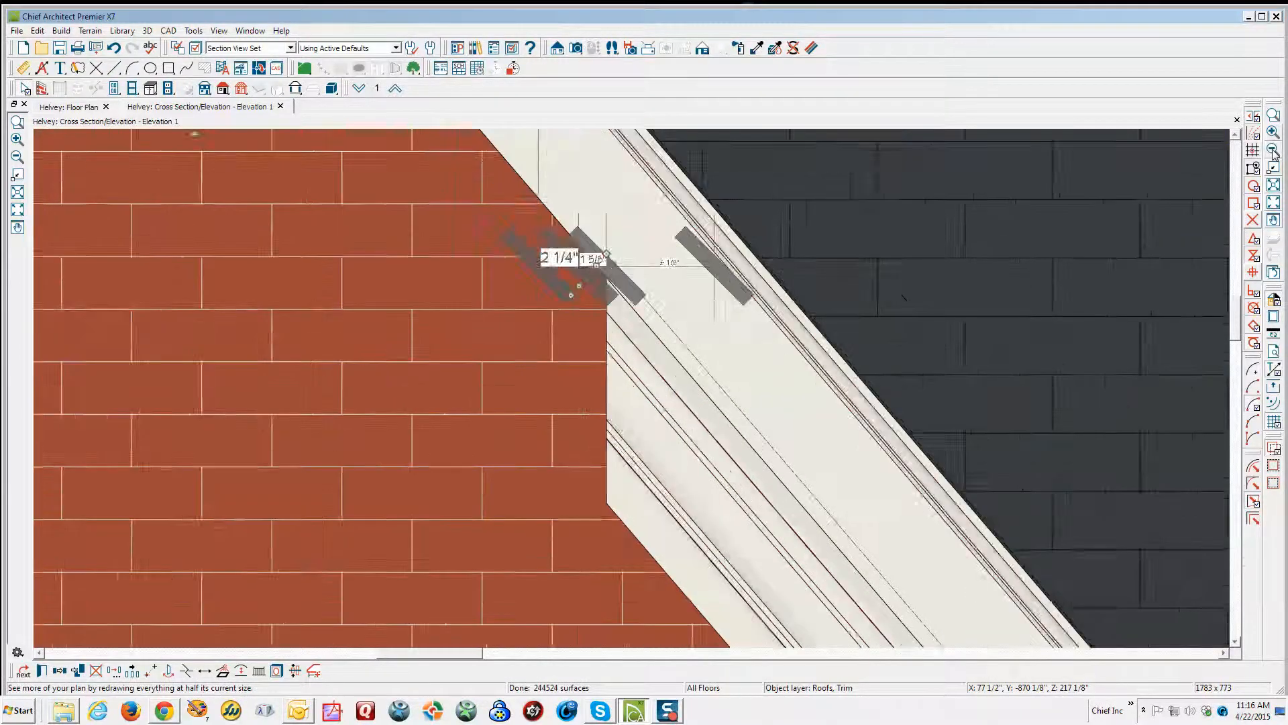
click(1274, 150)
click(1273, 150)
click(1273, 150)
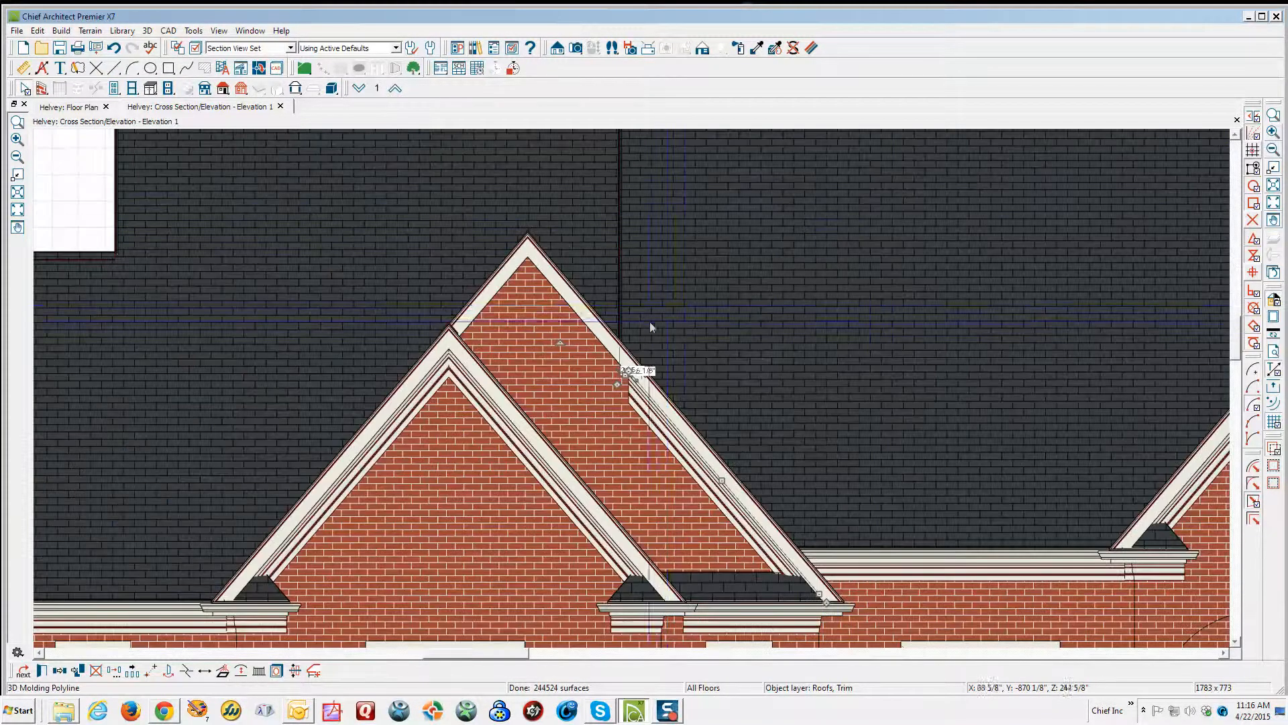
click(1273, 115)
drag(418, 207, 684, 451)
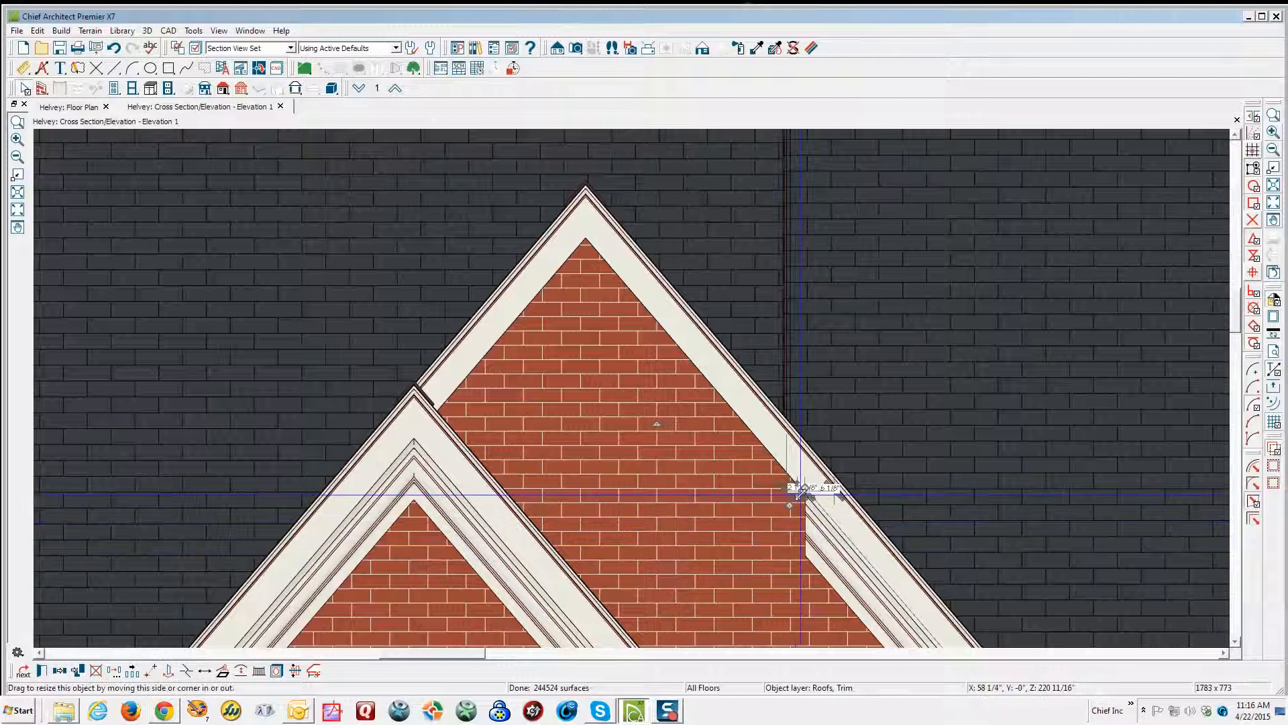
drag(805, 490, 518, 183)
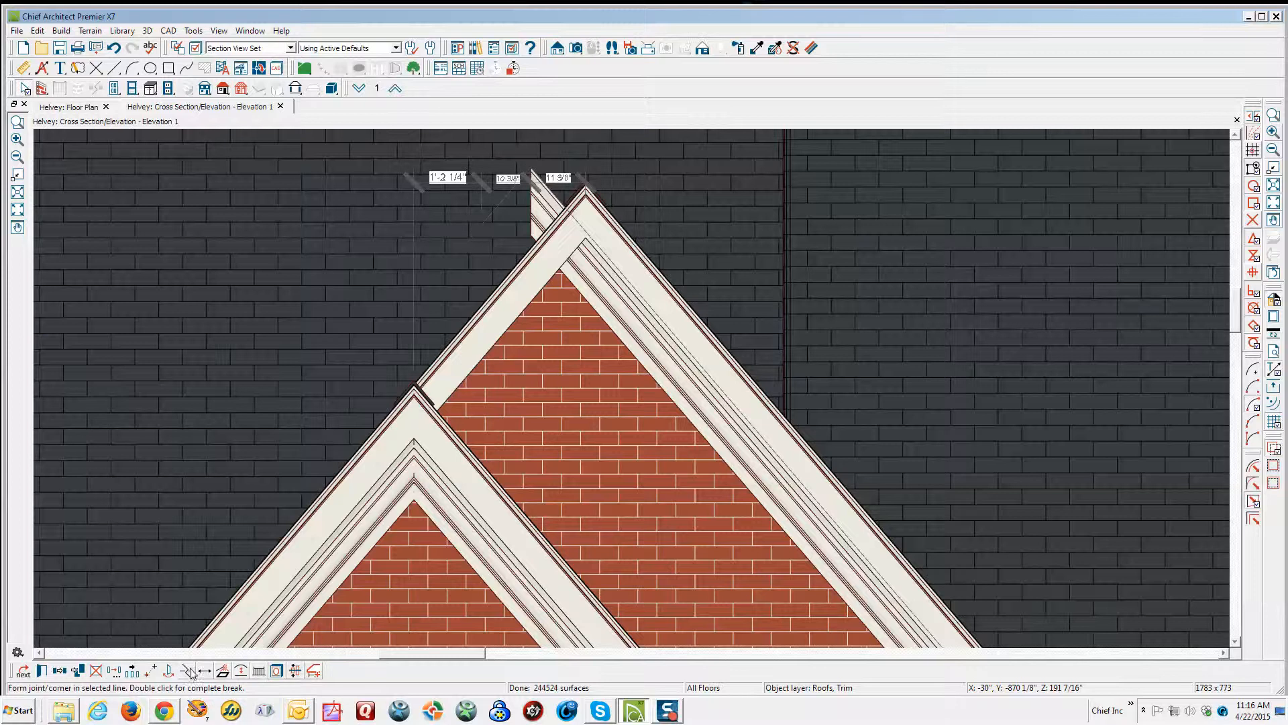
- Break the left rear gable's molding line at the gable's peak and deselect it
click(591, 235)
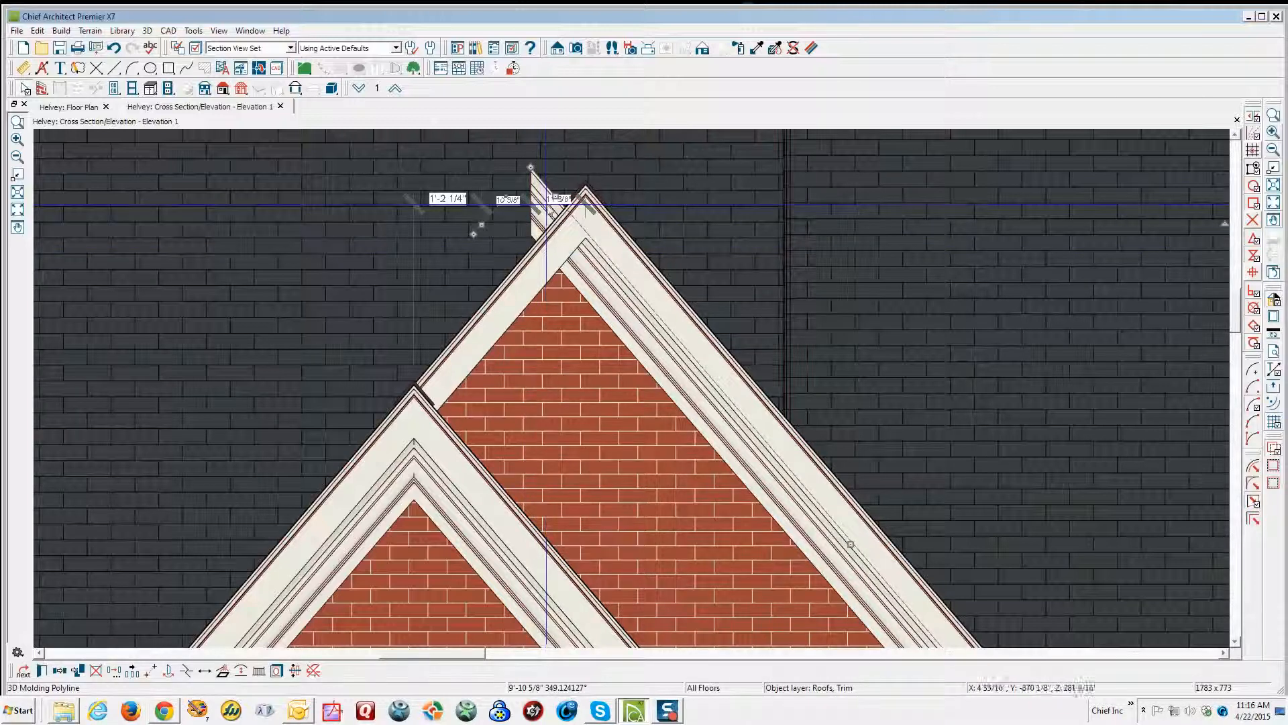
click(187, 671)
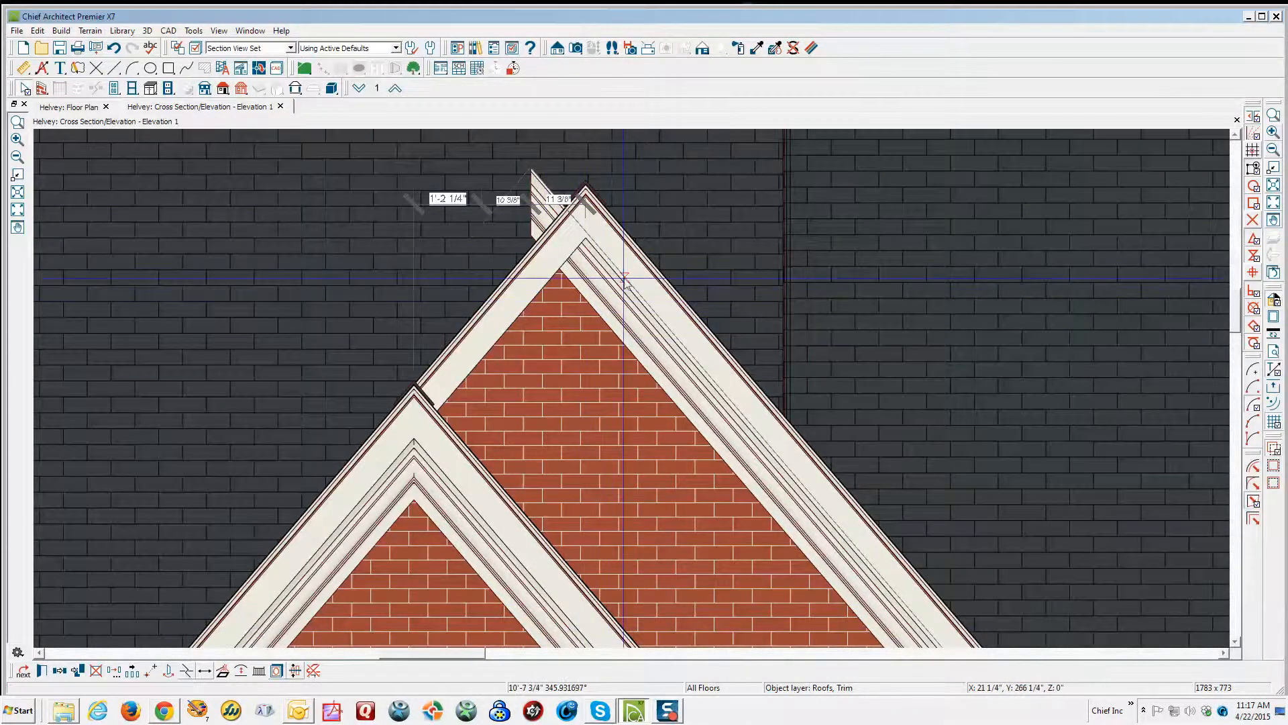
click(590, 235)
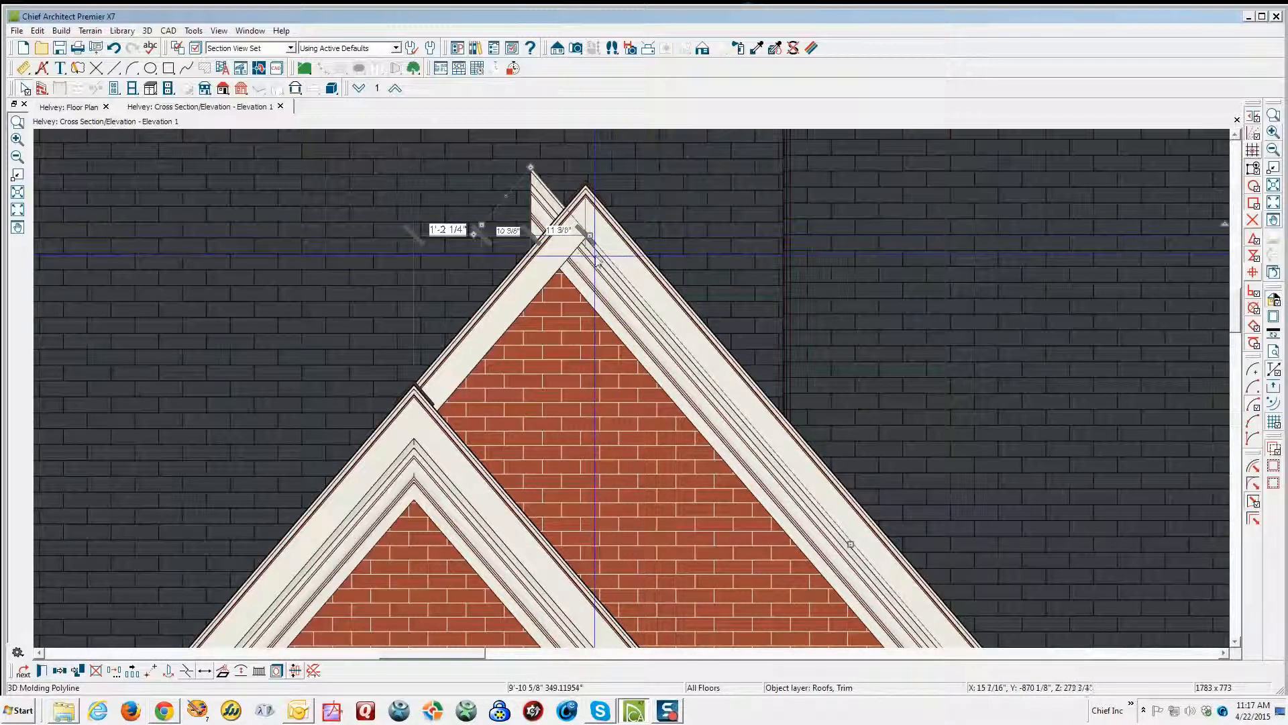
key(Escape)
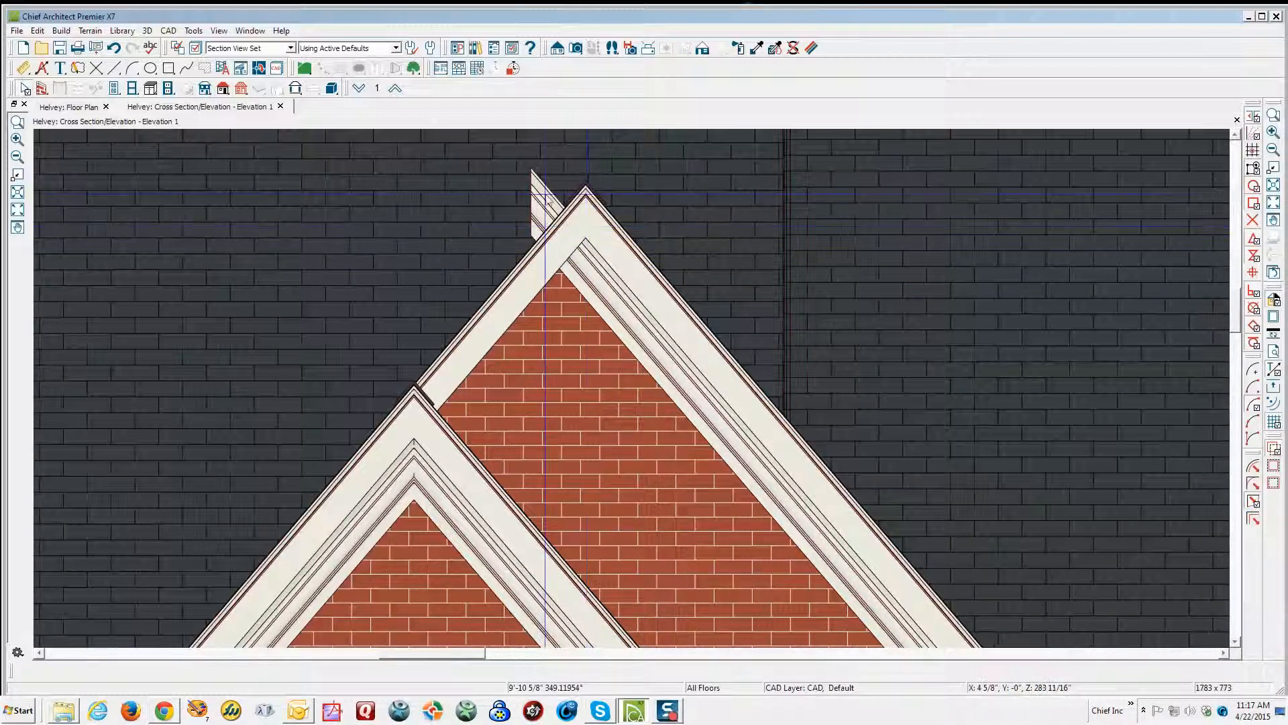
- Bend the molding's upper segment down the left slope to meet the front gable's peak, at about 2'-9 7/8" horizontally
click(563, 217)
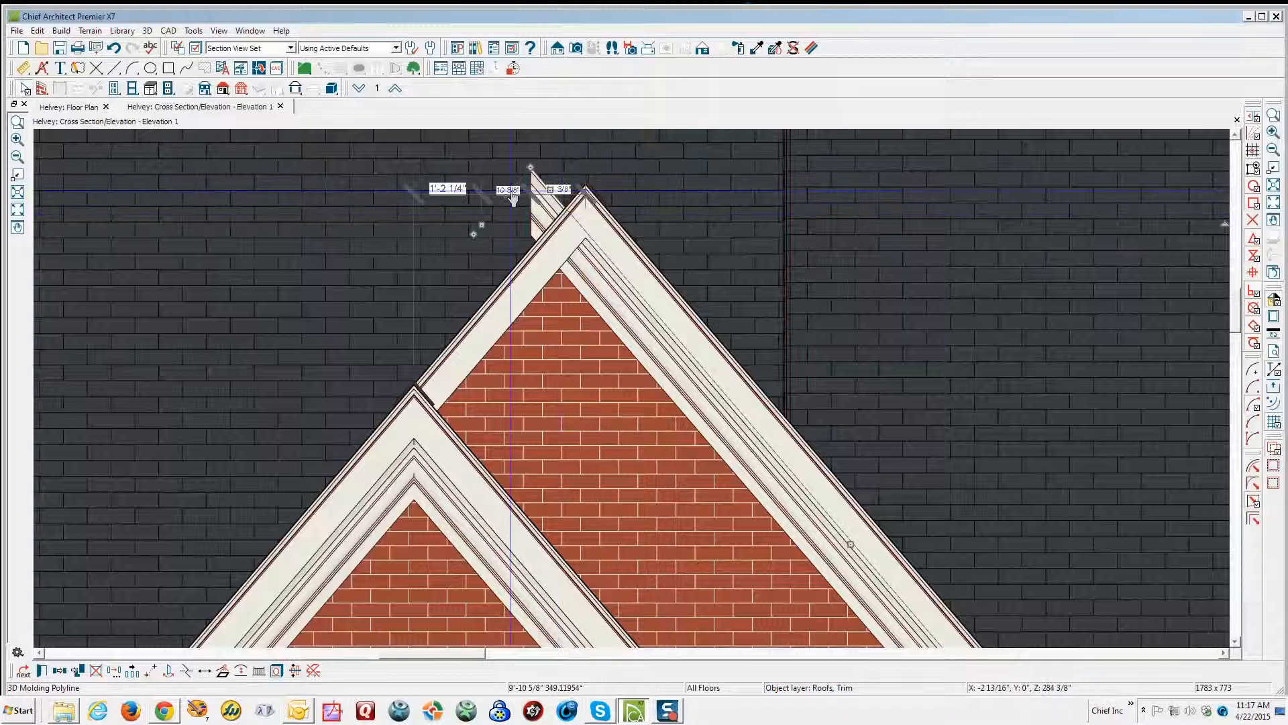
drag(508, 194, 556, 253)
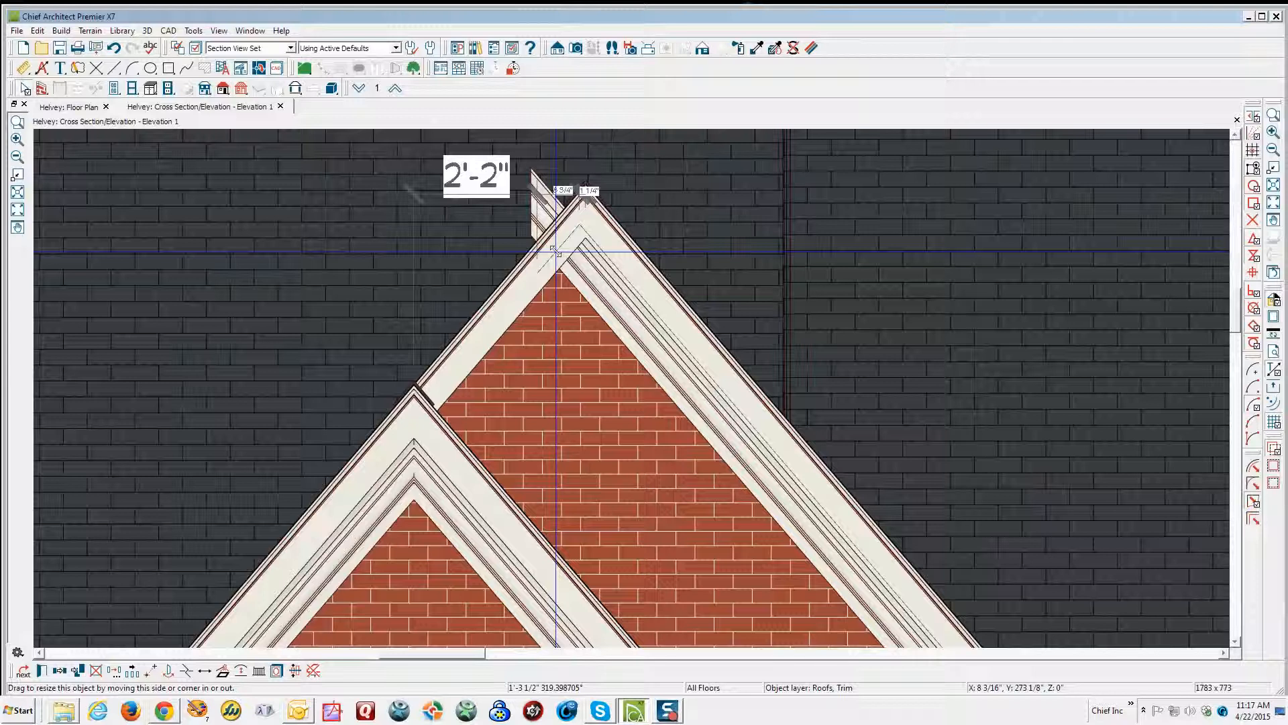
drag(557, 253, 416, 412)
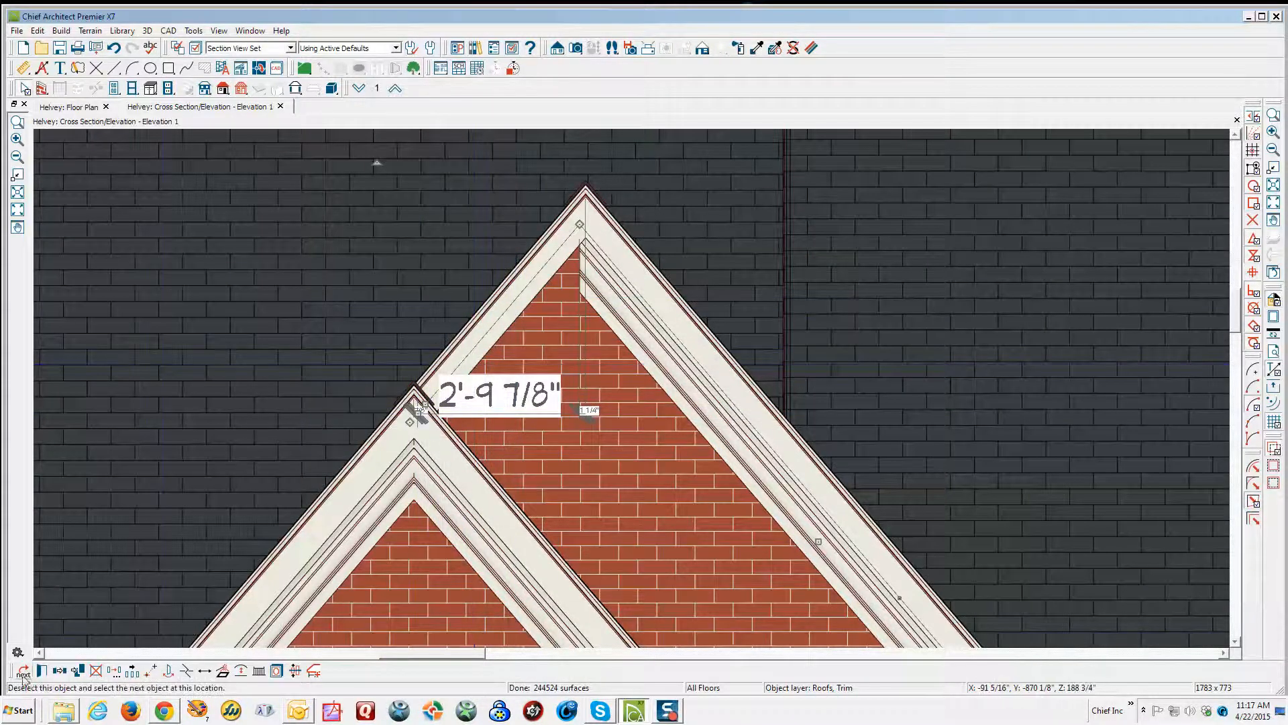
- Enable Frieze Molding on Selected Edge for the new left-slope molding segment and deselect it
click(41, 670)
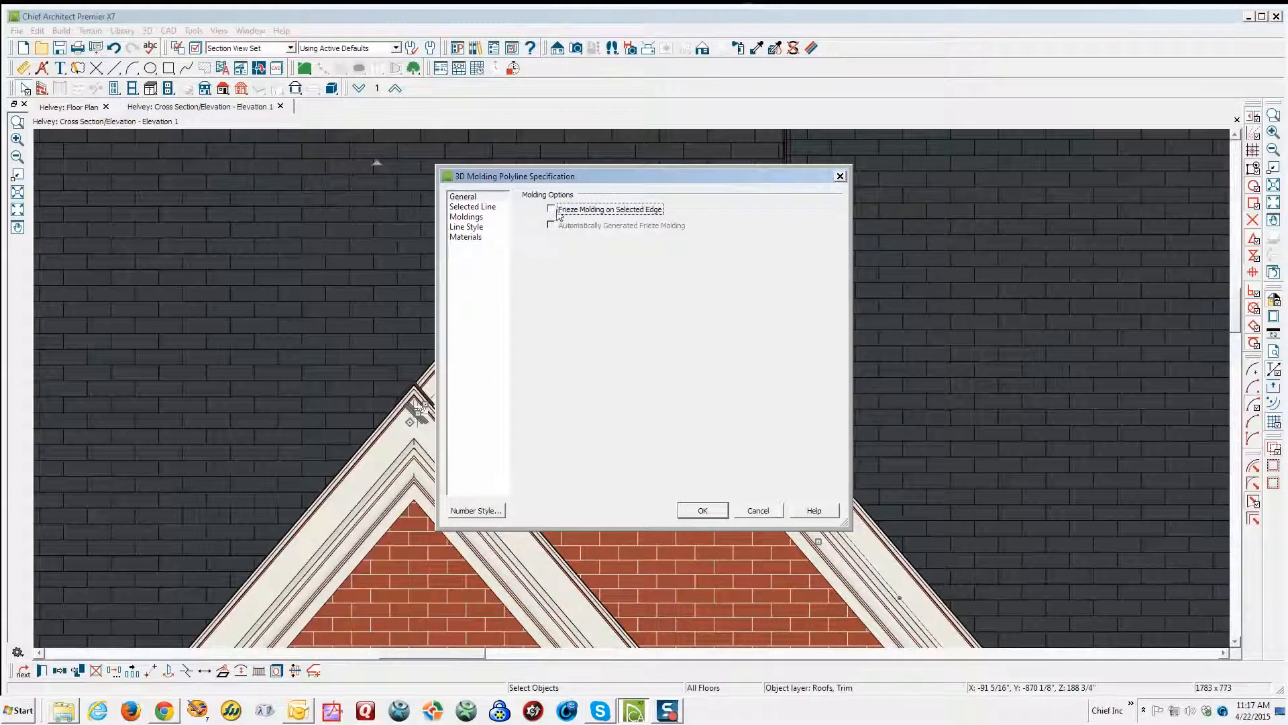
click(701, 511)
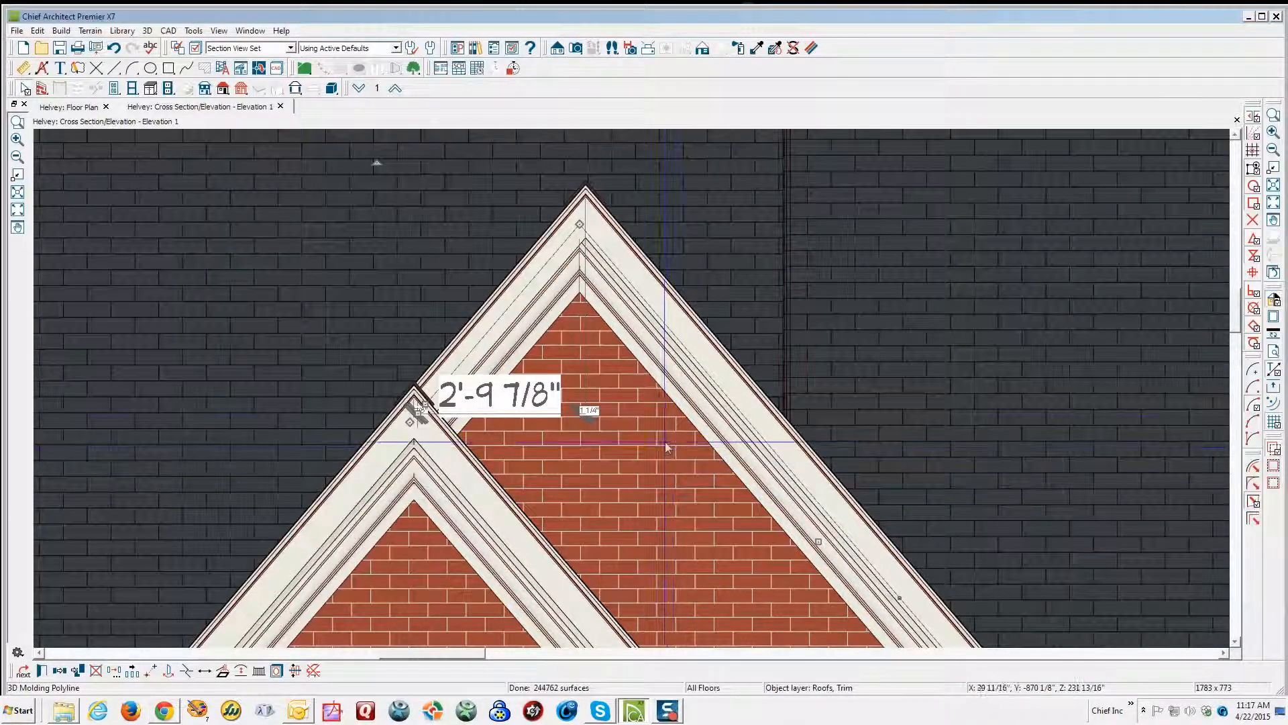
key(Escape)
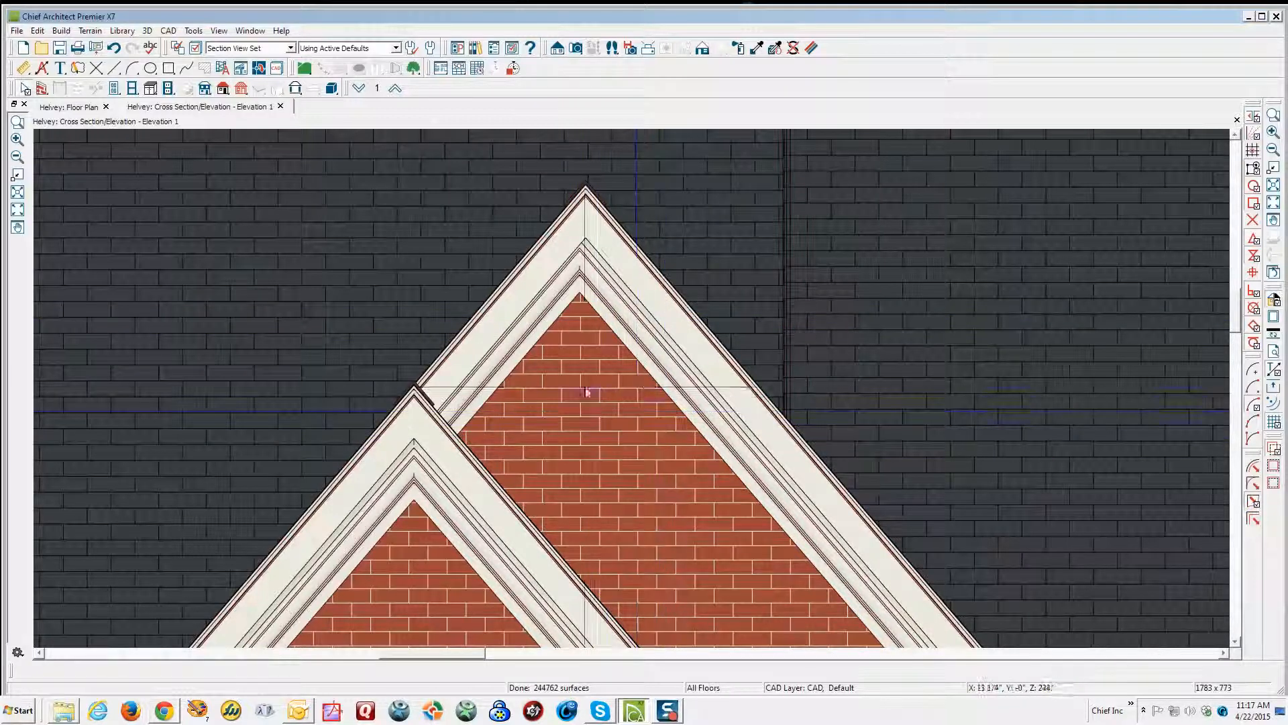
- Shift the left-slope molding segment to align its corner beneath the gable's peak, at about 2'-9 3/4" horizontally, and deselect it
click(508, 349)
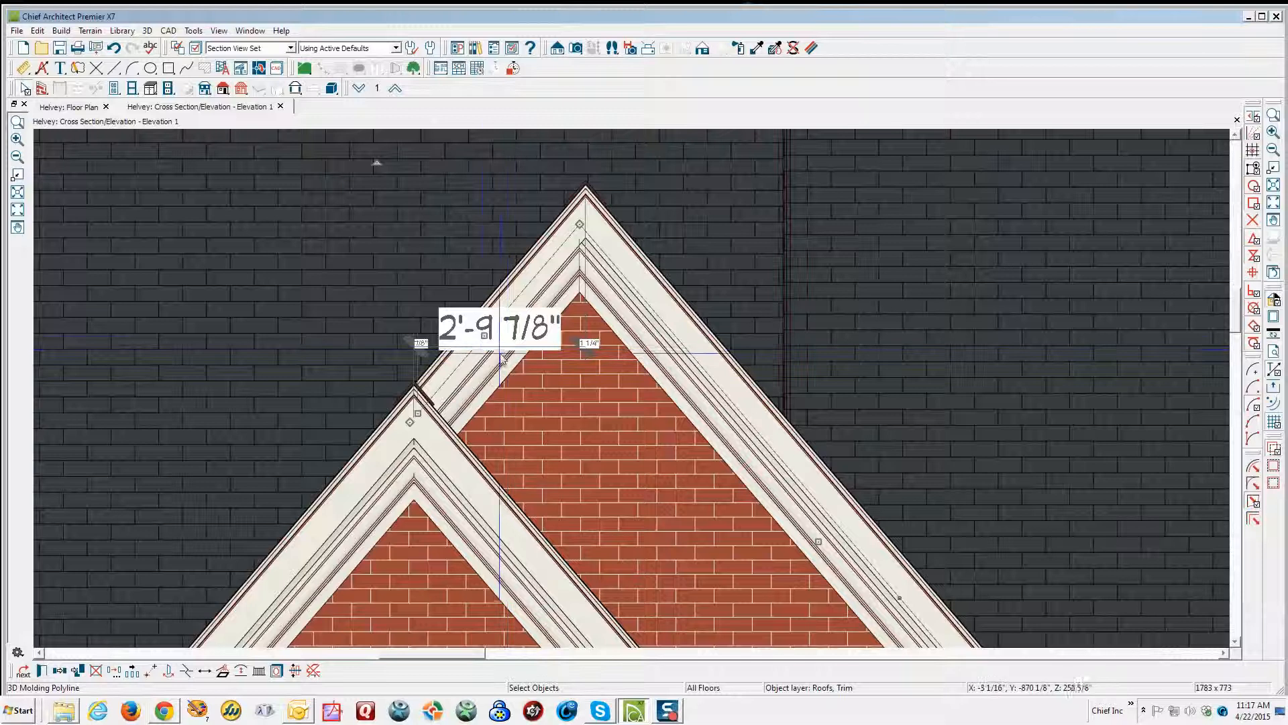
drag(484, 333, 490, 342)
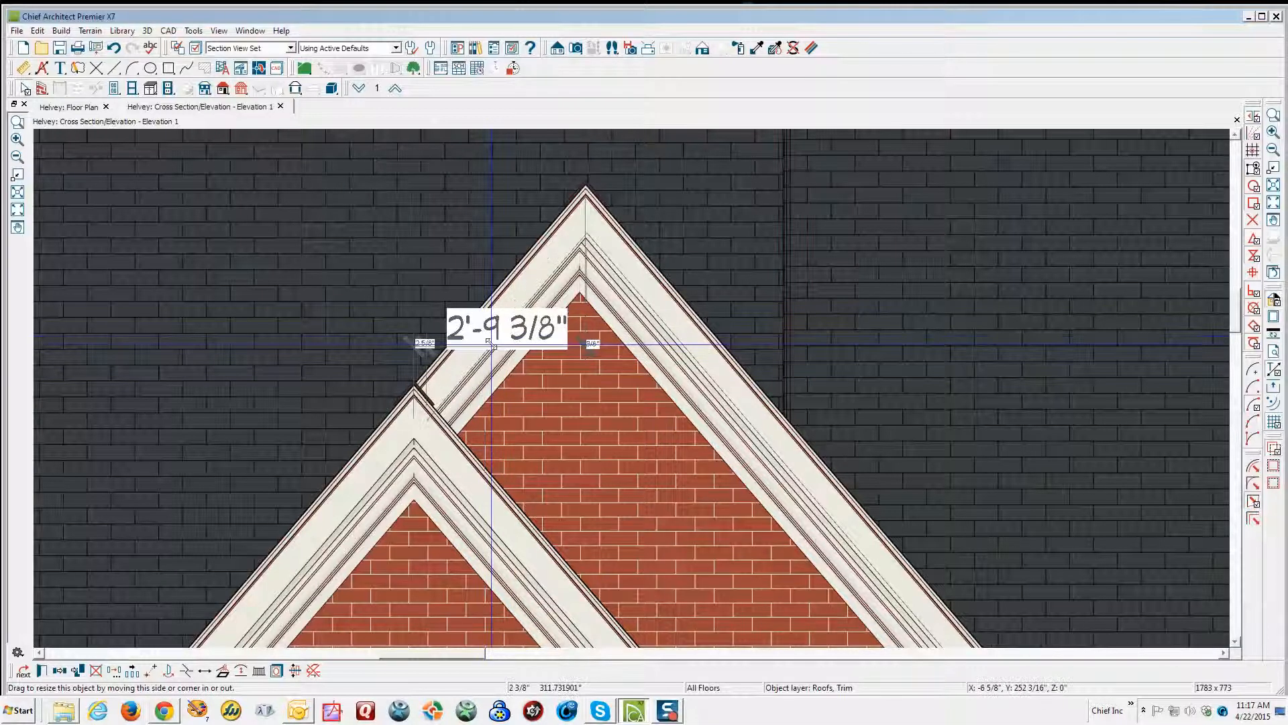
drag(489, 343, 491, 344)
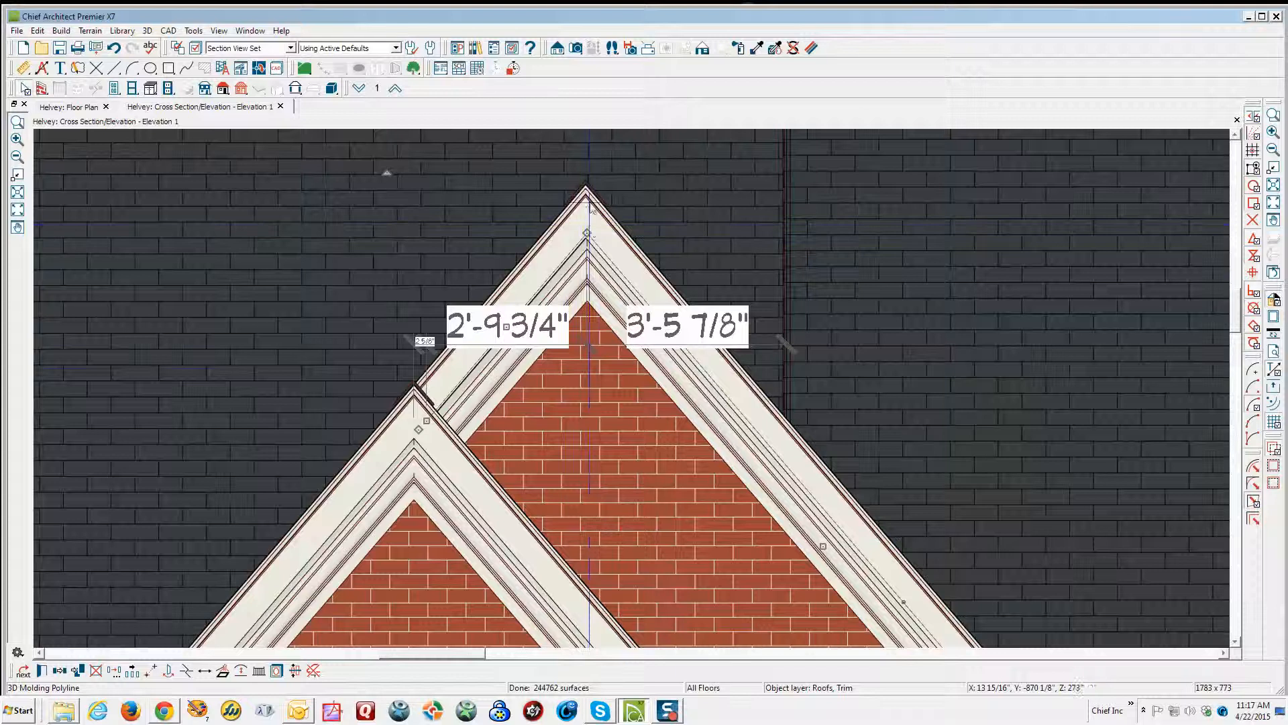
key(Escape)
- Check the Auto Rebuild Walls/Floors/Ceilings option in the 3D view defaults and accept the settings
scroll(577, 368, down, 5)
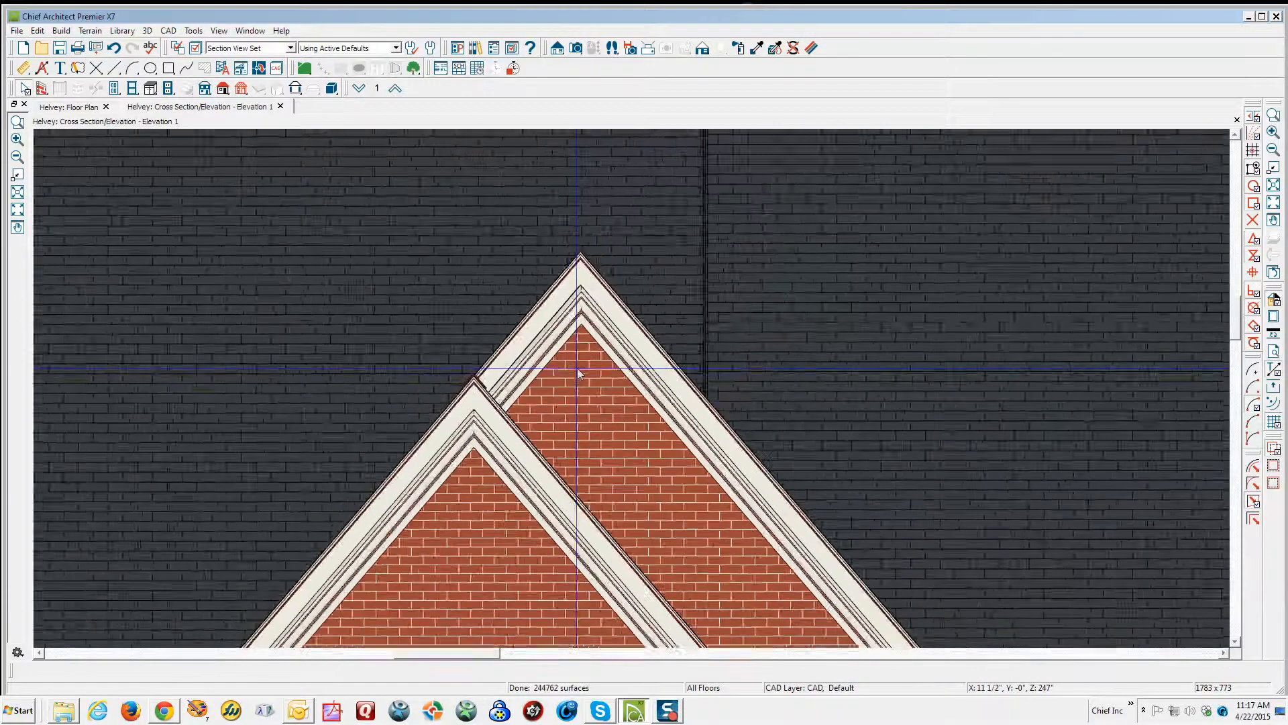
scroll(577, 369, down, 8)
scroll(577, 368, down, 3)
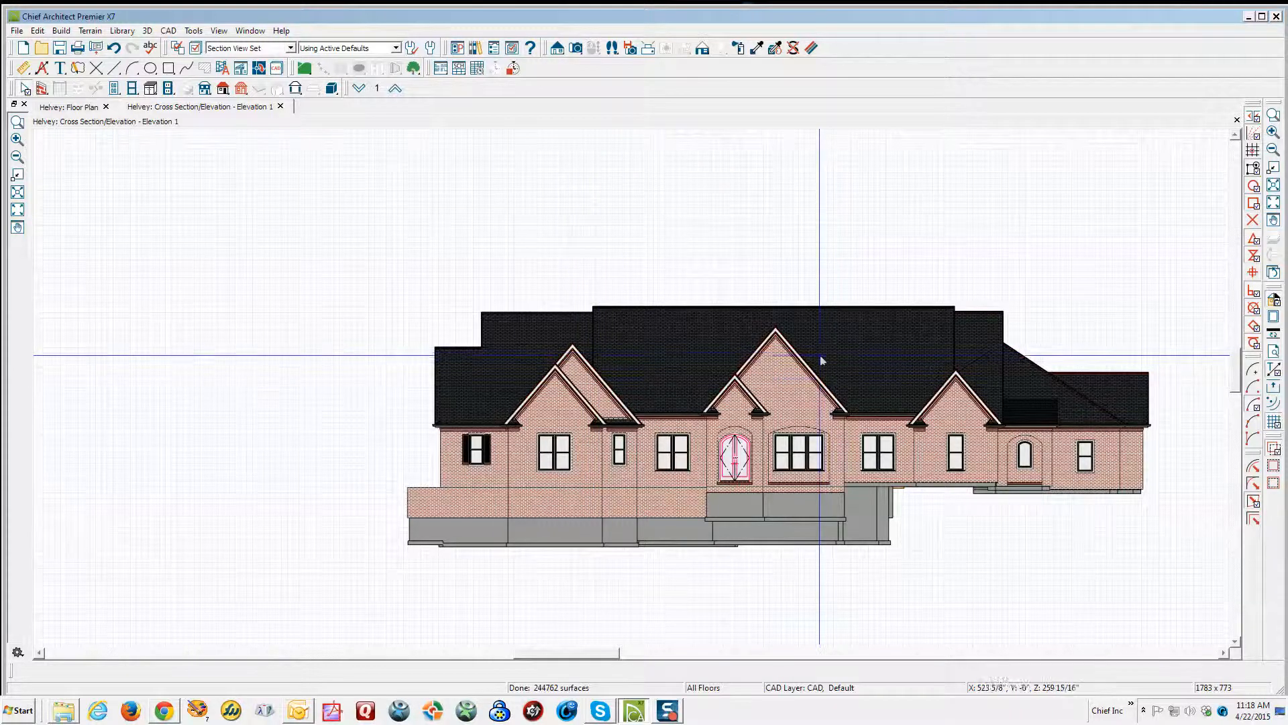
click(148, 31)
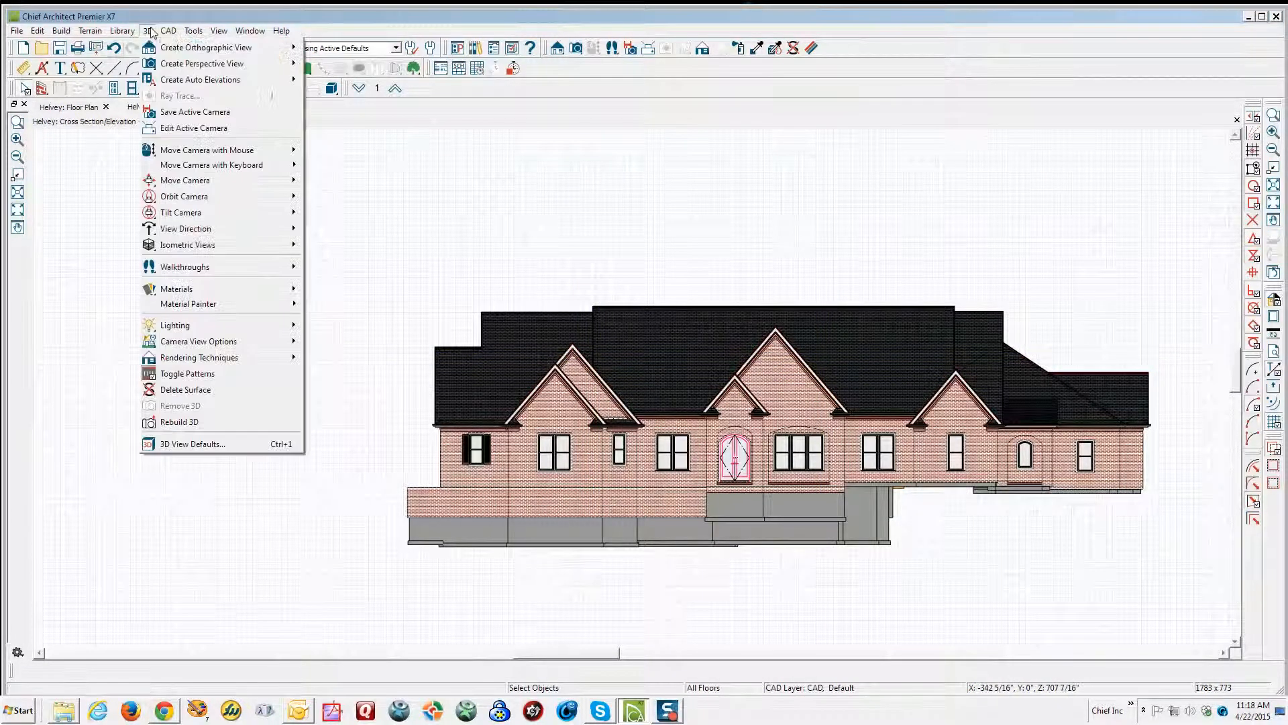
click(168, 446)
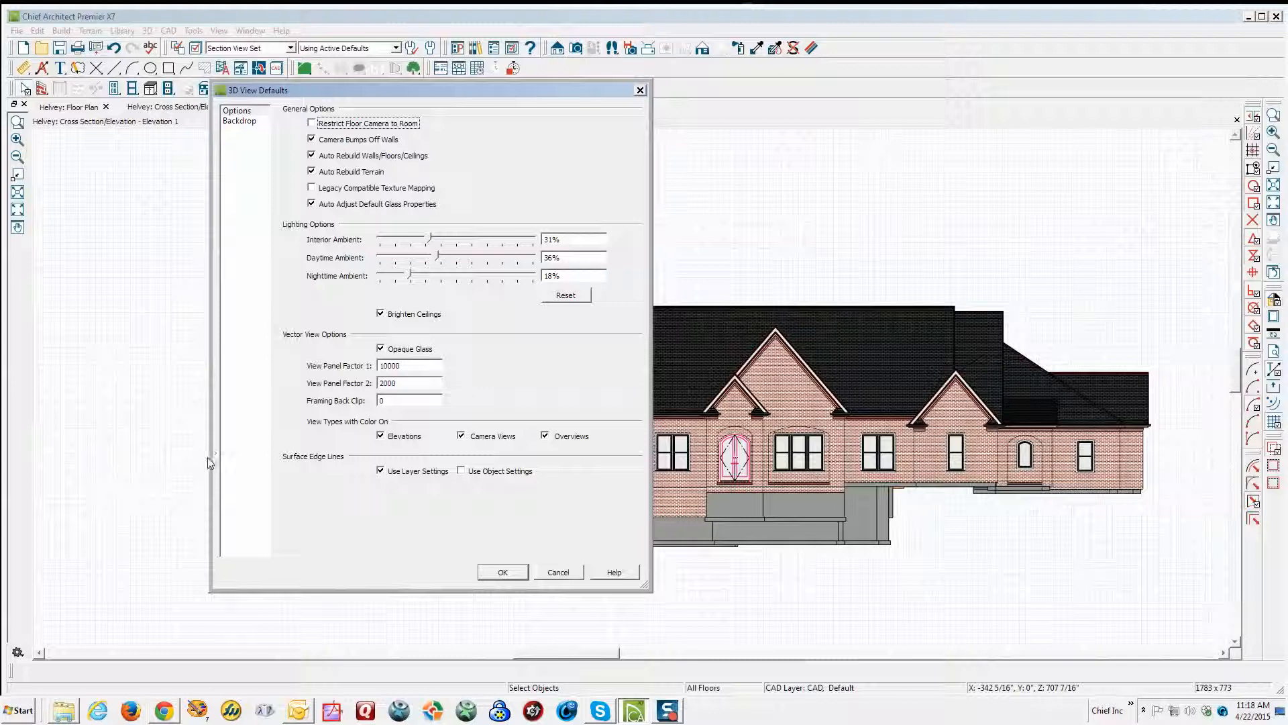
click(314, 156)
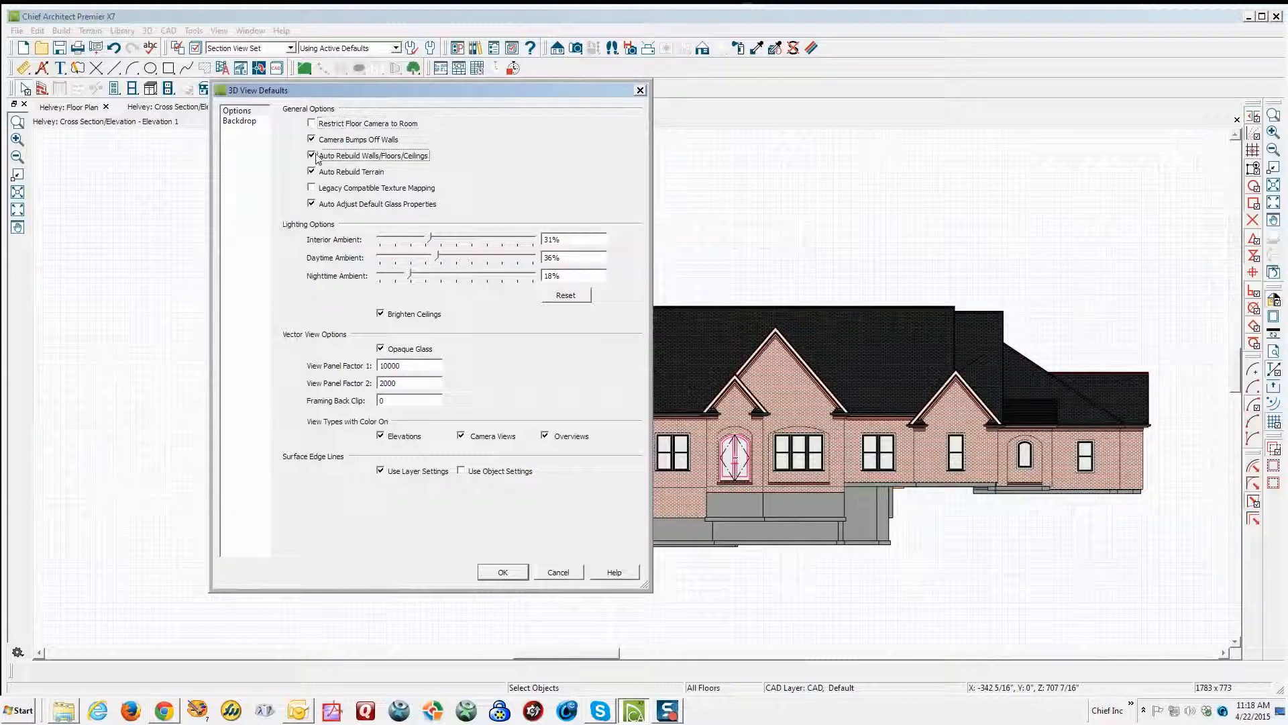
click(504, 574)
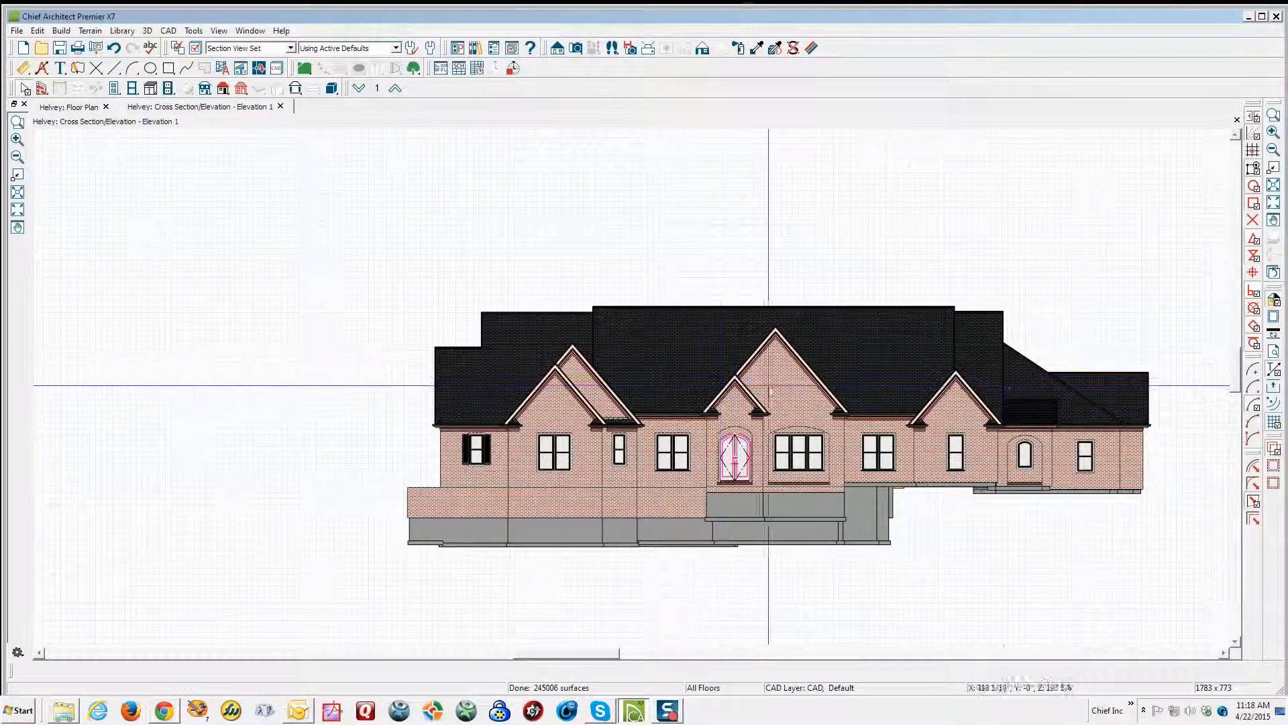
- Close the elevation, create a perspective full overview of the house, and orient it toward the front gables
click(1237, 120)
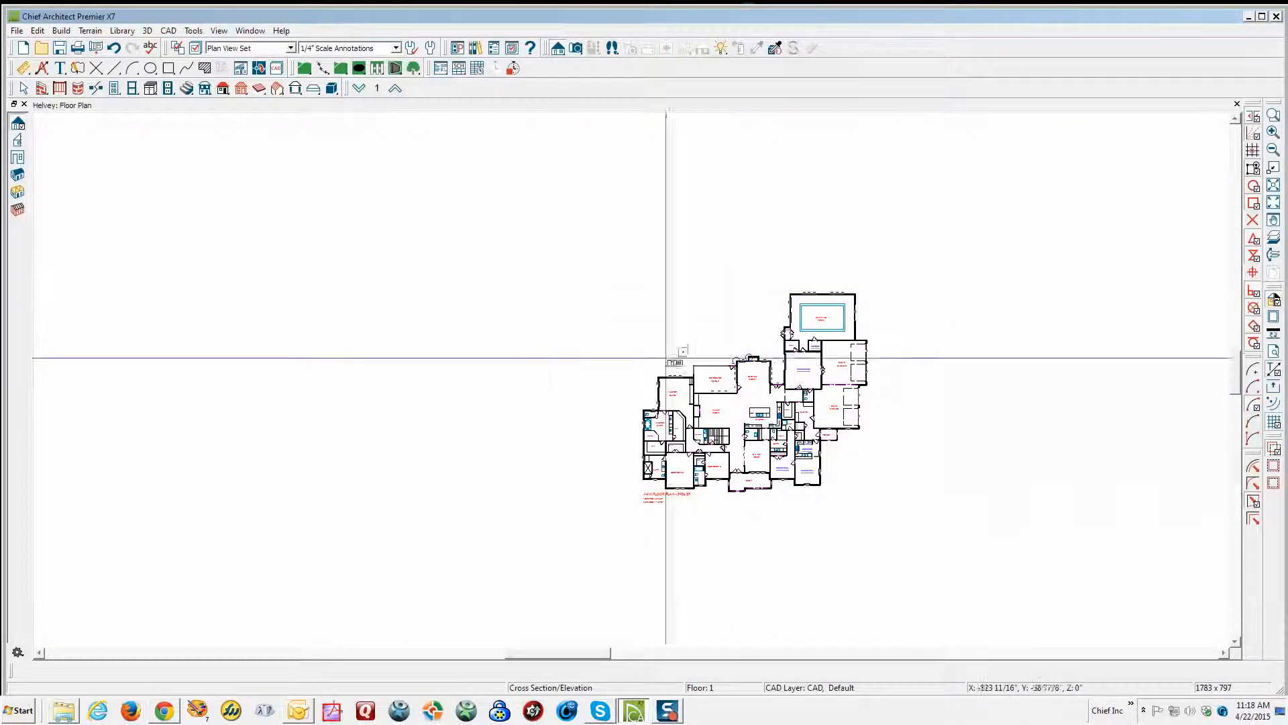
click(575, 48)
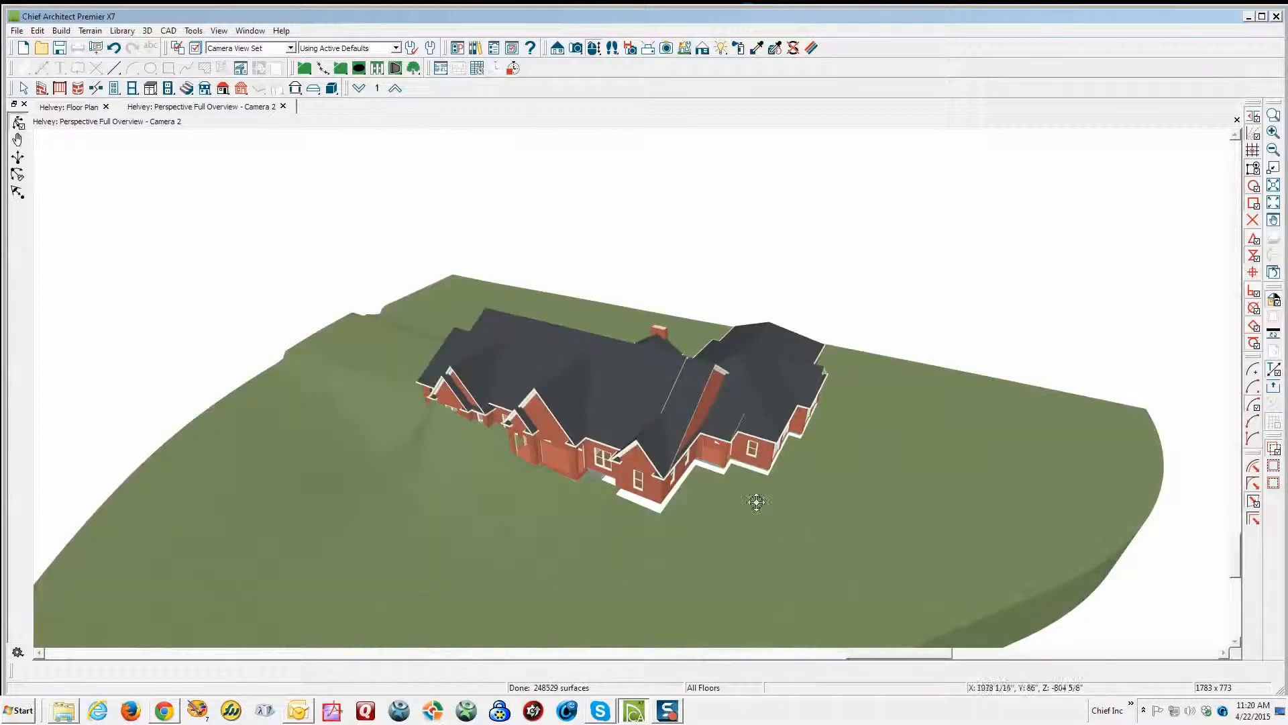
drag(577, 483, 694, 448)
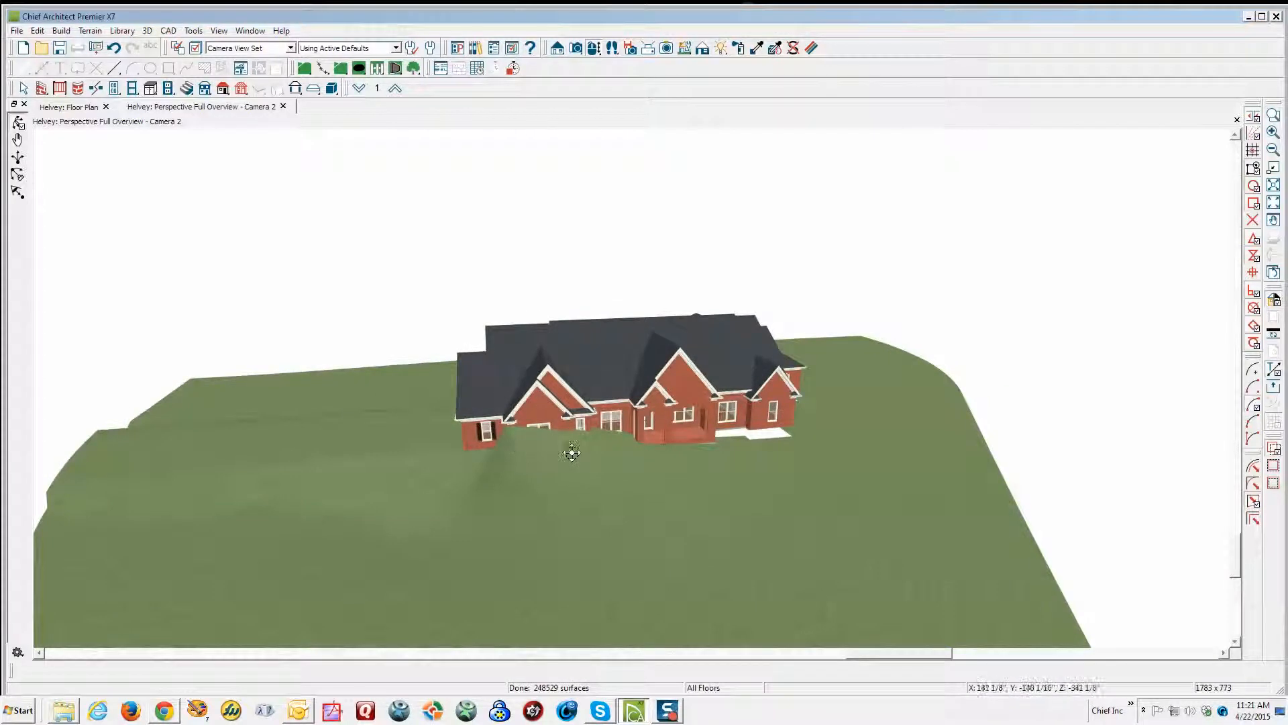
drag(570, 453, 952, 450)
drag(526, 437, 906, 432)
drag(466, 431, 592, 465)
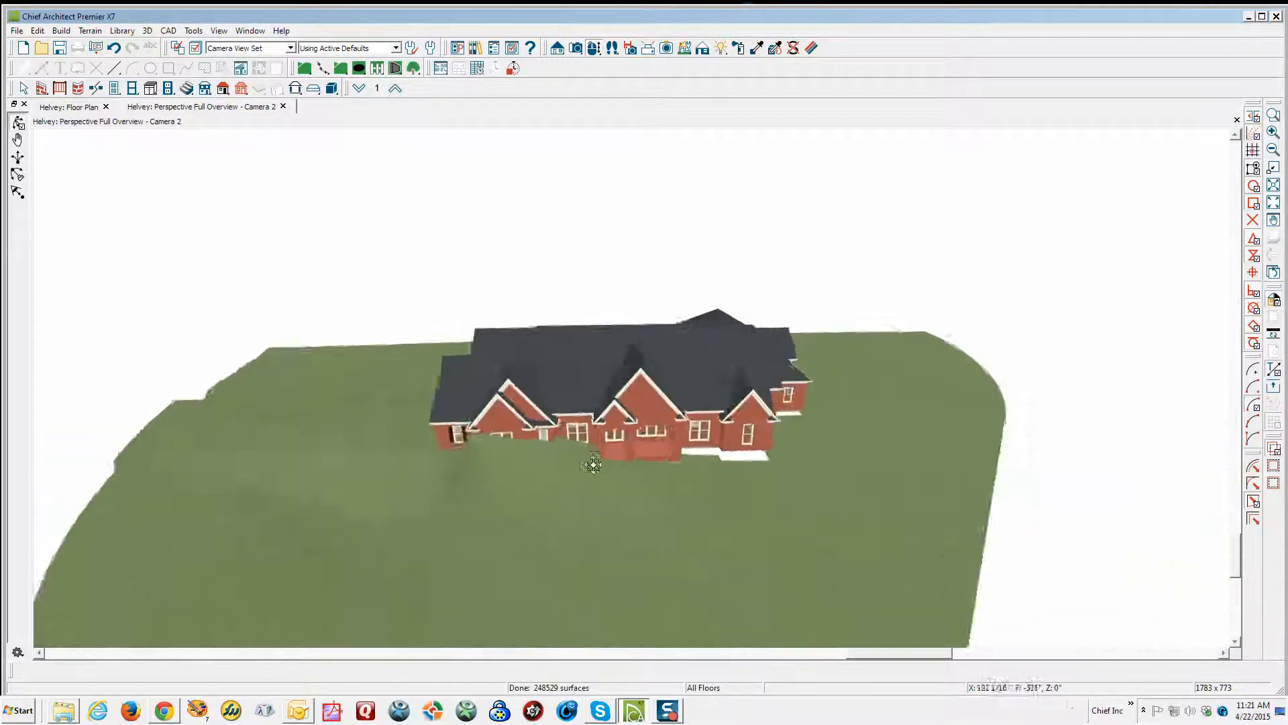
- Enable Flatten Pad in the terrain perimeter's specification and deselect the terrain
right_click(537, 510)
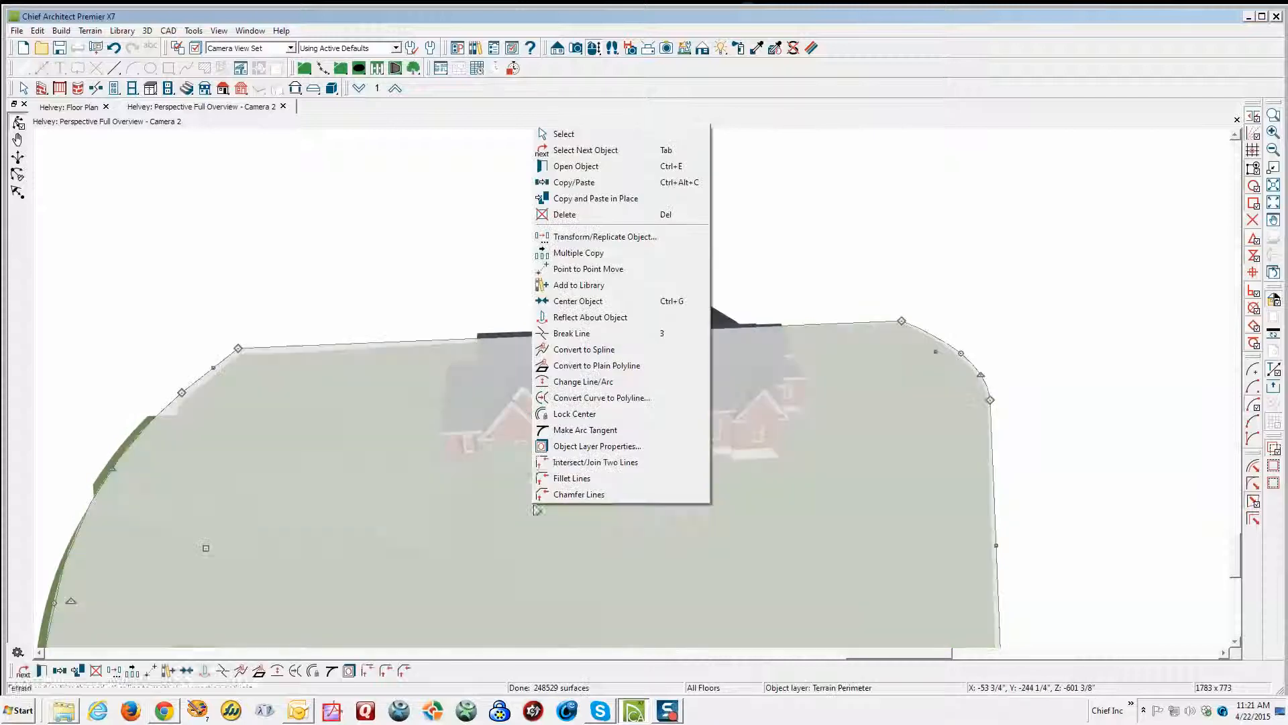
click(567, 167)
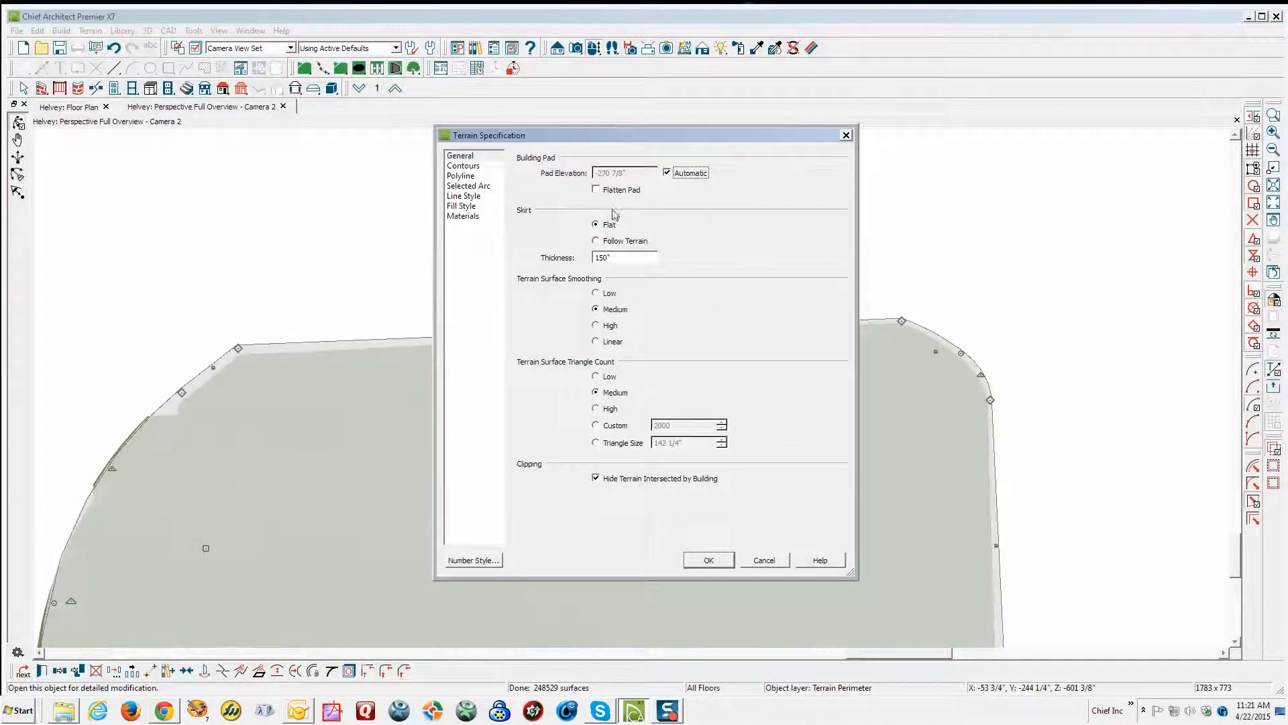
click(596, 190)
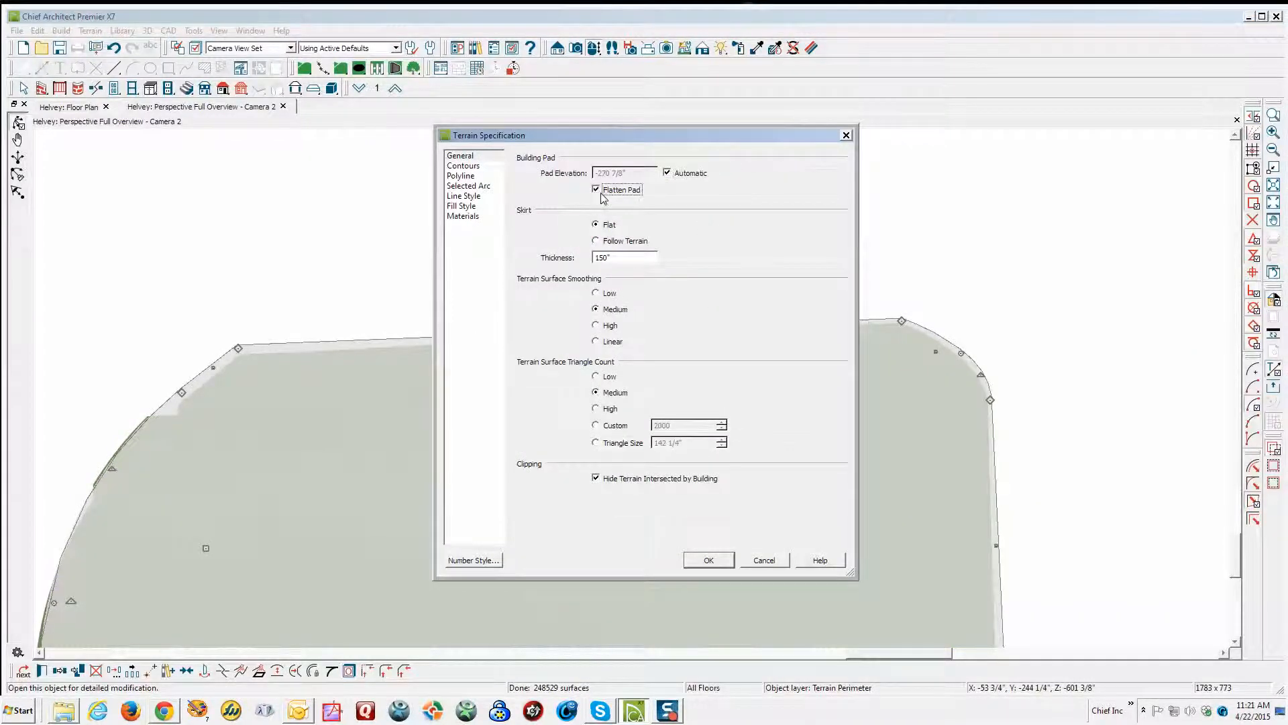
click(707, 560)
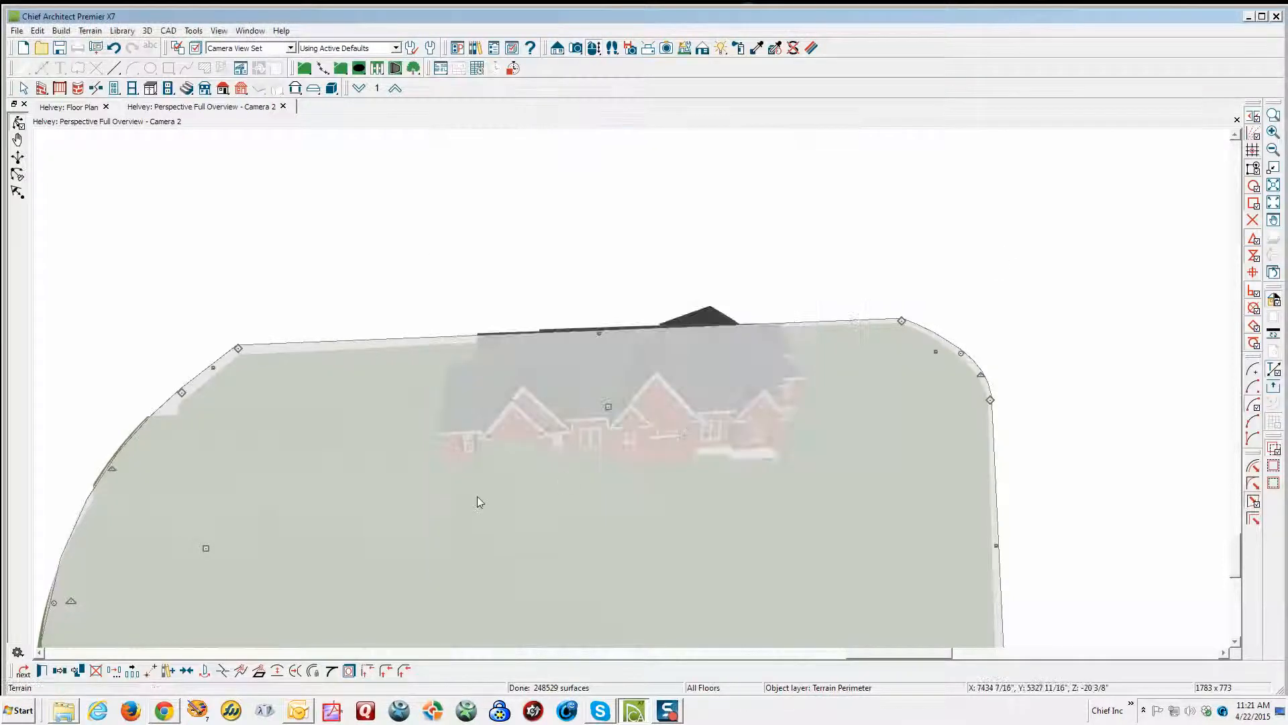
key(Escape)
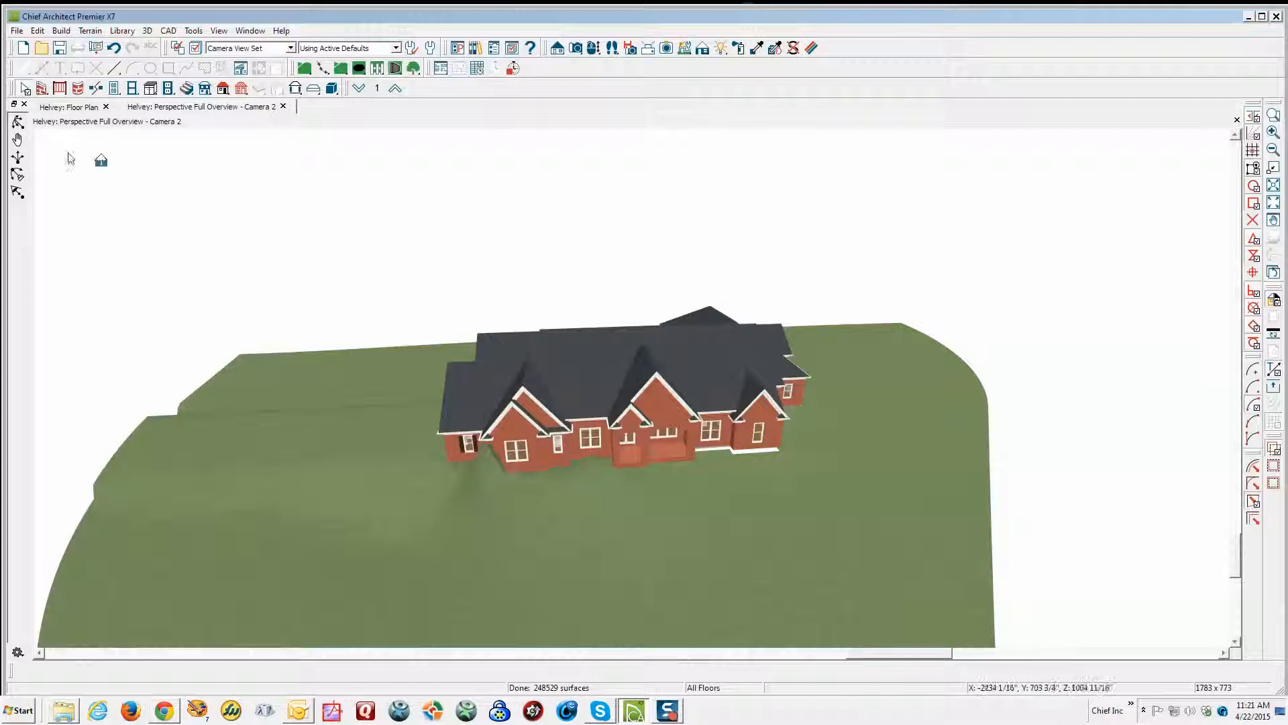
click(17, 122)
drag(610, 469, 61, 467)
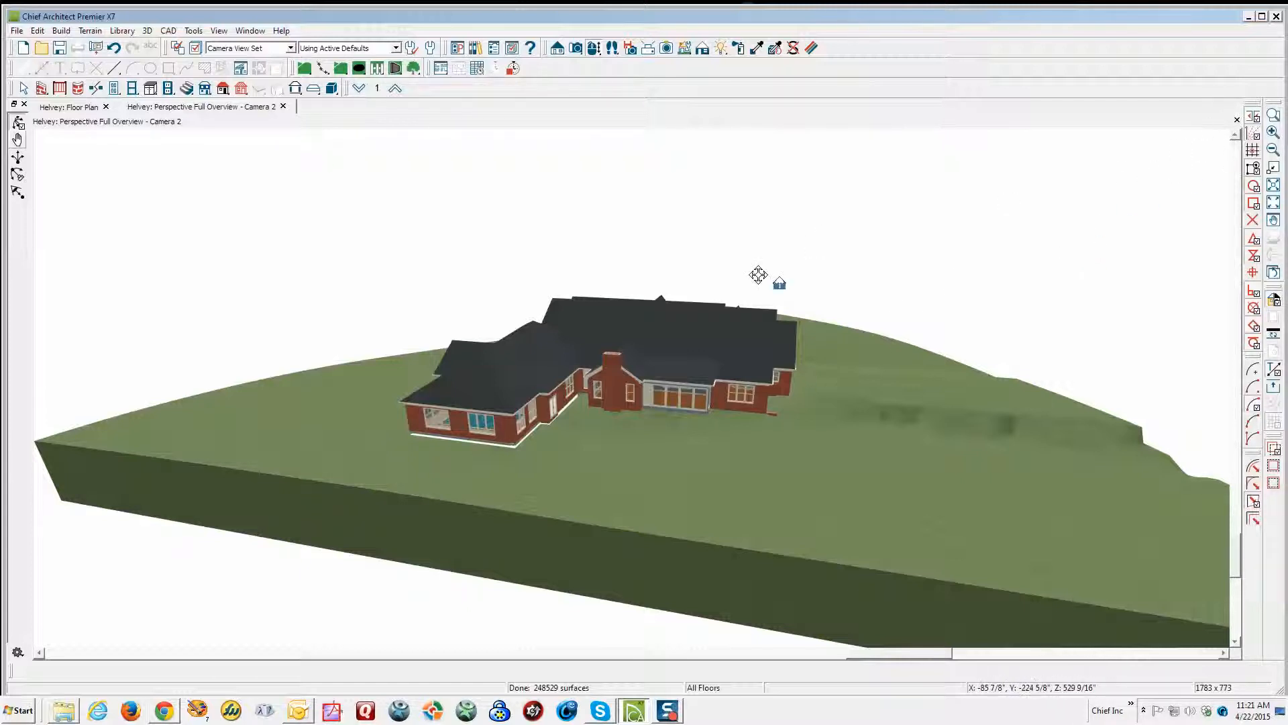
- Switch to the floor plan and display the Terrain Perimeter and Terrain, Elevation Data layers
key(ctrl+Tab)
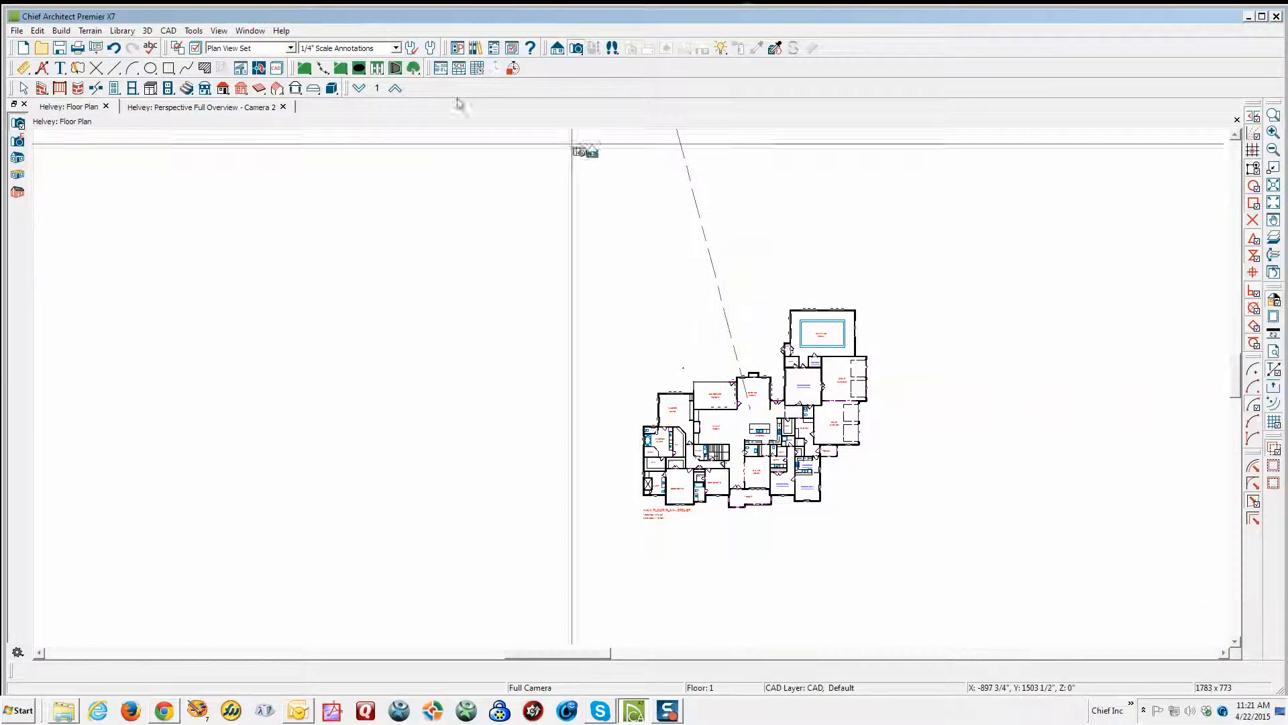
click(194, 50)
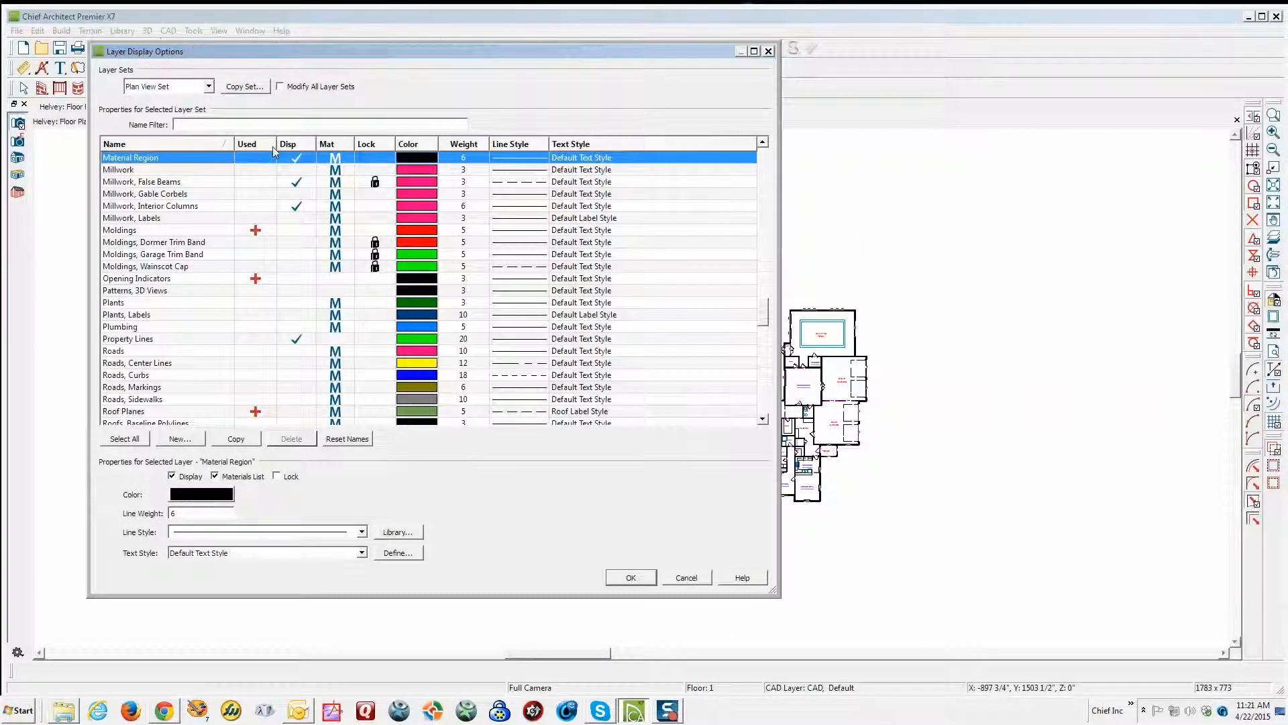
key(t)
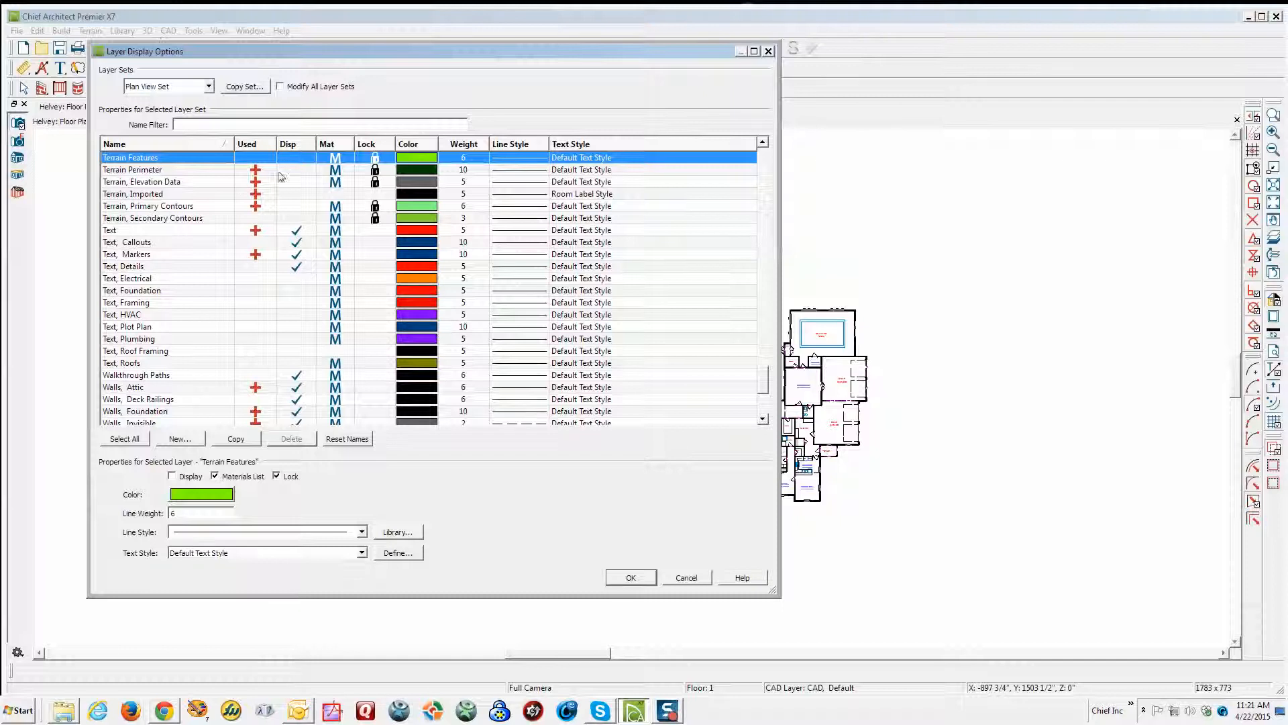
click(295, 170)
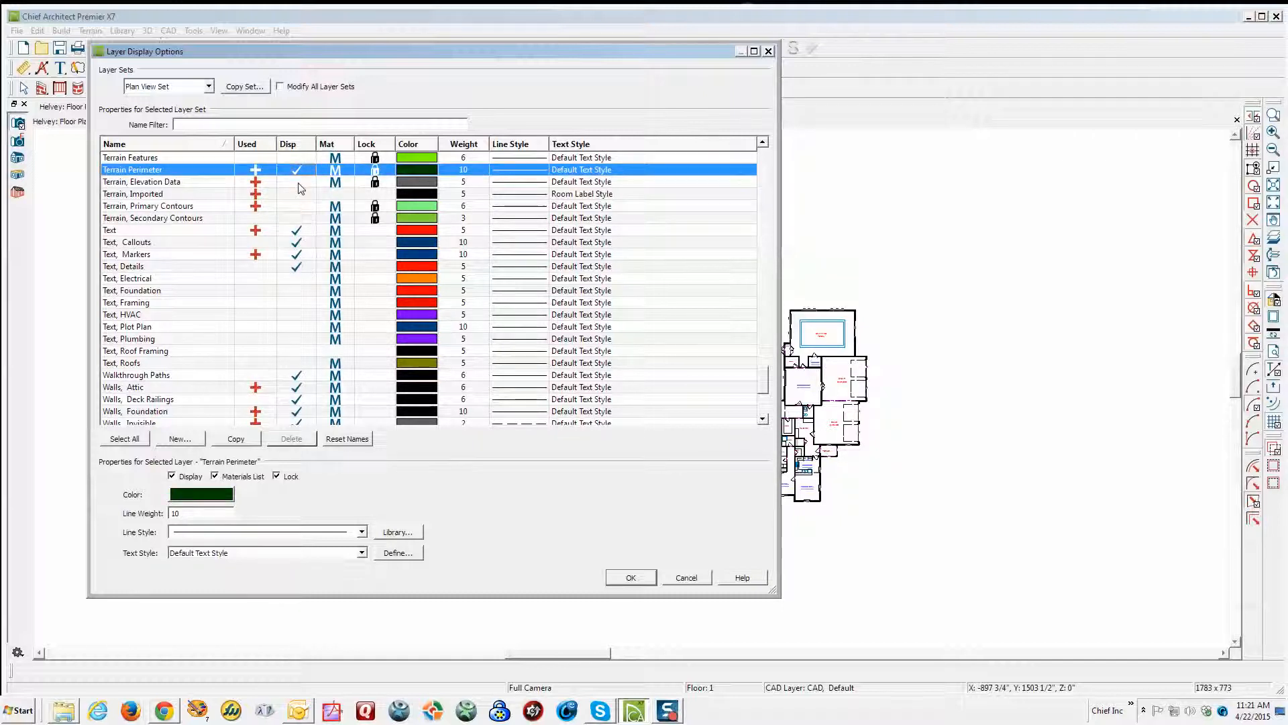
click(299, 183)
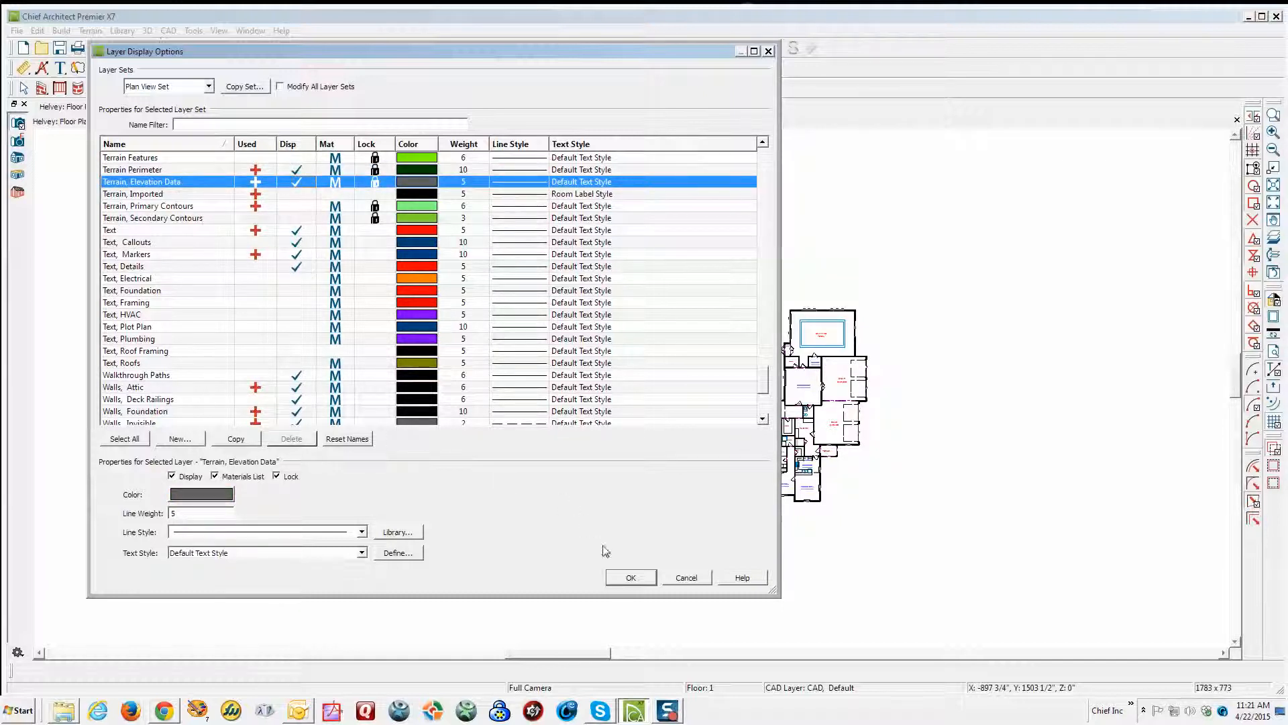
click(630, 577)
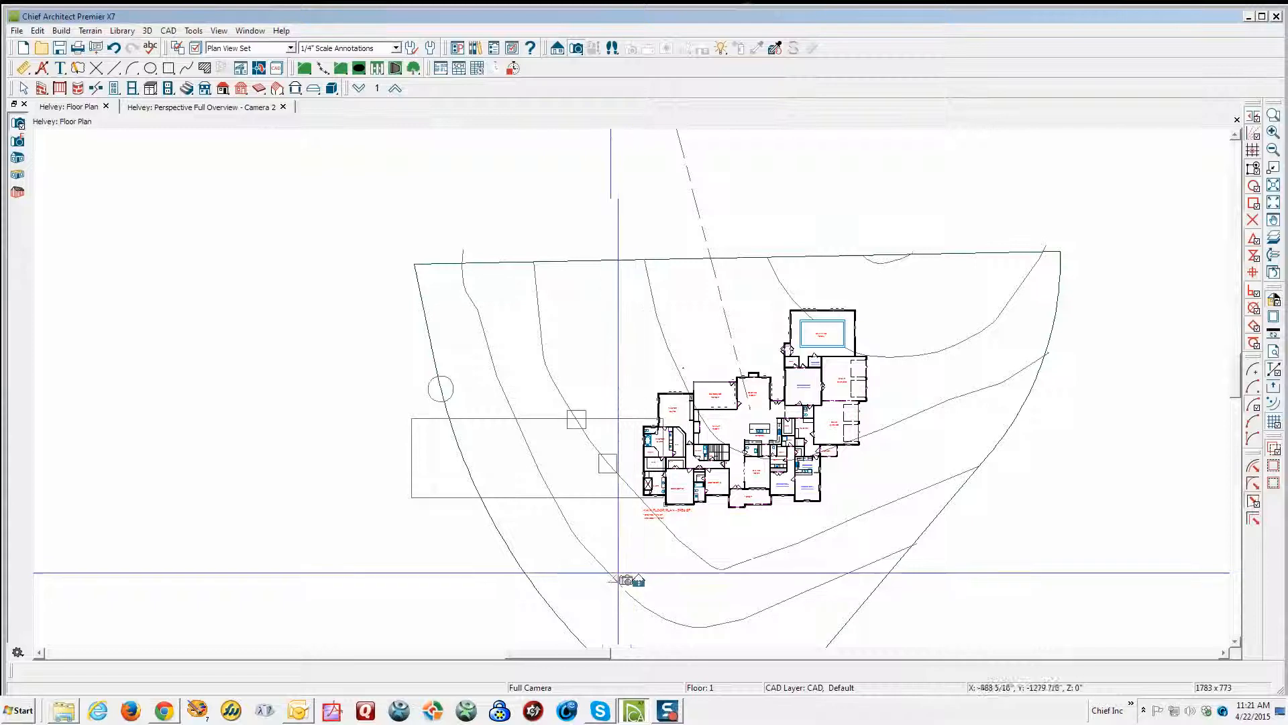
key(Escape)
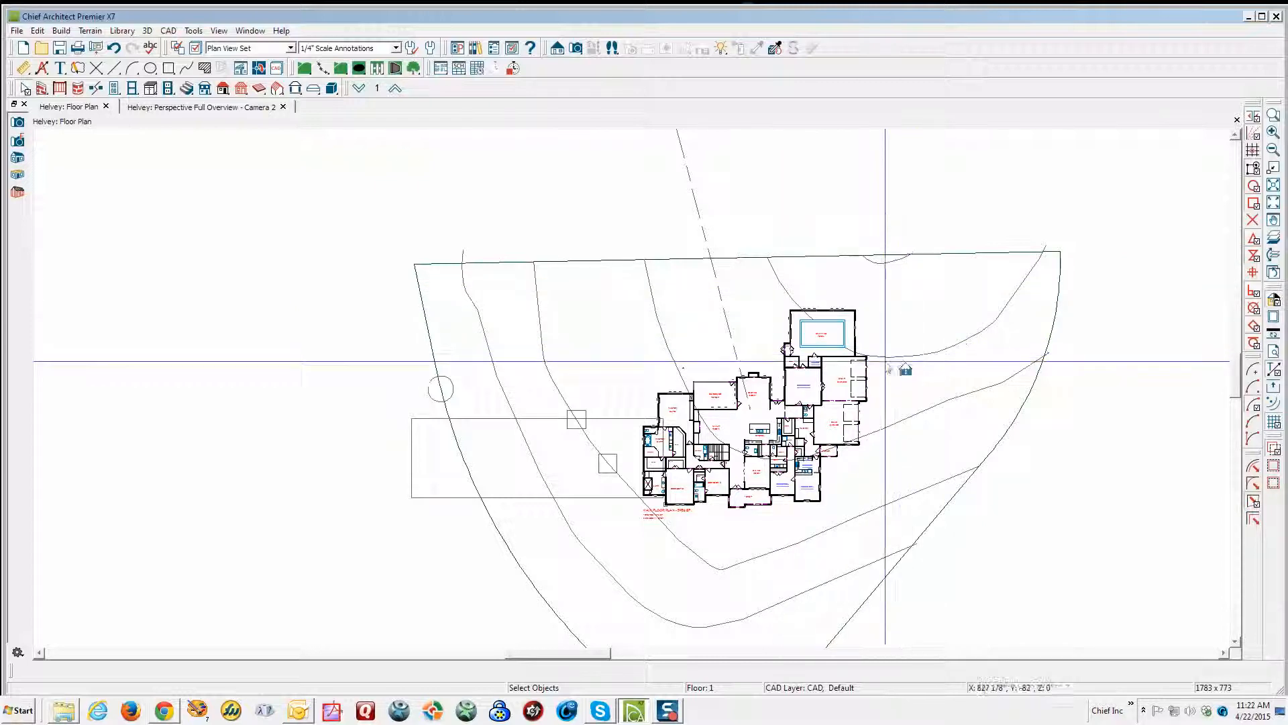
- Unlock the Terrain, Primary Contours, Terrain, Secondary Contours and Terrain, Elevation Data layers
click(194, 49)
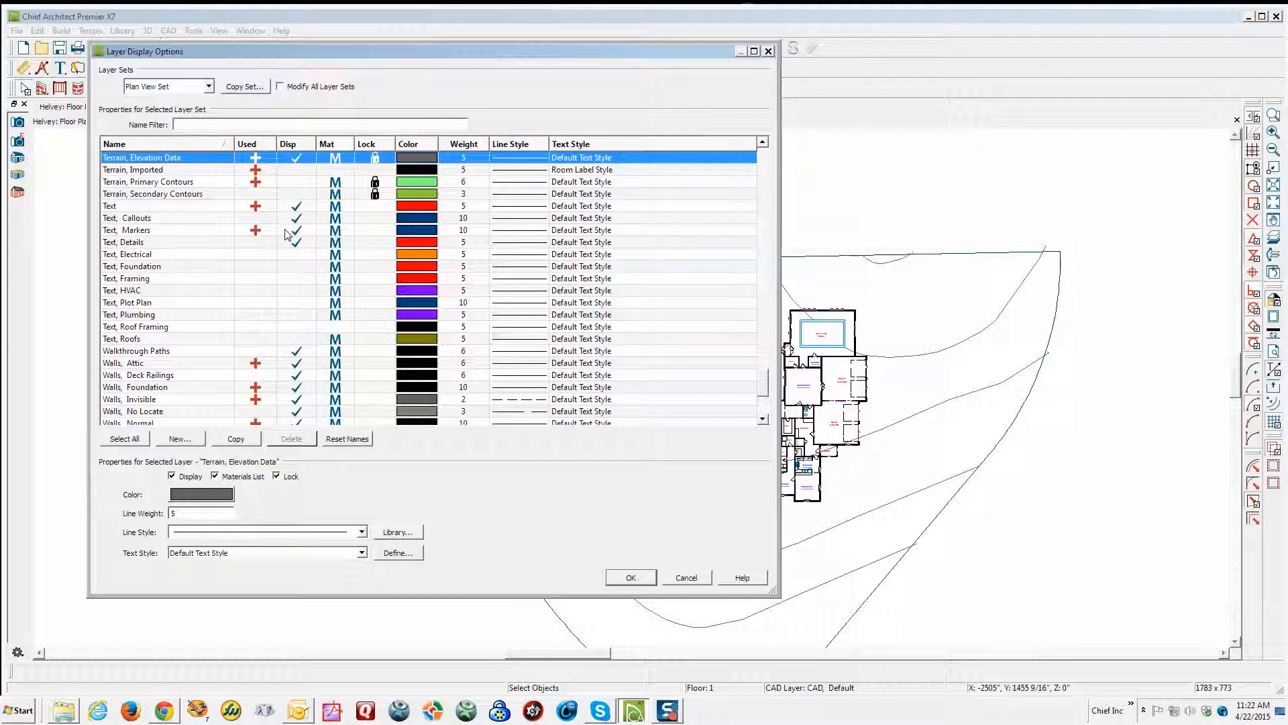
click(375, 182)
click(375, 194)
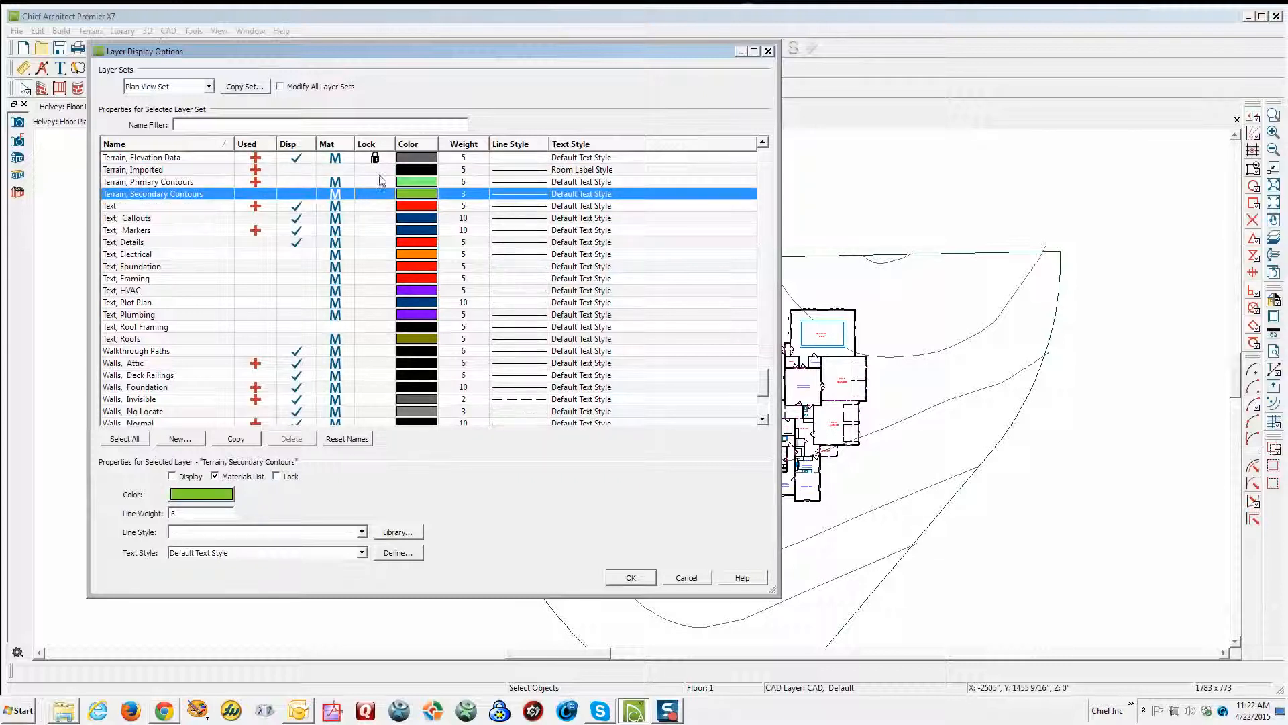
click(375, 157)
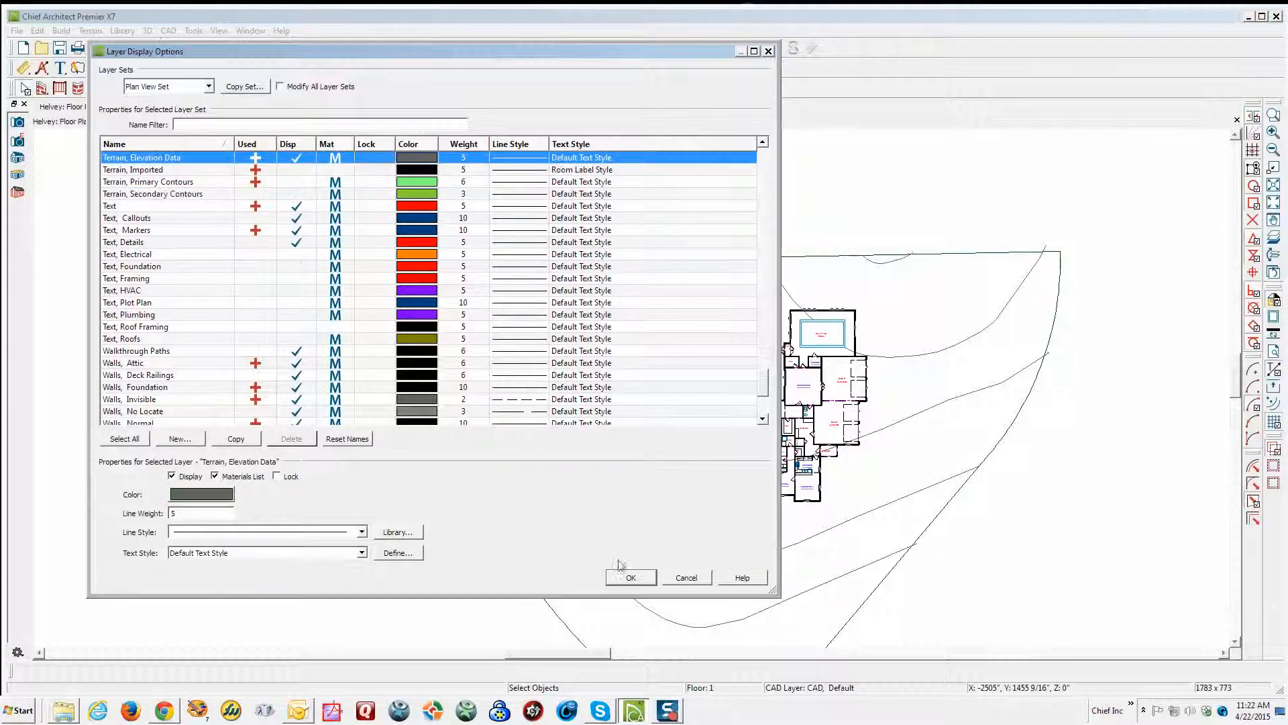
click(631, 577)
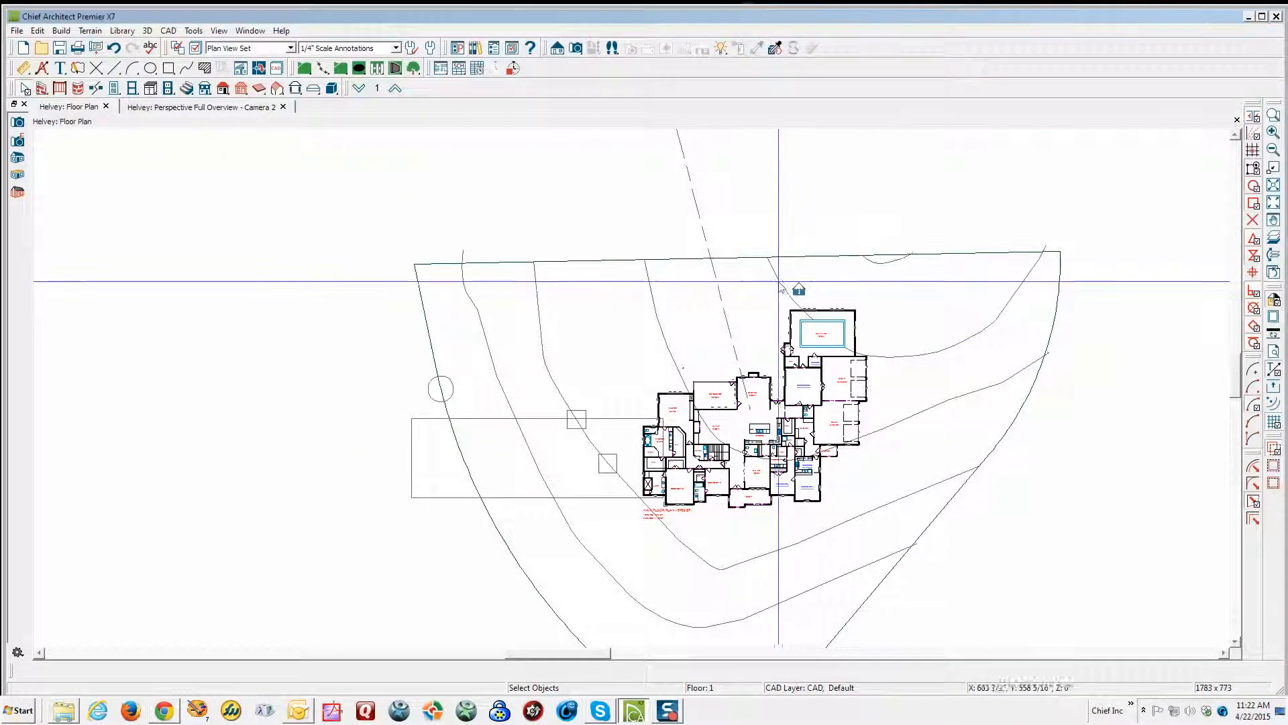
- Check the elevations of the terrain line in front of the house and the one running through it
click(785, 288)
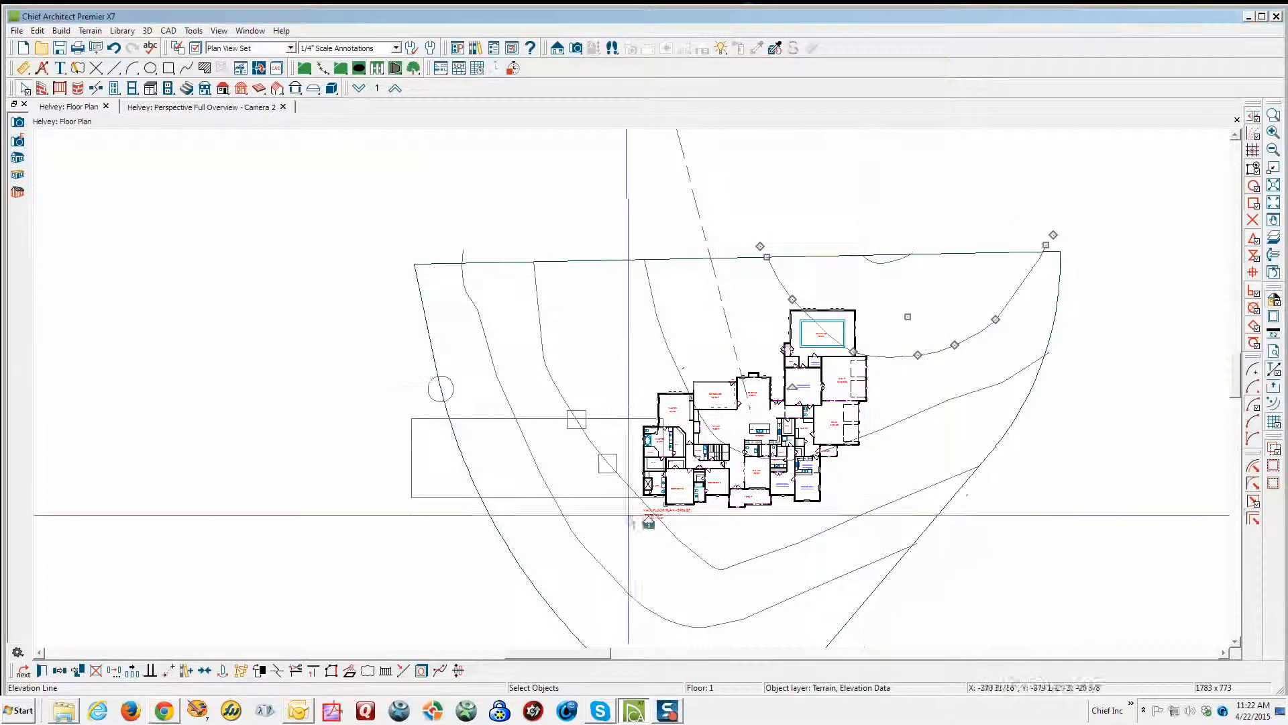
click(687, 549)
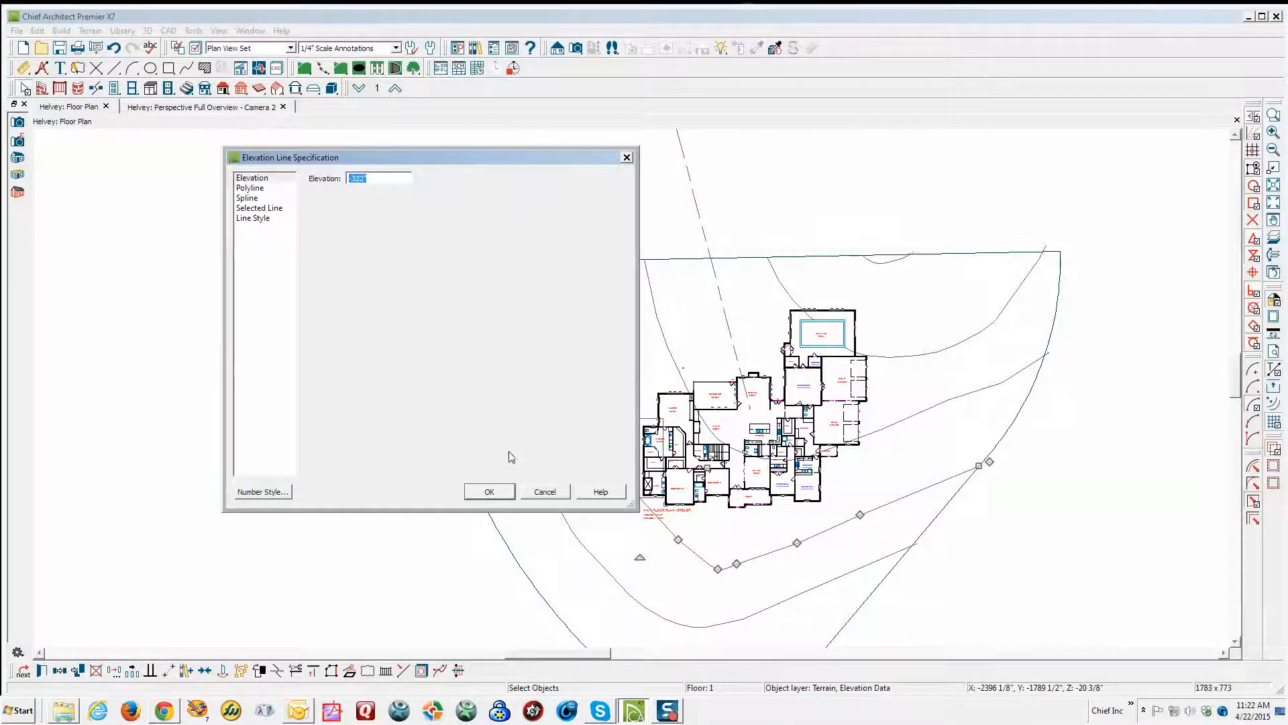
click(545, 492)
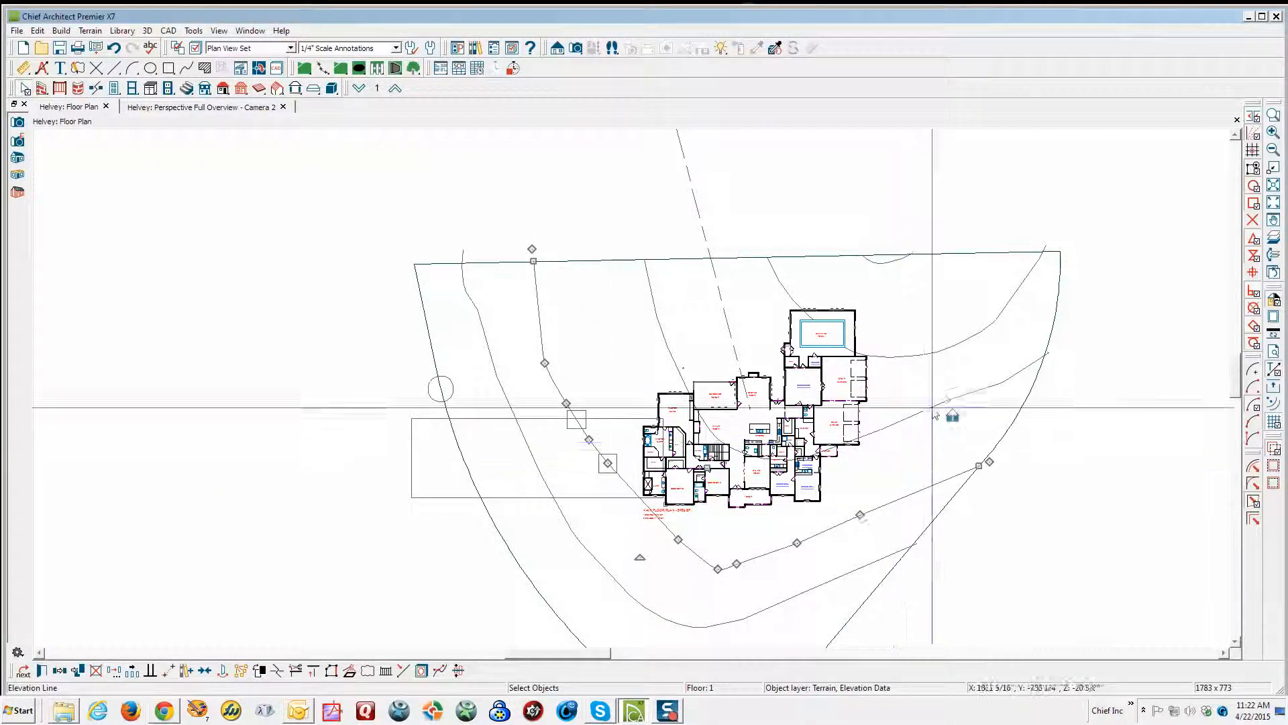
click(41, 671)
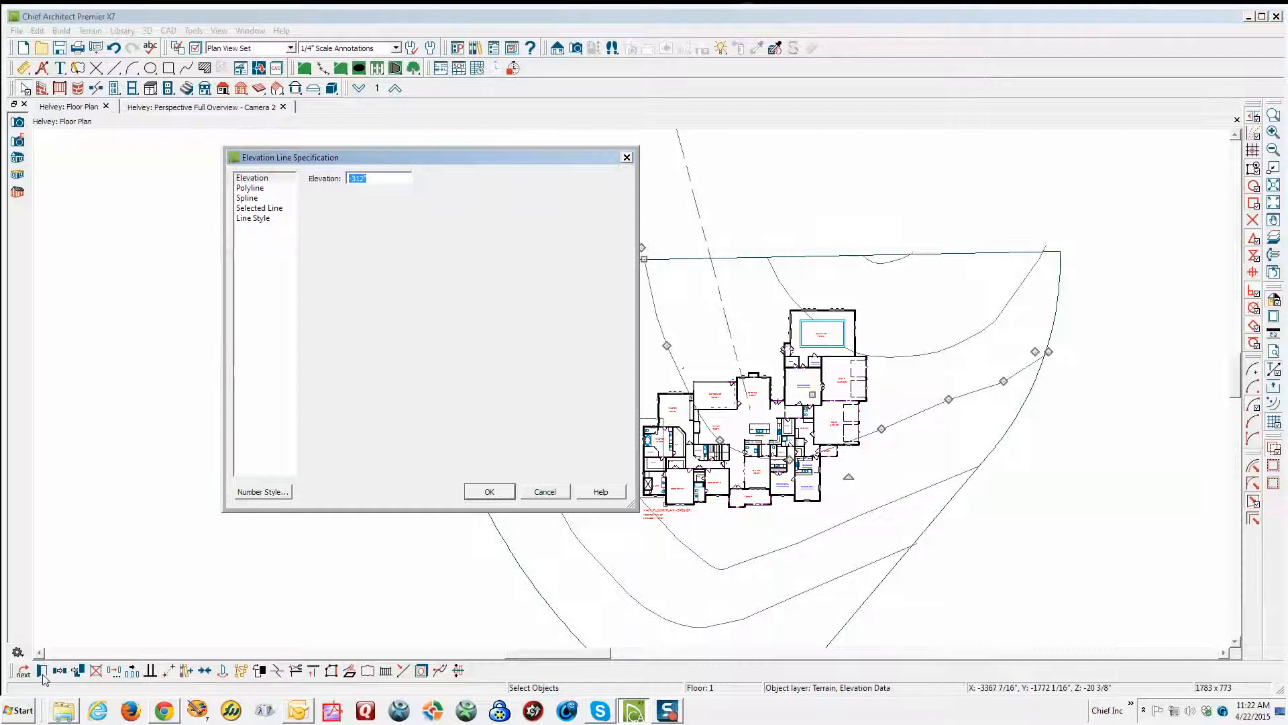
click(545, 492)
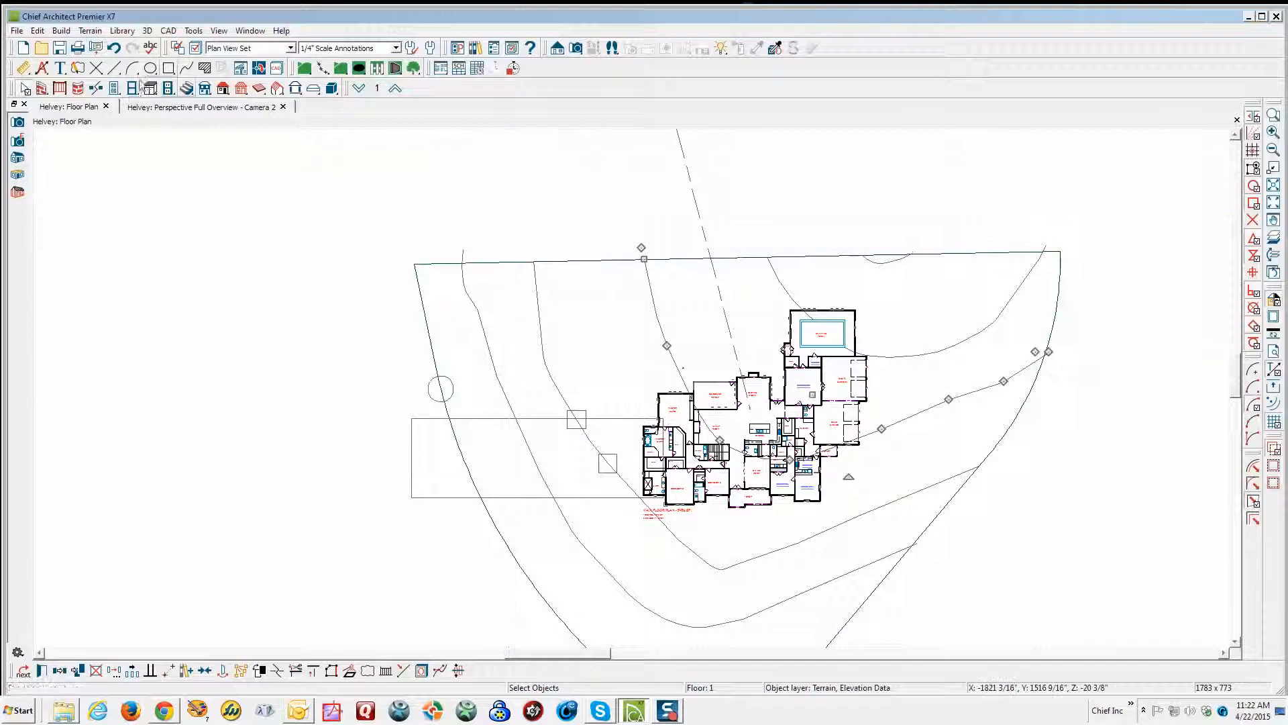
- Draw an elevation spline about 74' long at 105° from the house's rear left corner past the back terrain boundary
click(90, 31)
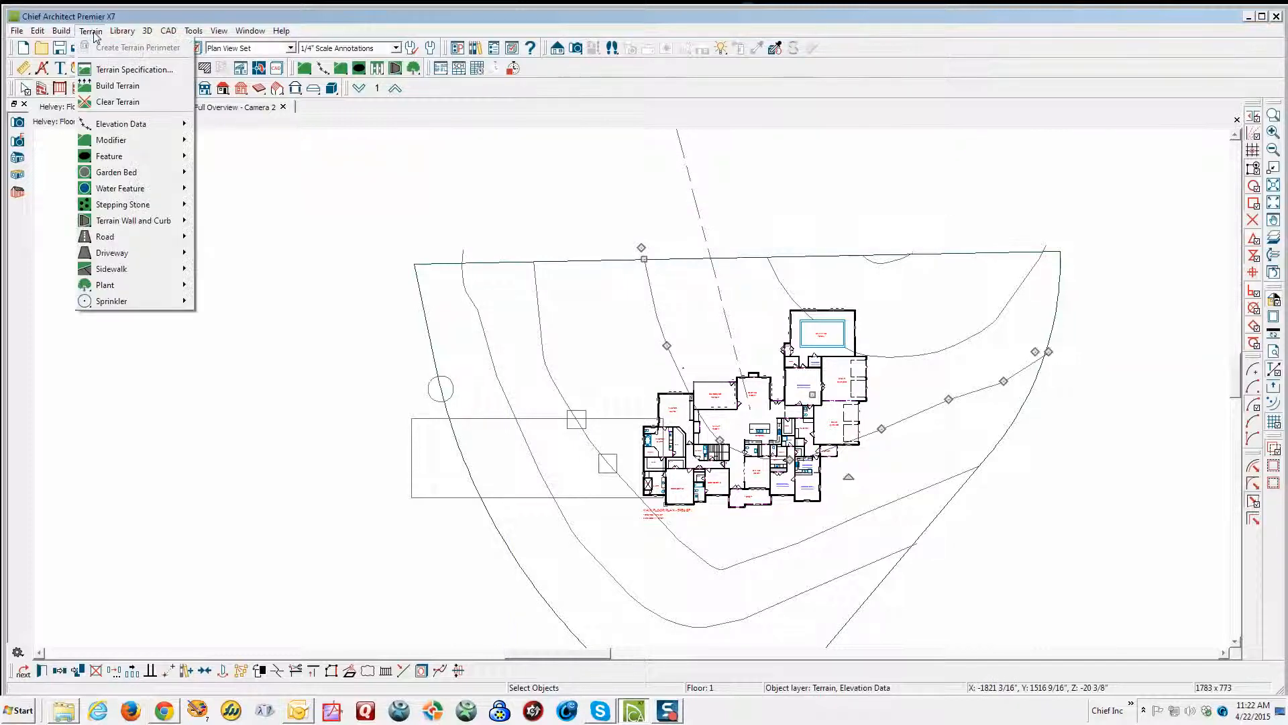
mouse_move(117, 125)
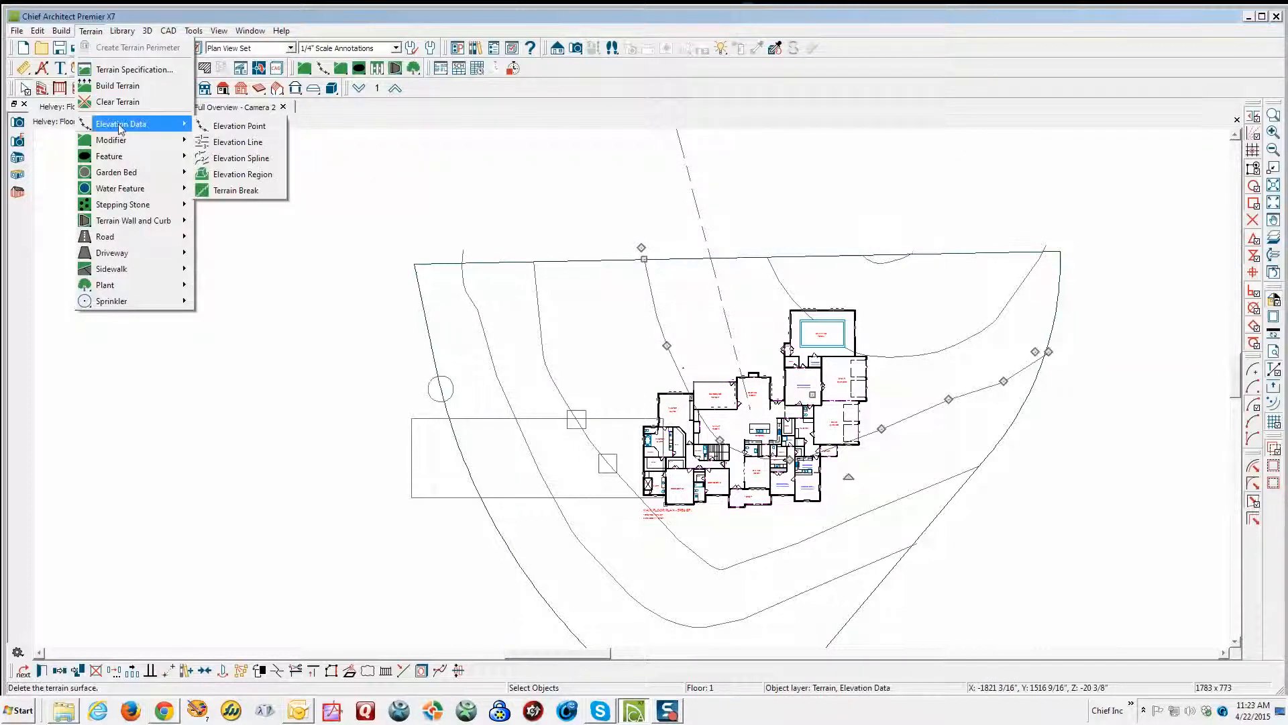
click(240, 159)
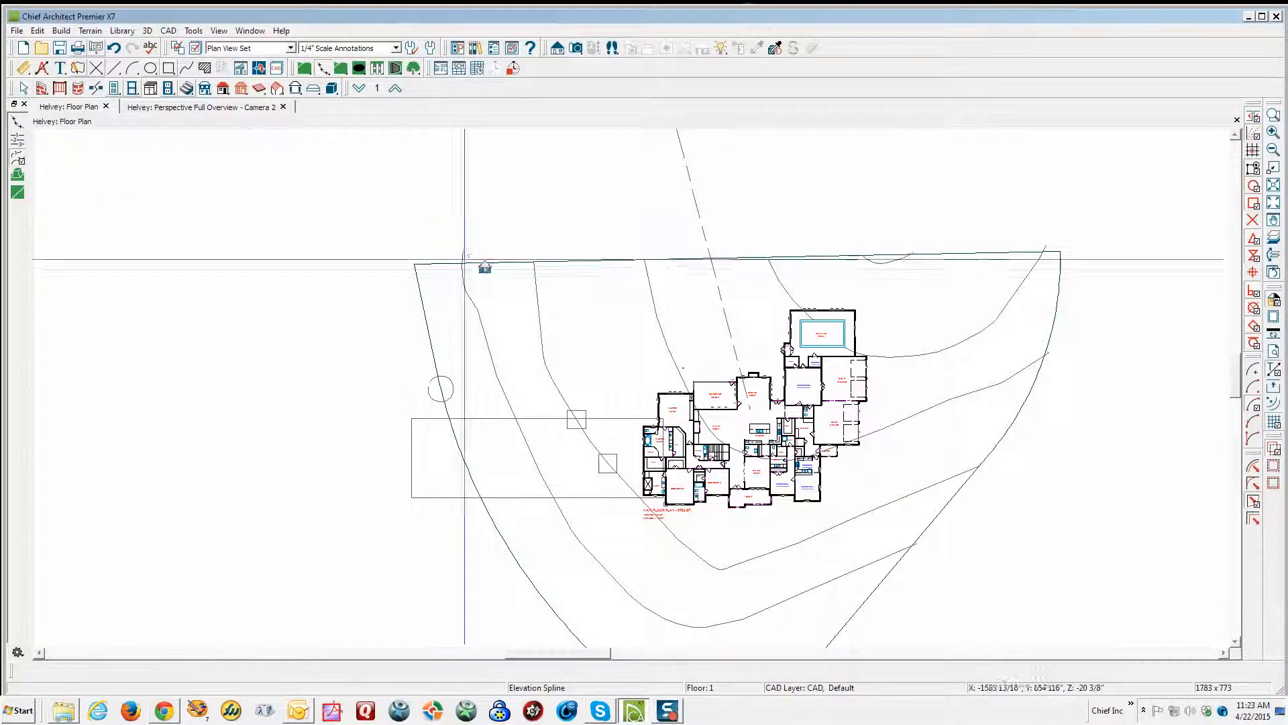
click(682, 367)
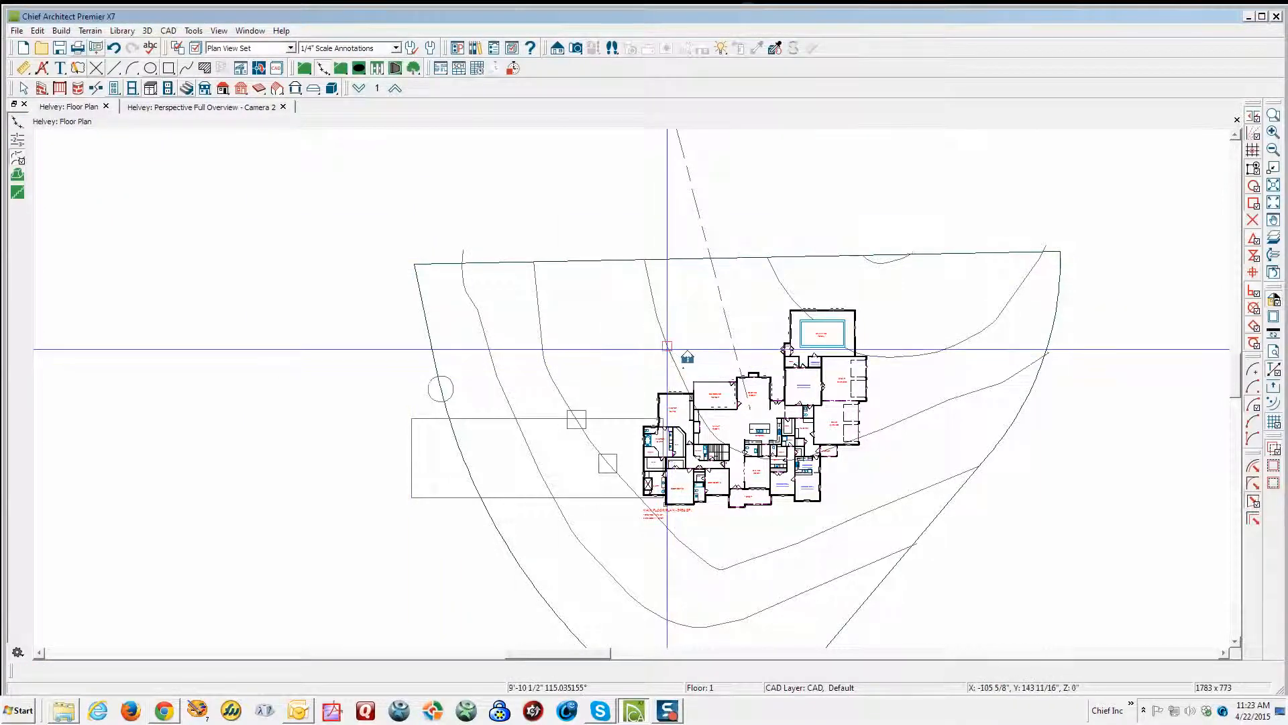
click(627, 233)
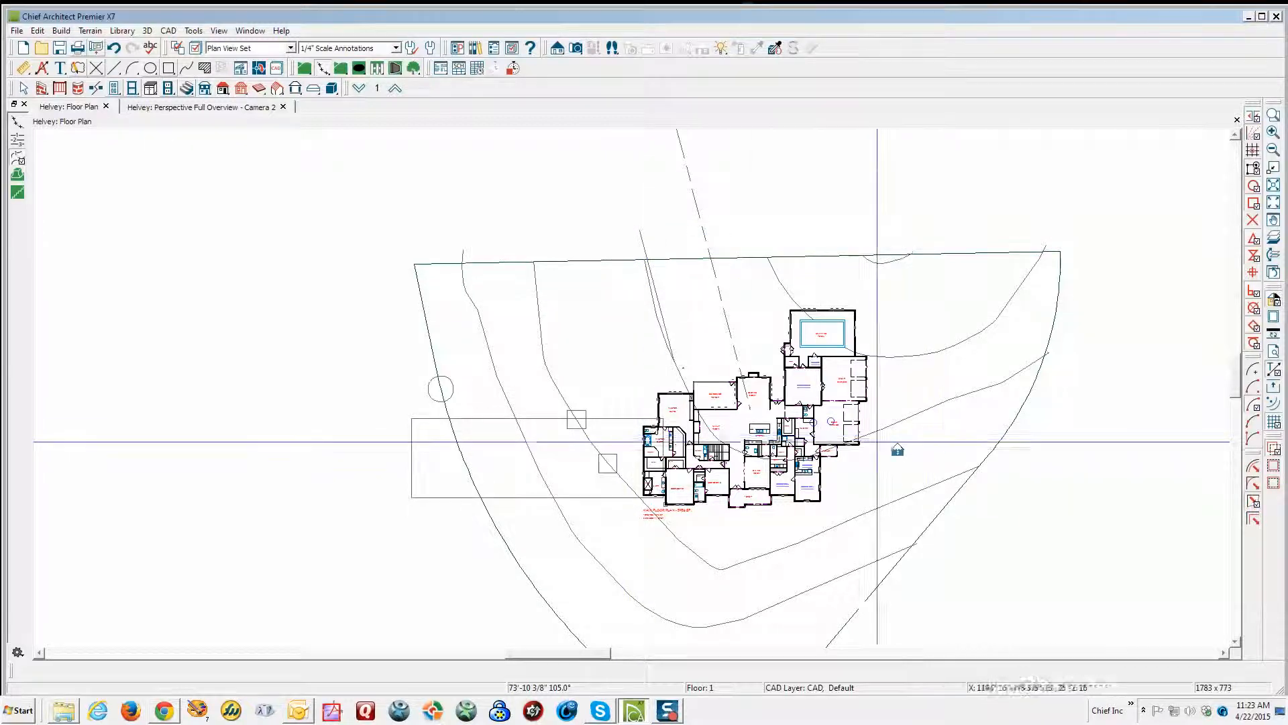
- Draw an elevation spline about 136' long at 15° from the garage side past the right terrain boundary, and leave the tool
click(860, 434)
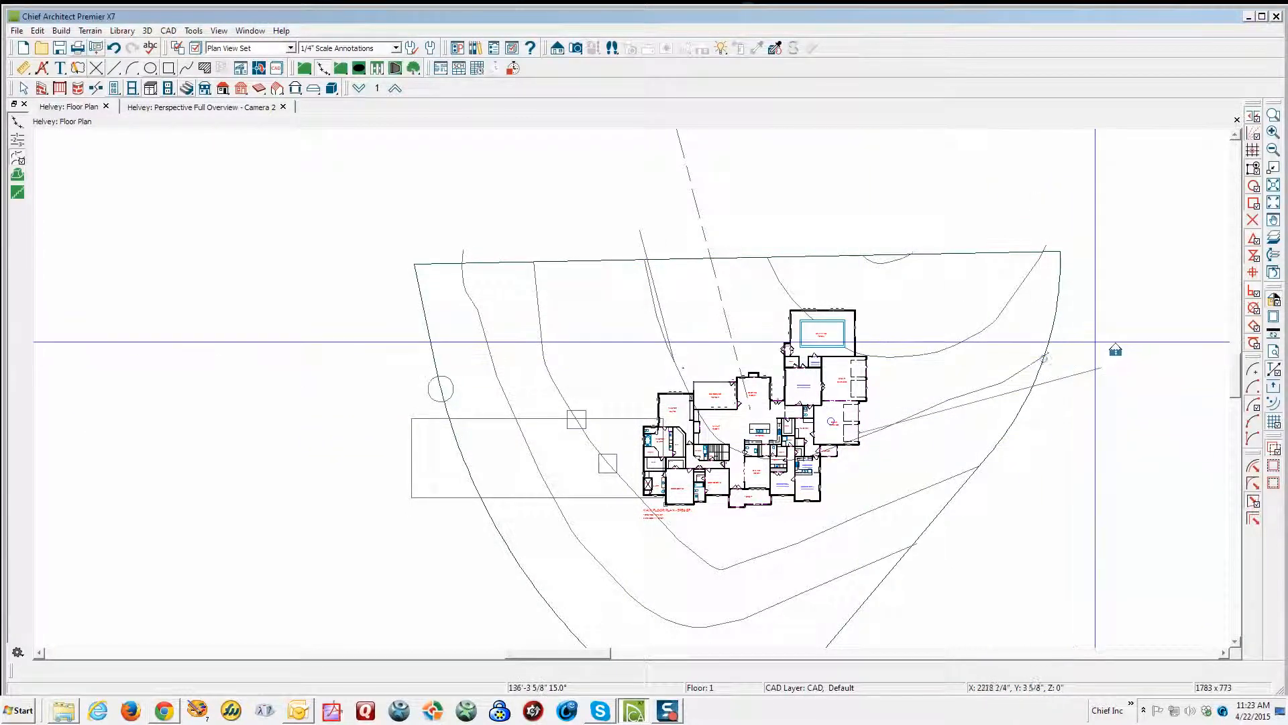
click(1054, 379)
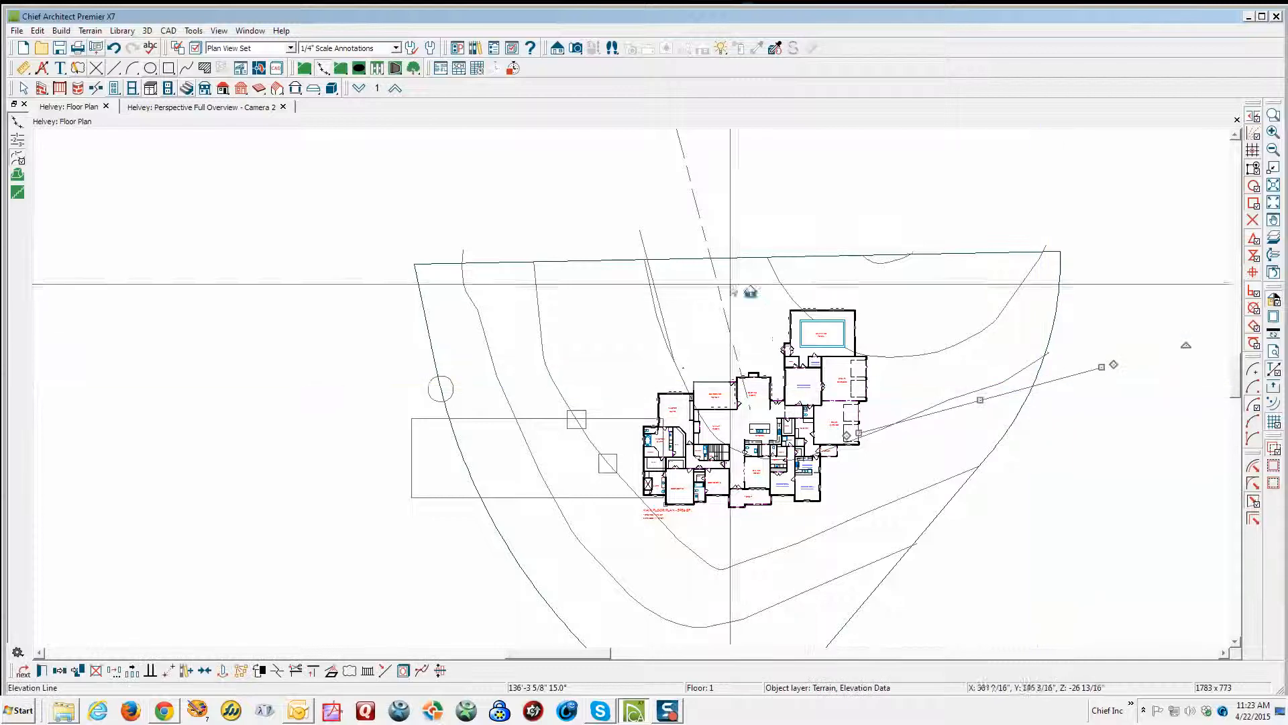
click(628, 265)
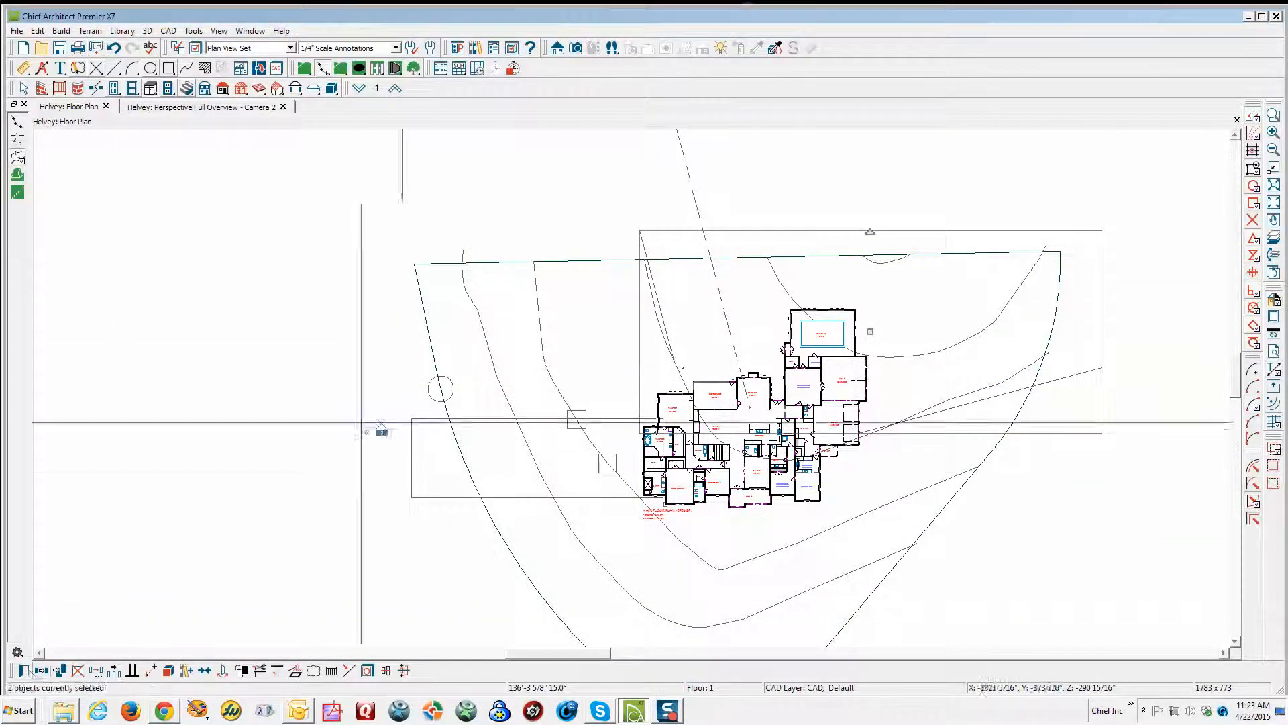
key(Escape)
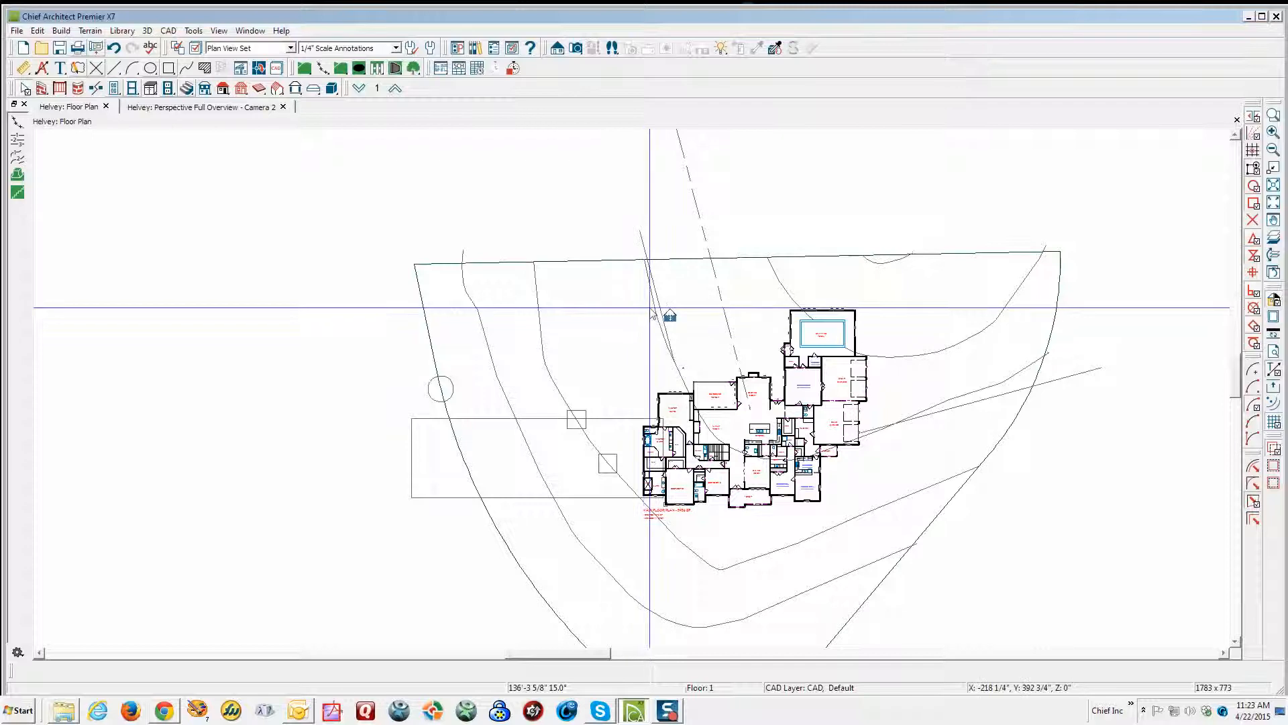
- Check the elevation of the original line through the house, then set both new splines to -312', accepting the 120 contour interval
click(658, 309)
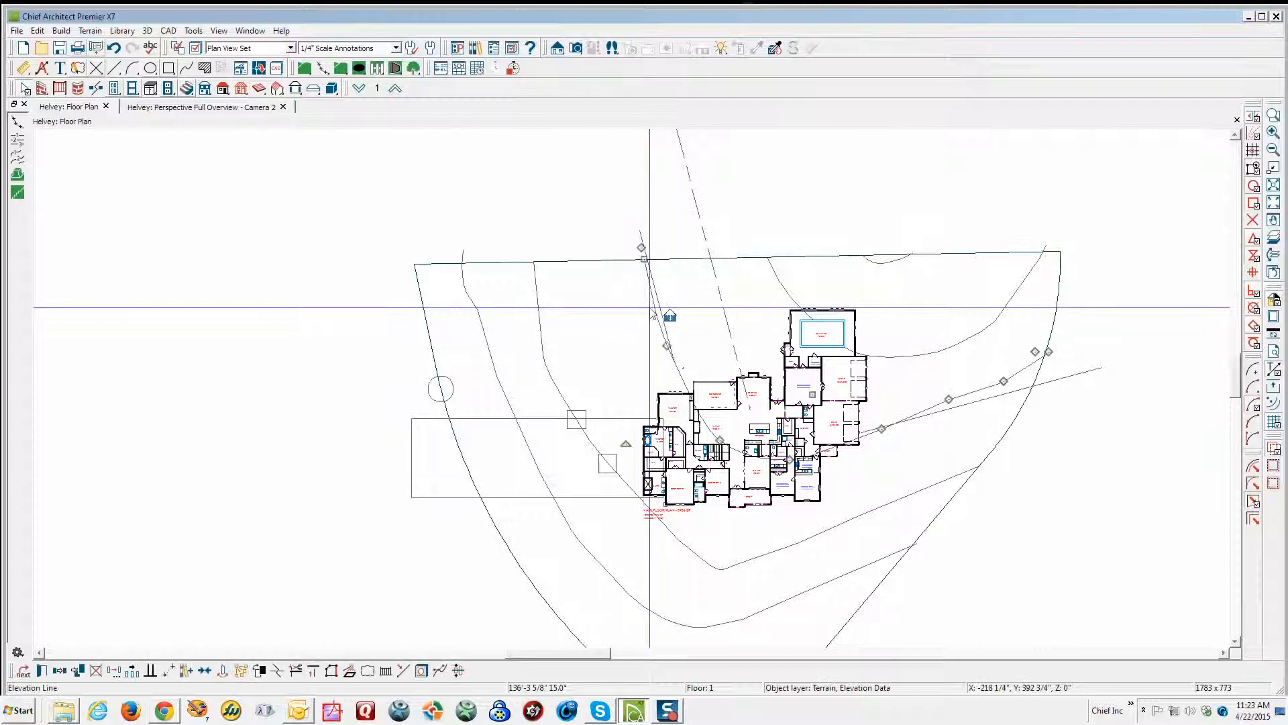
click(42, 670)
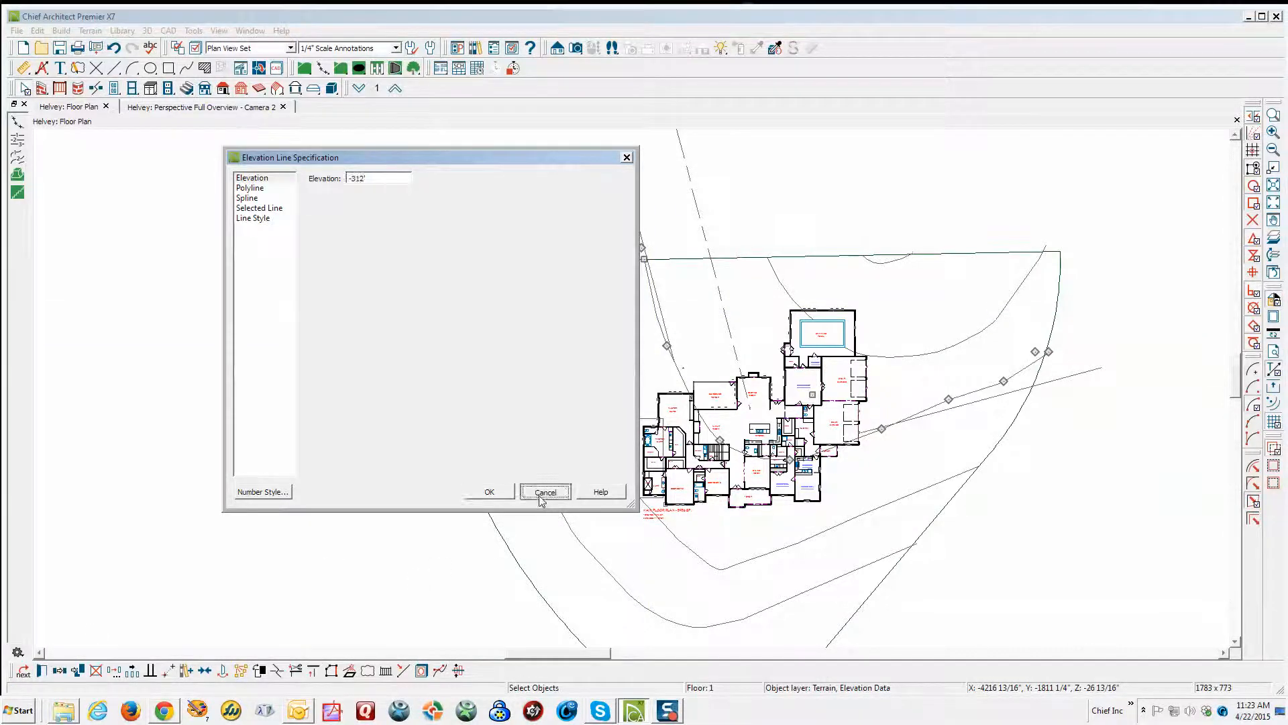
click(489, 491)
click(638, 237)
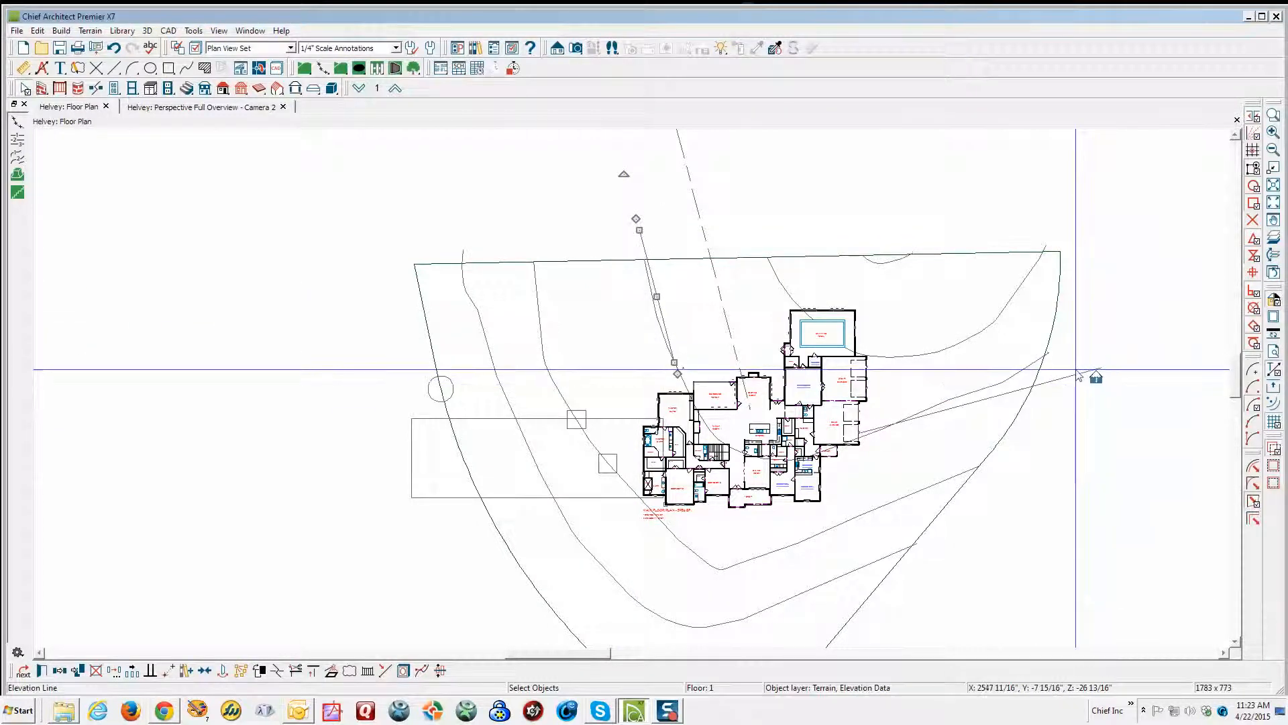
click(1078, 377)
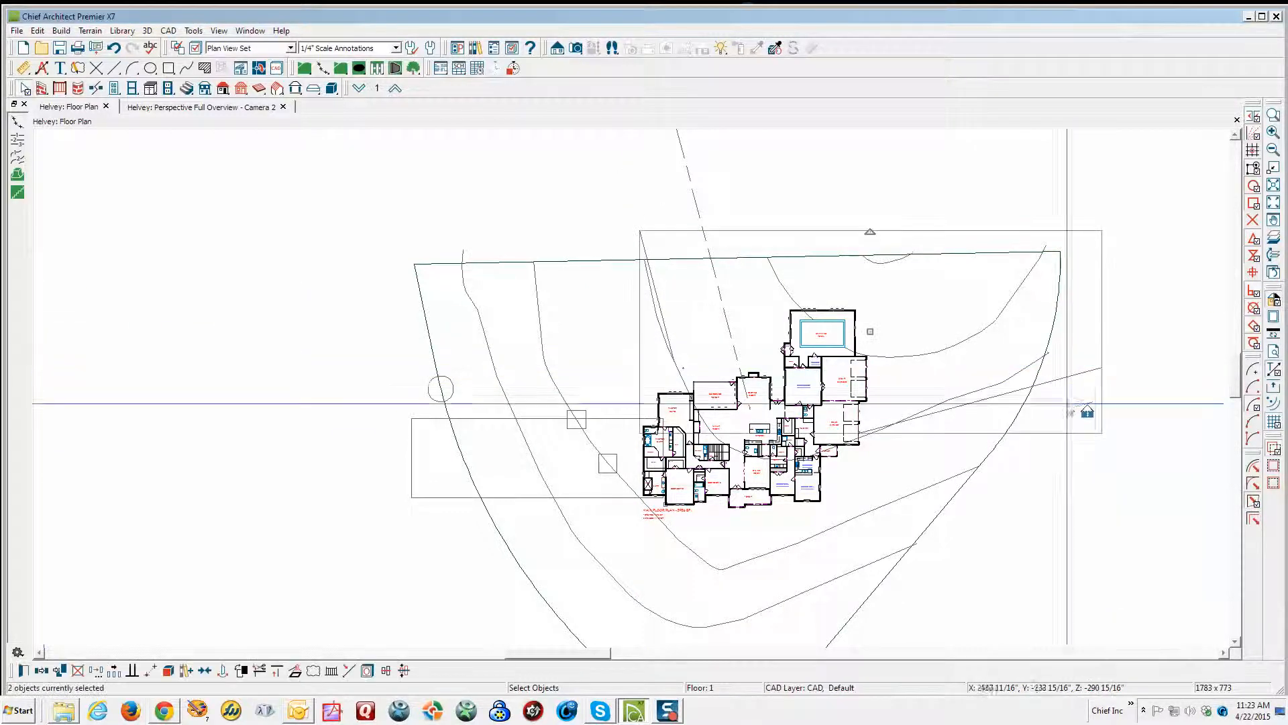
click(24, 671)
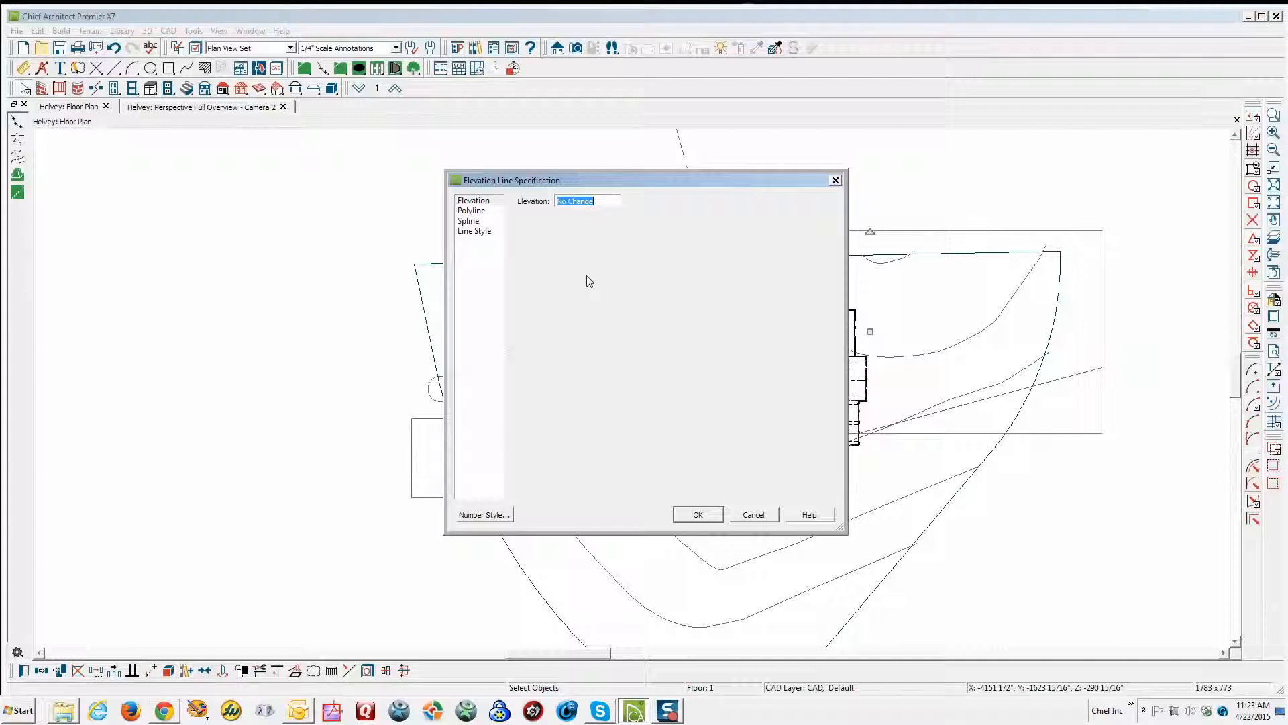
text(-312)
click(701, 515)
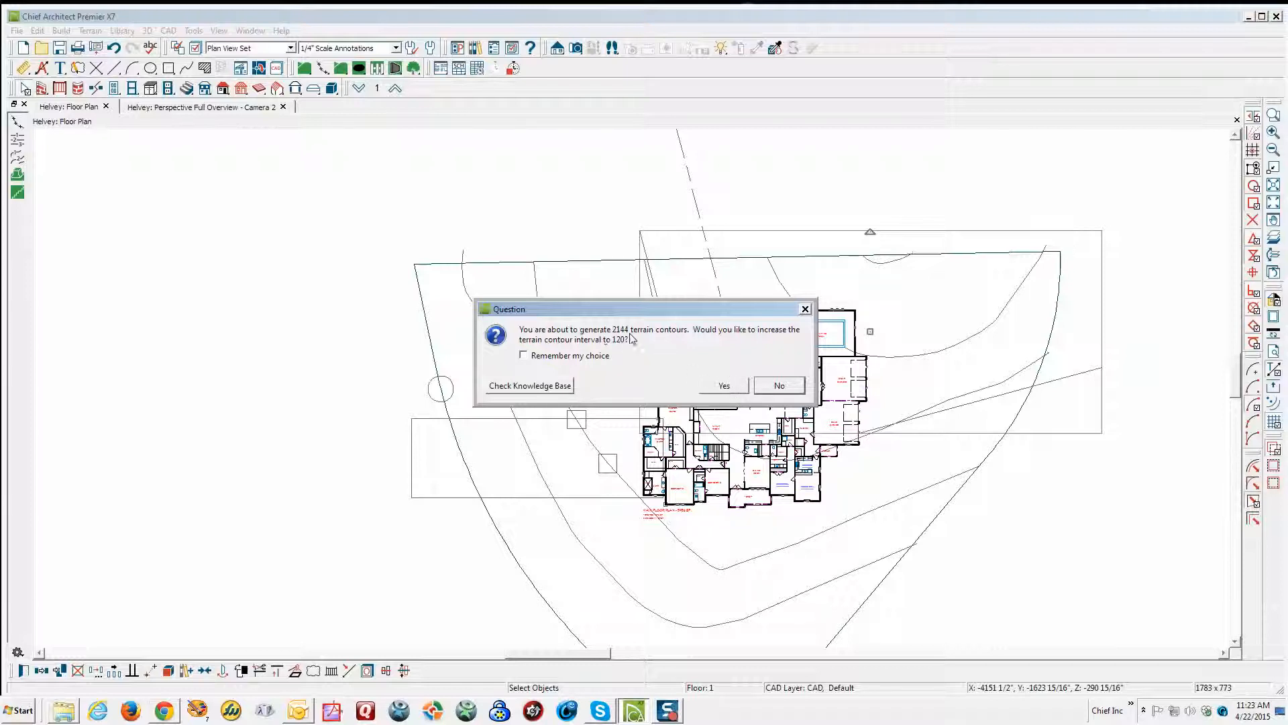
click(719, 386)
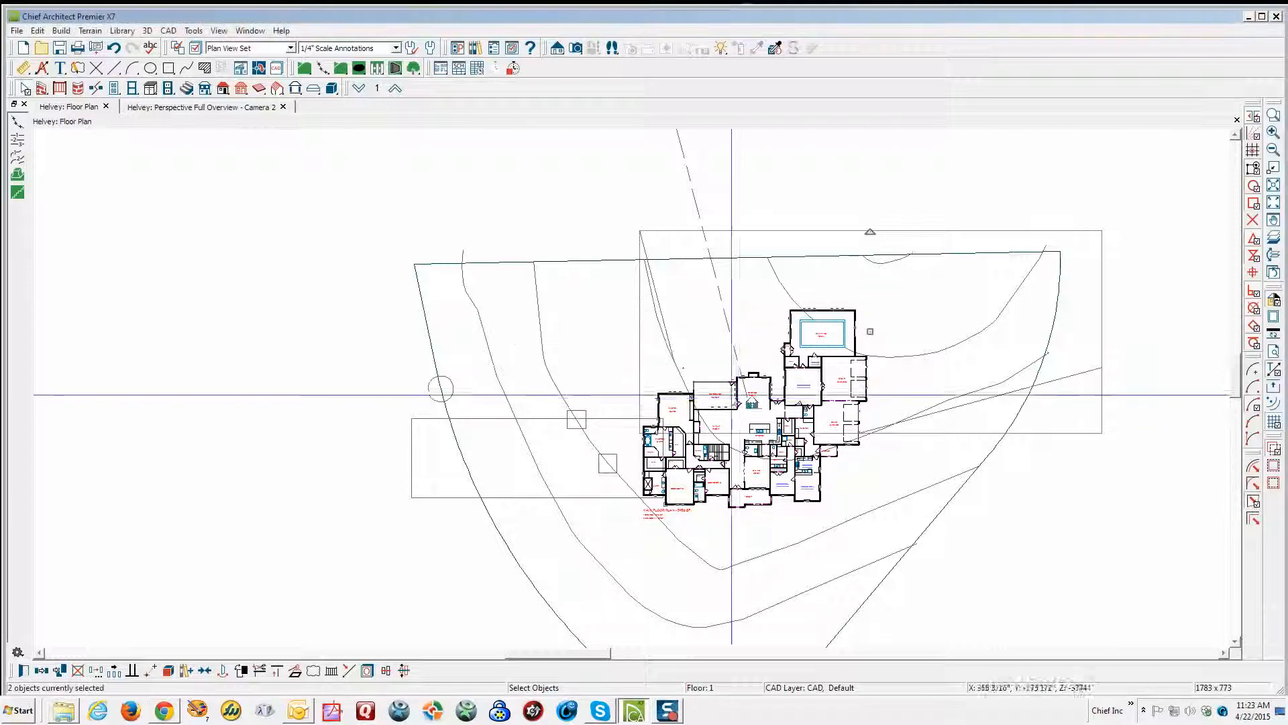
- Delete the original elevation line running through the house and check the elevation of the line crossing the pool
click(979, 387)
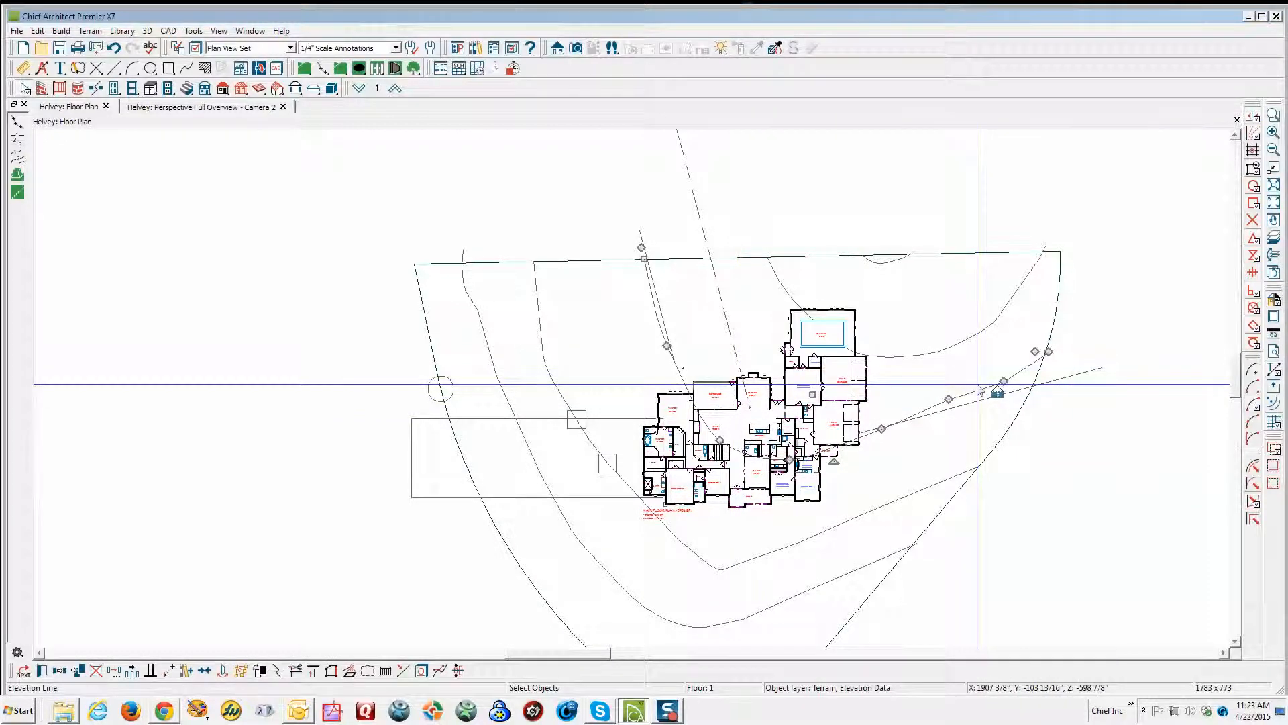
key(Delete)
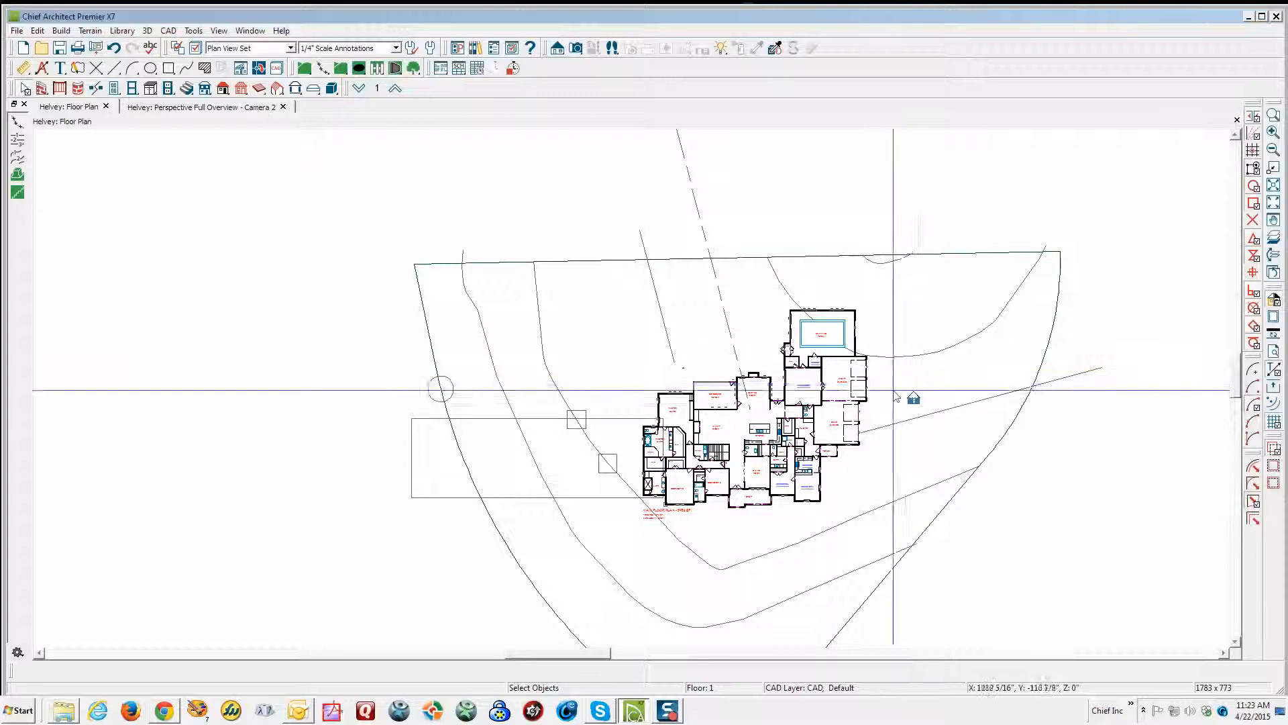
click(781, 290)
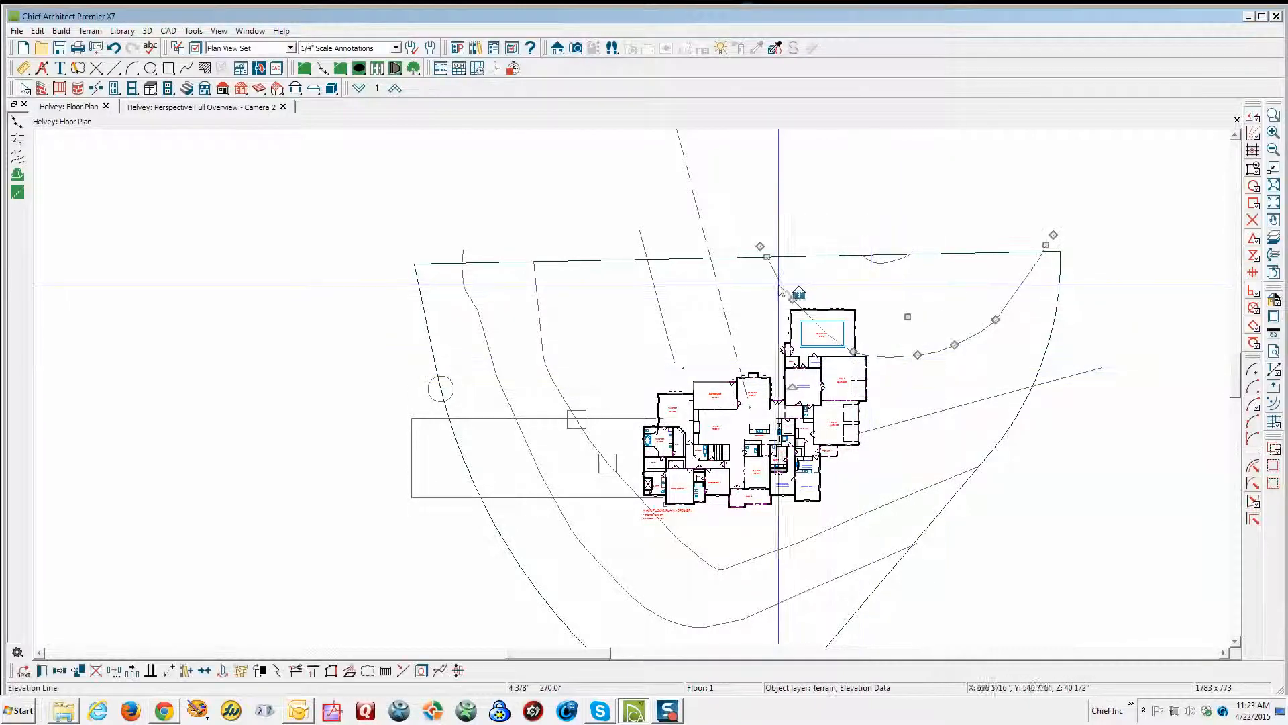
click(41, 670)
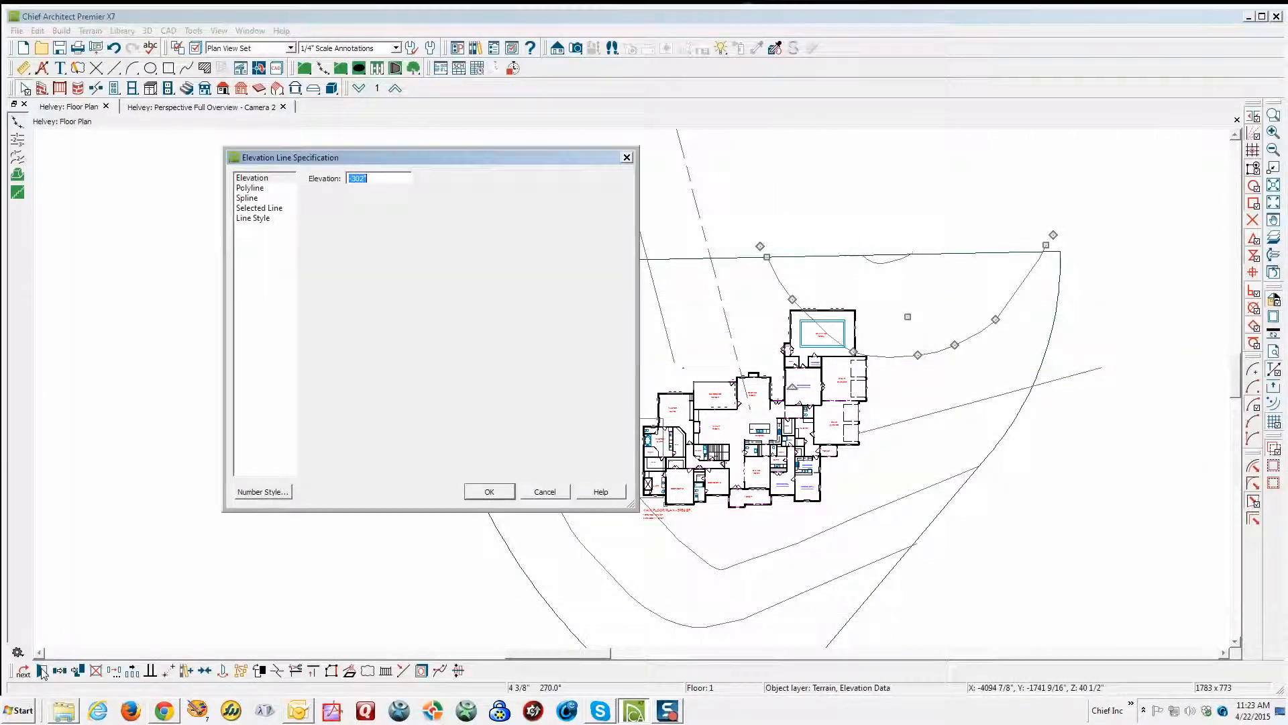
click(546, 496)
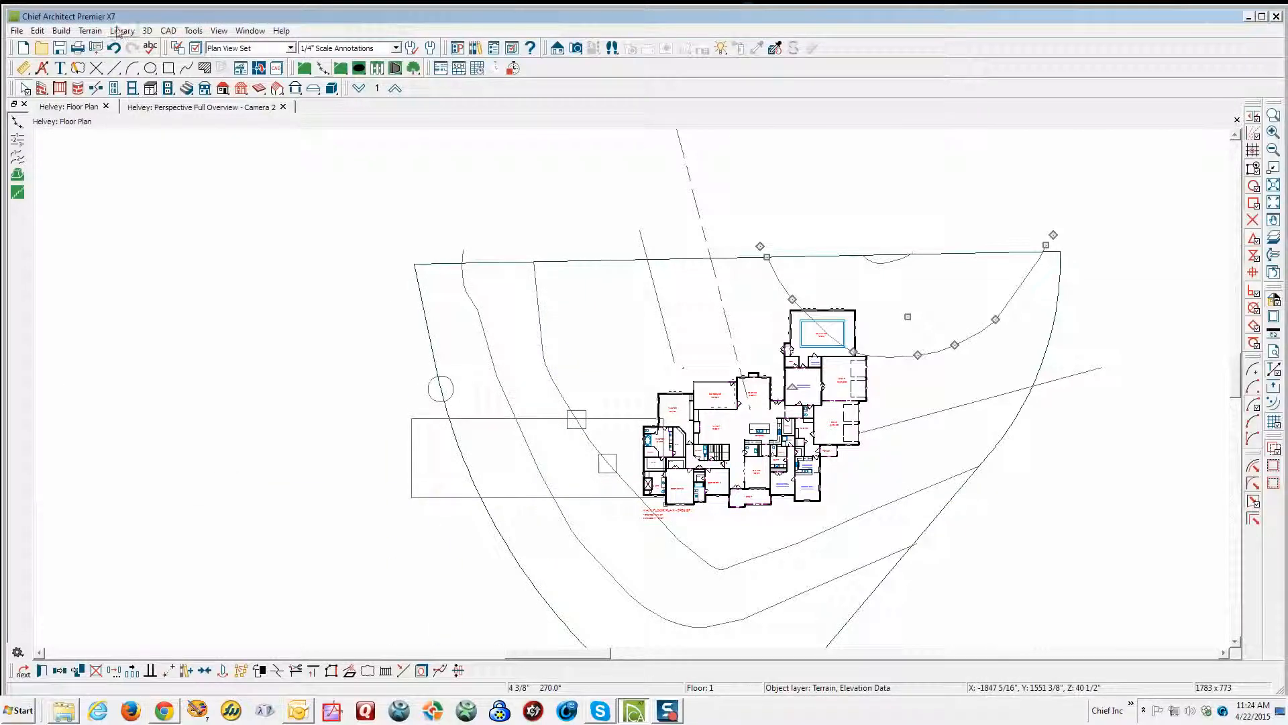
- Draw elevation splines tracing the line crossing the pool: from the back boundary to the pool area, and from the garage past the rear right corner
click(94, 31)
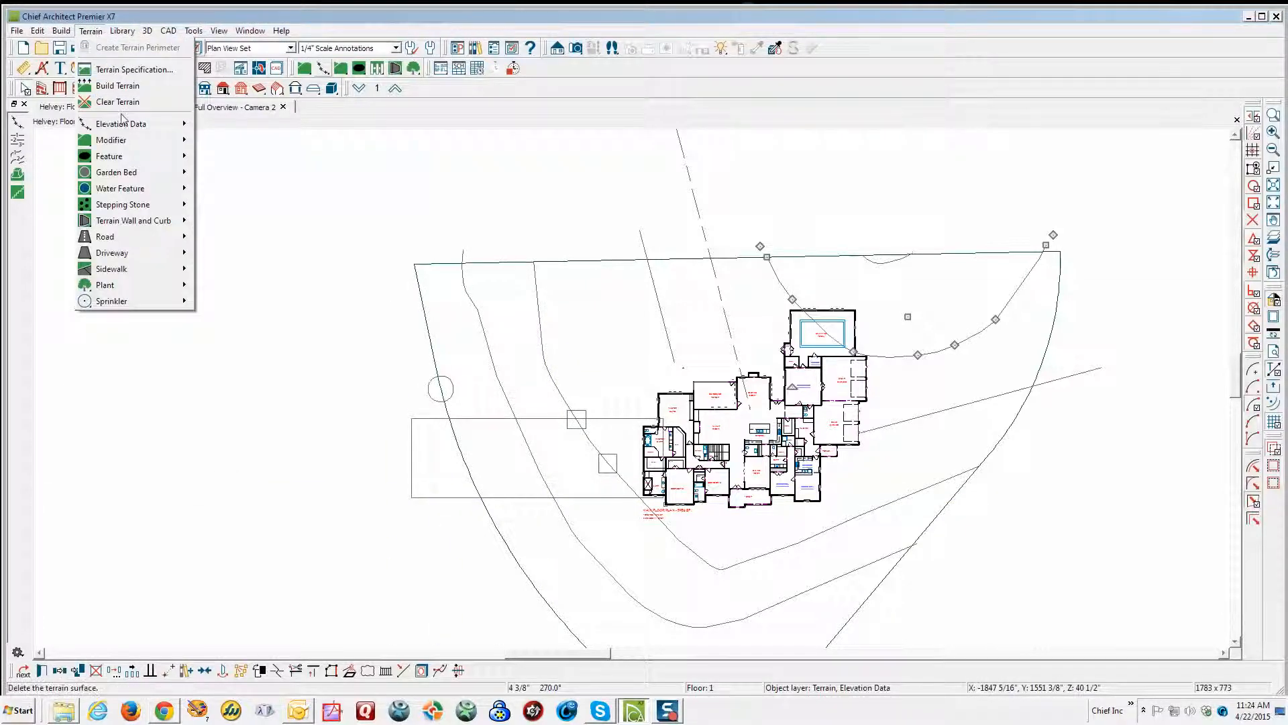
mouse_move(123, 129)
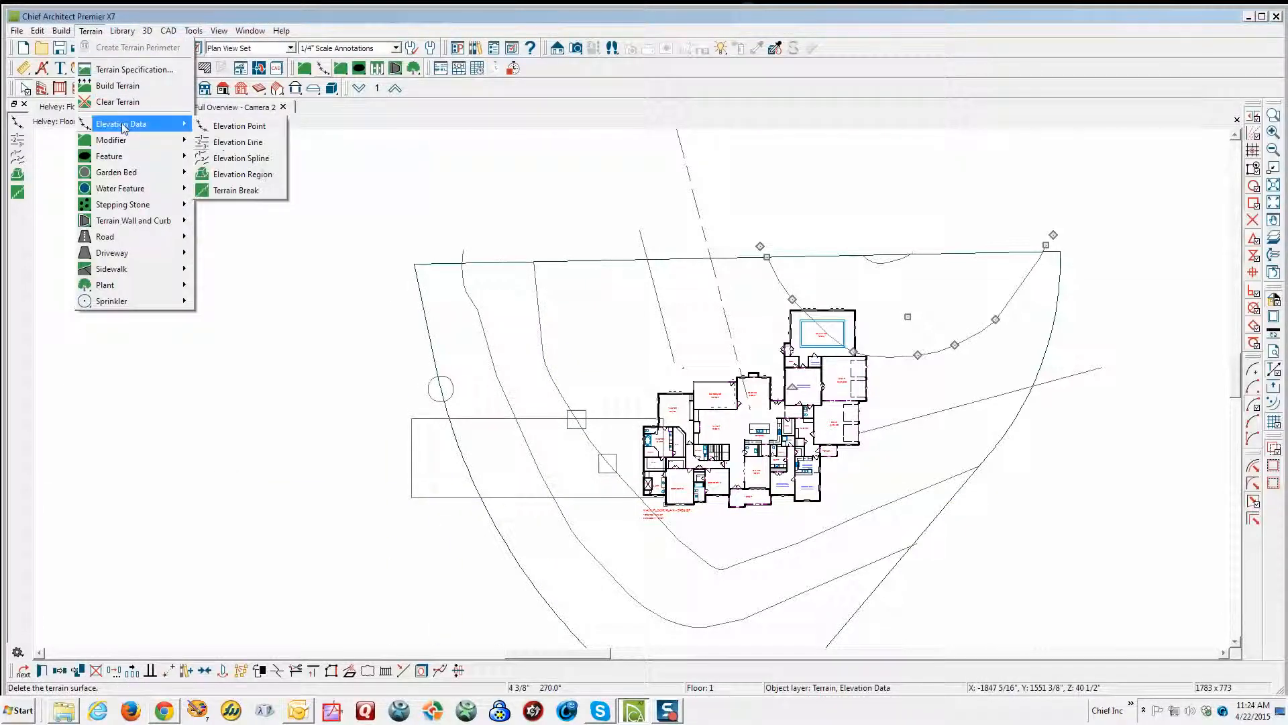
click(241, 158)
click(766, 257)
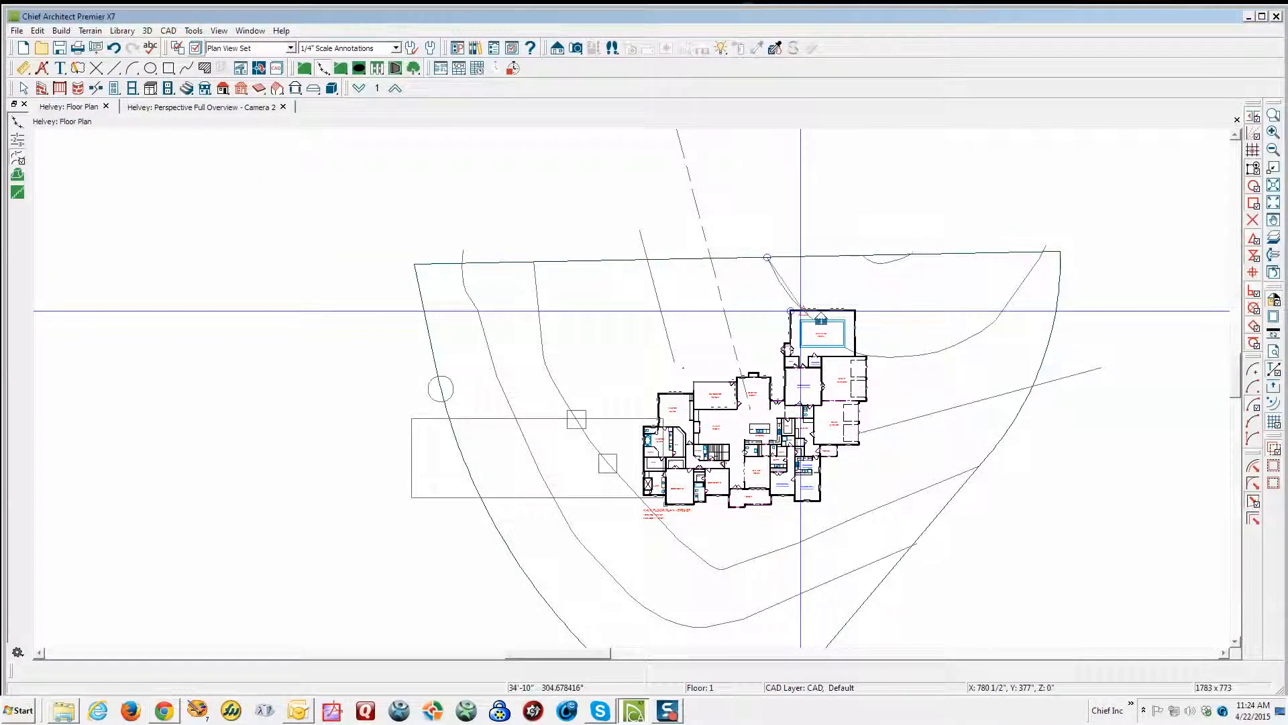
click(865, 356)
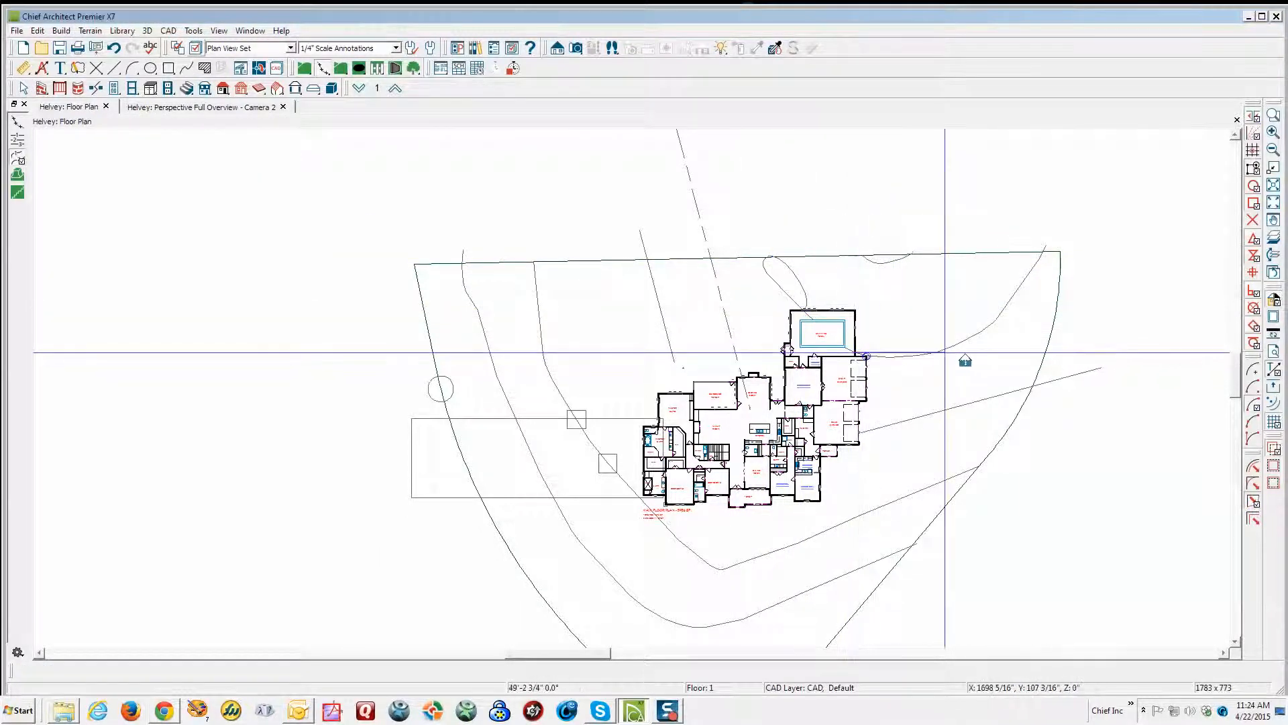
click(1066, 229)
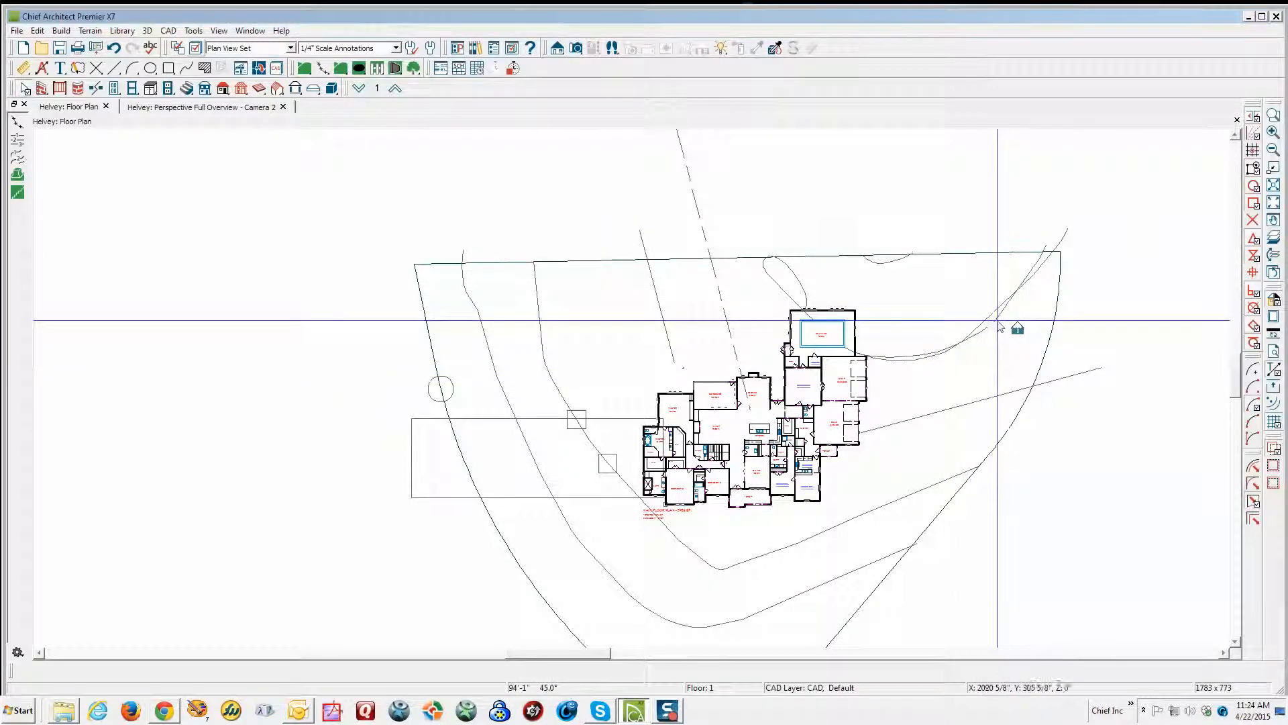
- Delete the old elevation line crossing the pool after checking its value, and set the garage-side replacement spline's elevation to -302'
click(996, 320)
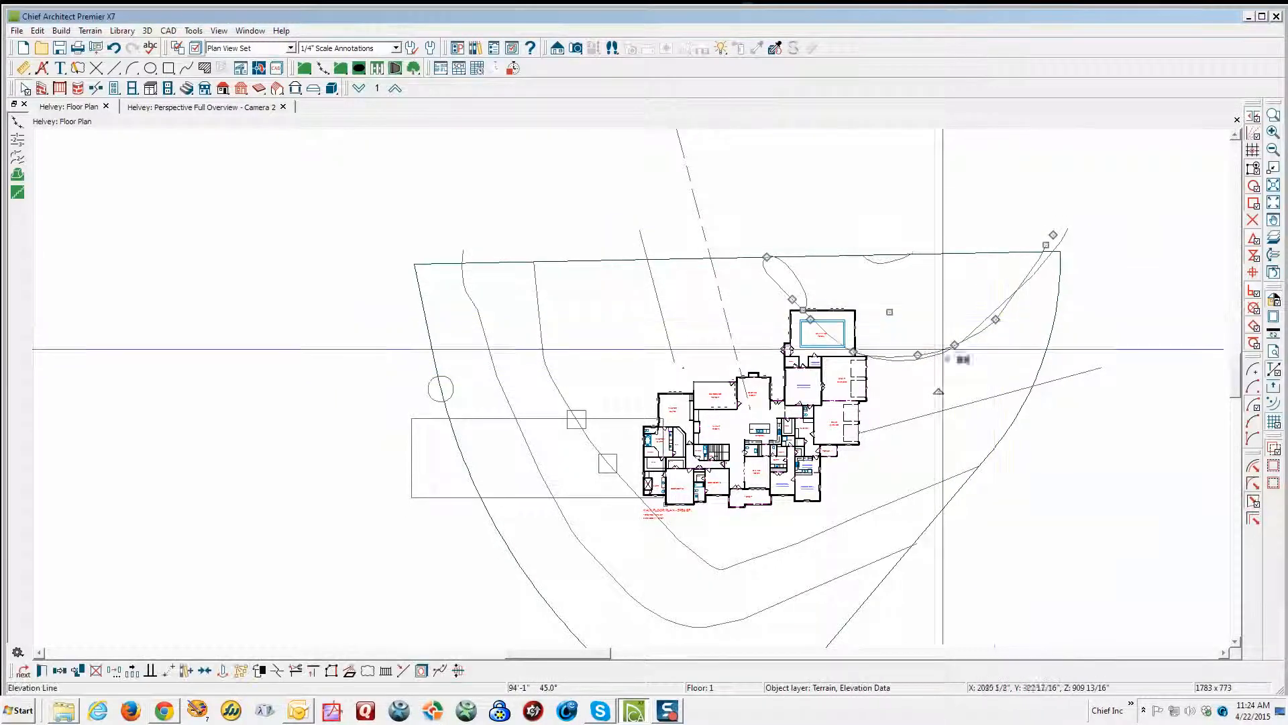
click(36, 670)
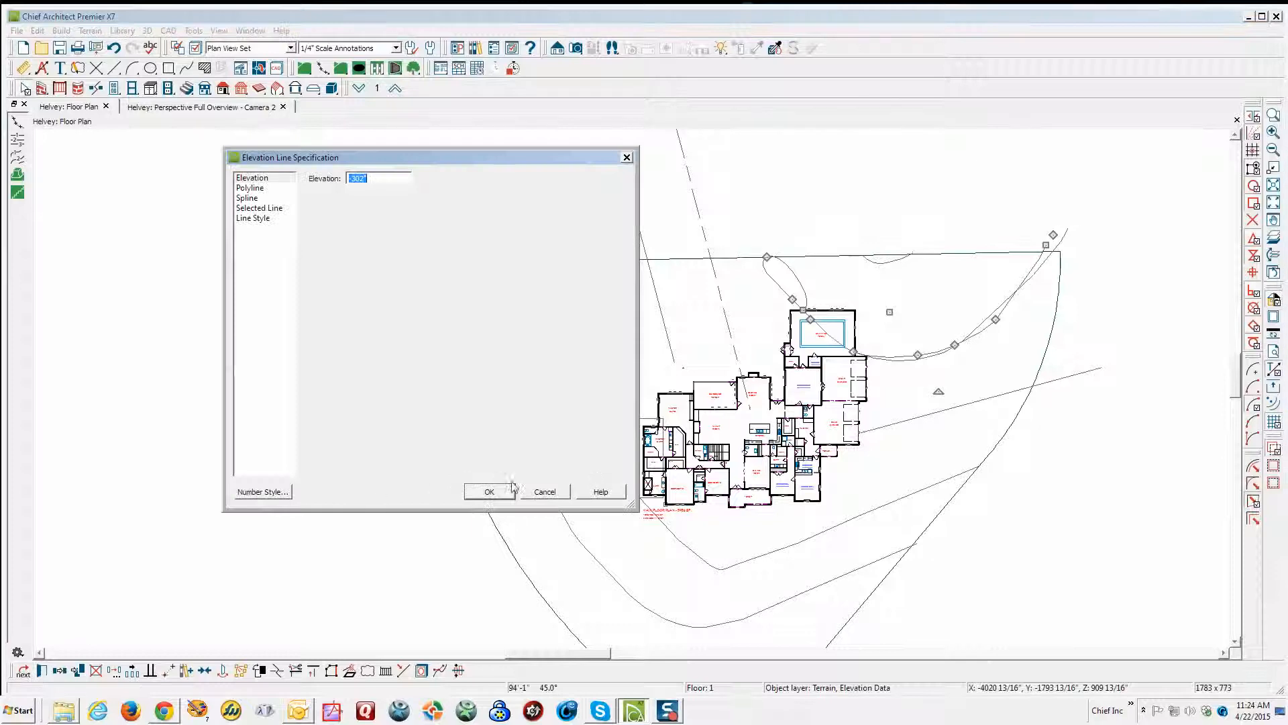
click(545, 492)
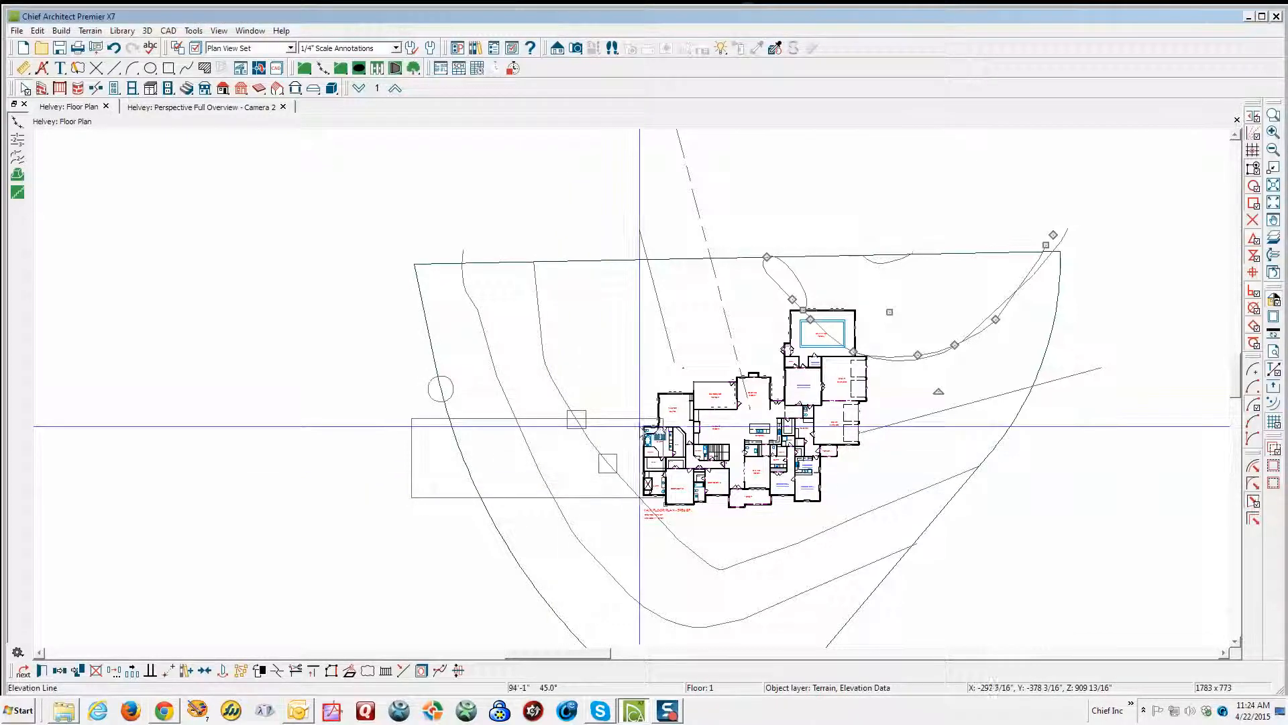
click(944, 351)
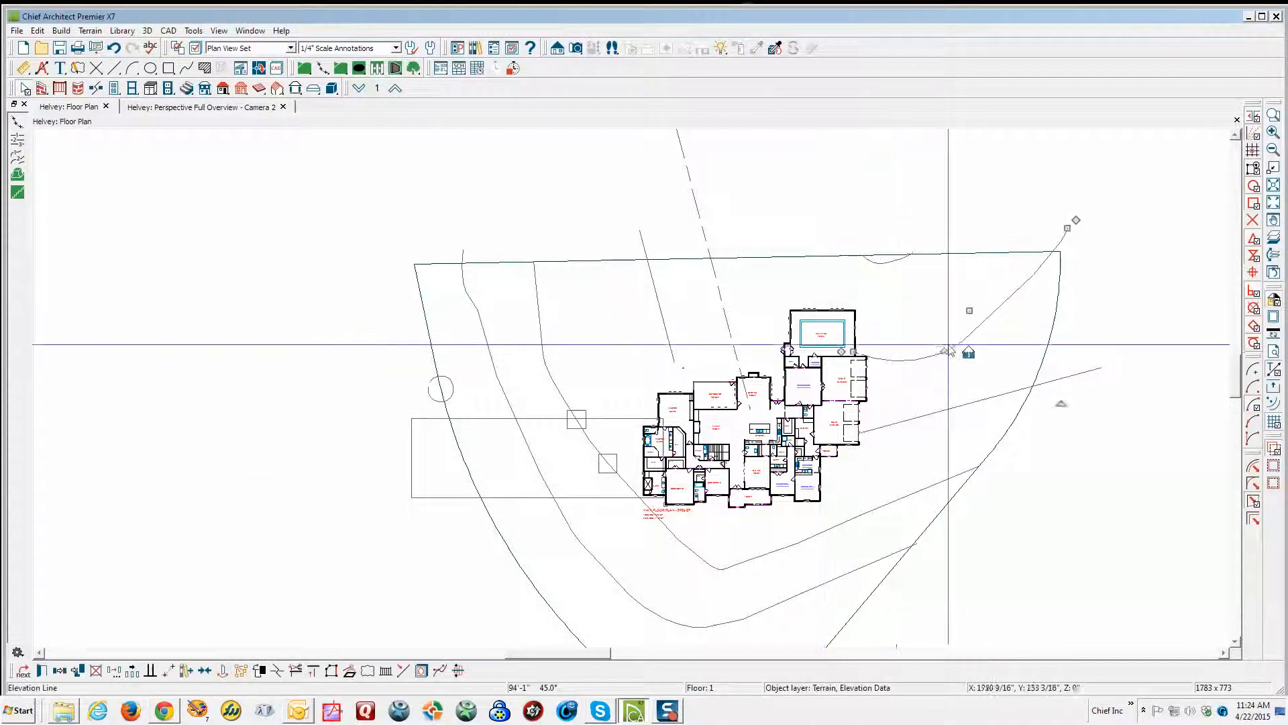
click(42, 670)
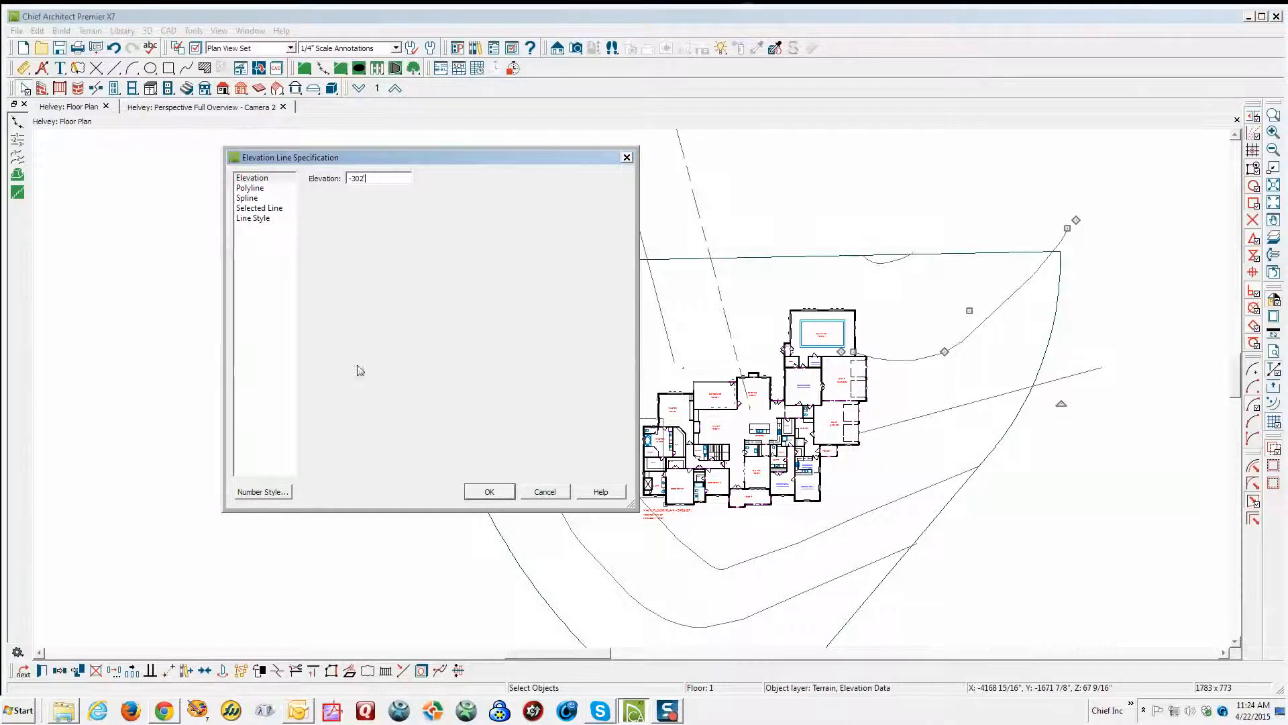
click(489, 492)
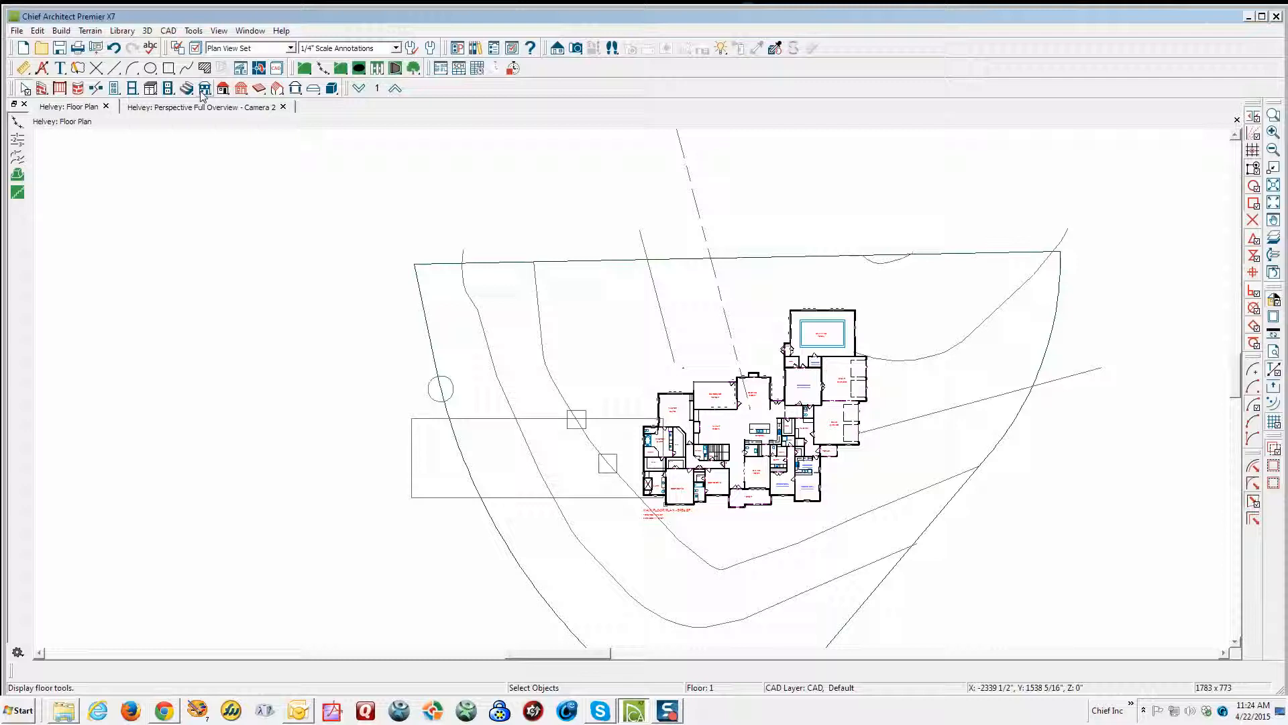
- Draw an elevation spline about 55' long at 105° from the pool area's rear left corner past the back boundary, with elevation -302'
click(91, 31)
mouse_move(141, 126)
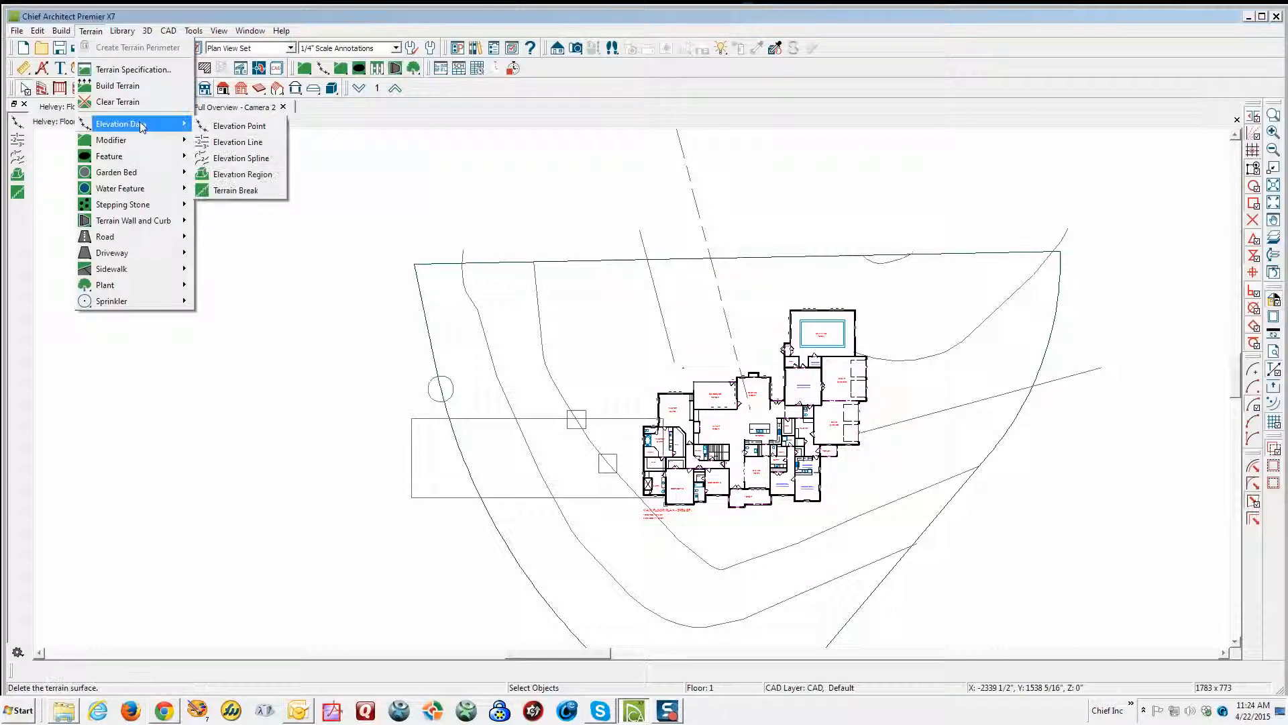
click(243, 161)
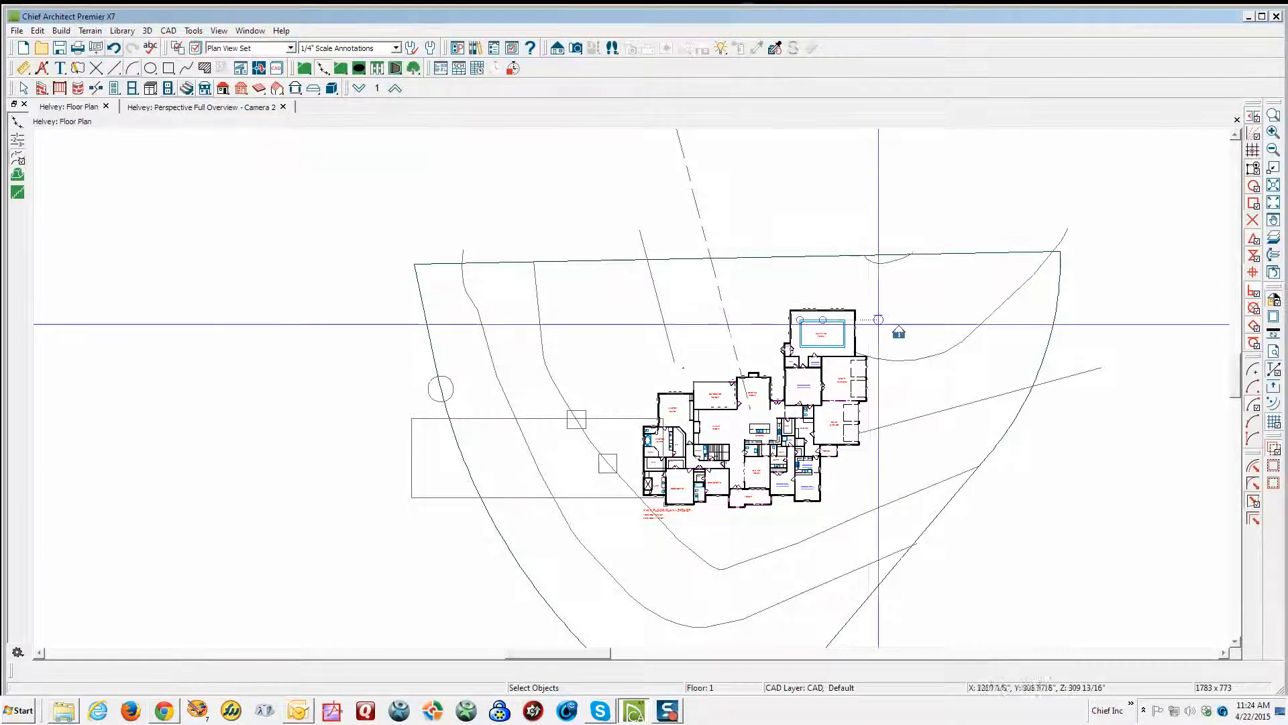
click(771, 218)
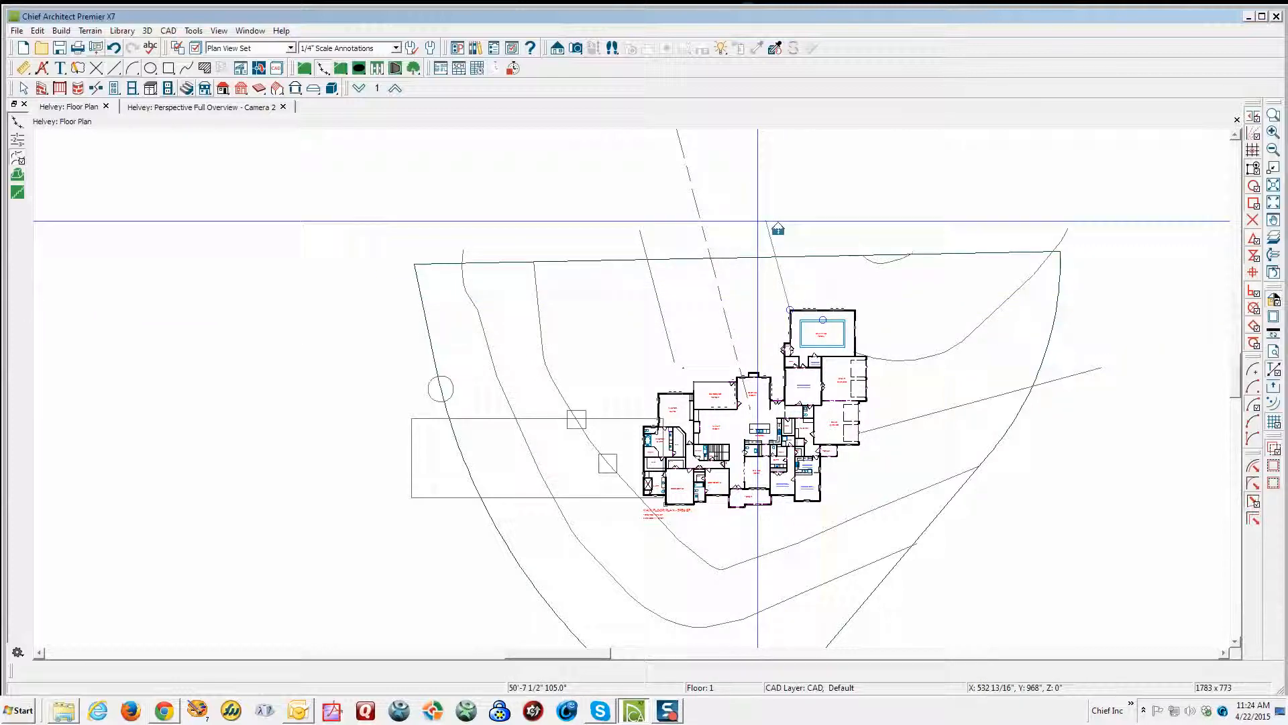
right_click(784, 272)
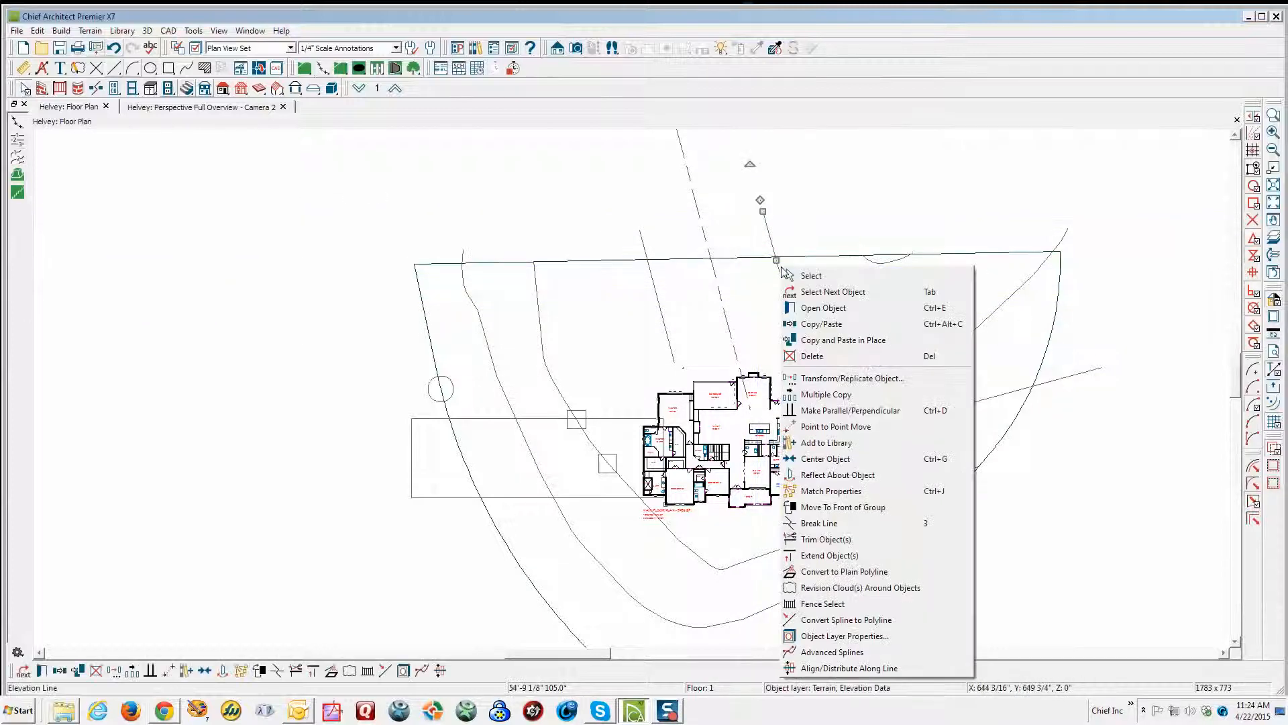
click(805, 305)
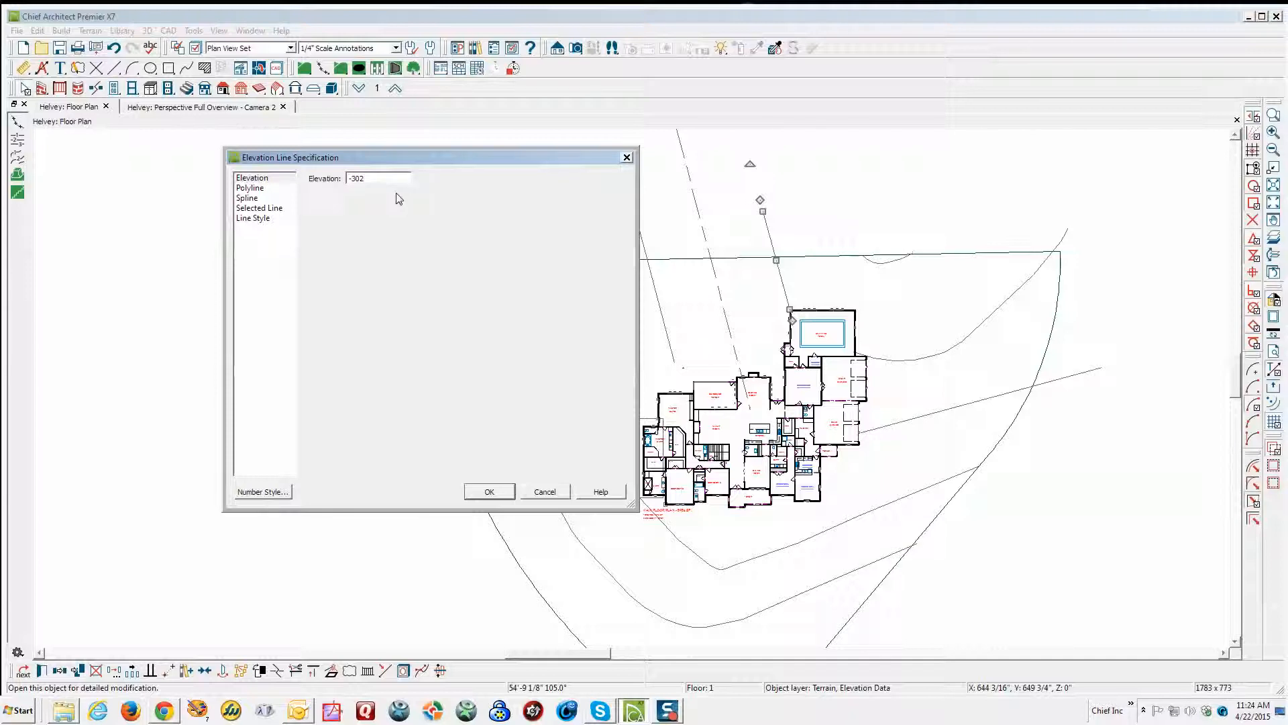
click(489, 492)
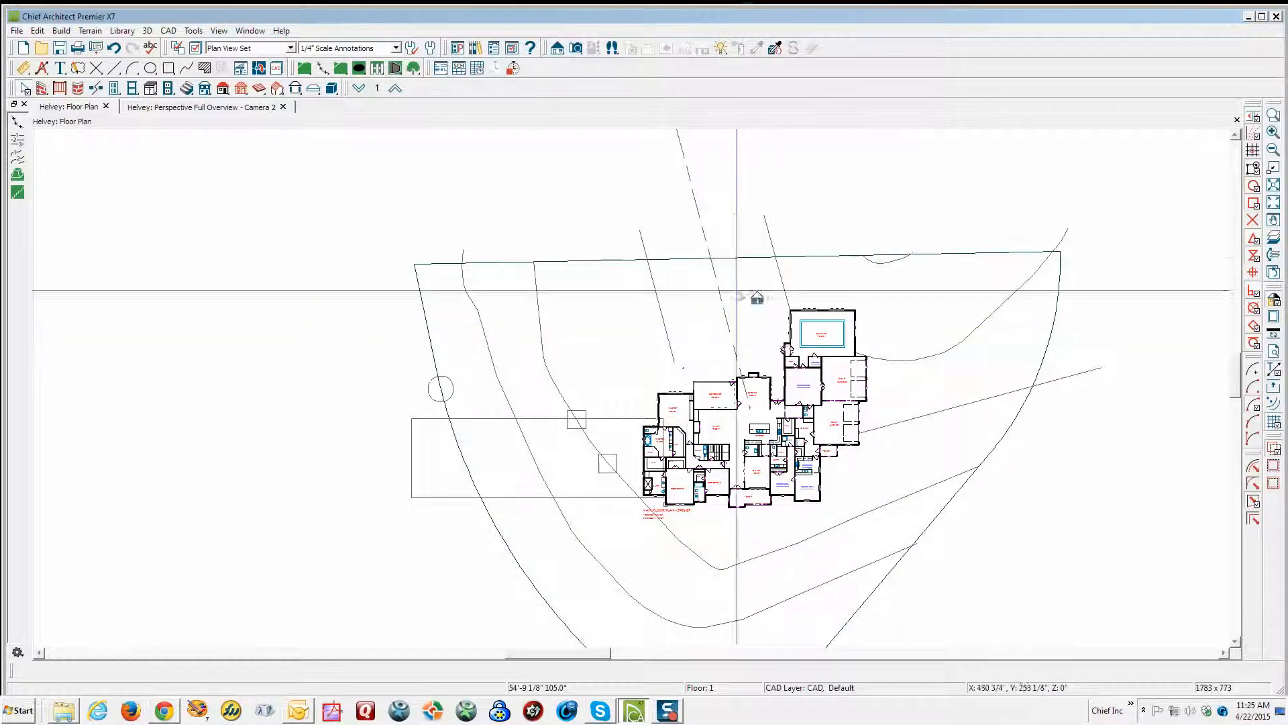
- Pull the house-side ends of the two garage-side elevation splines outward so they stand clear of the building
click(887, 433)
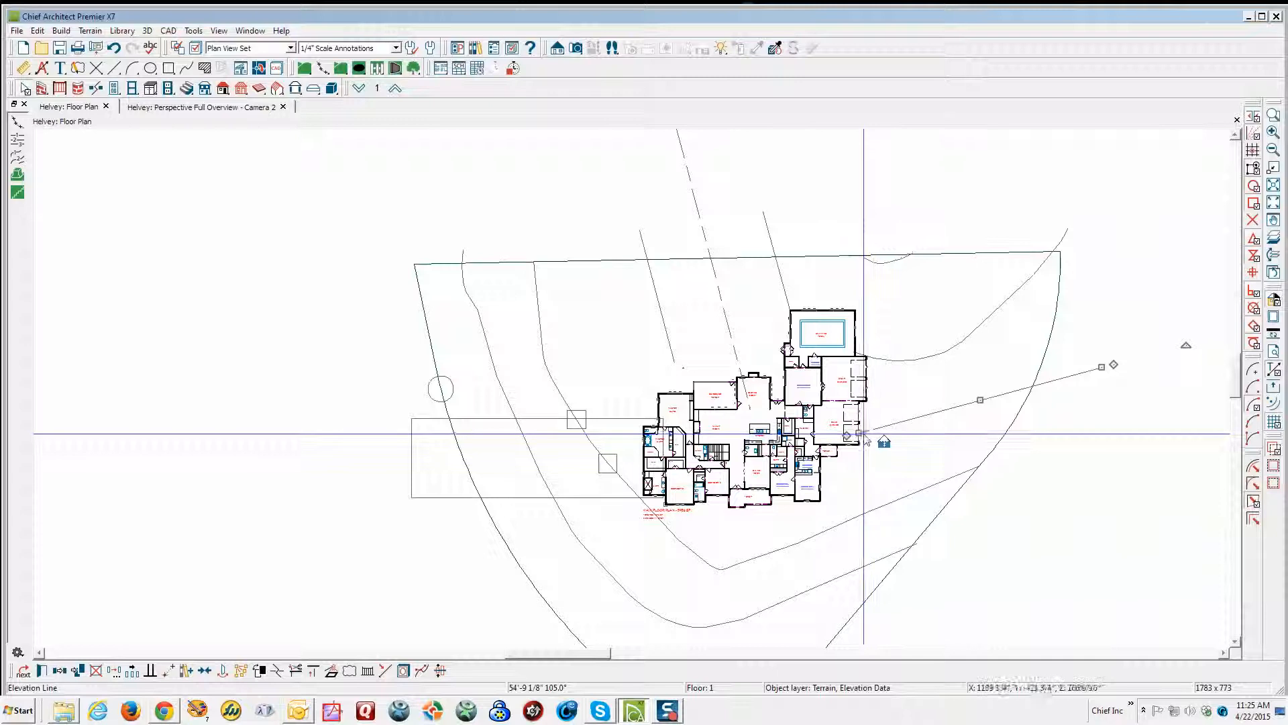
drag(859, 435, 886, 425)
click(875, 359)
drag(853, 351, 881, 363)
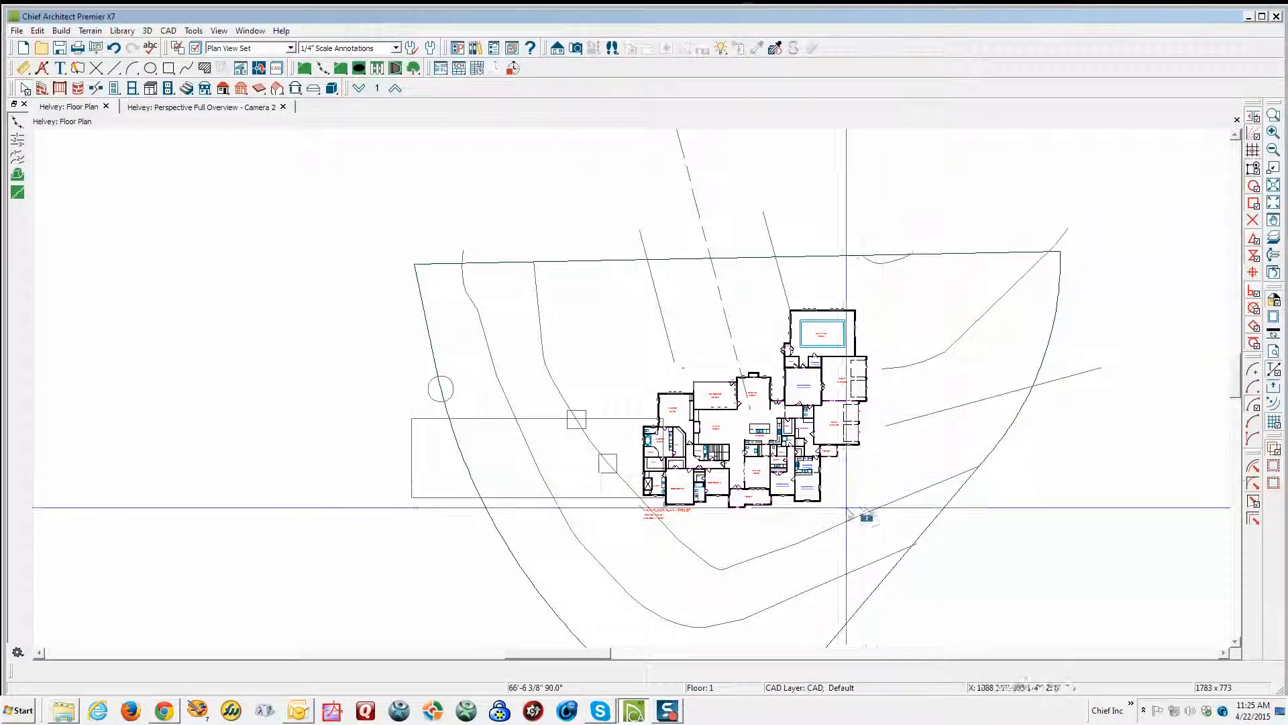
- Draw a rectangular elevation region around the front part of the house, about 147'-6" across its diagonal, and select the elevation line in front
click(92, 31)
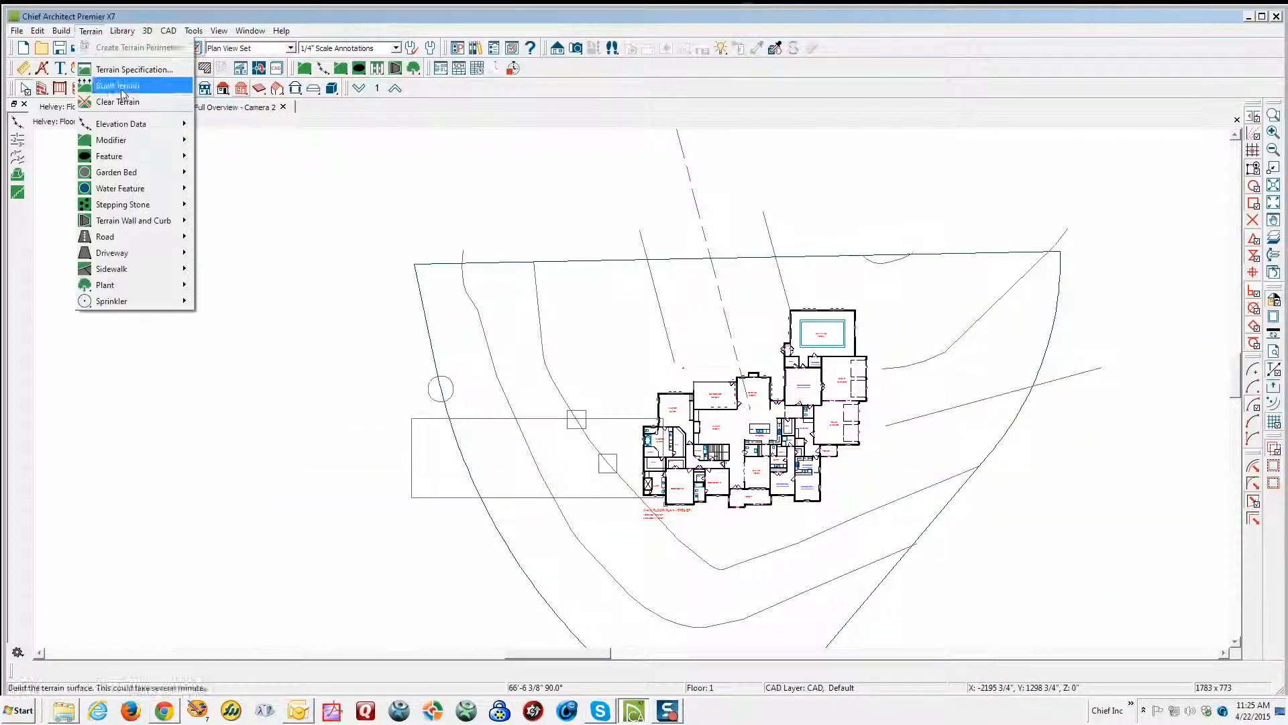
mouse_move(134, 124)
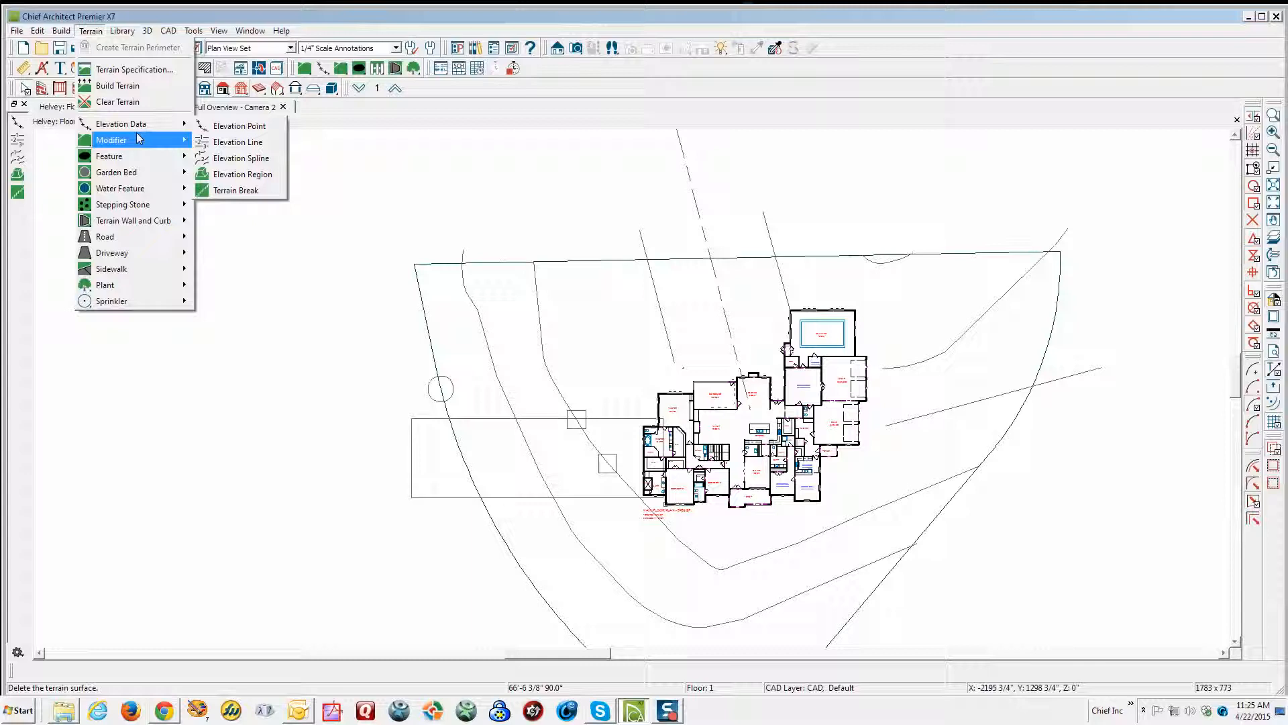
click(221, 179)
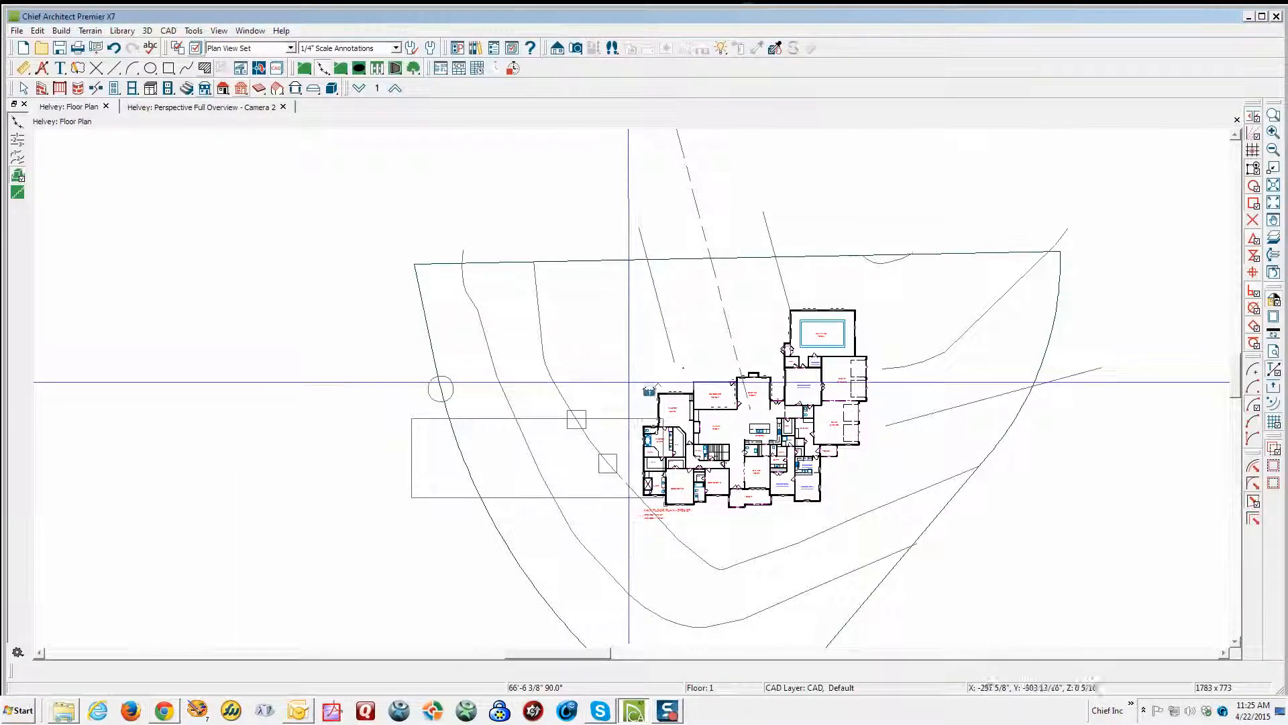
drag(628, 385, 870, 510)
click(663, 529)
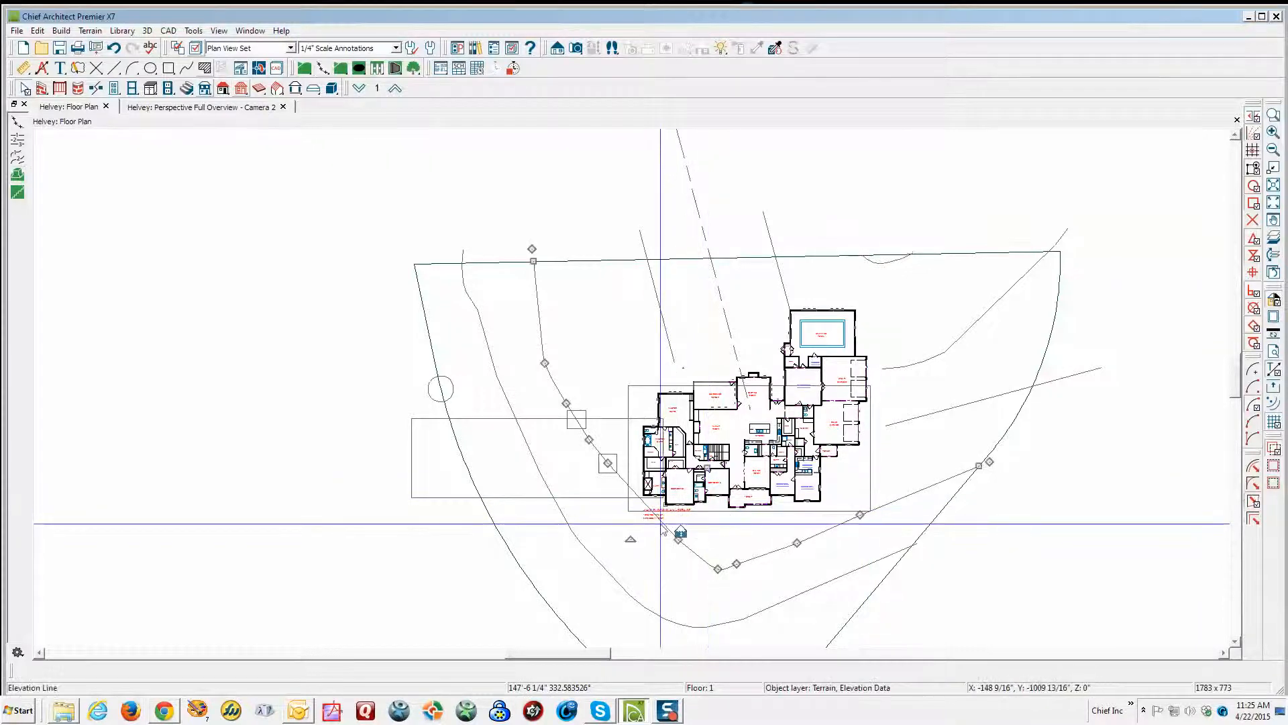
- Pull the inner elevation line's vertex outward near the house's front left corner, and check the line's elevation value
drag(607, 463, 600, 494)
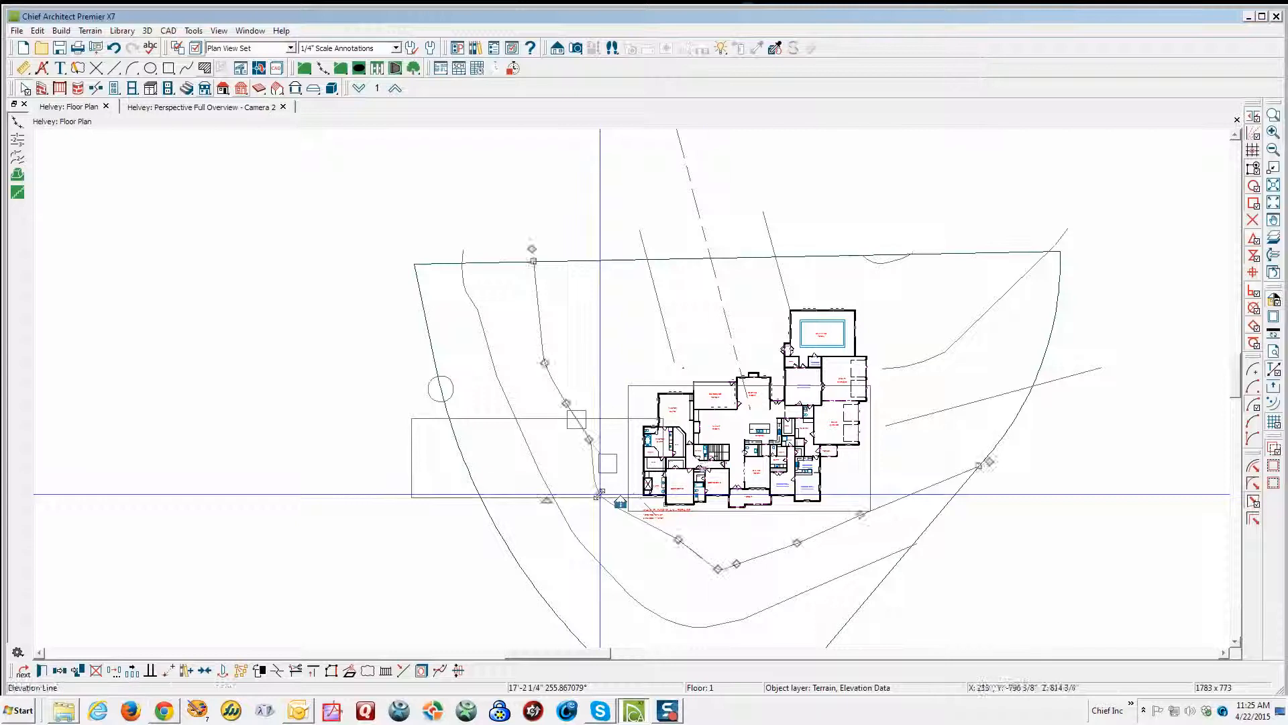
key(Escape)
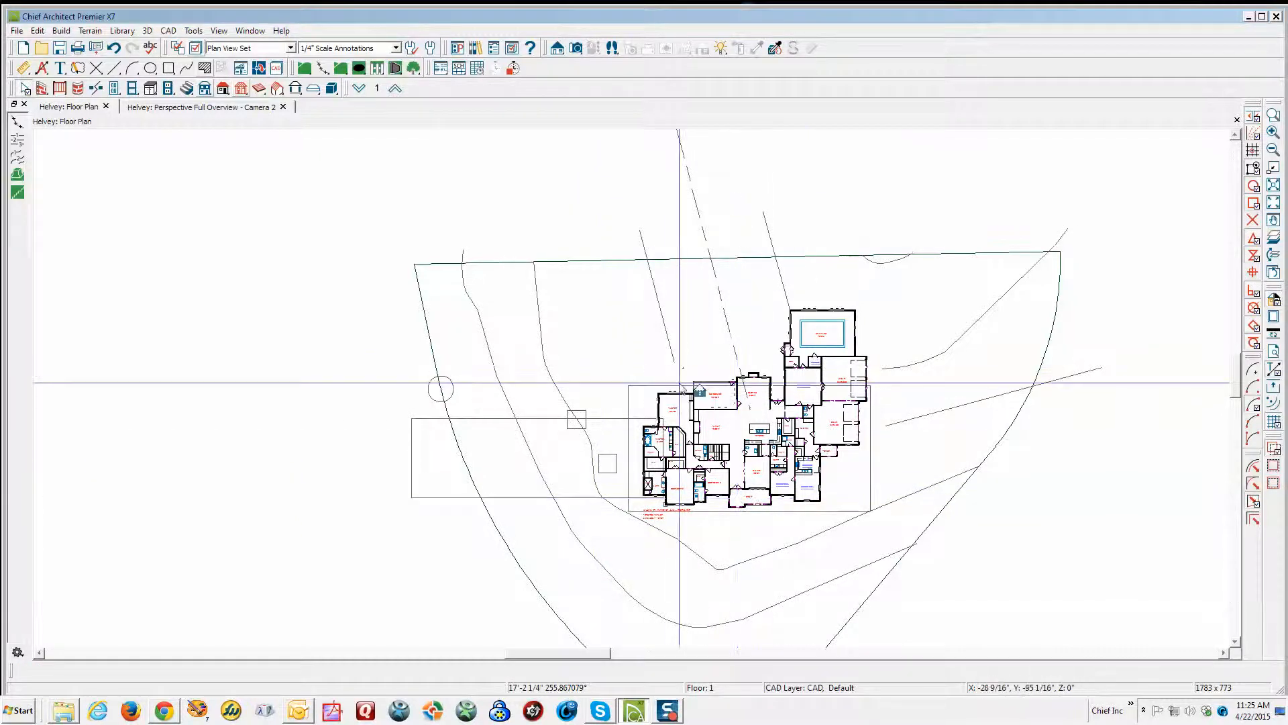
click(568, 400)
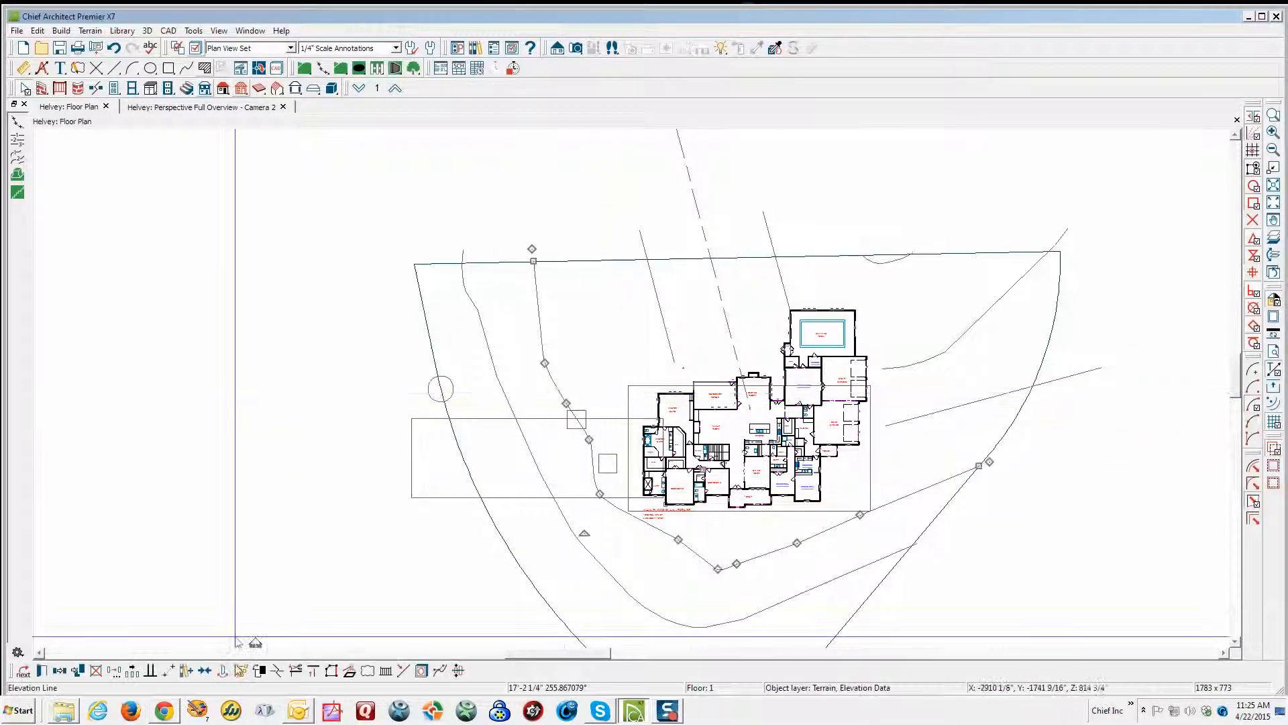
click(42, 671)
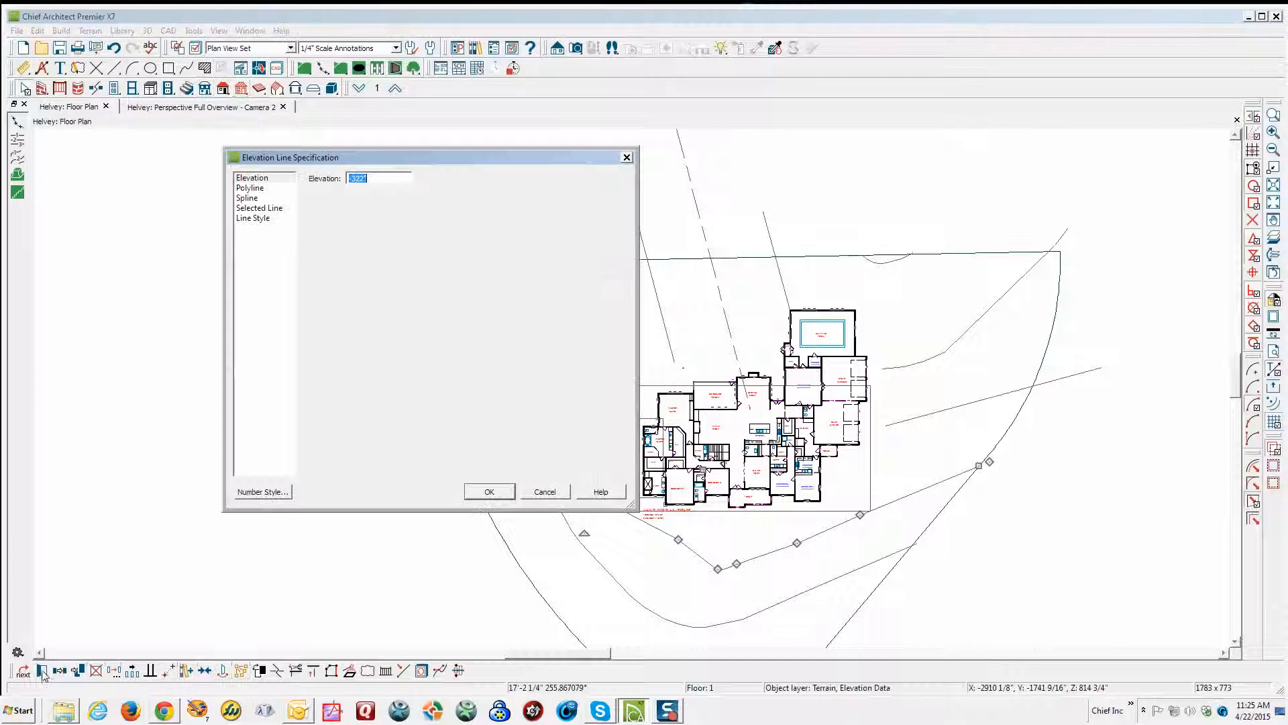
click(545, 497)
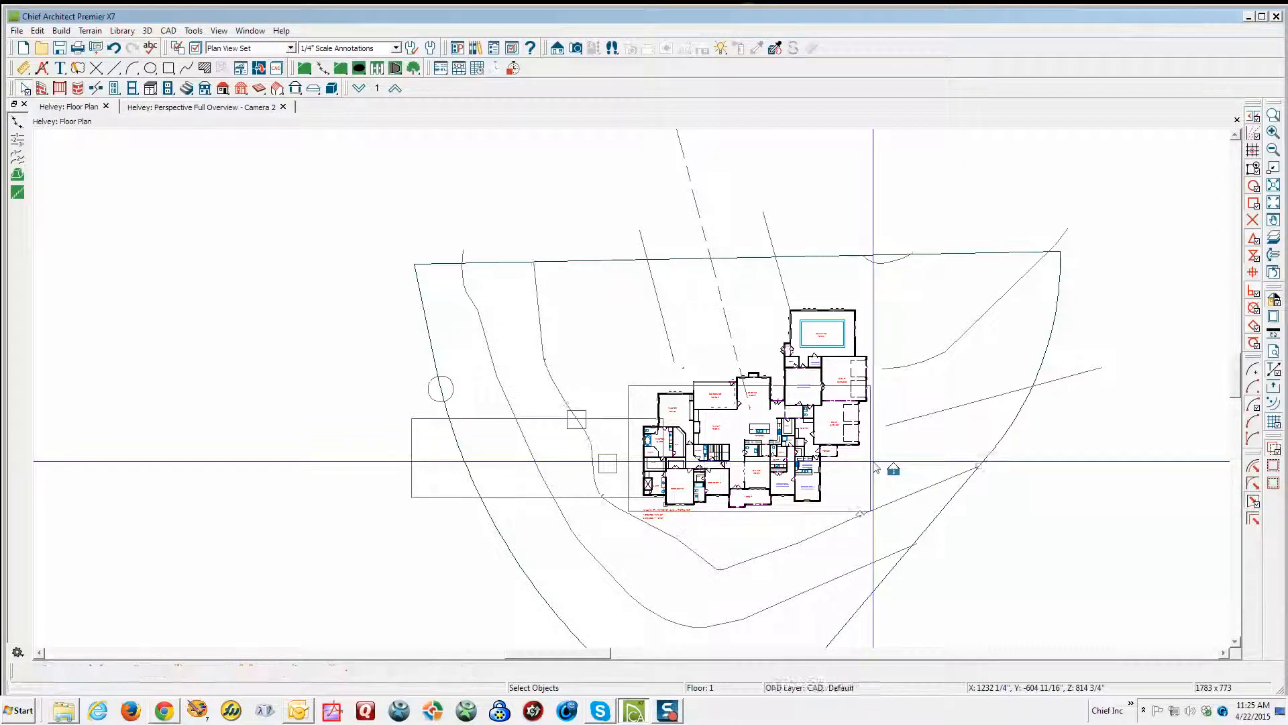
- Set the house elevation region's elevation to -322' with a flat interior, and check the terrain in the perspective view
double_click(864, 447)
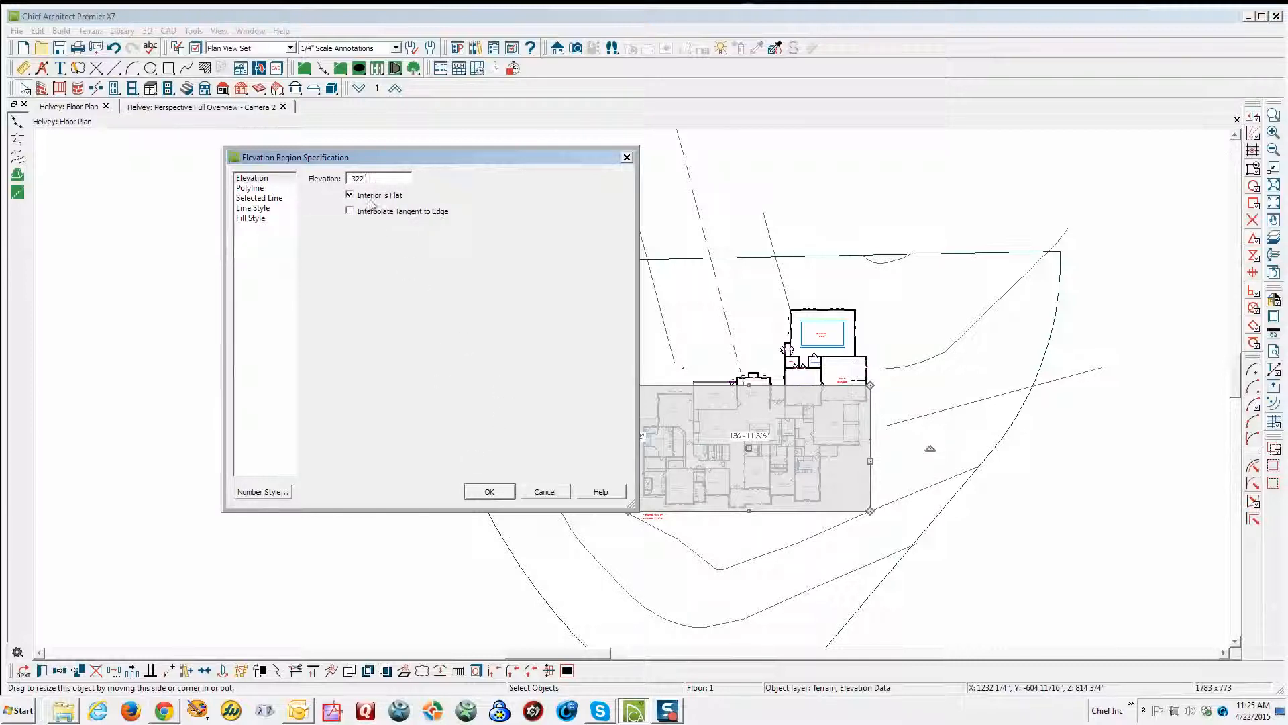
click(491, 495)
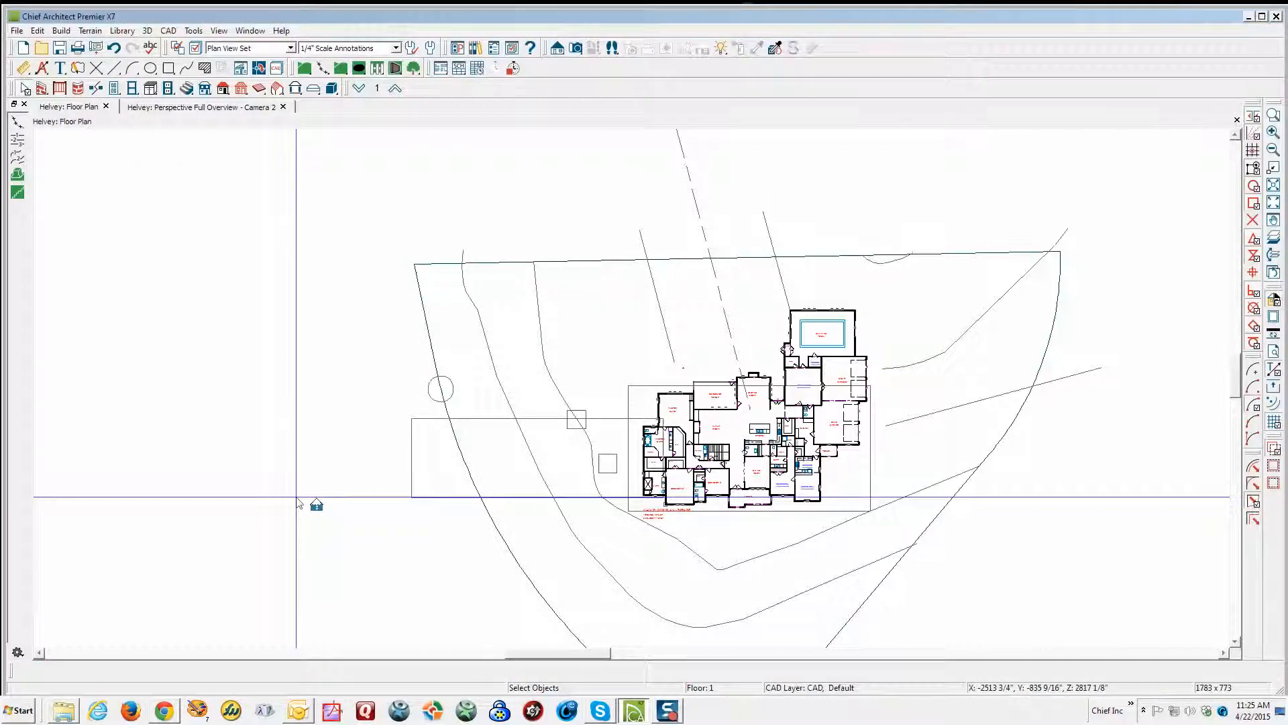
key(ctrl+Tab)
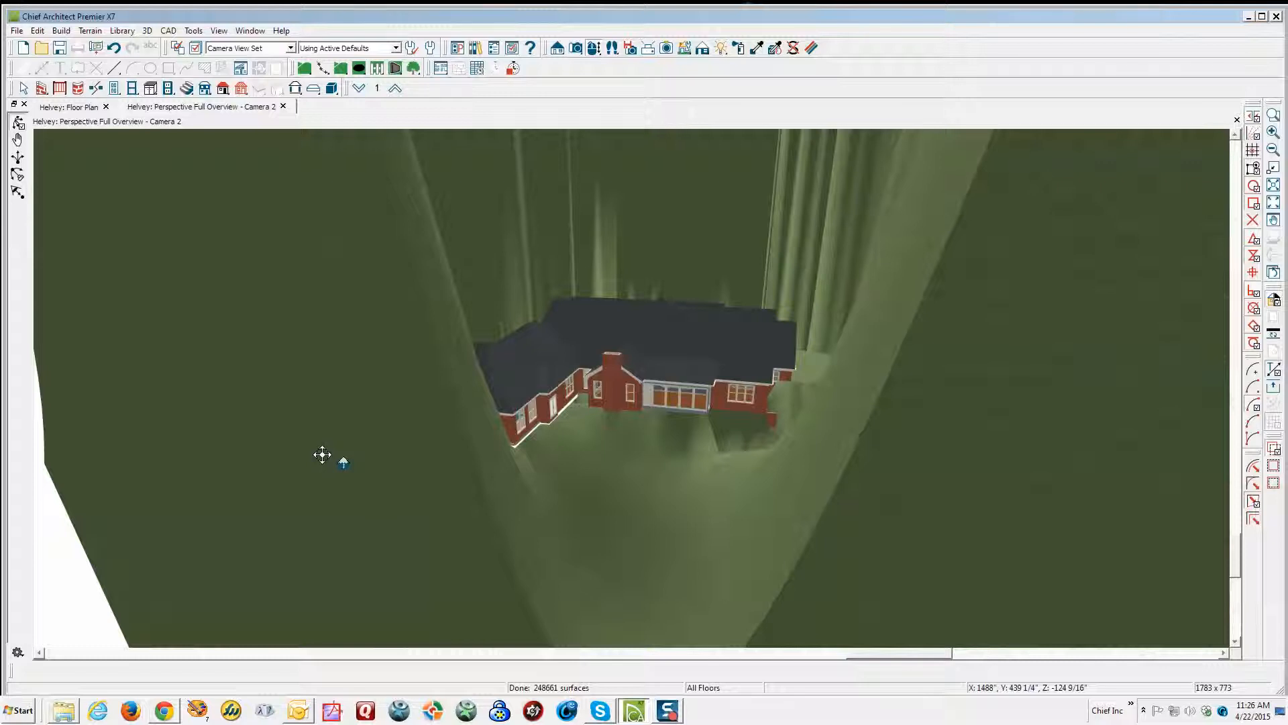
key(ctrl+Tab)
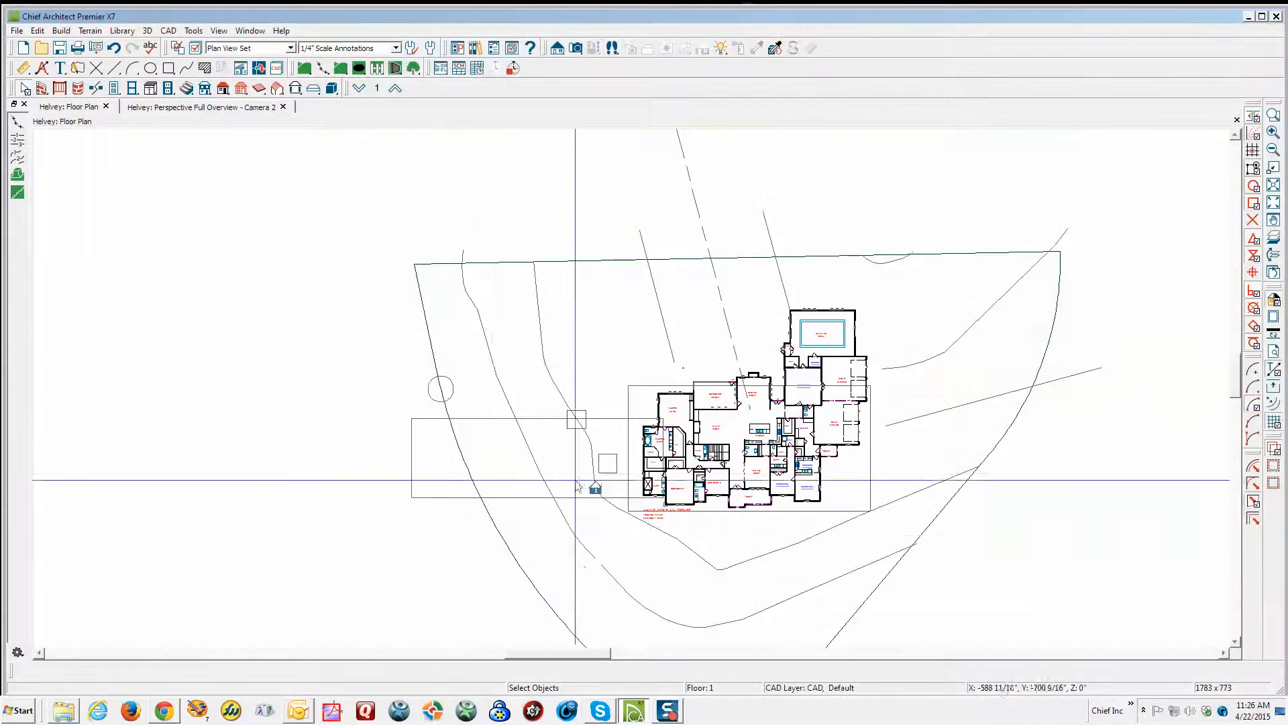
- Examine the polyline, selected line, line style and fill style settings of the long flat region beside the house
key(alt+space)
click(424, 436)
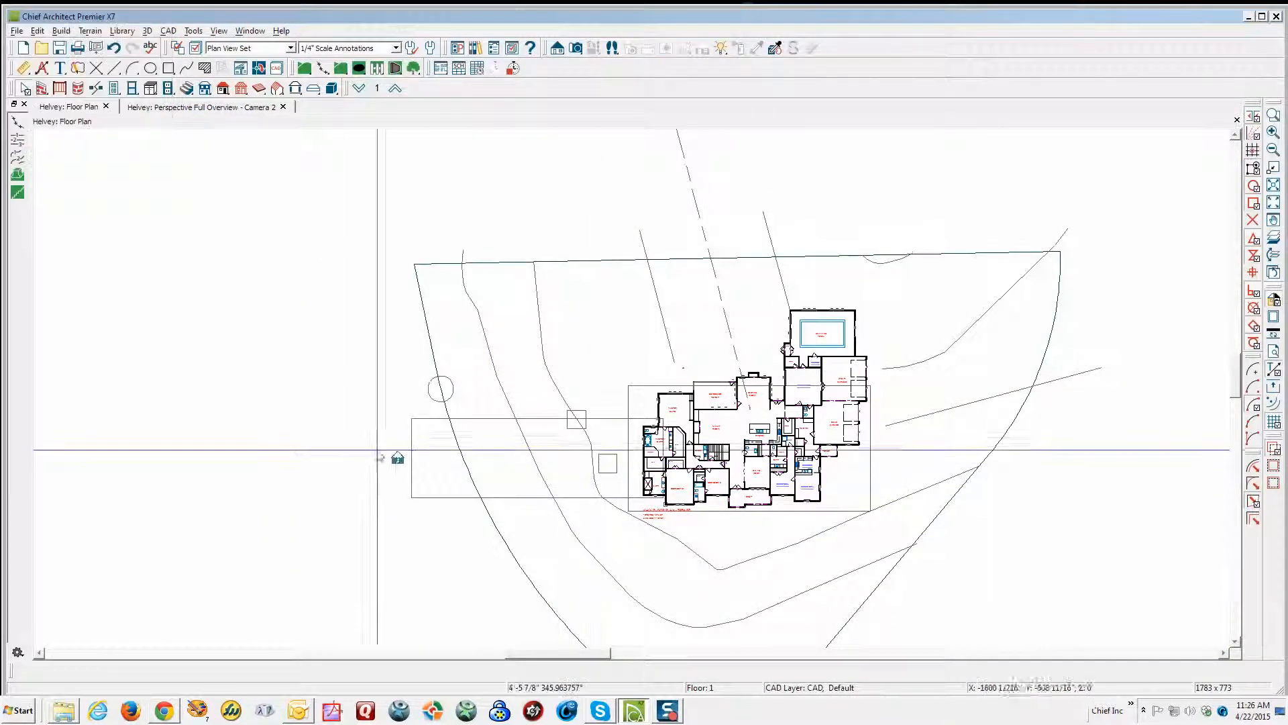
click(456, 428)
click(42, 670)
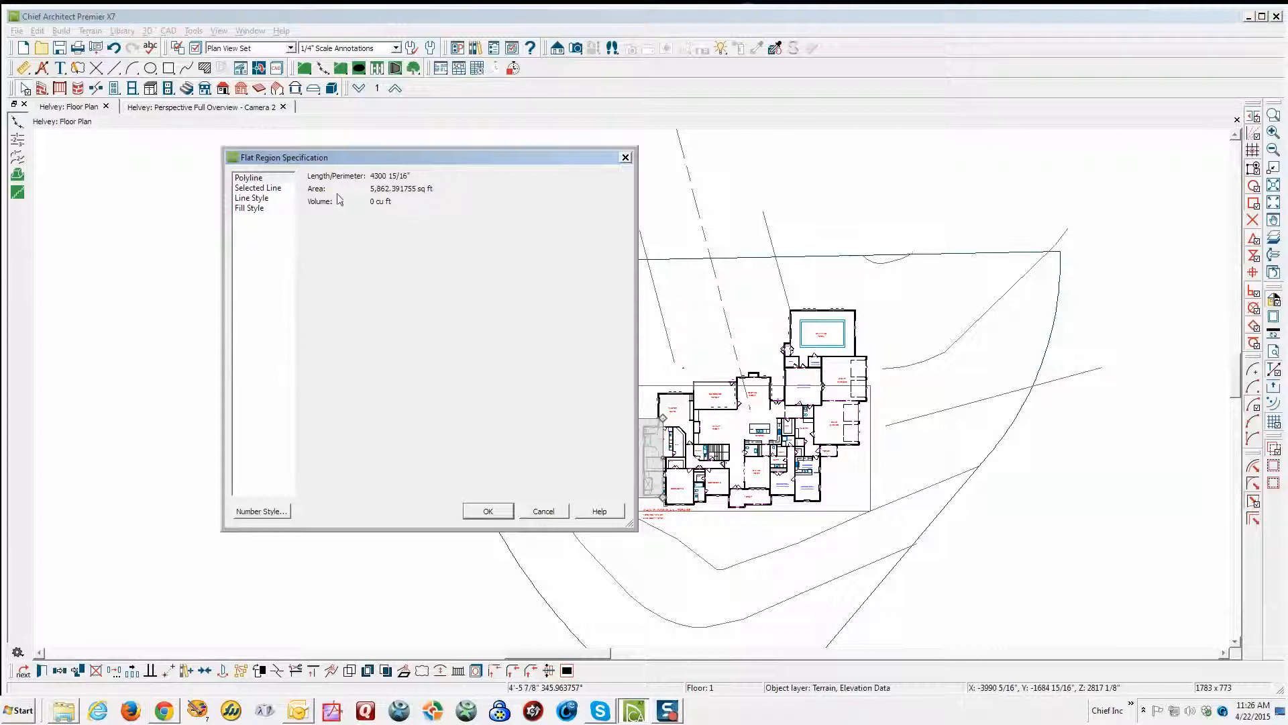
click(255, 178)
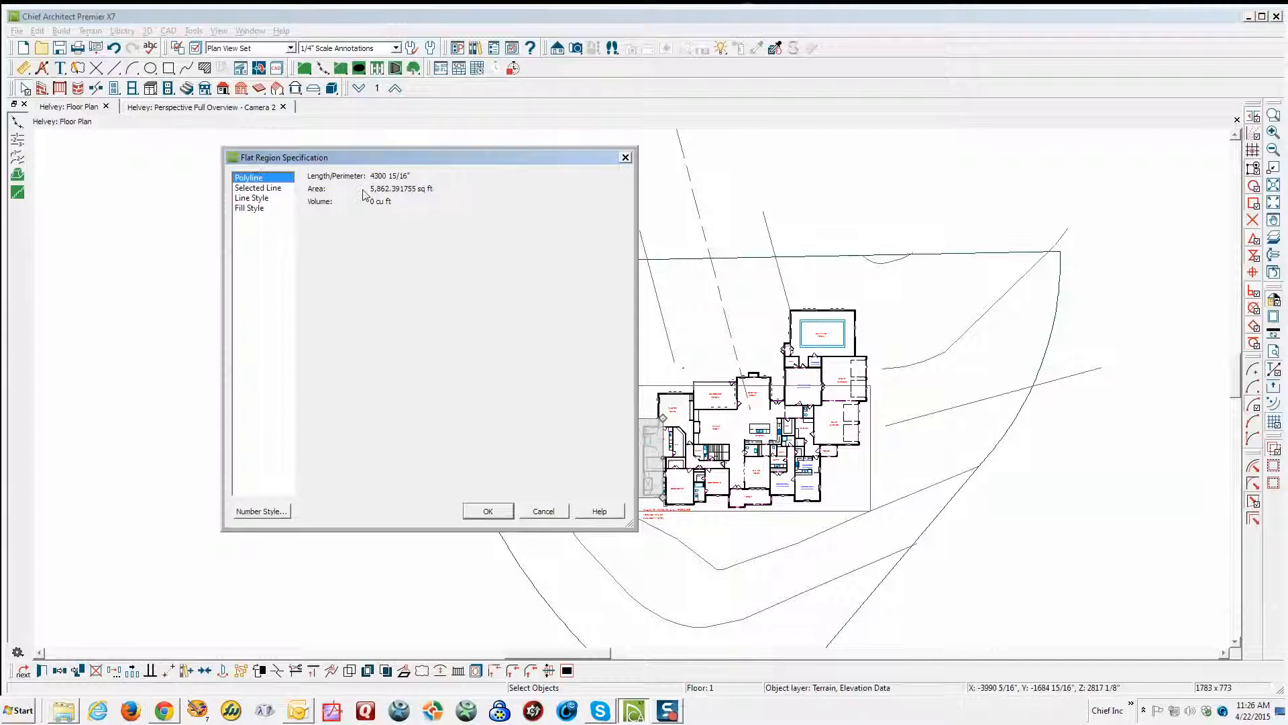
click(258, 189)
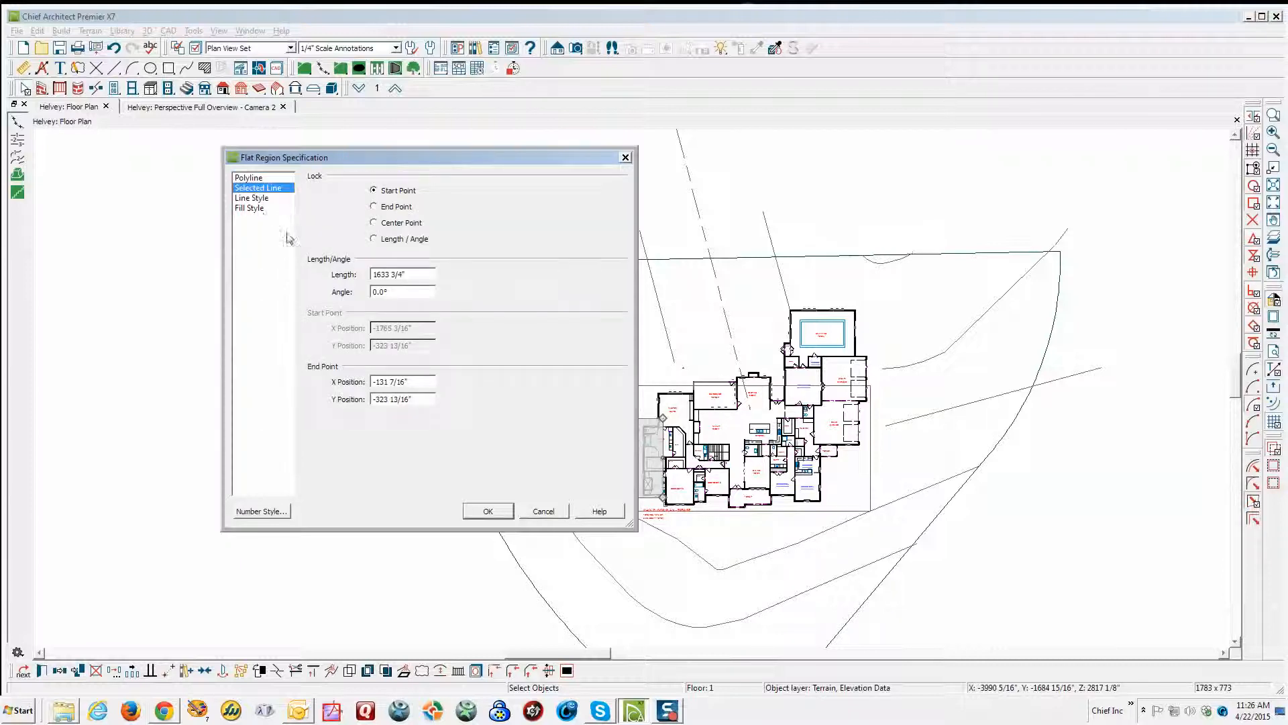
click(260, 199)
click(252, 209)
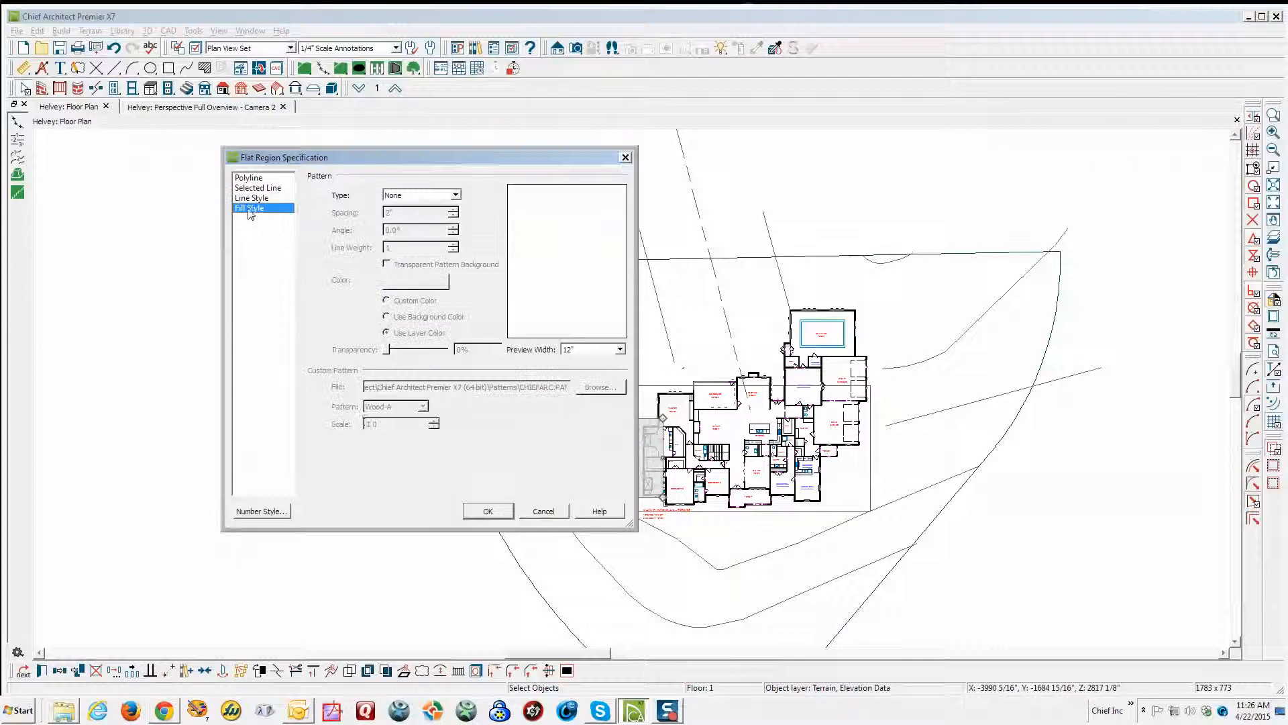
click(488, 511)
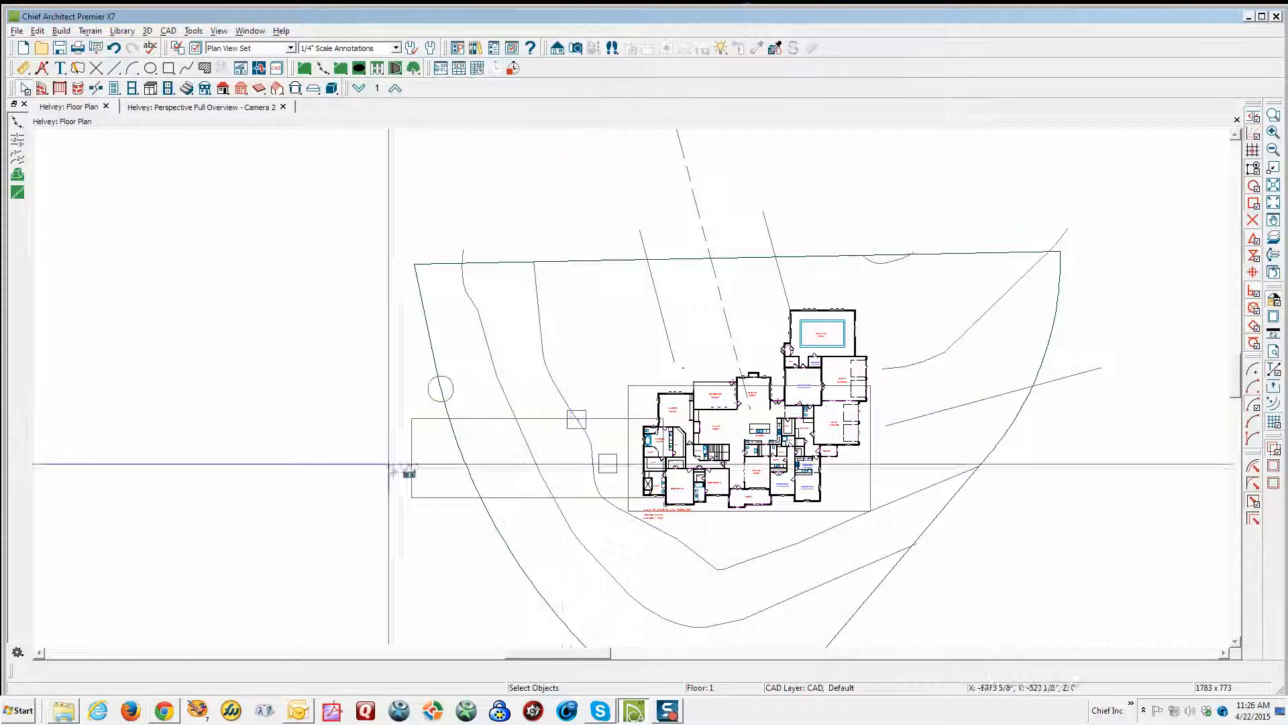
- Delete the long flat region that extends from the house's left side across the terrain boundary
click(545, 364)
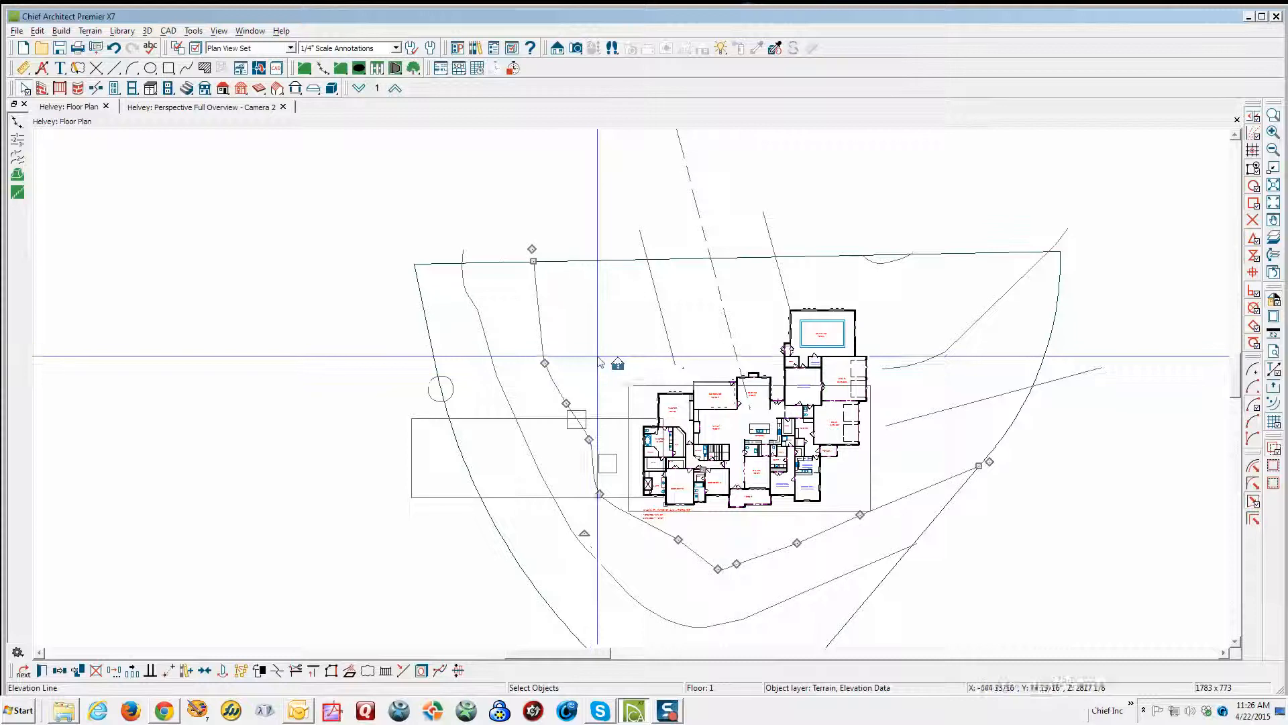
key(Escape)
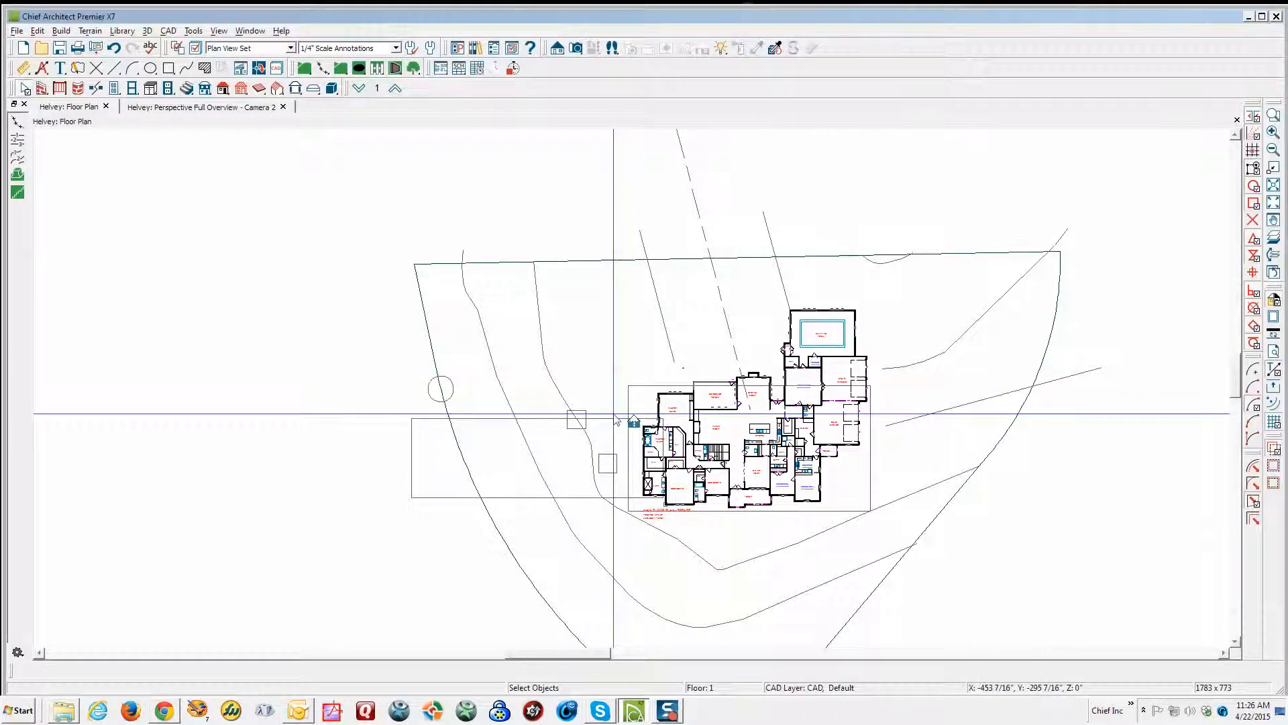
click(638, 419)
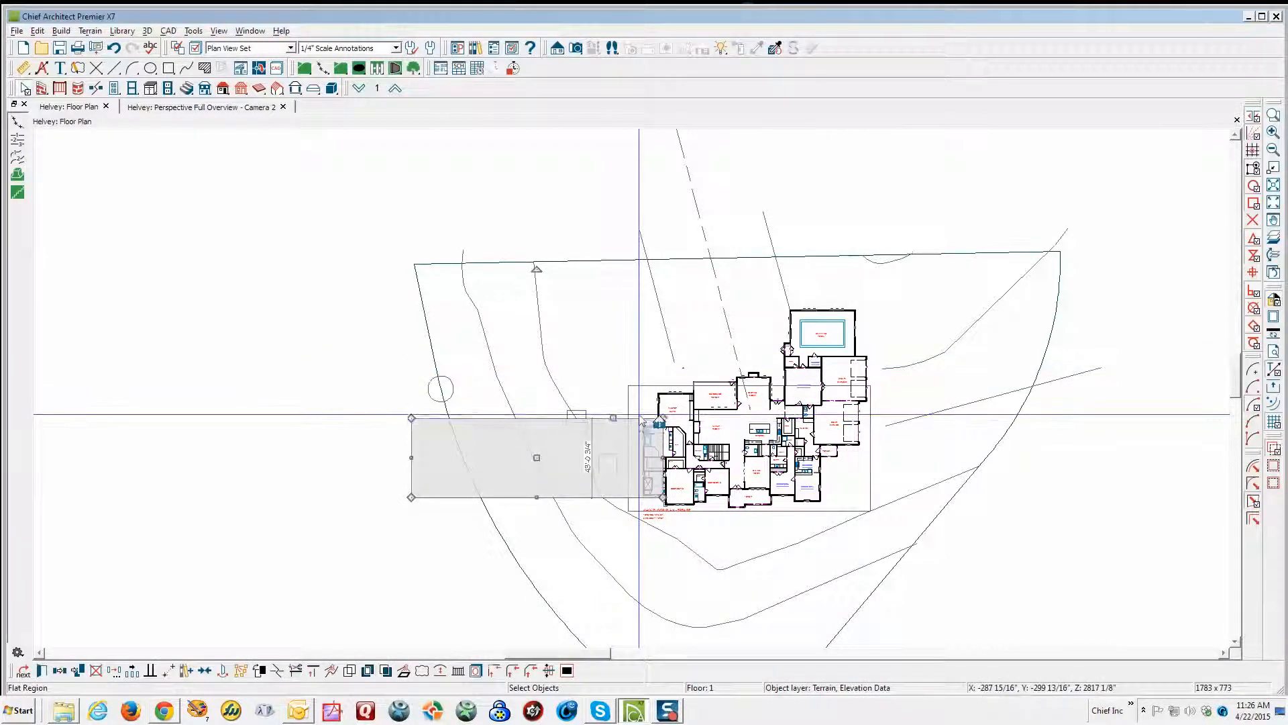
key(Delete)
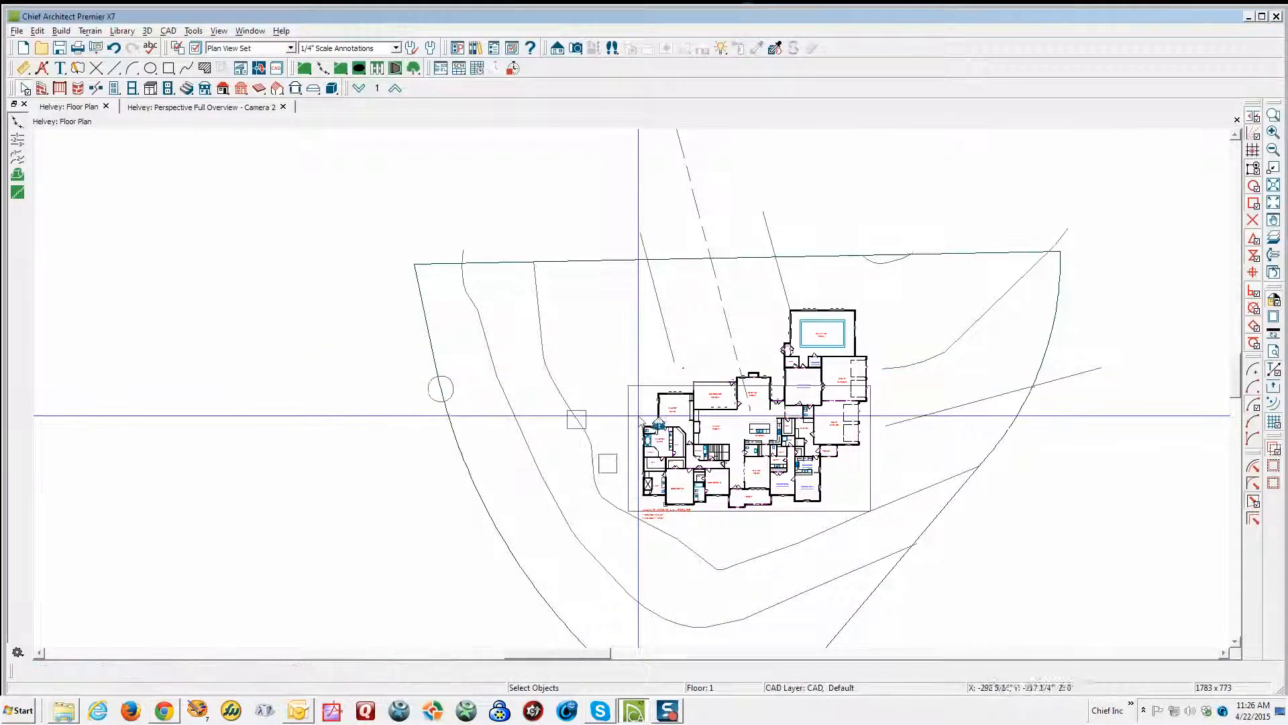
- Break the elevation region's rear edge and extend its garage-side part about 53' back around the pool, with the nearby elevation spline's end kept clear
click(871, 458)
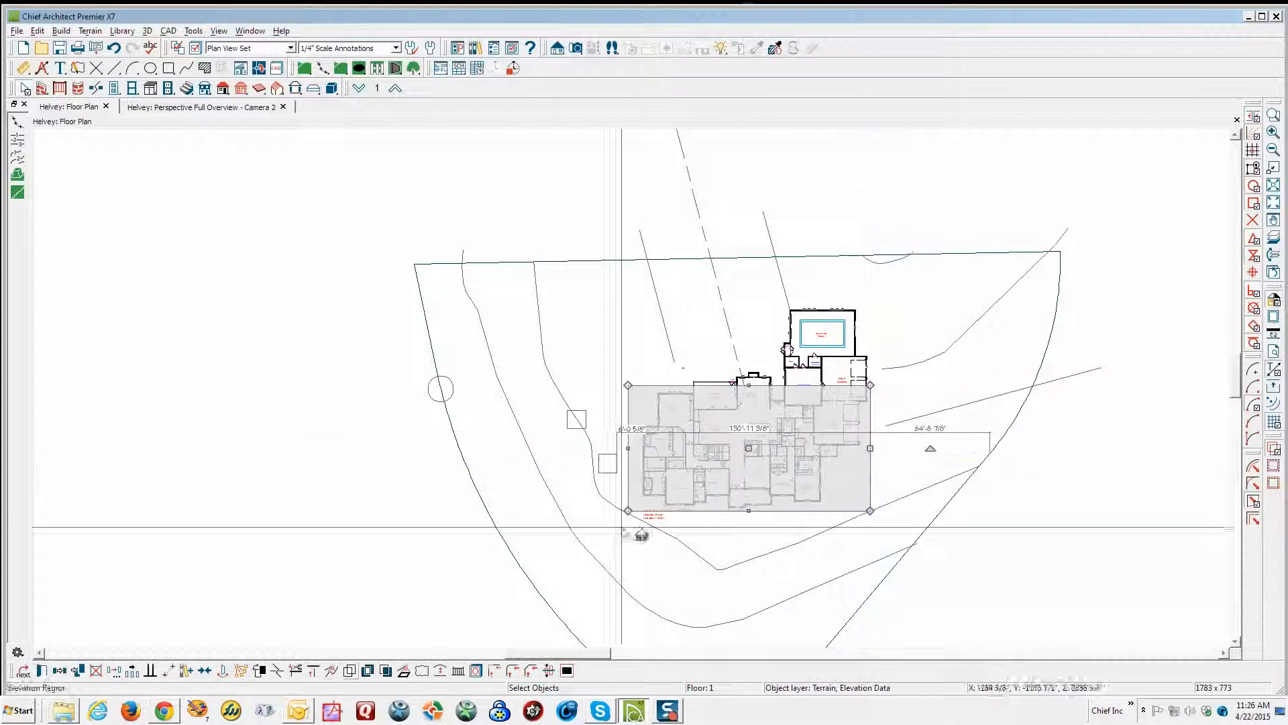
click(277, 671)
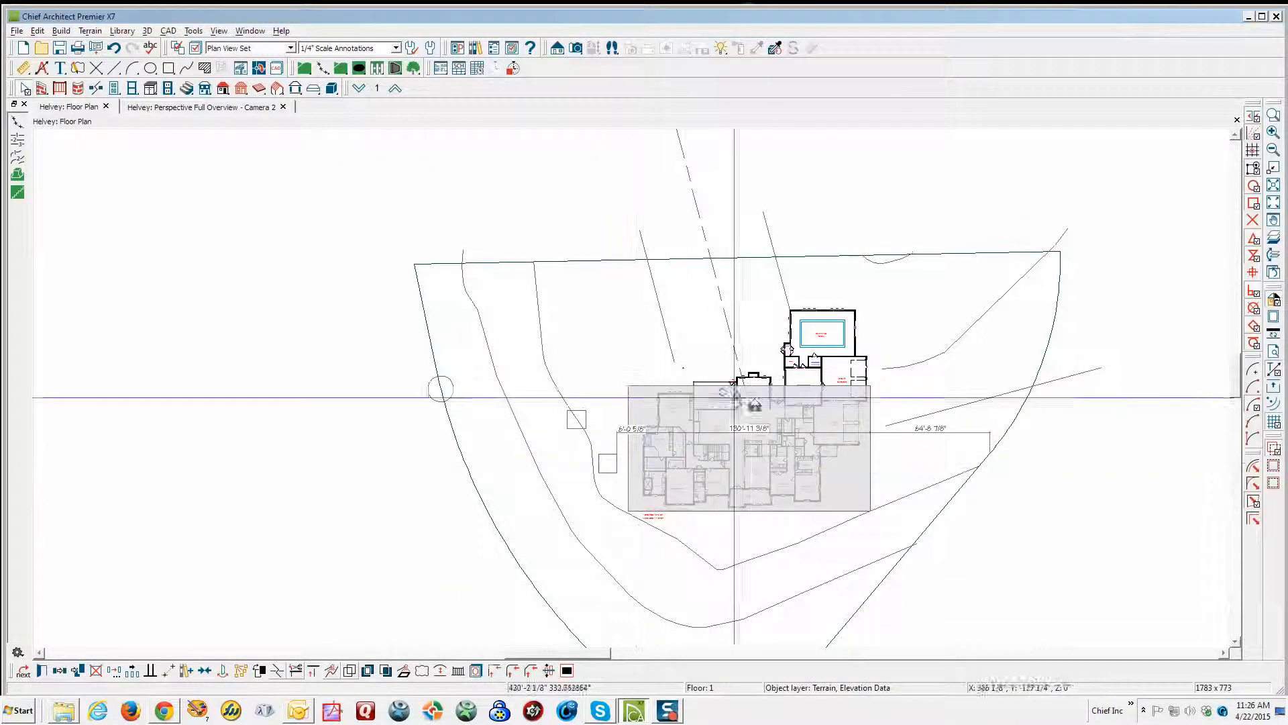
click(777, 388)
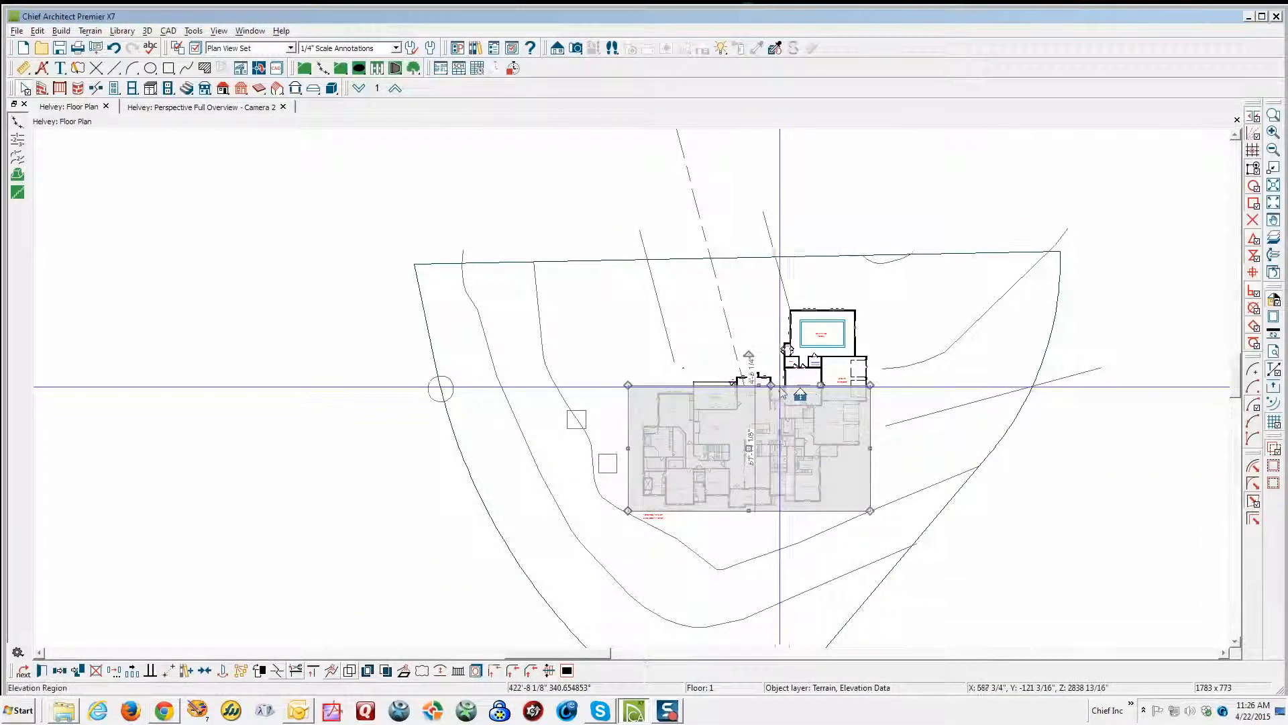
drag(823, 385, 786, 298)
click(787, 289)
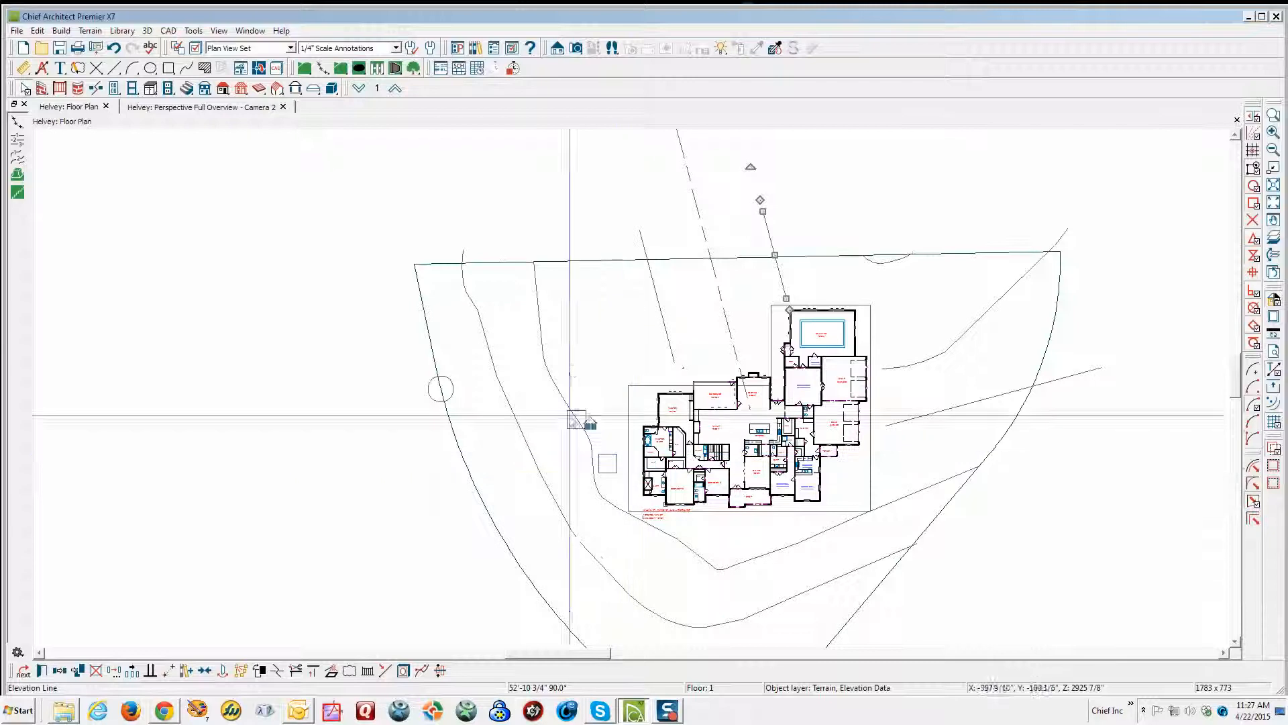
- Check the elevation values of the two long elevation lines curving around the front of the house
click(542, 339)
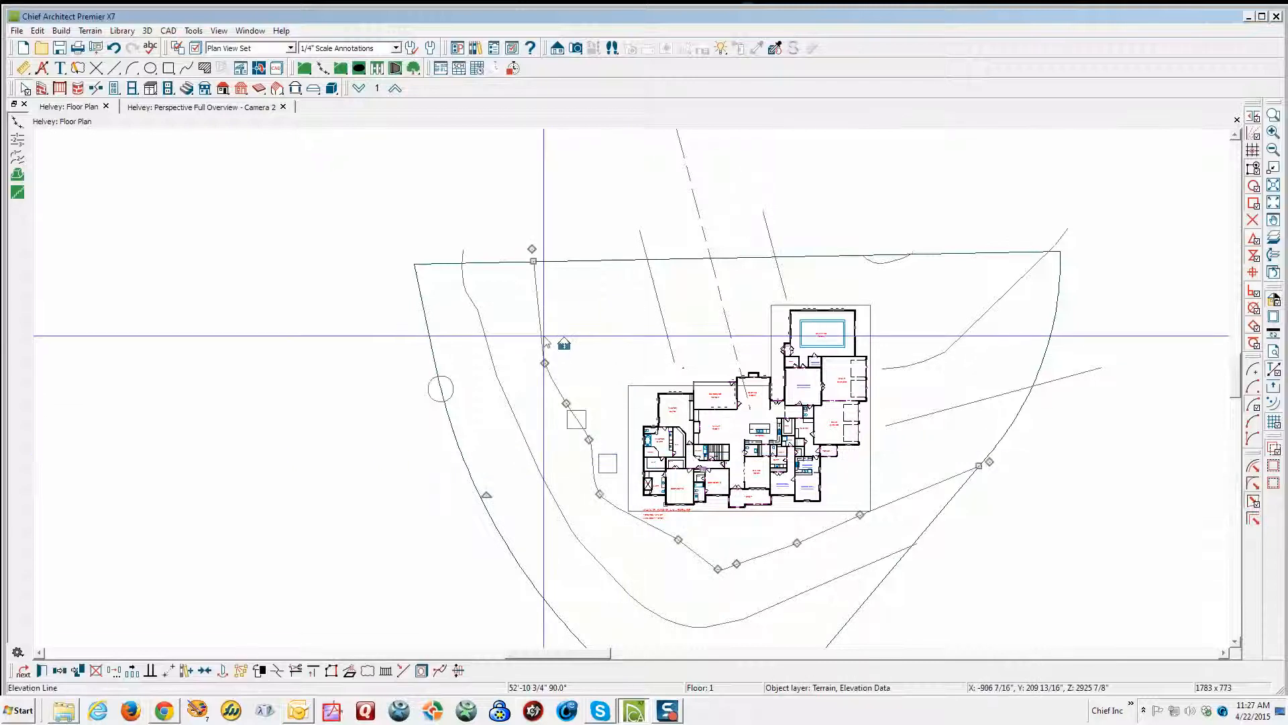
click(45, 671)
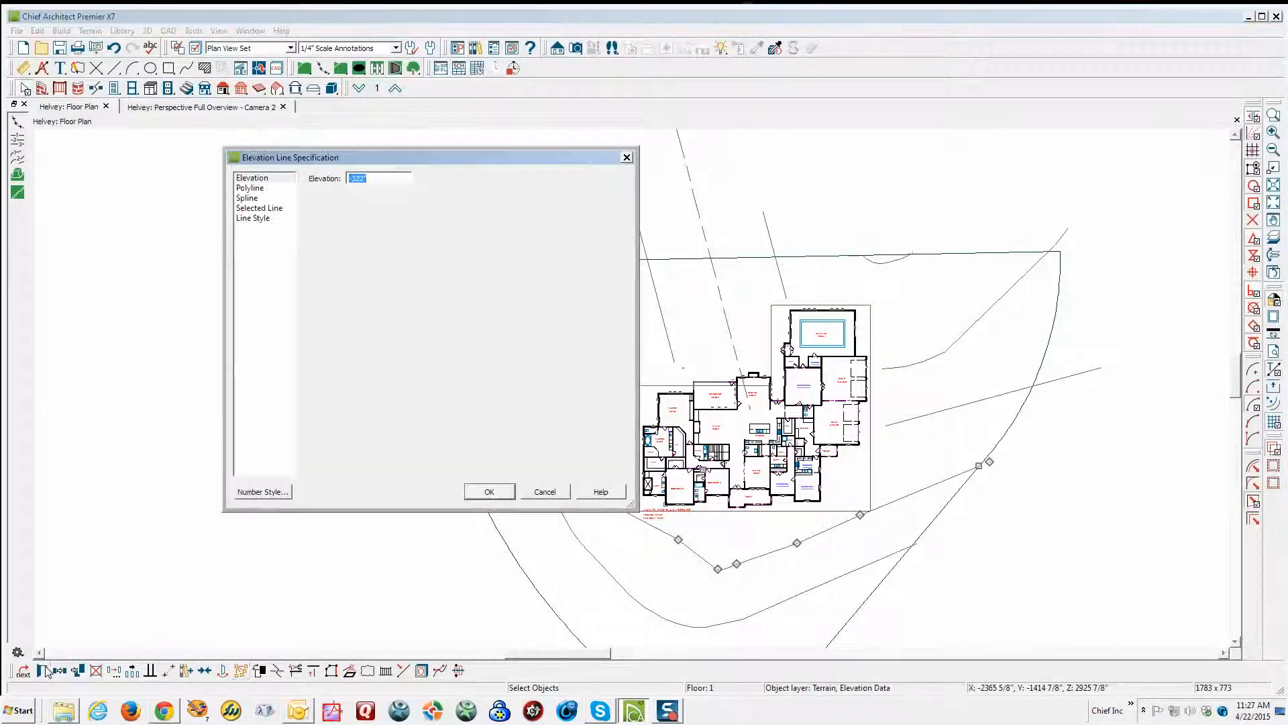
click(545, 491)
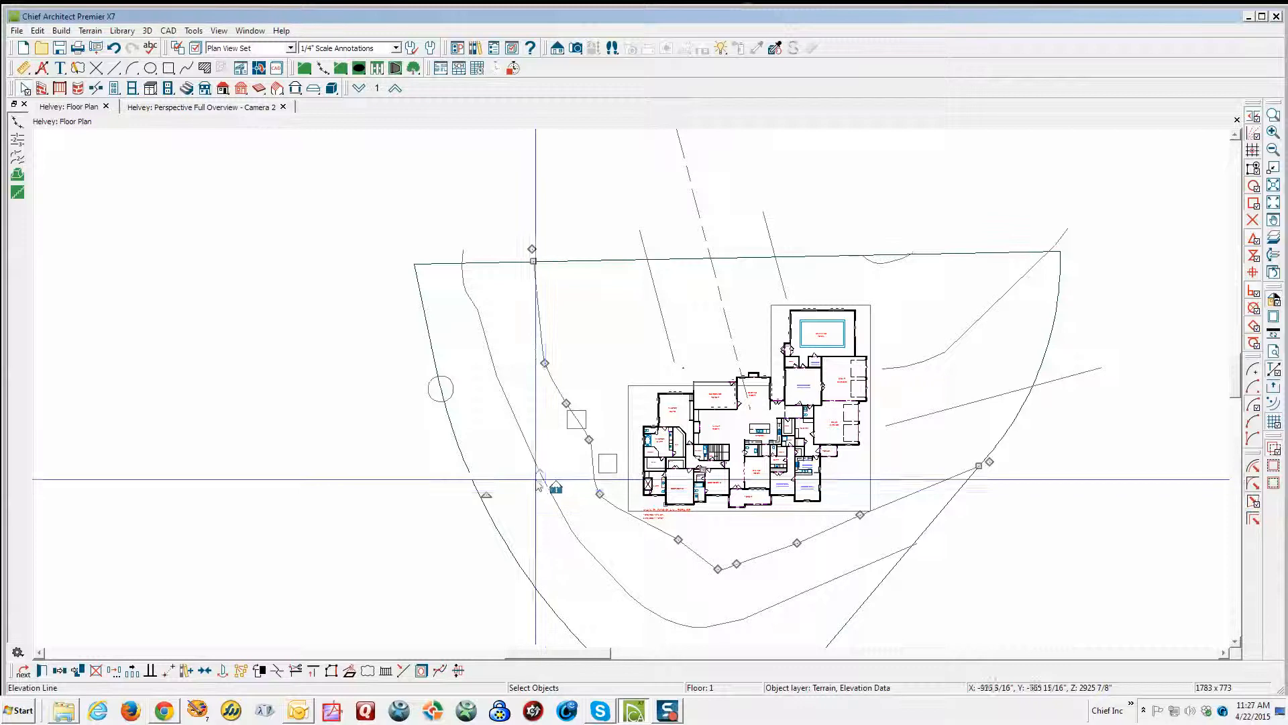
click(44, 671)
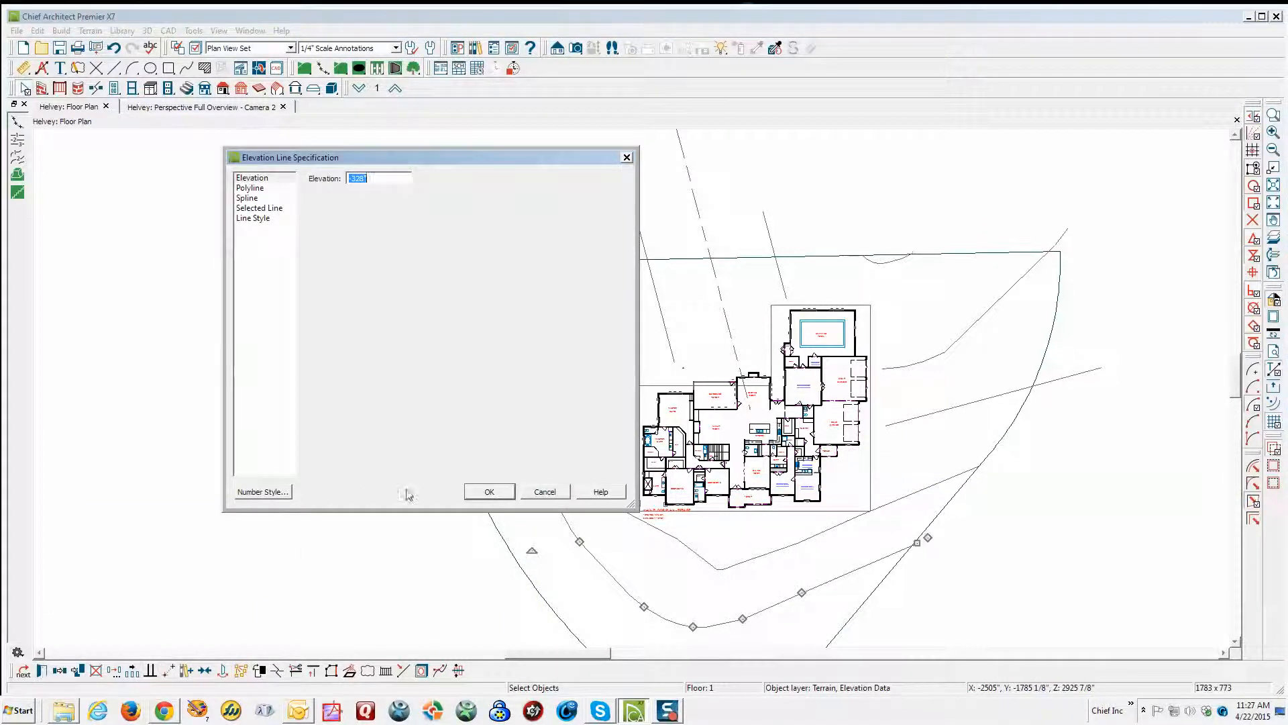
click(545, 490)
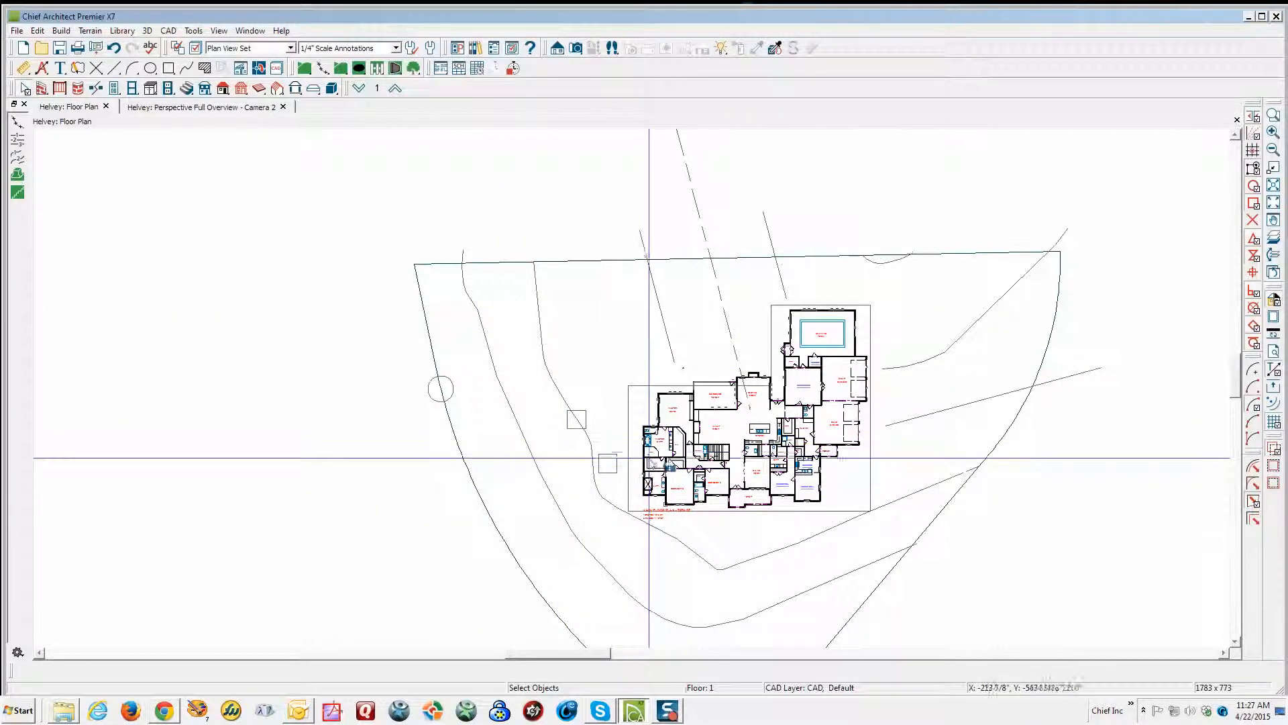
- Inspect the small square flat region beside the house, and delete both 10' square flat regions there
double_click(611, 457)
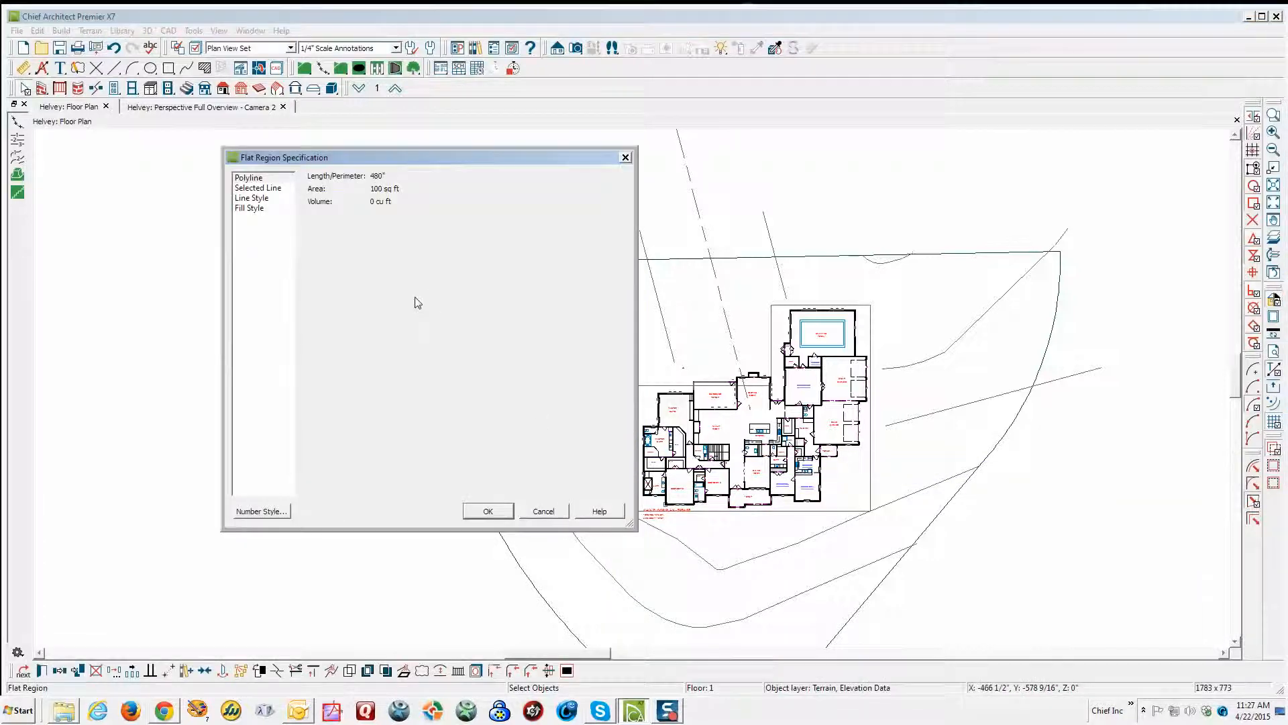
click(544, 512)
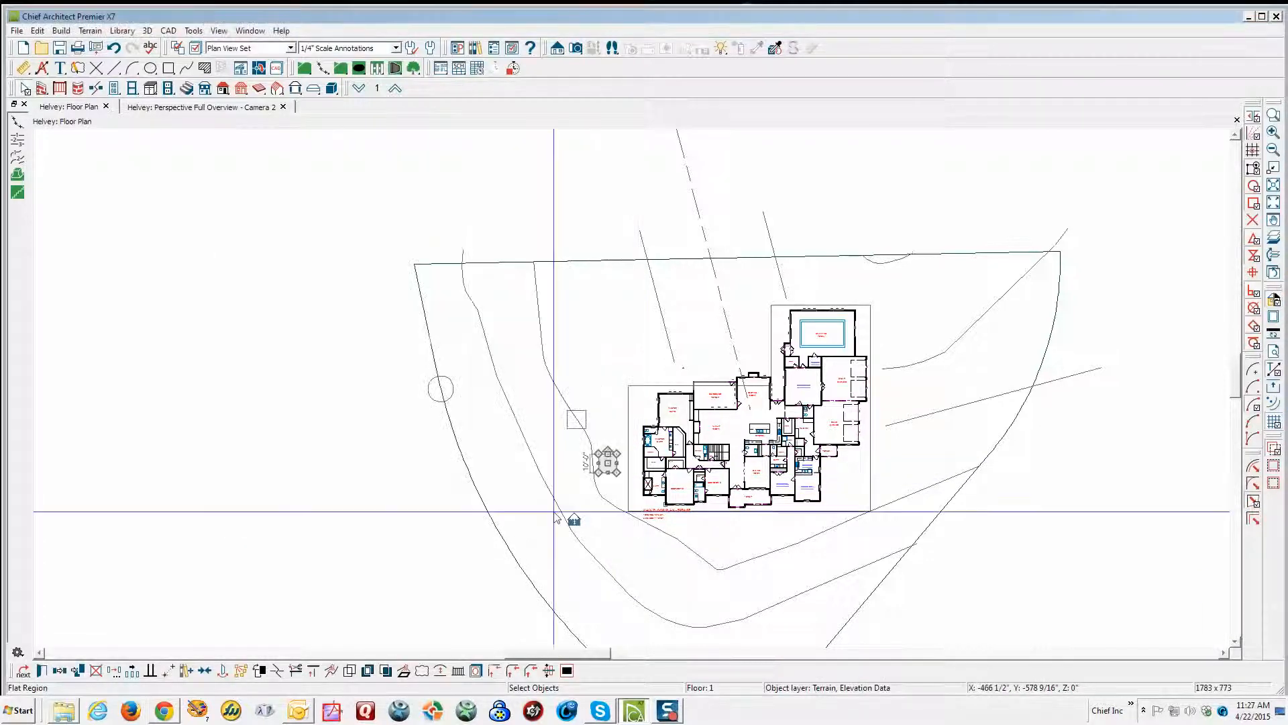
key(Delete)
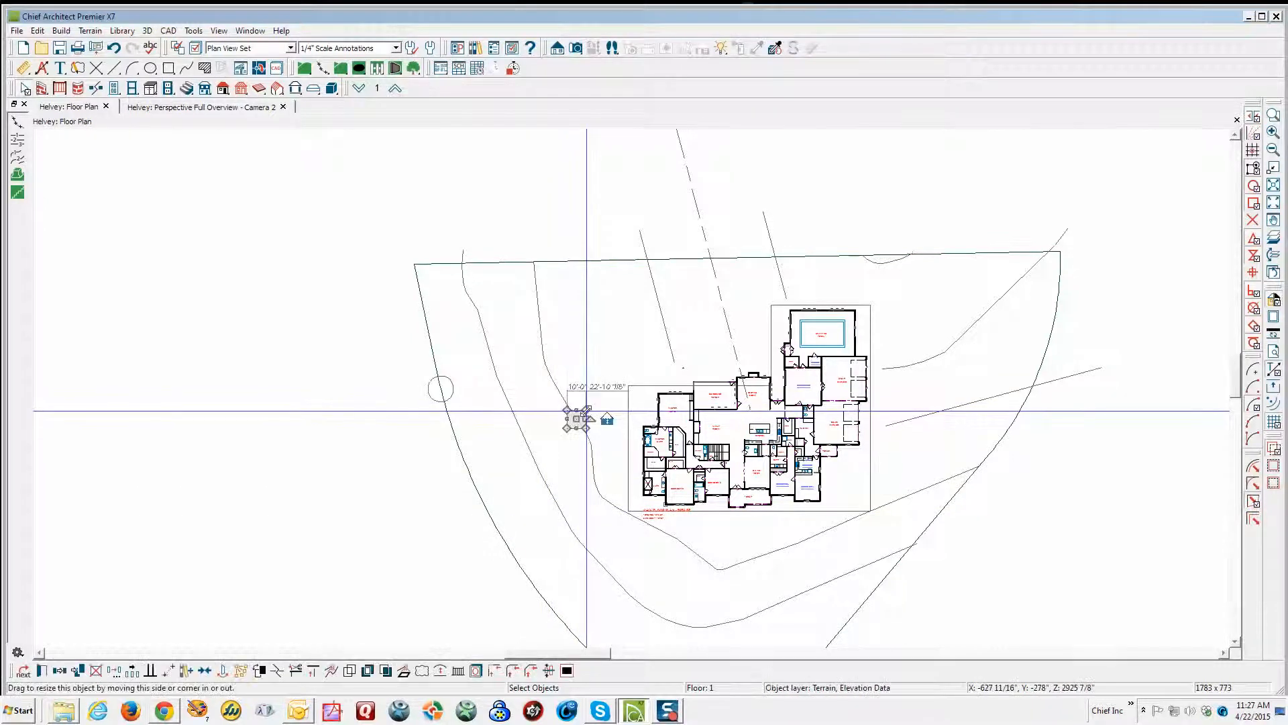
- Delete the round lowered region on the left terrain boundary after checking its height, and review the terrain in the perspective view
double_click(441, 389)
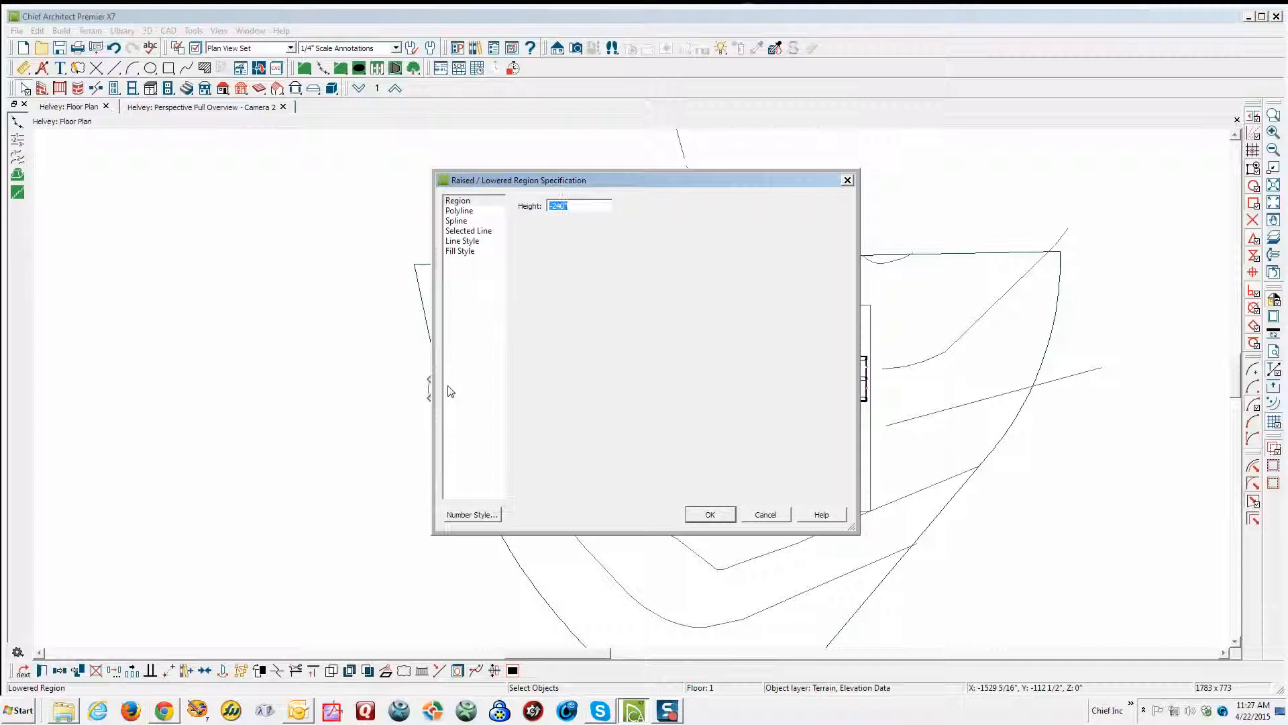
click(765, 516)
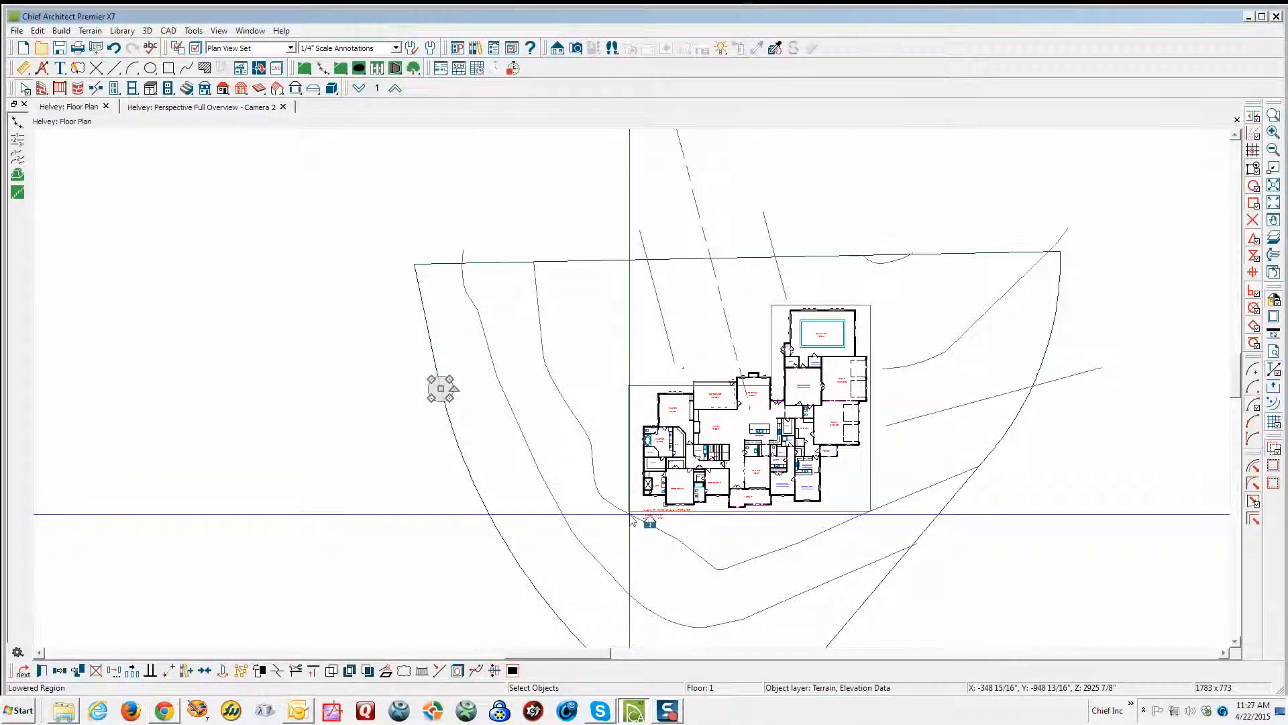
key(Delete)
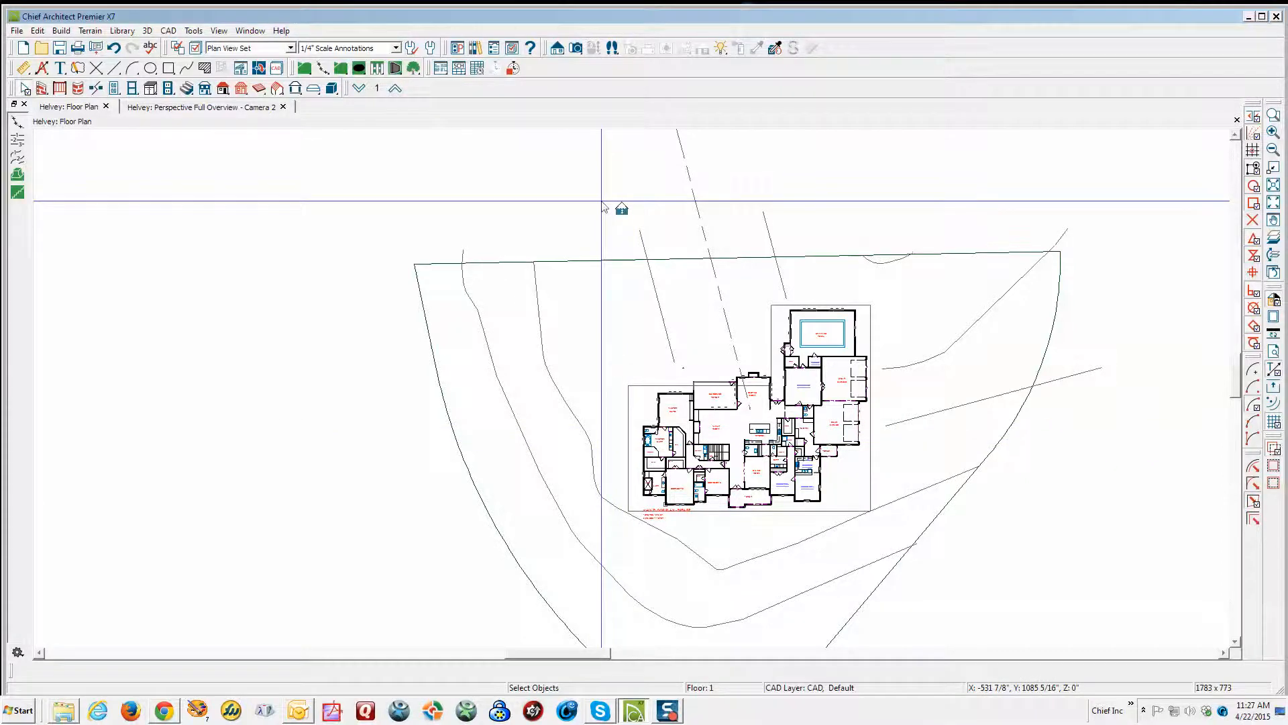
key(ctrl+Tab)
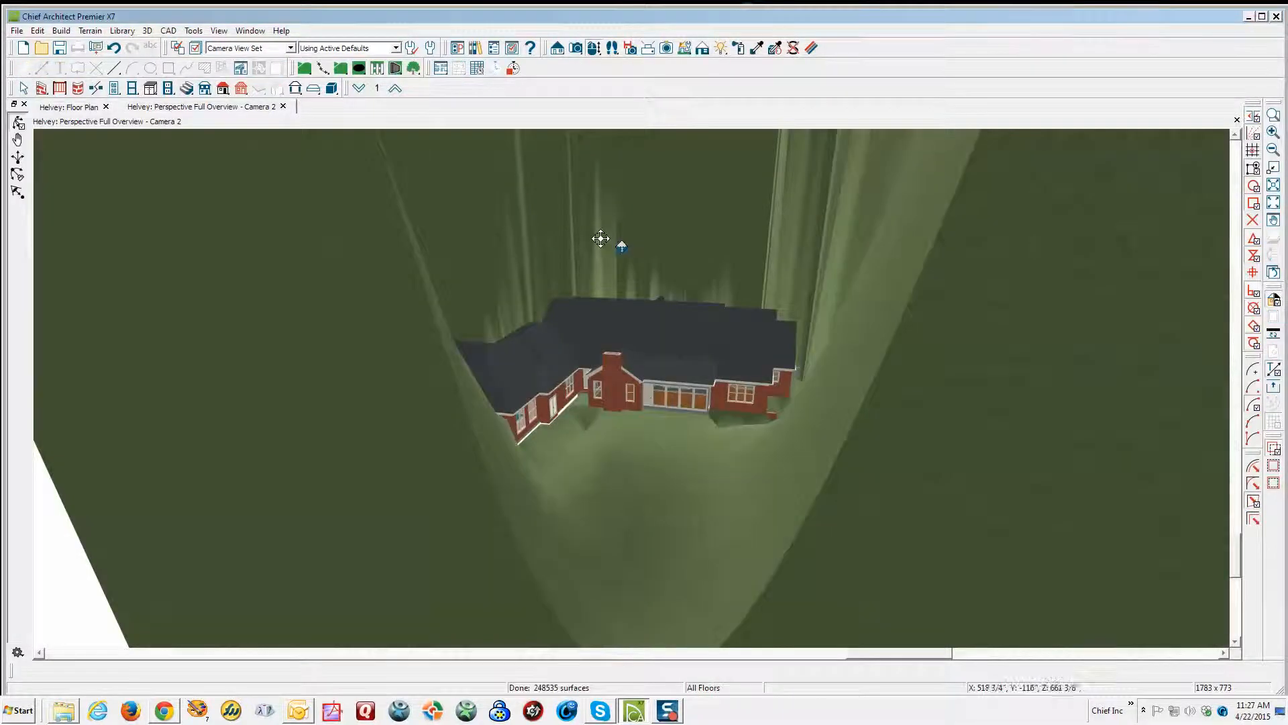
- Set the elevation of the flat region around the house to -3840" in the floor plan
scroll(600, 244, down, 2)
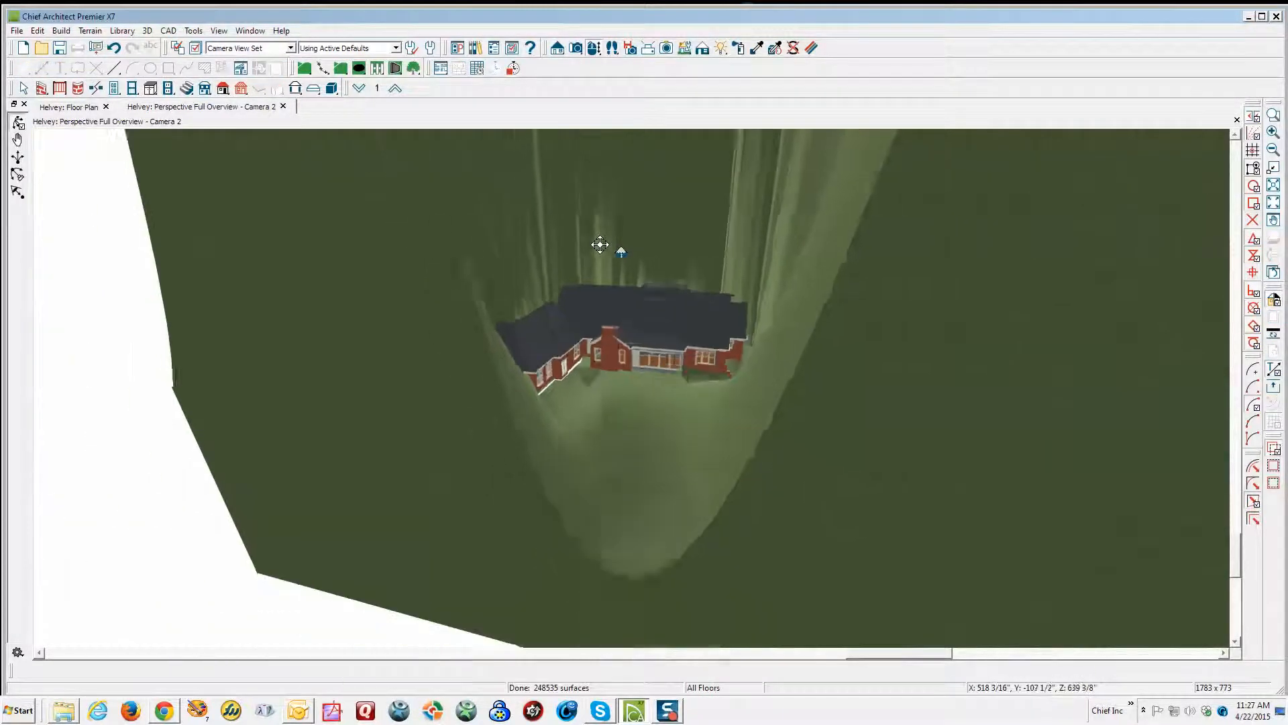
scroll(600, 245, down, 4)
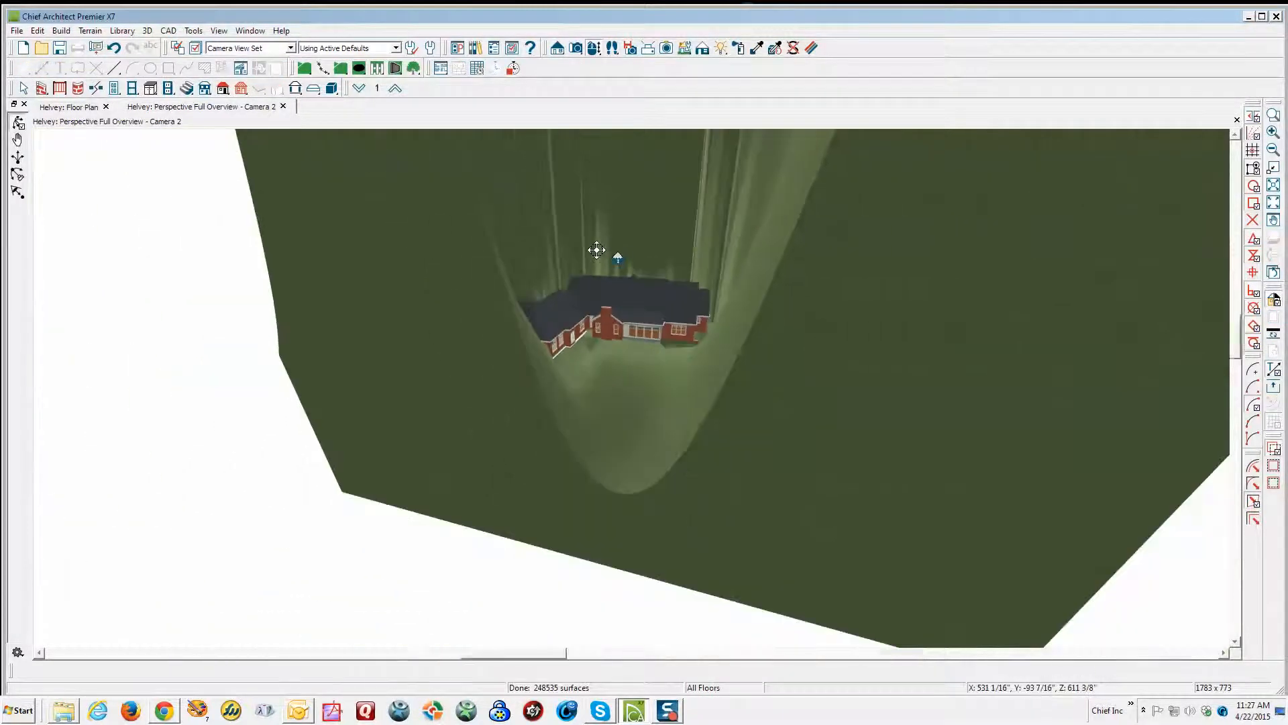
click(1272, 151)
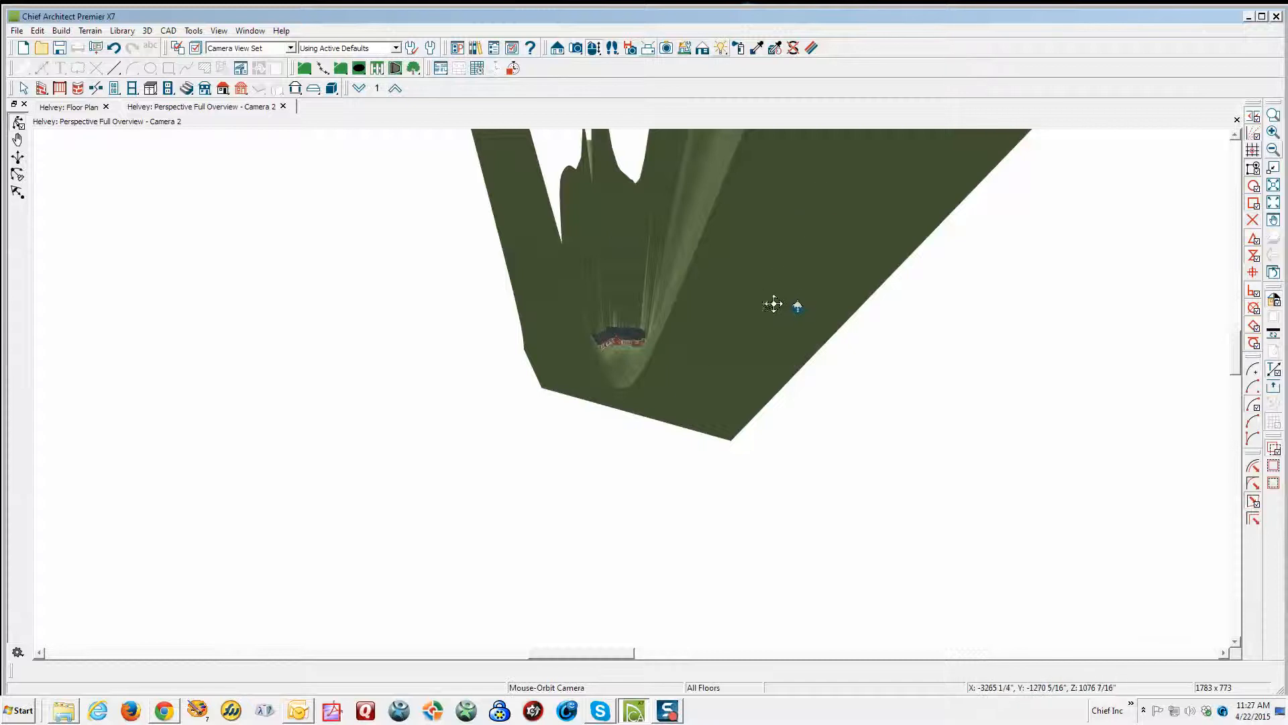
key(ctrl+Tab)
scroll(637, 483, up, 3)
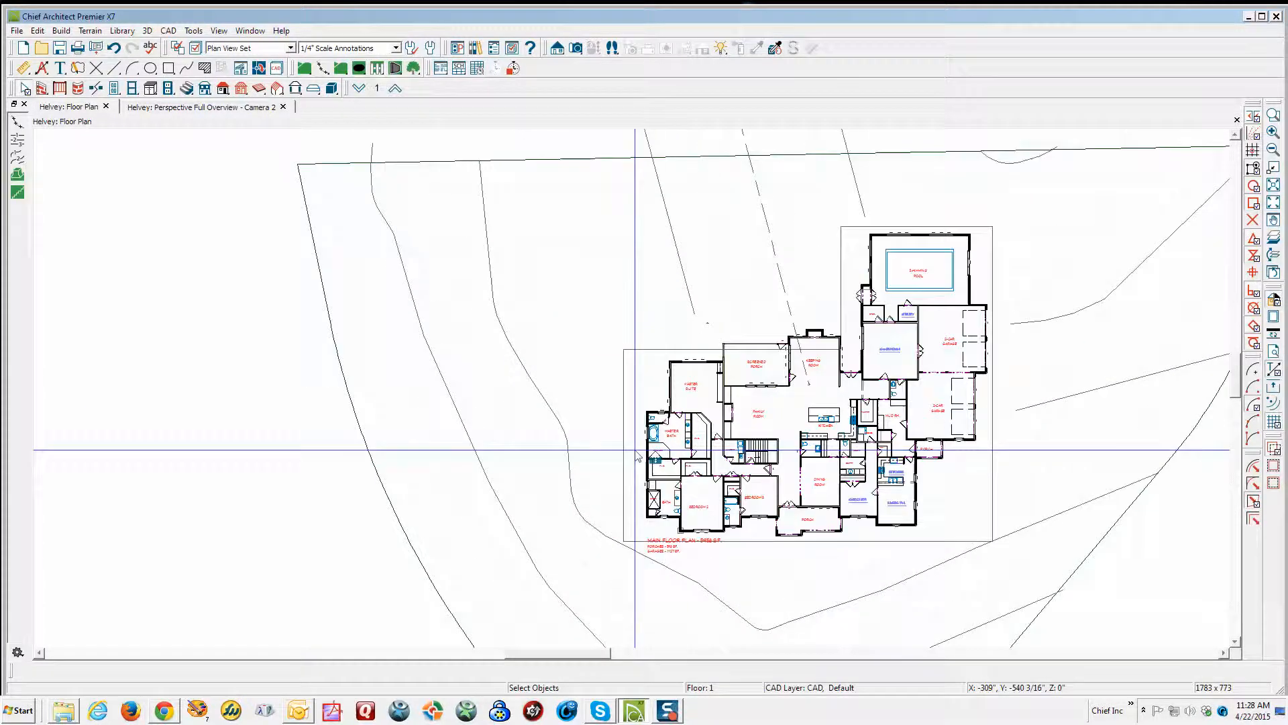
double_click(628, 433)
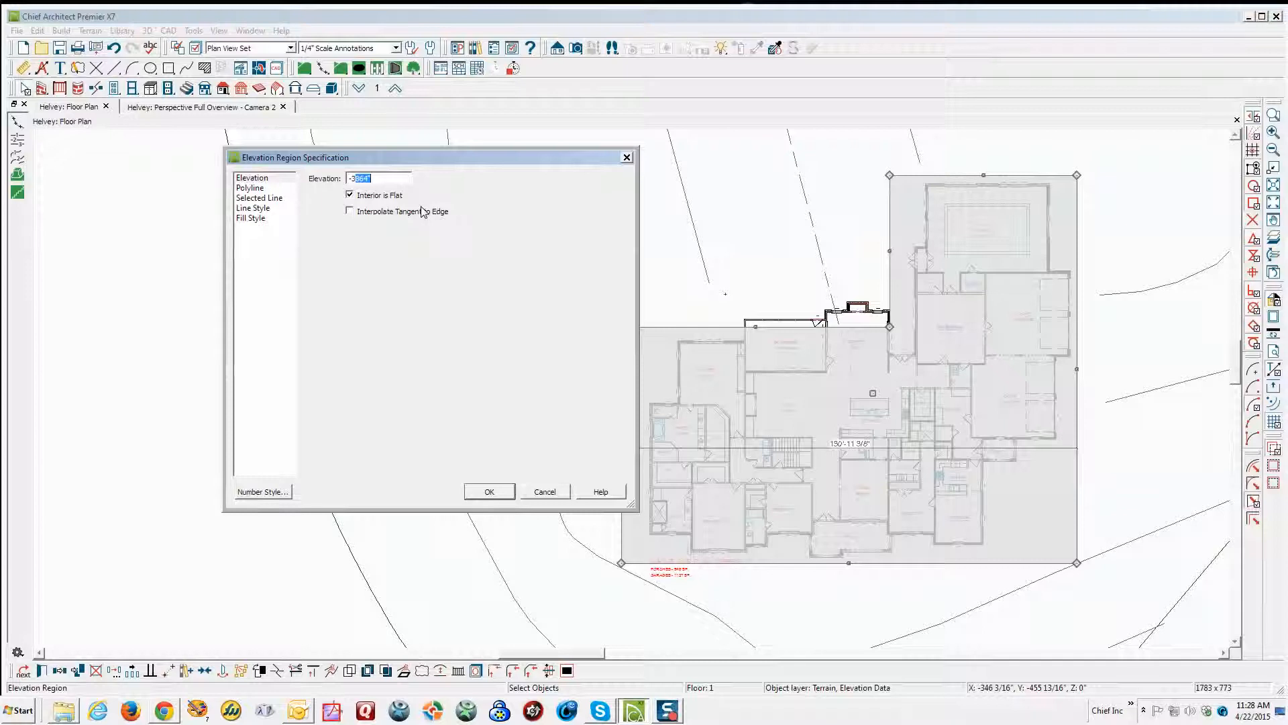
text(')
click(507, 499)
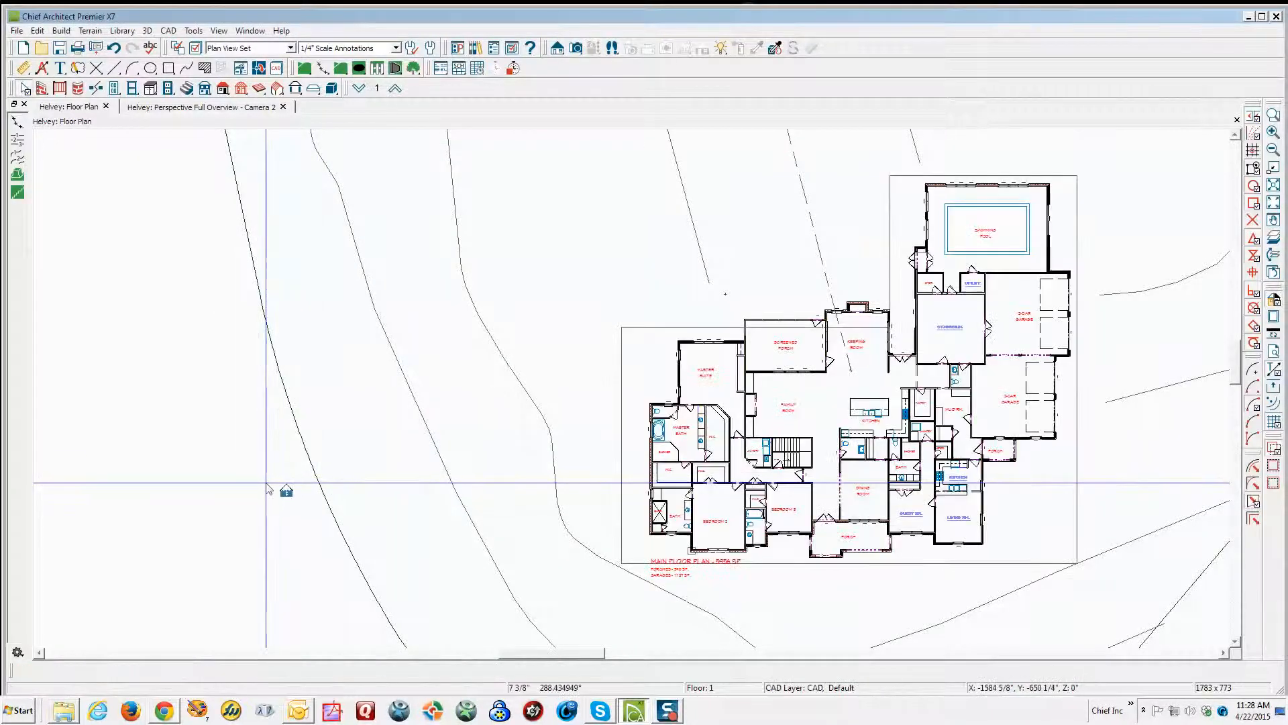
- Adjust the 3D View Defaults for the perspective view and apply them
key(ctrl+Tab)
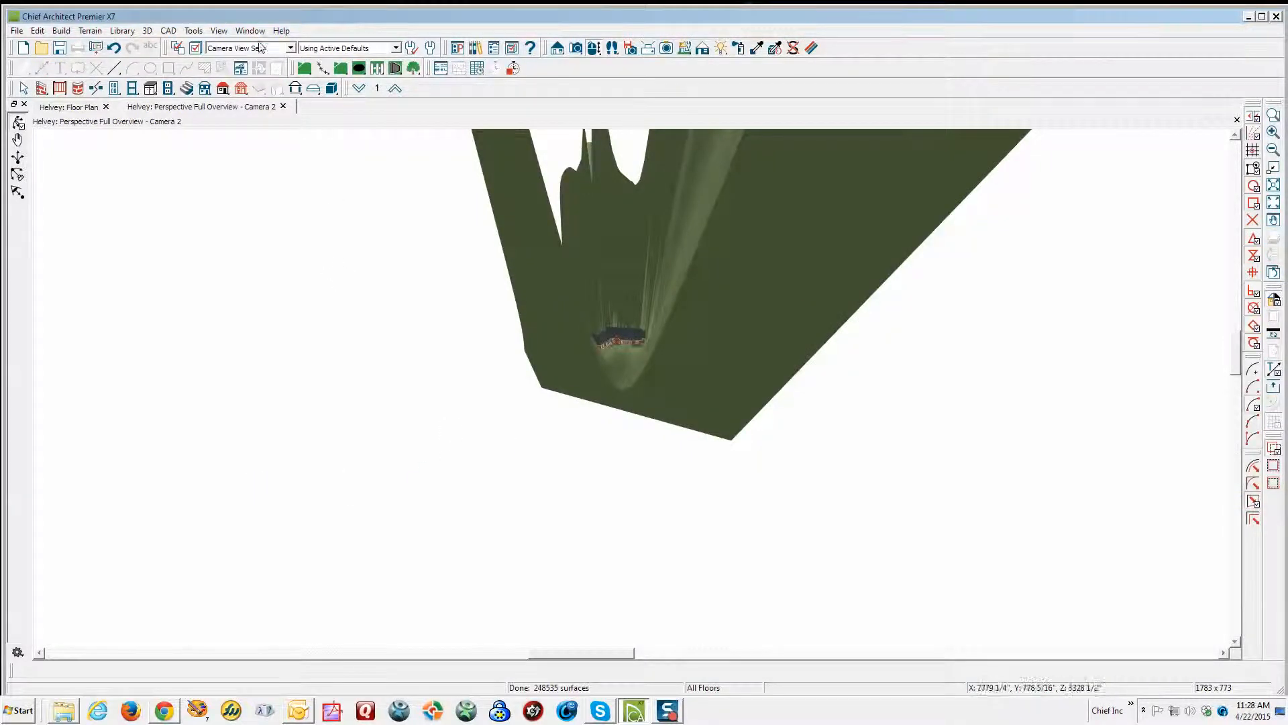
click(148, 30)
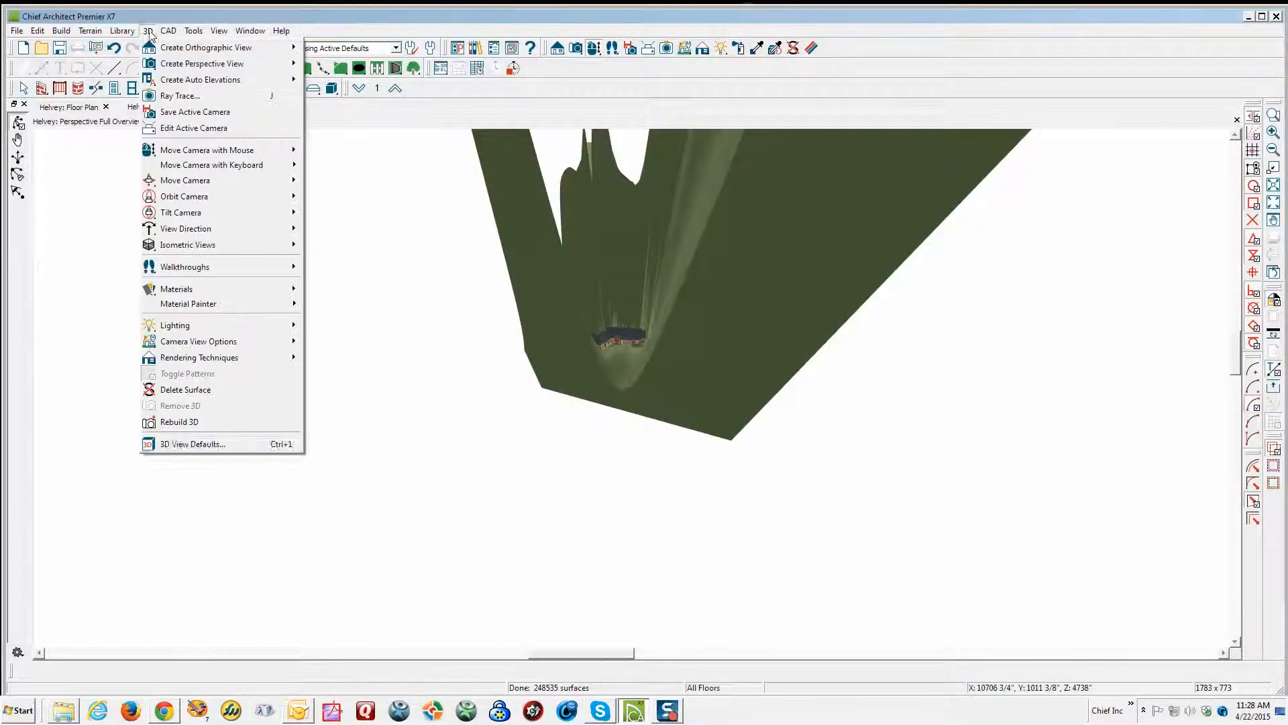
click(216, 441)
click(312, 156)
click(511, 576)
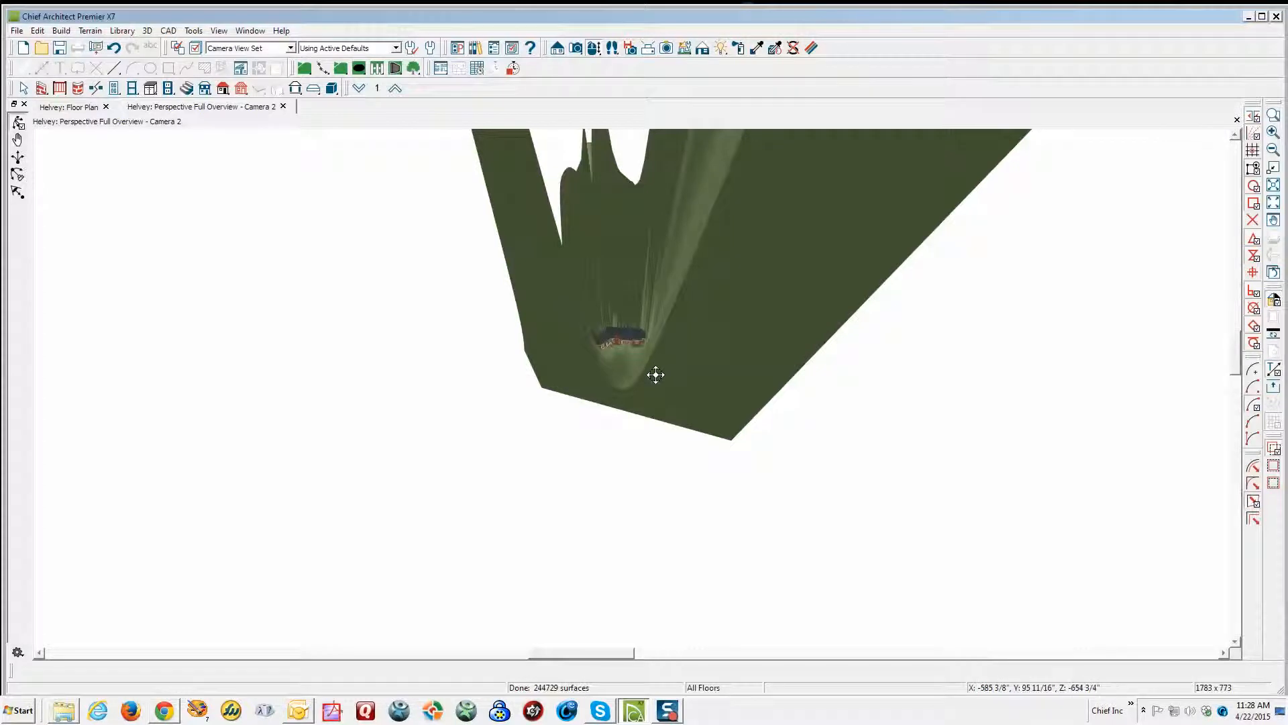
- Unlock the Terrain Perimeter layer in the Plan View Set's layer display options
key(ctrl+Tab)
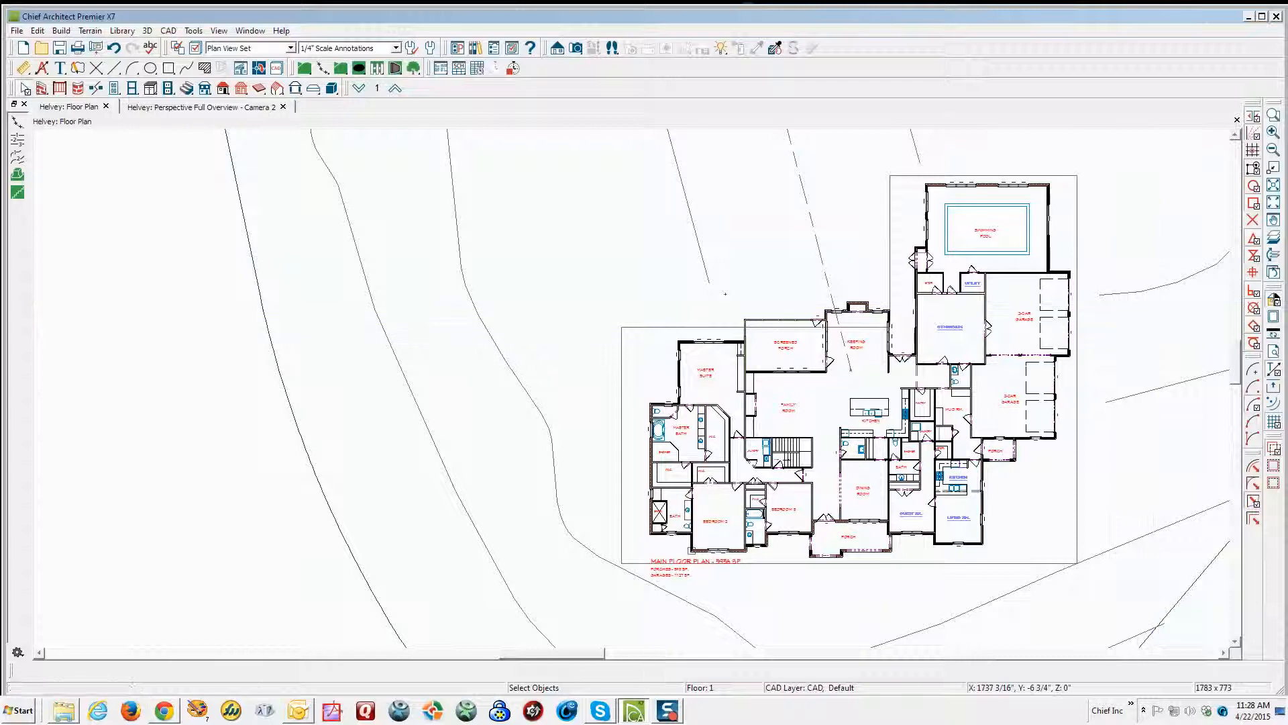
click(1272, 149)
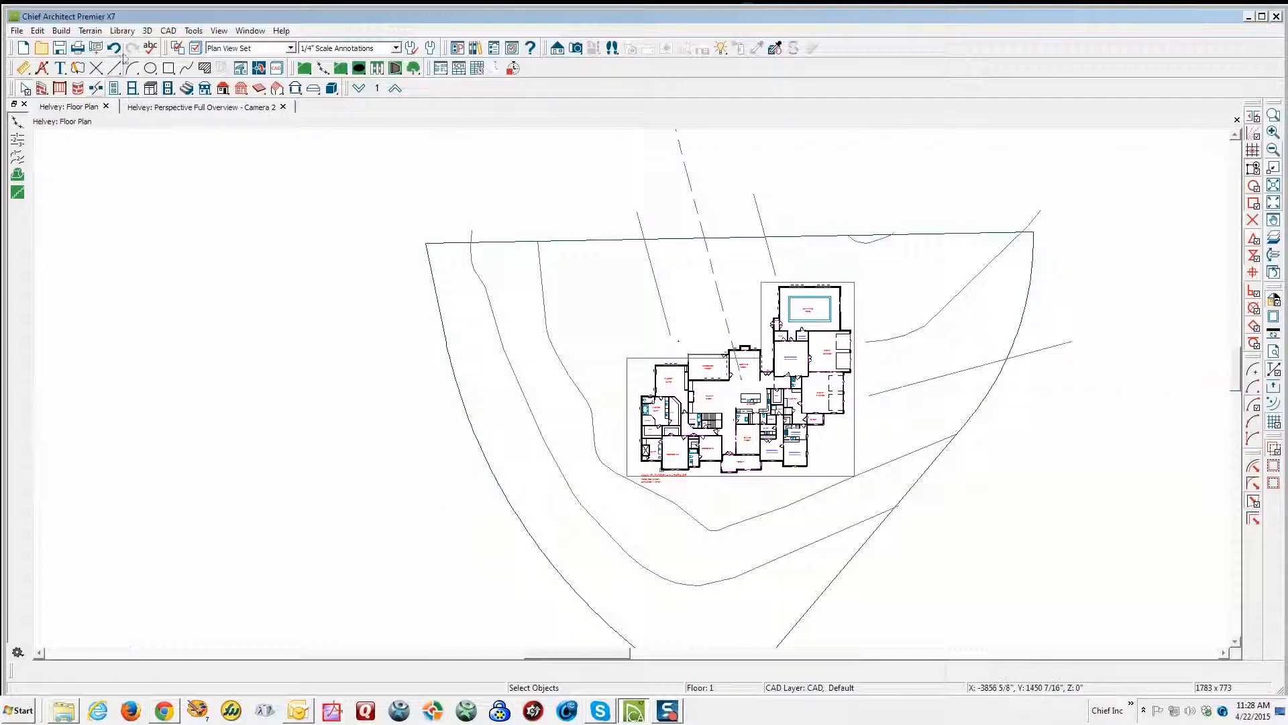
click(194, 48)
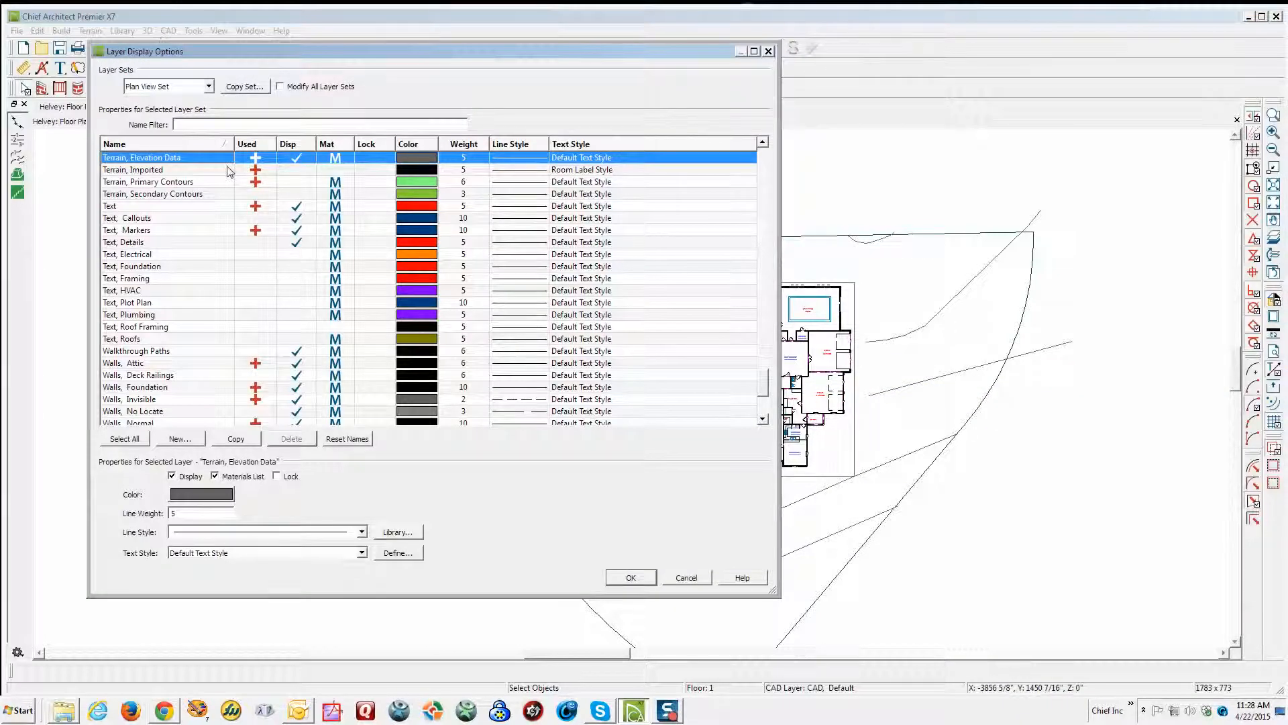
scroll(227, 171, up, 2)
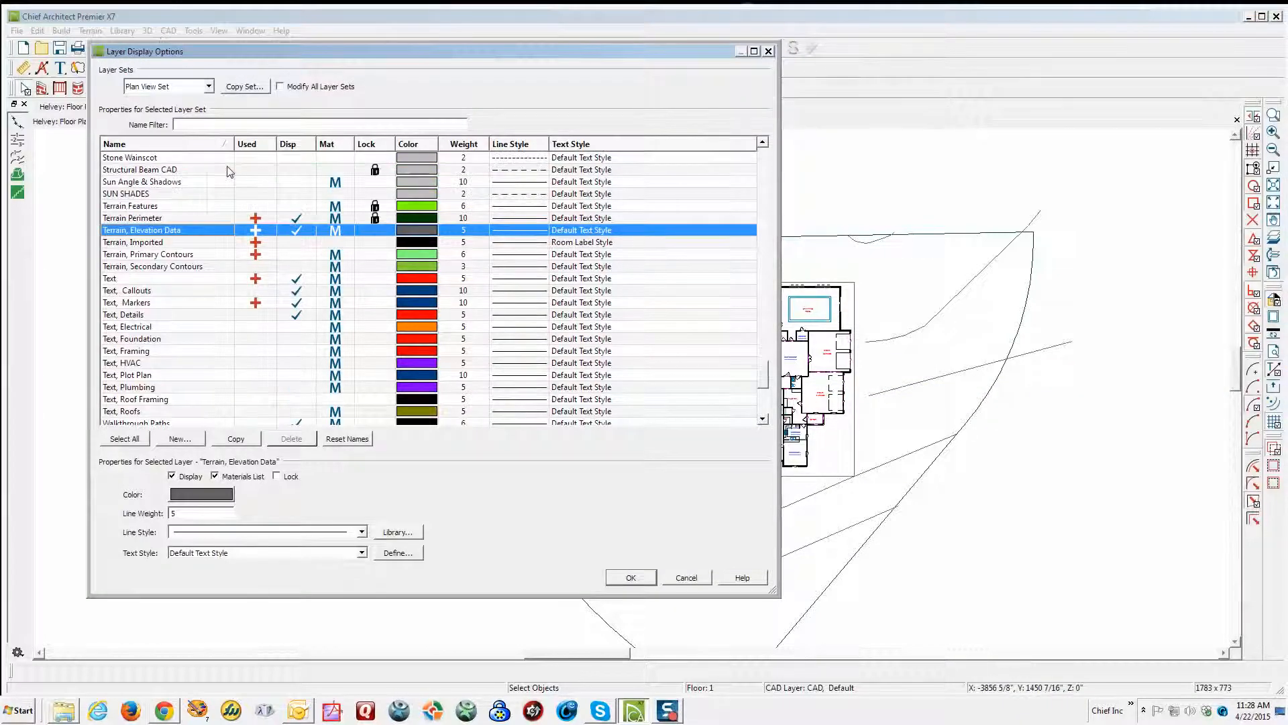
click(376, 218)
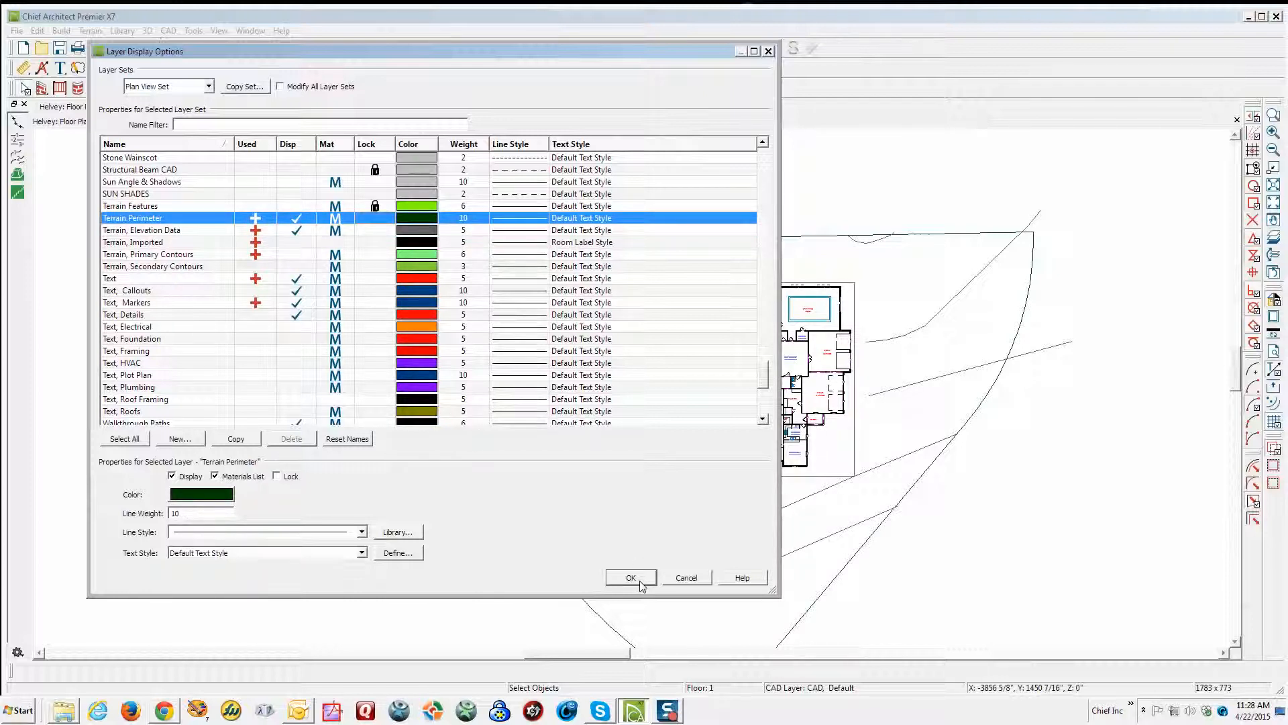
click(377, 207)
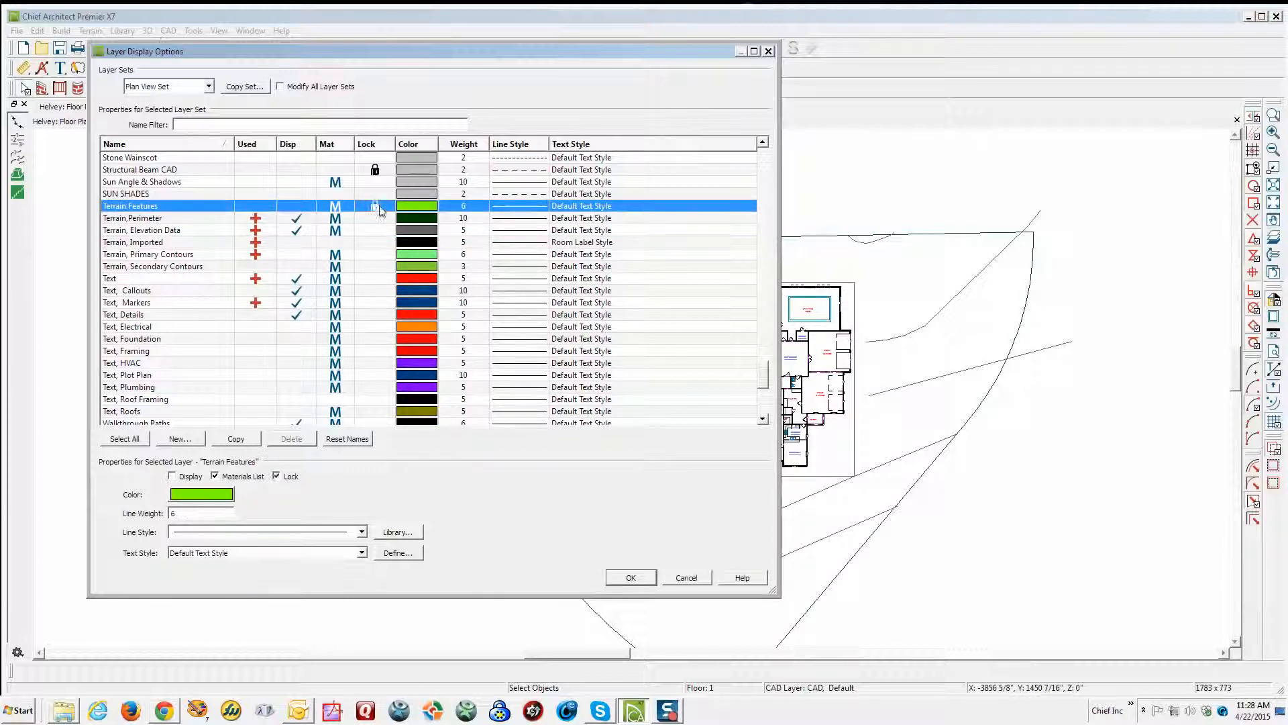
click(629, 578)
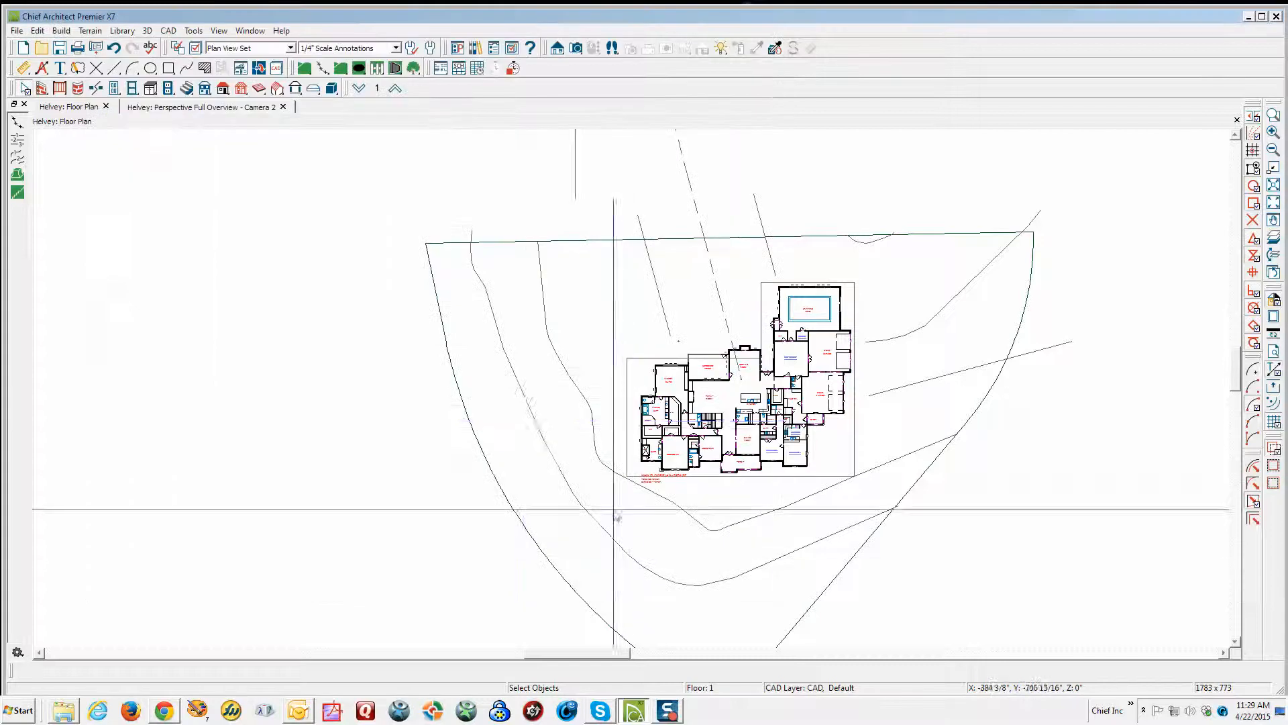
- Check the elevation values of the outer and inner long elevation lines that curve around the front of the house
click(450, 357)
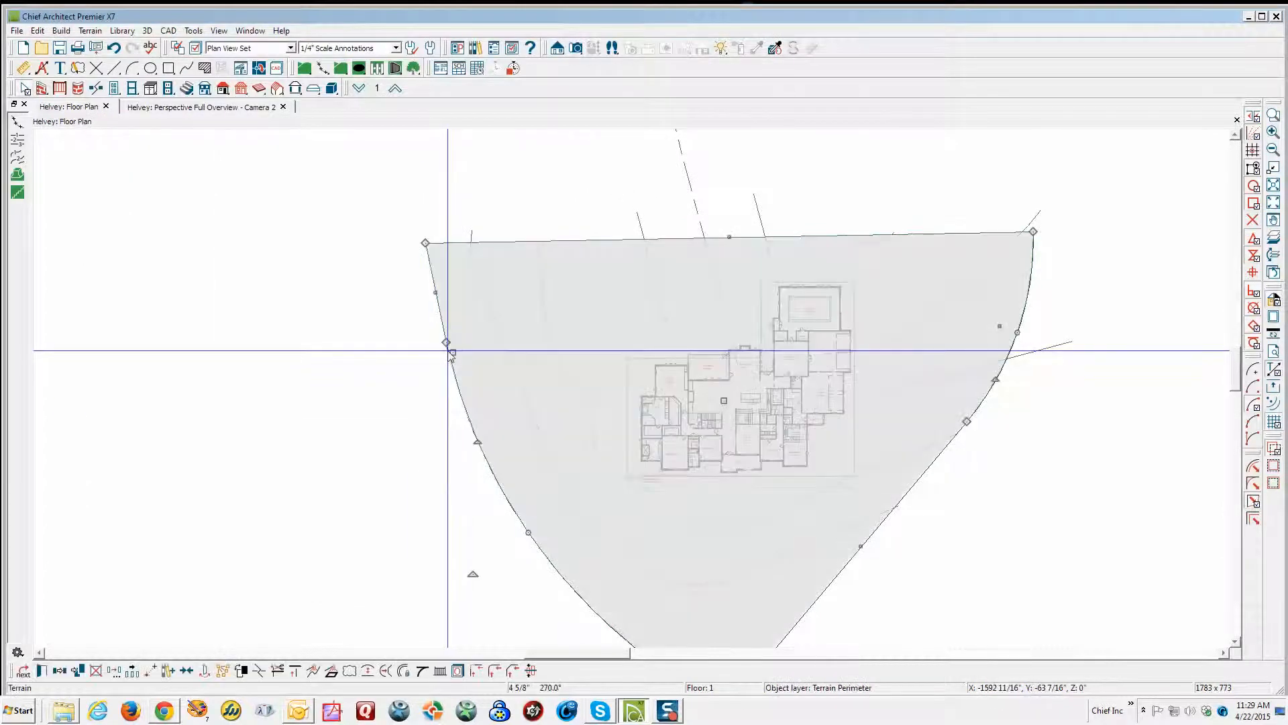
click(489, 339)
double_click(495, 332)
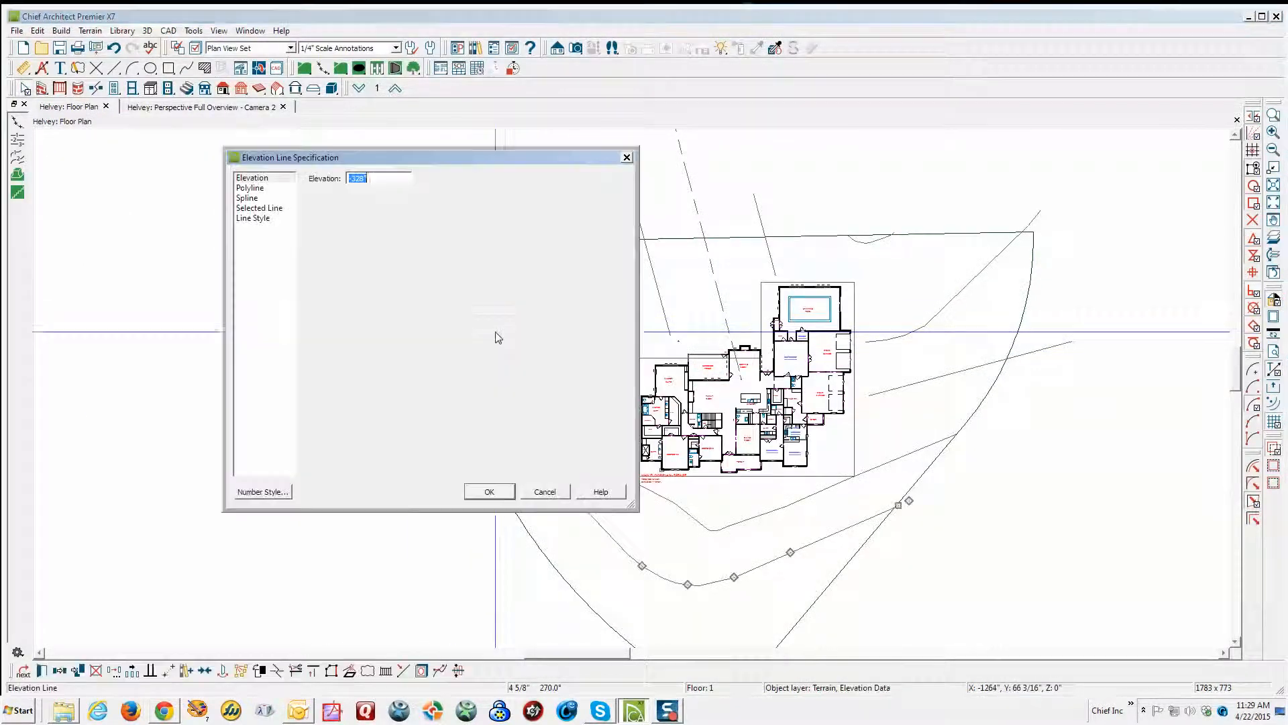
click(536, 500)
double_click(556, 352)
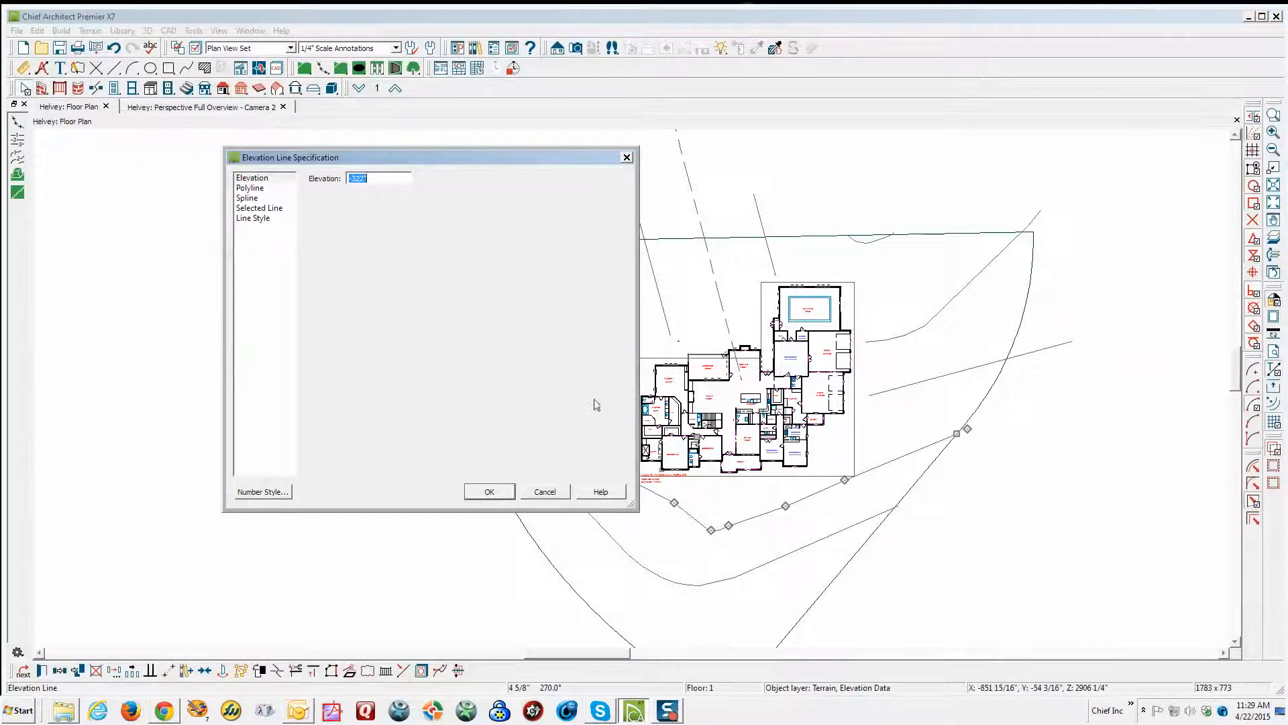
click(545, 491)
- Set the elevation of the flat region around the house to -322' and check the stored value
click(626, 393)
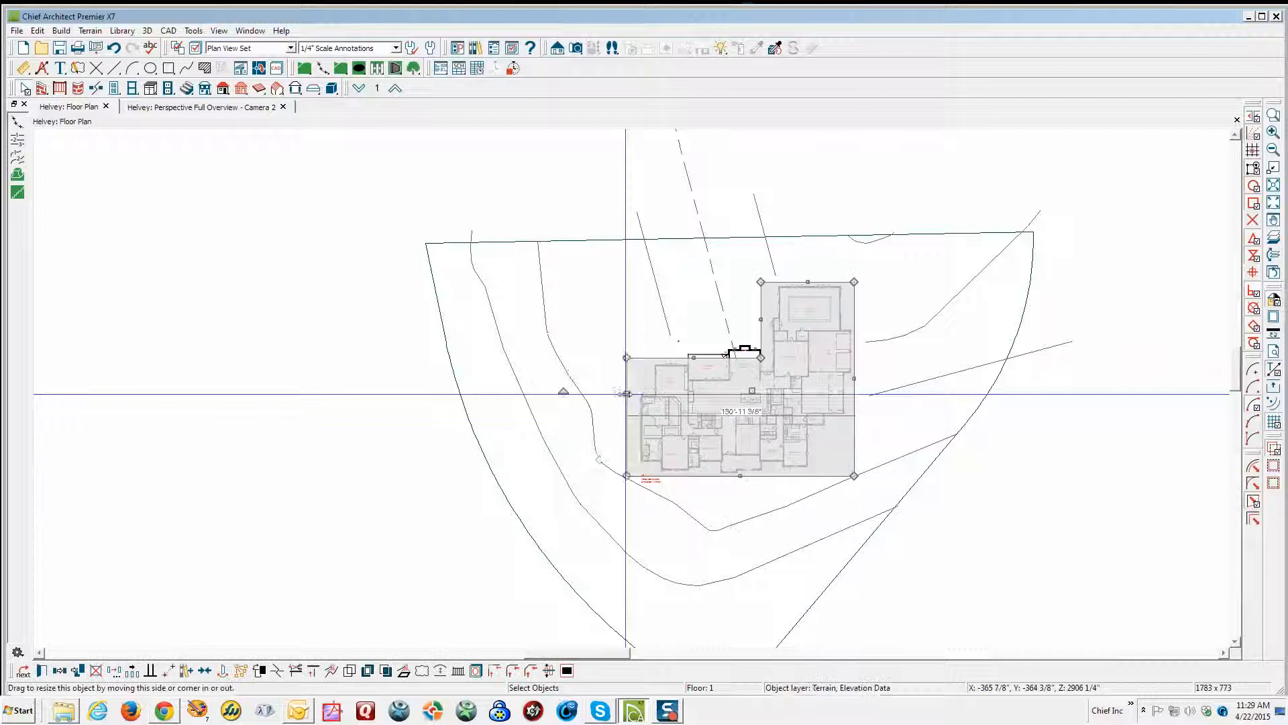
double_click(626, 394)
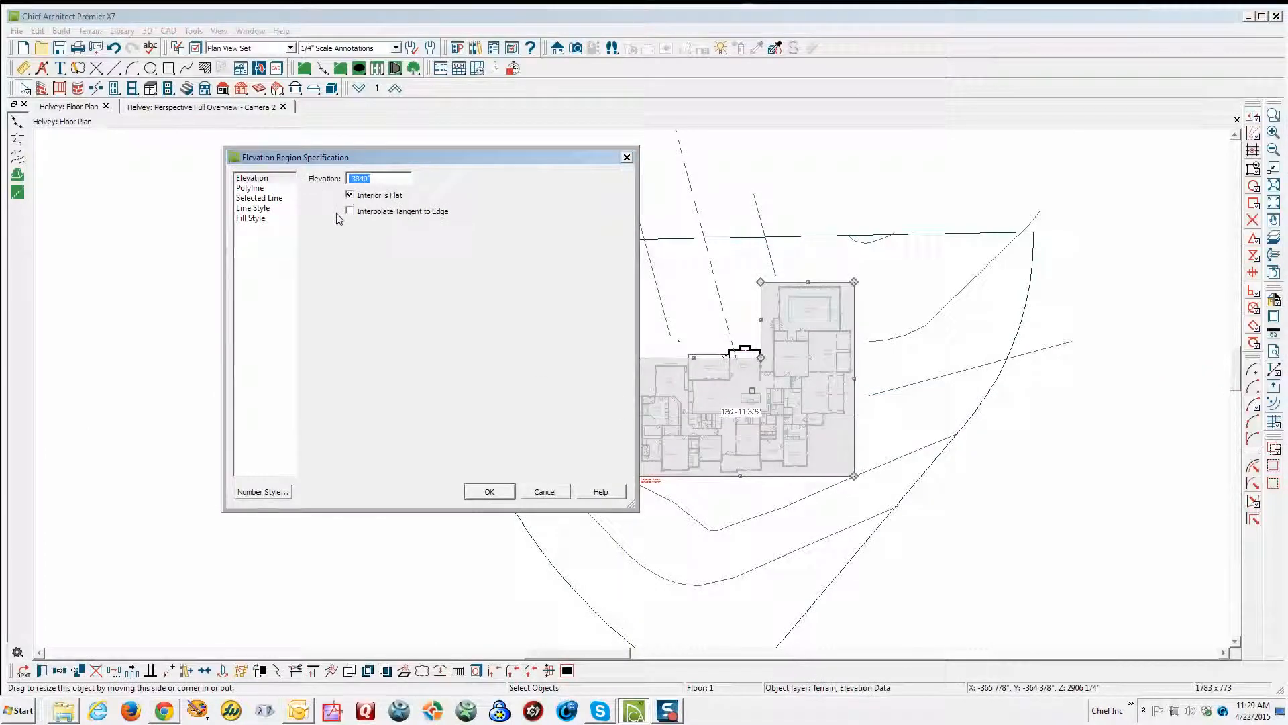
text(322')
click(490, 492)
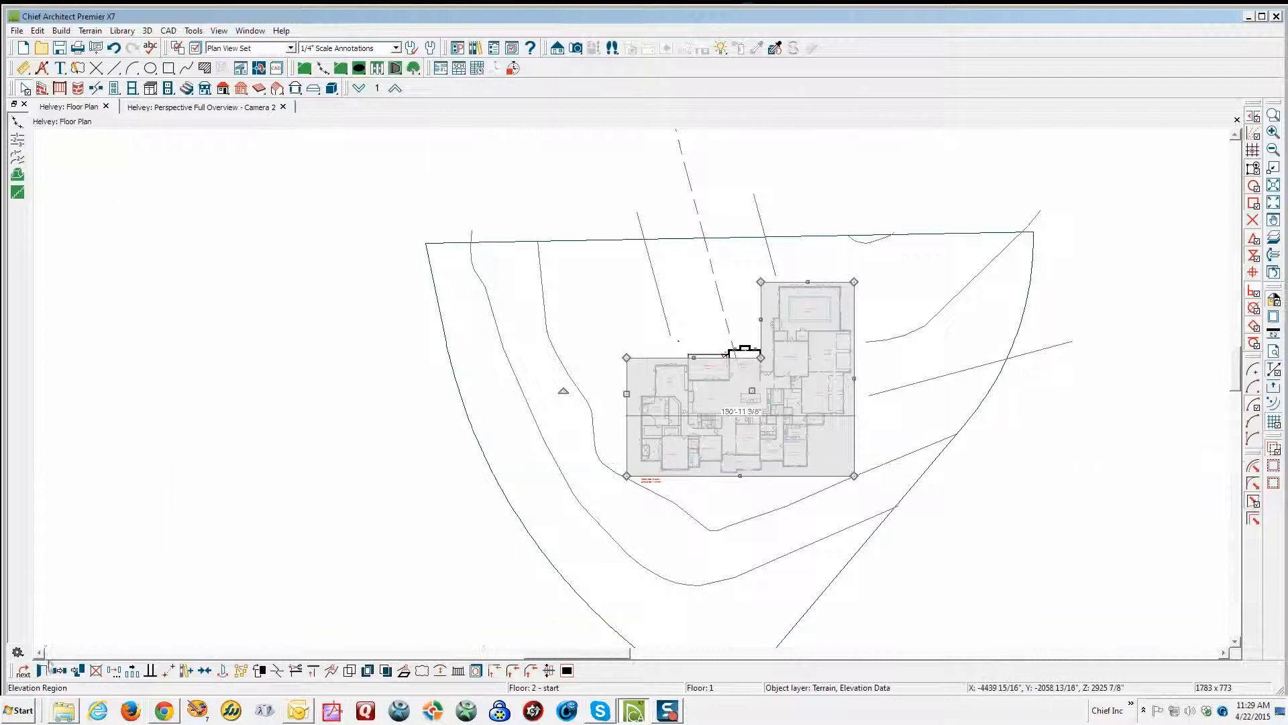
click(41, 670)
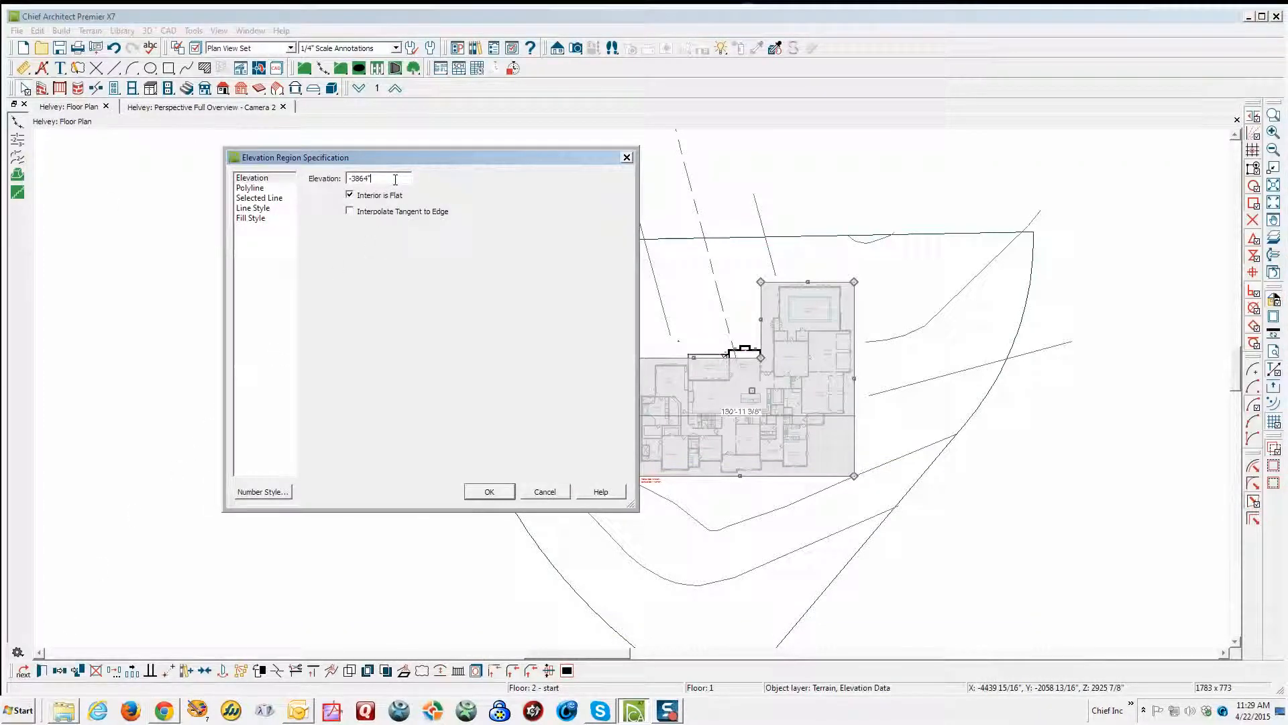
click(544, 492)
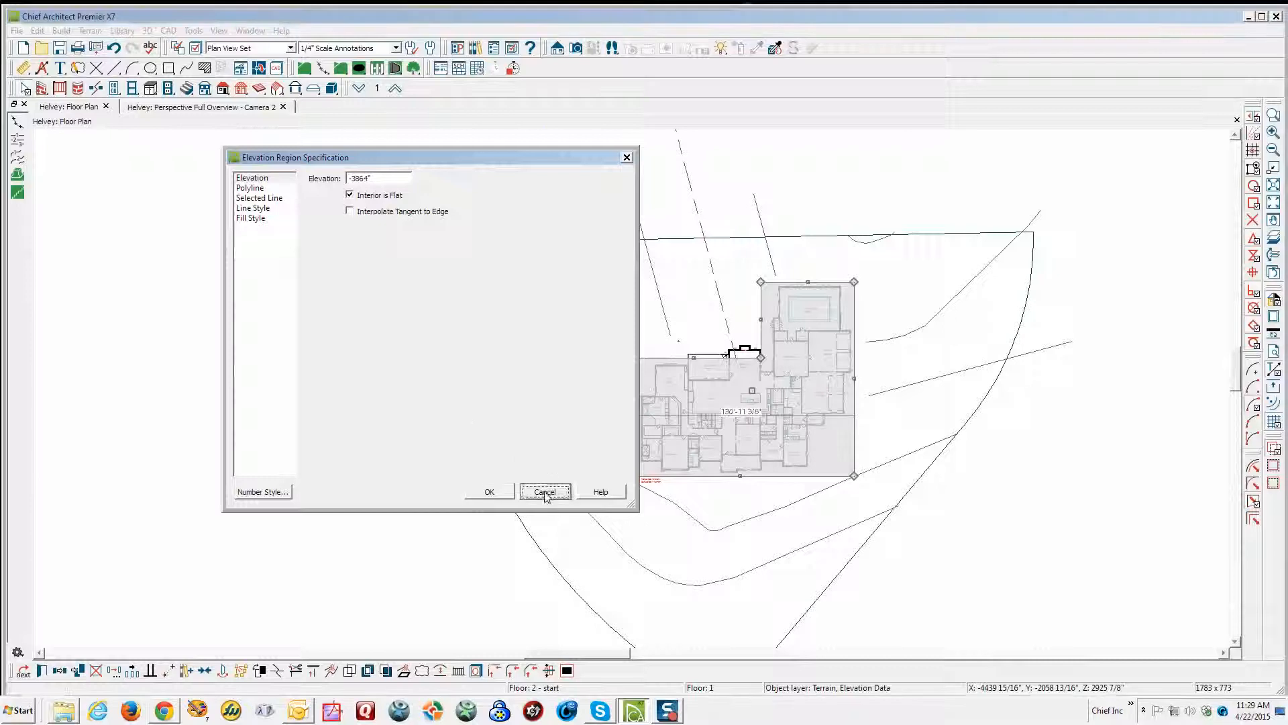
- Inspect the terrain's building pad elevation setting and the elevation of the curved line behind the garage side, changing neither
double_click(448, 346)
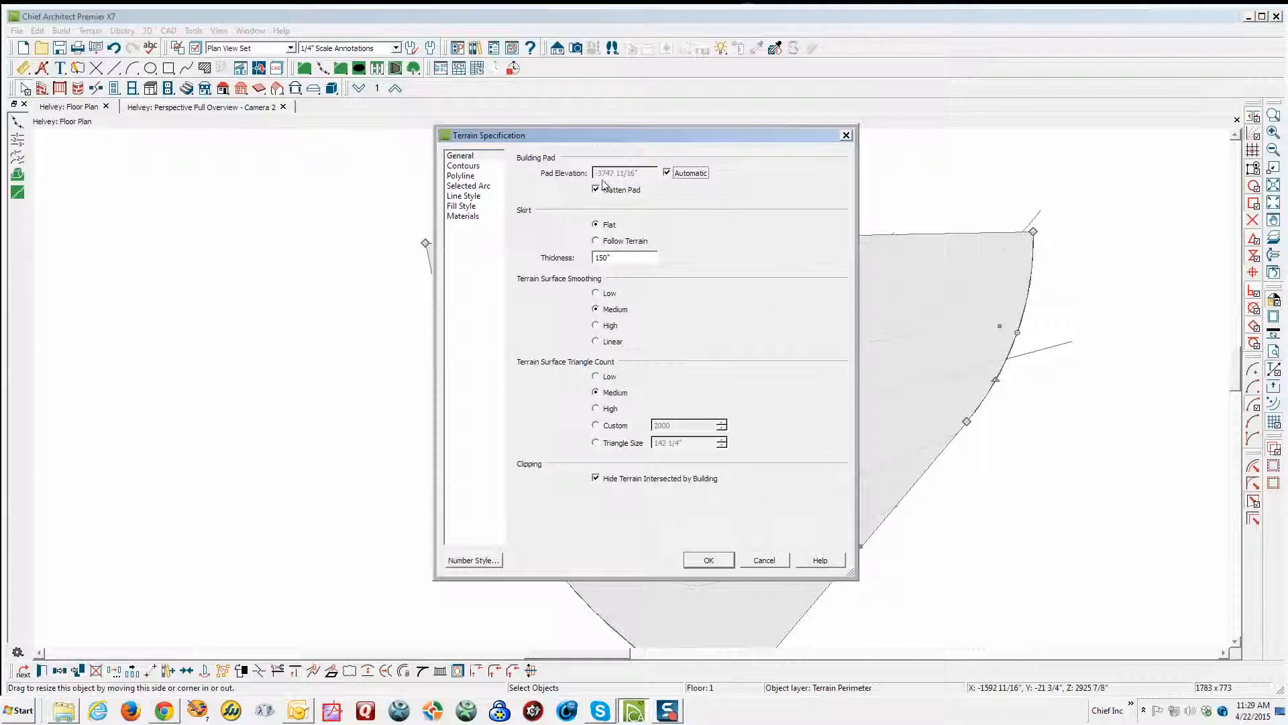
click(762, 564)
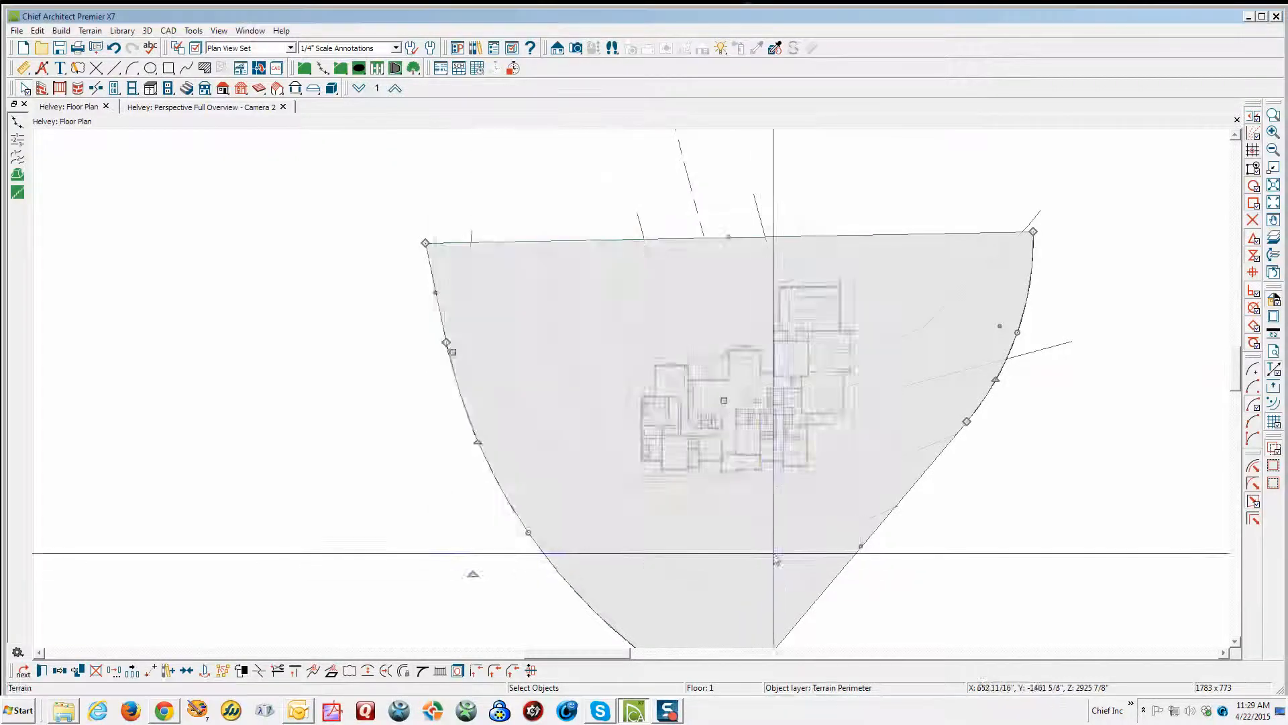
double_click(901, 343)
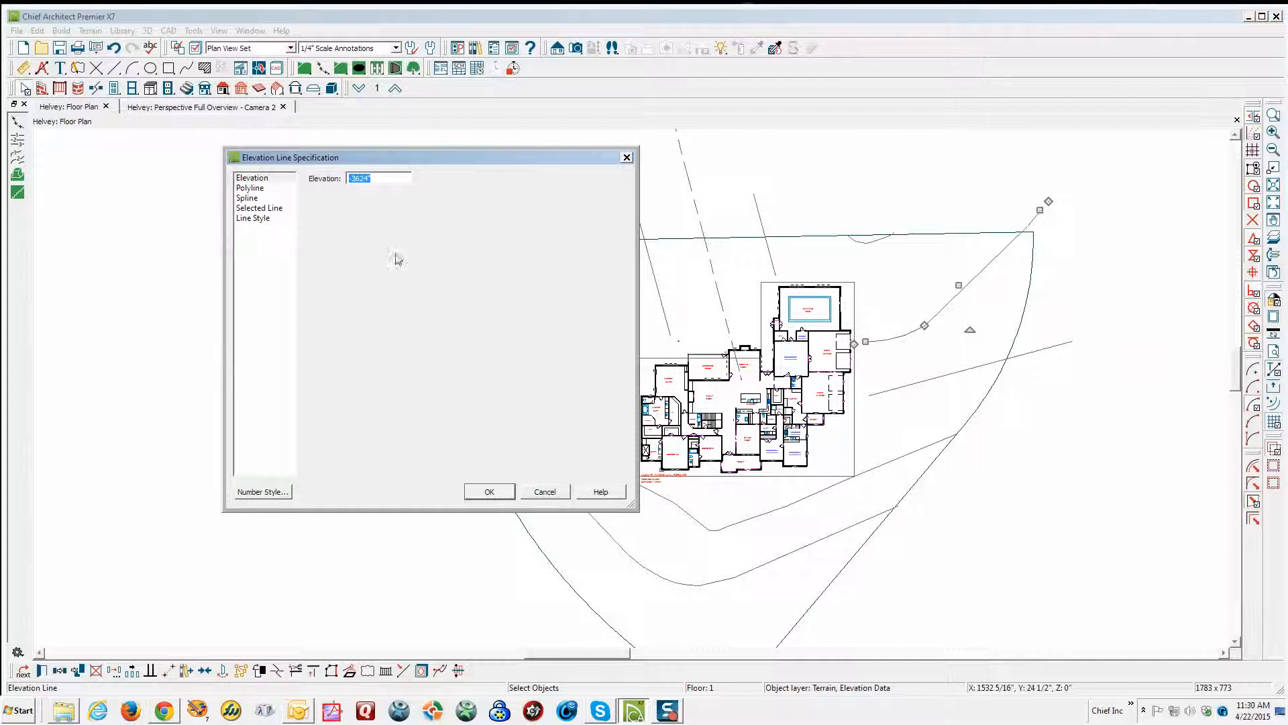
click(547, 492)
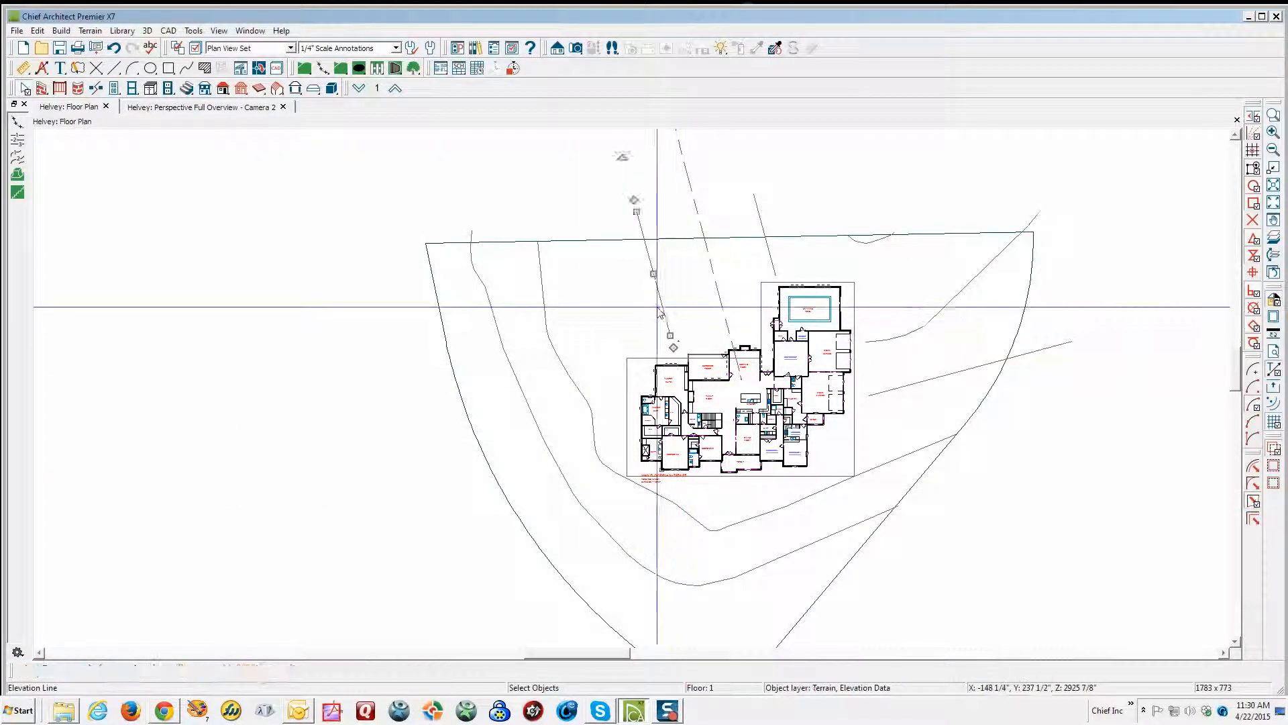
- Check the elevations of the line behind the master suite, the outer front curve, and the small curve on the rear terrain boundary
double_click(657, 311)
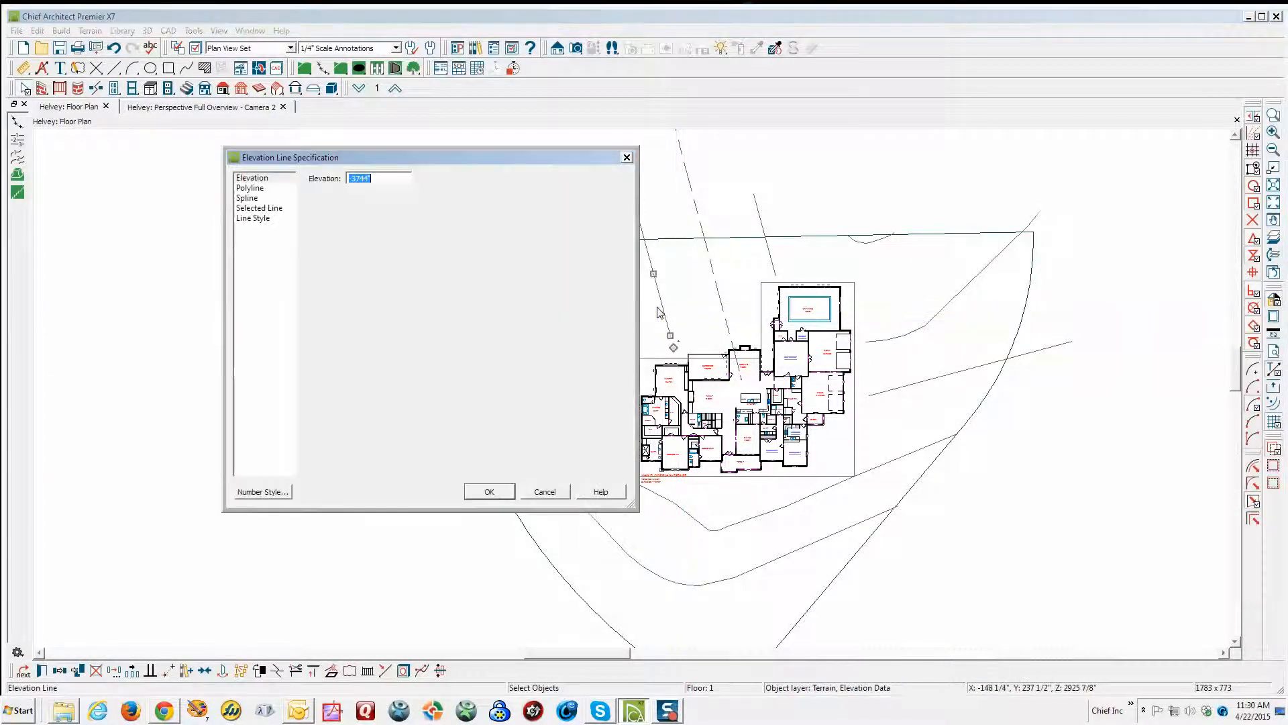
click(546, 492)
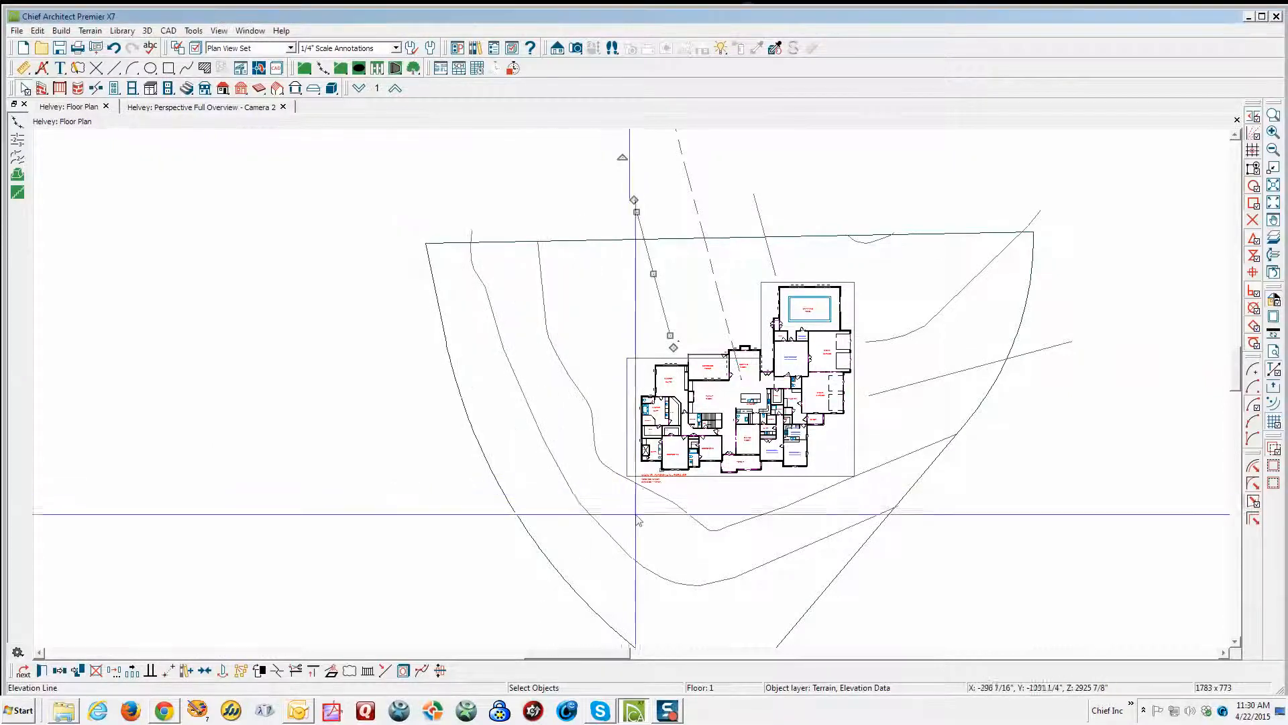
double_click(623, 547)
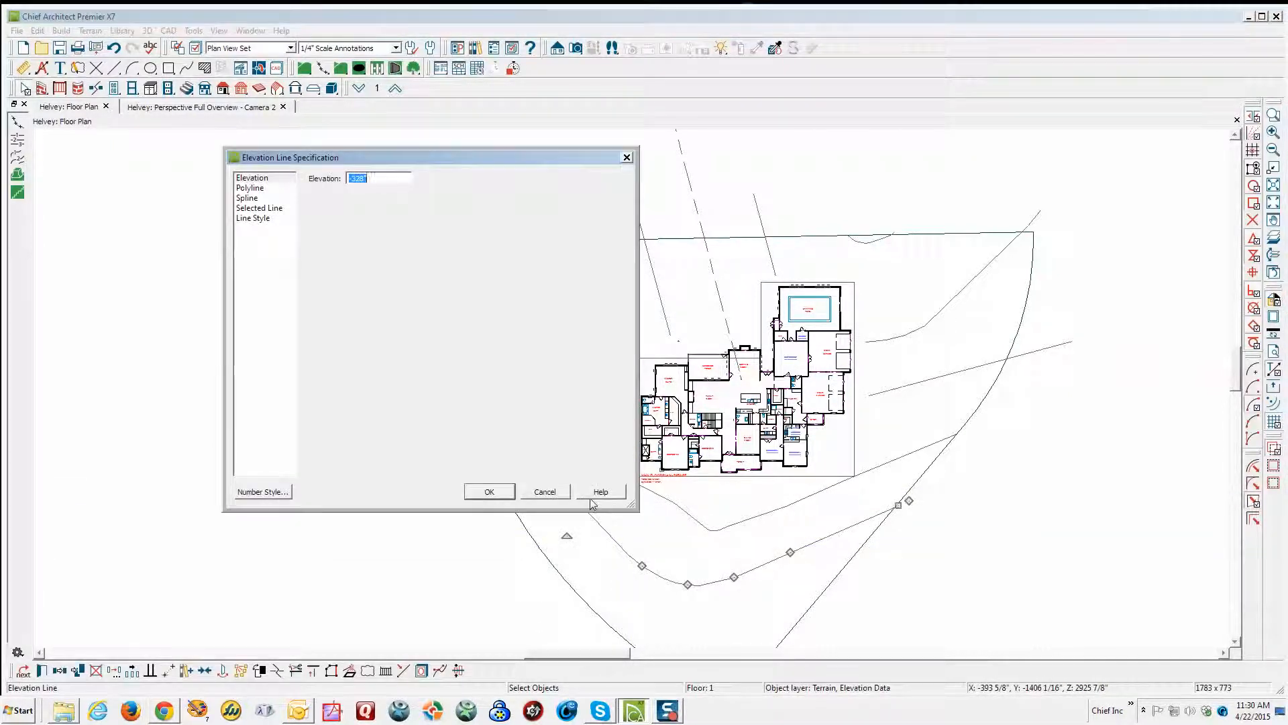
click(545, 492)
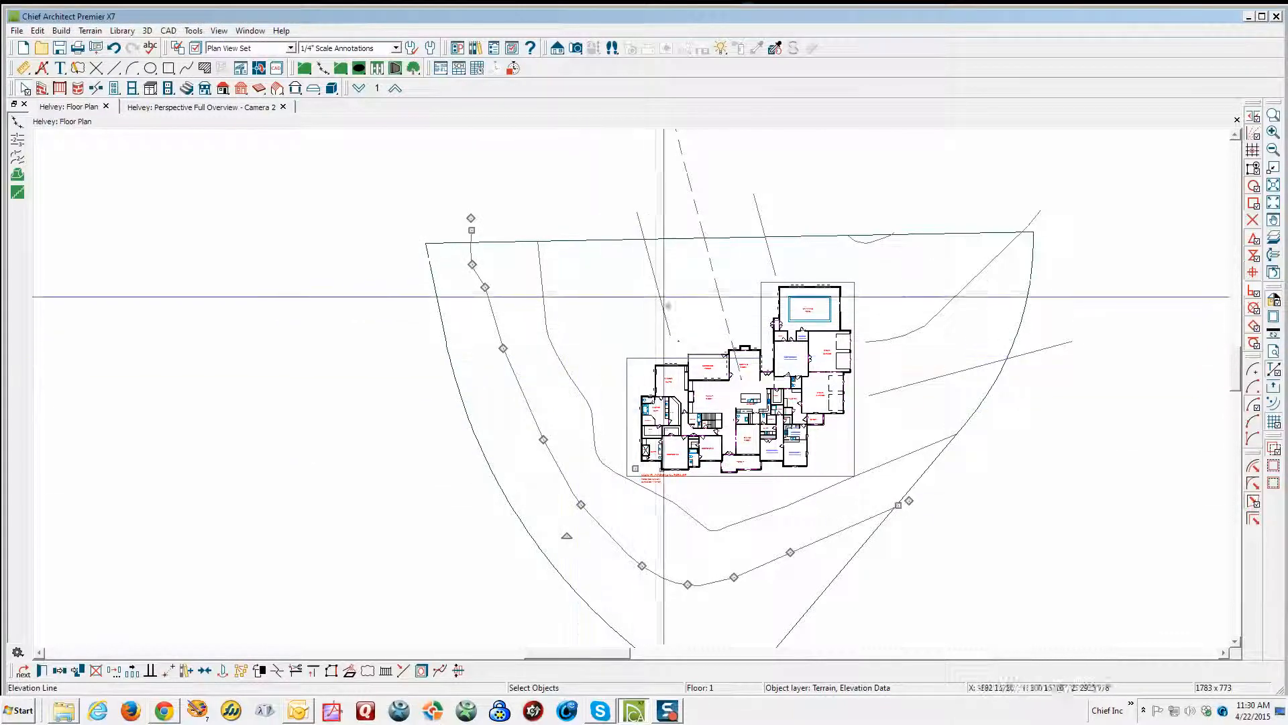
double_click(873, 239)
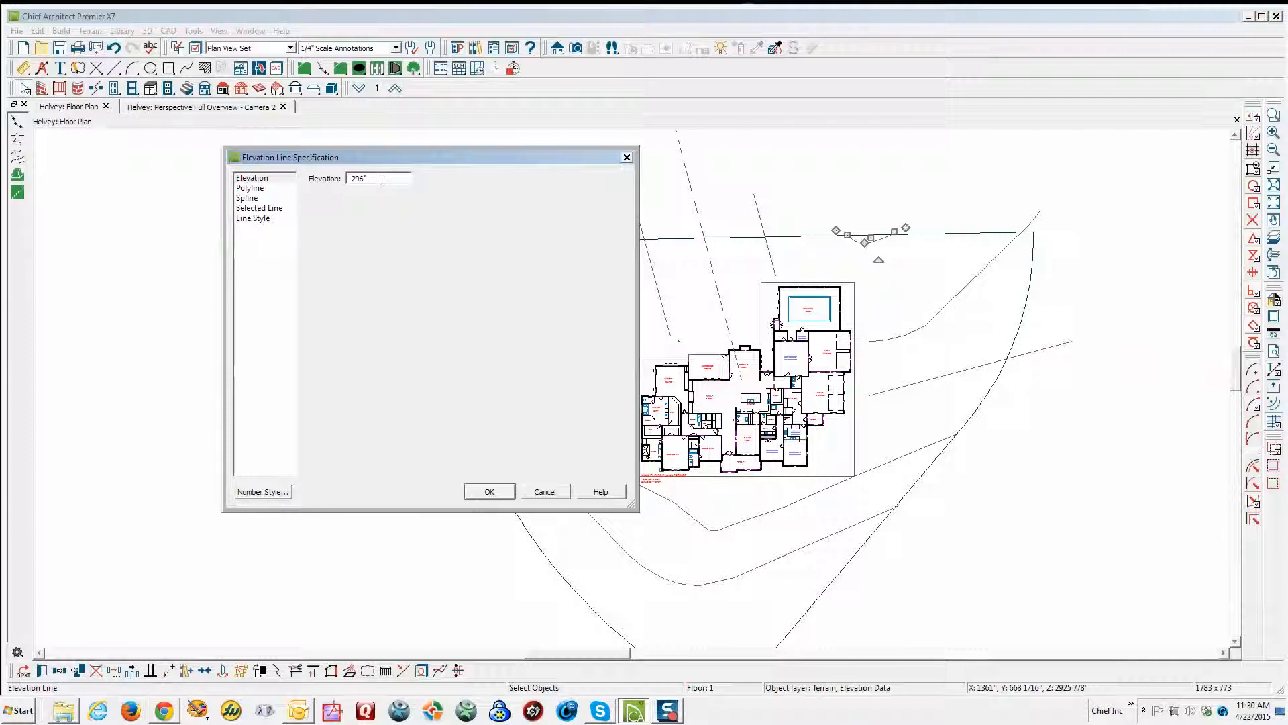
drag(404, 167, 641, 312)
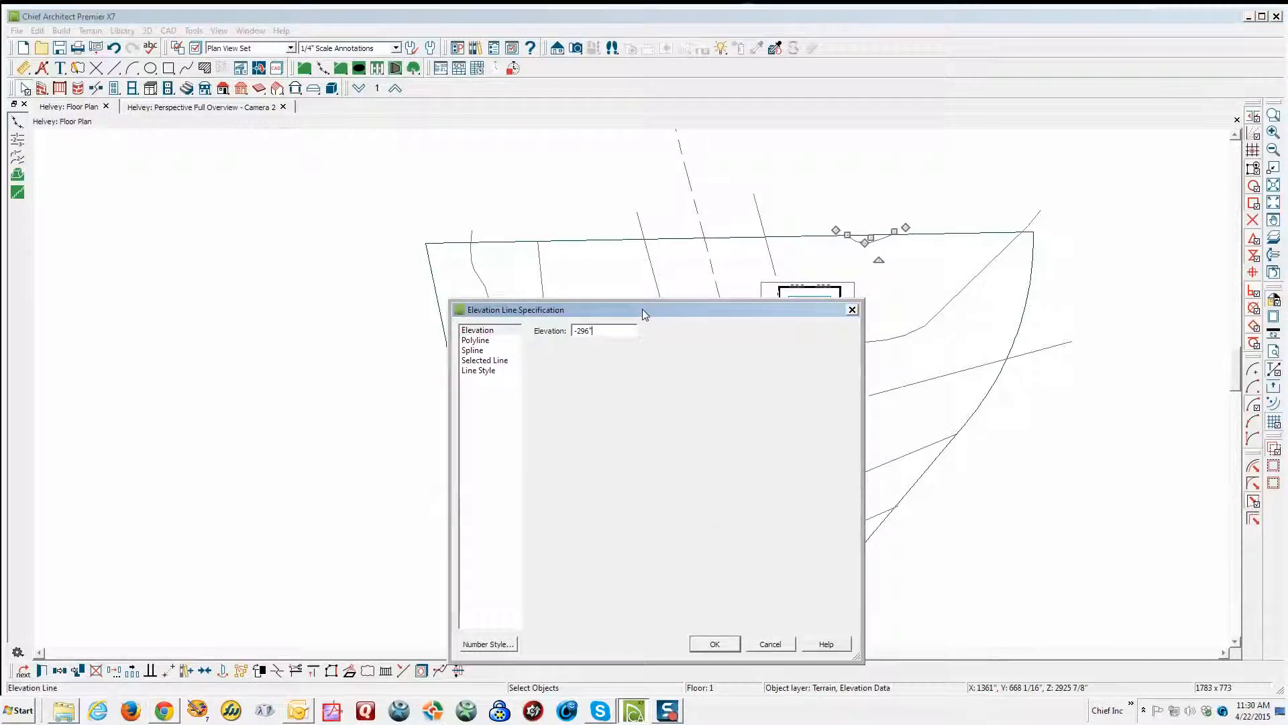
click(769, 644)
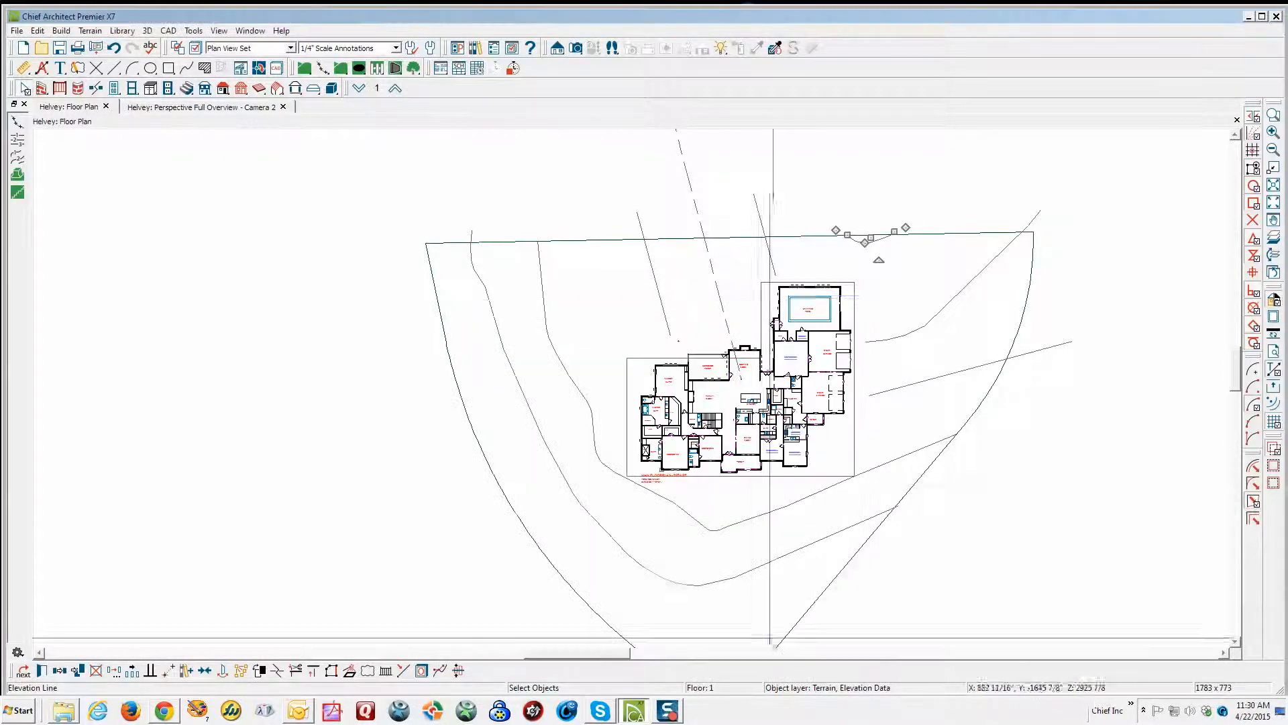
- Check the shared elevation of the curved garage-side line and the short line behind the pool, plus the small rear-boundary curve's elevation
click(947, 304)
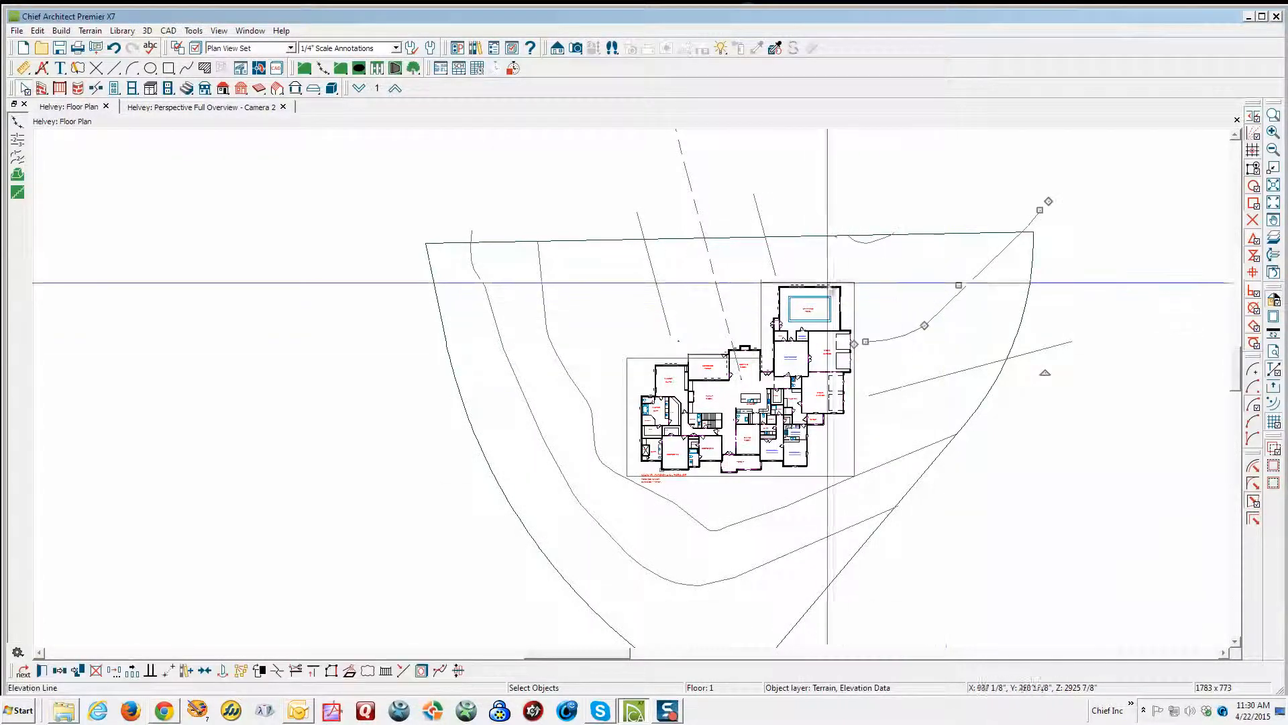
shift+click(773, 264)
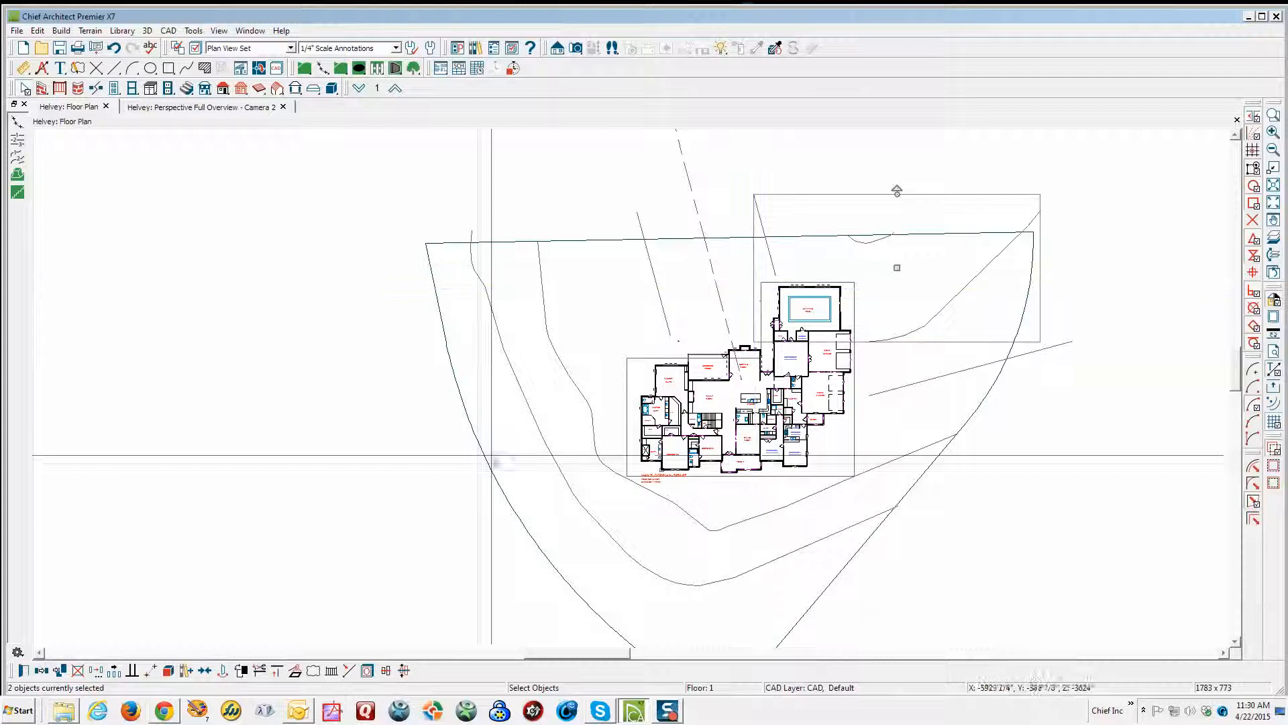
click(23, 670)
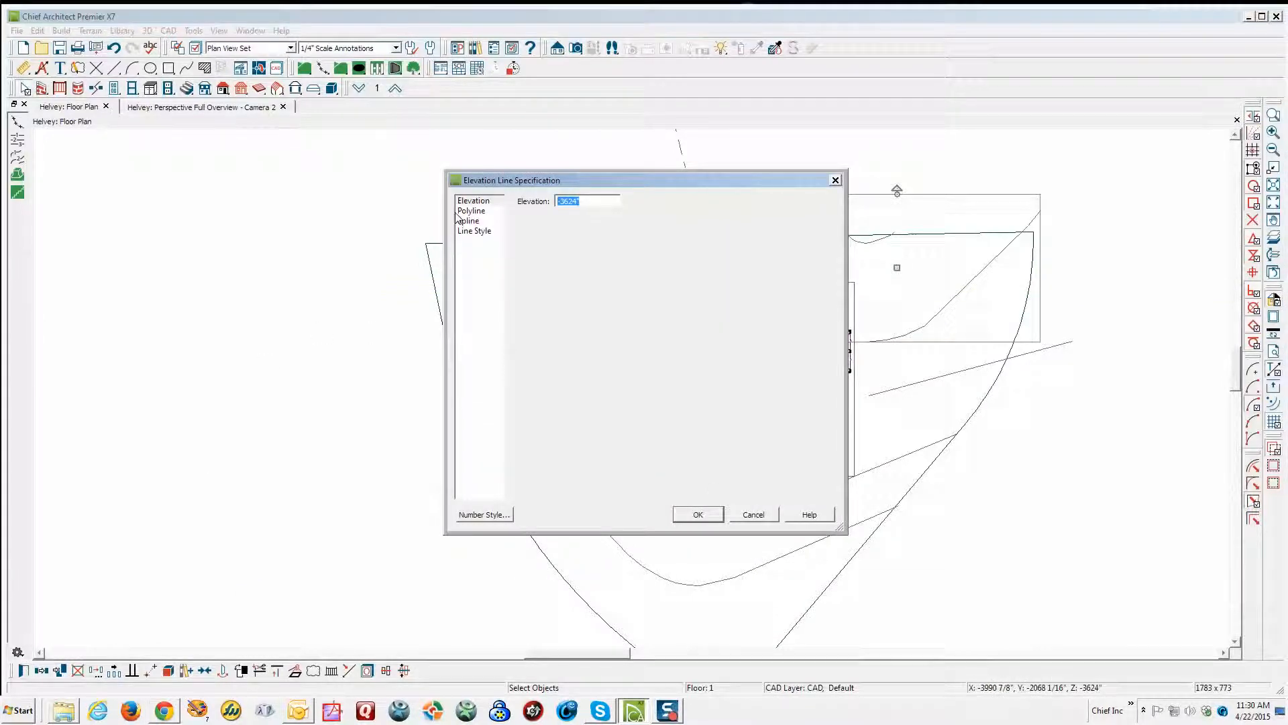
click(754, 514)
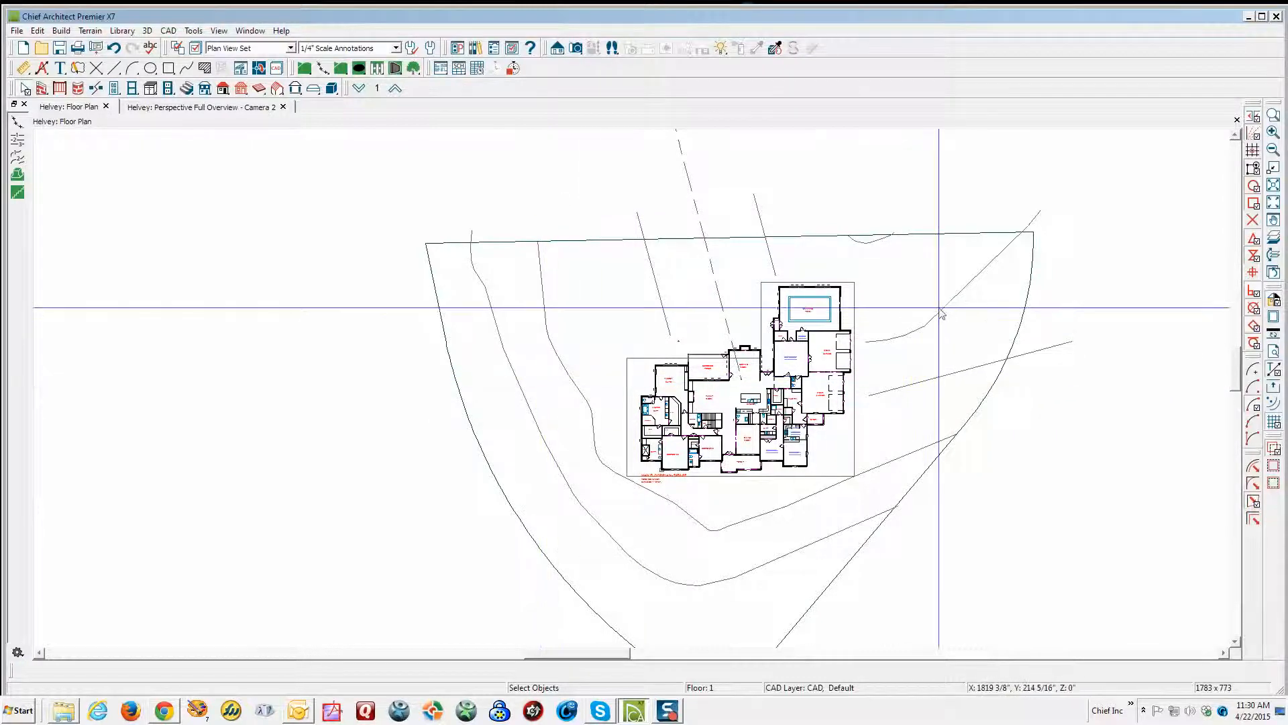
double_click(881, 240)
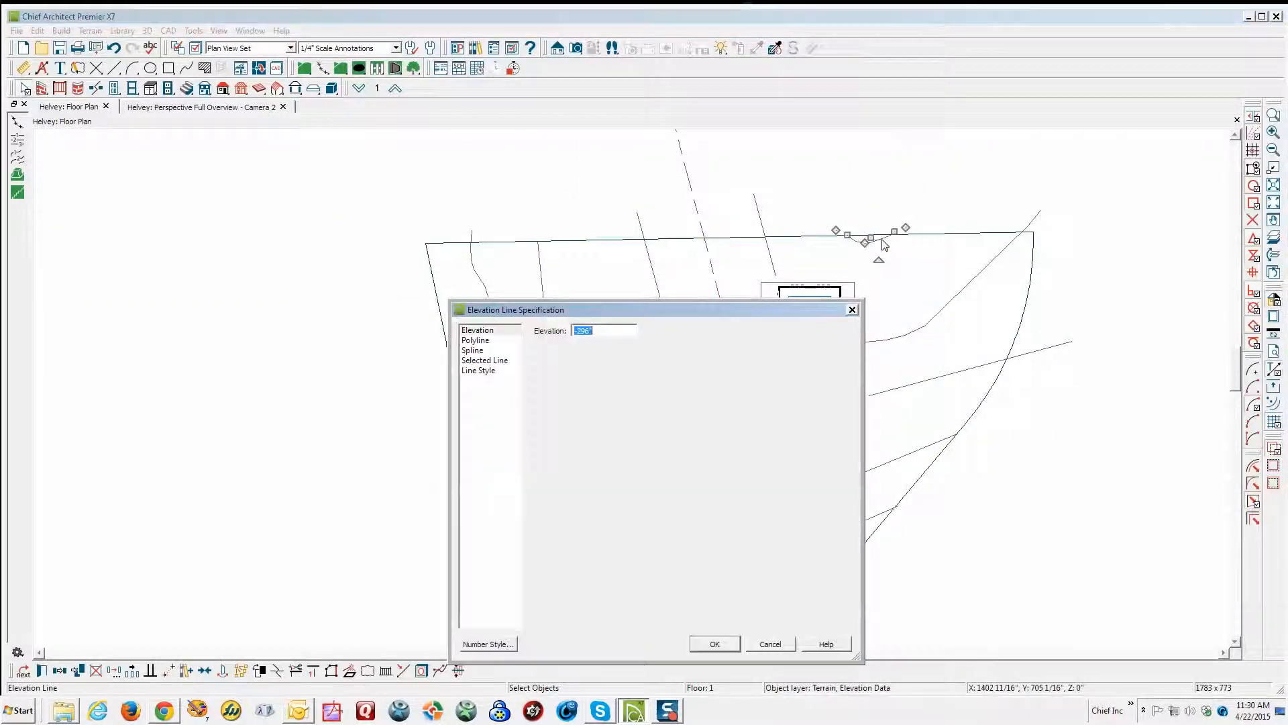
click(785, 647)
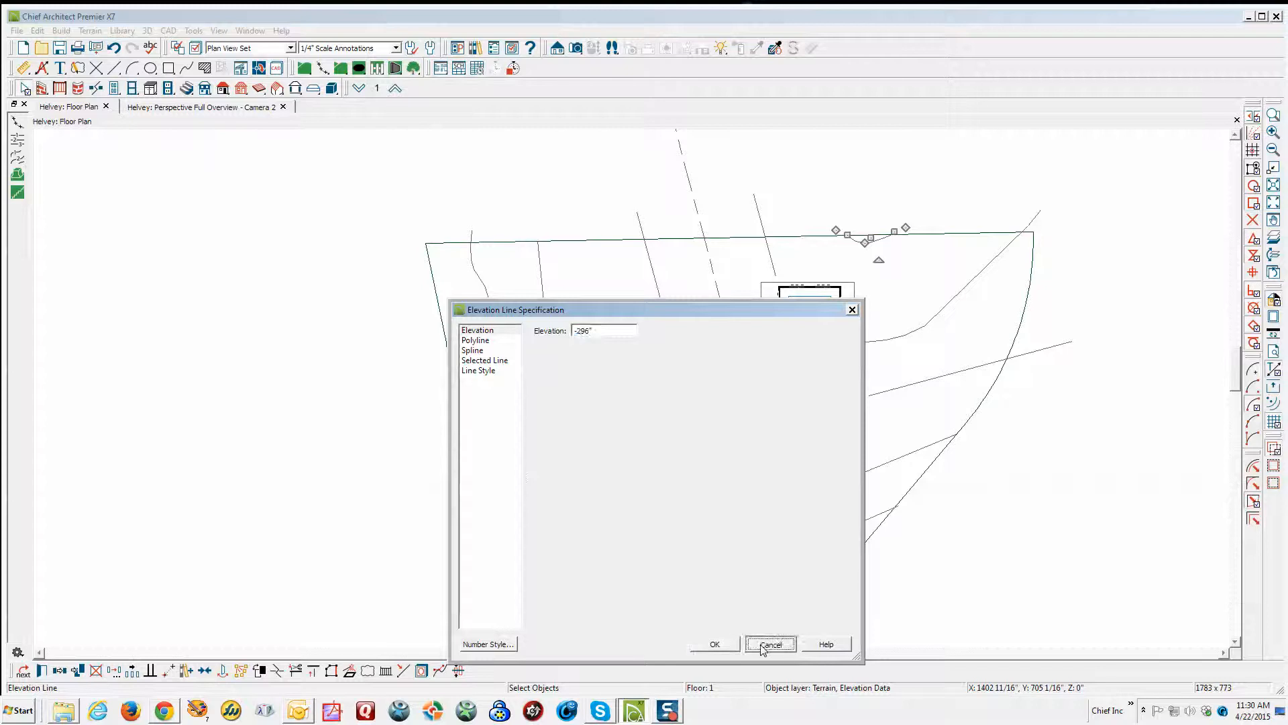
click(907, 333)
click(754, 264)
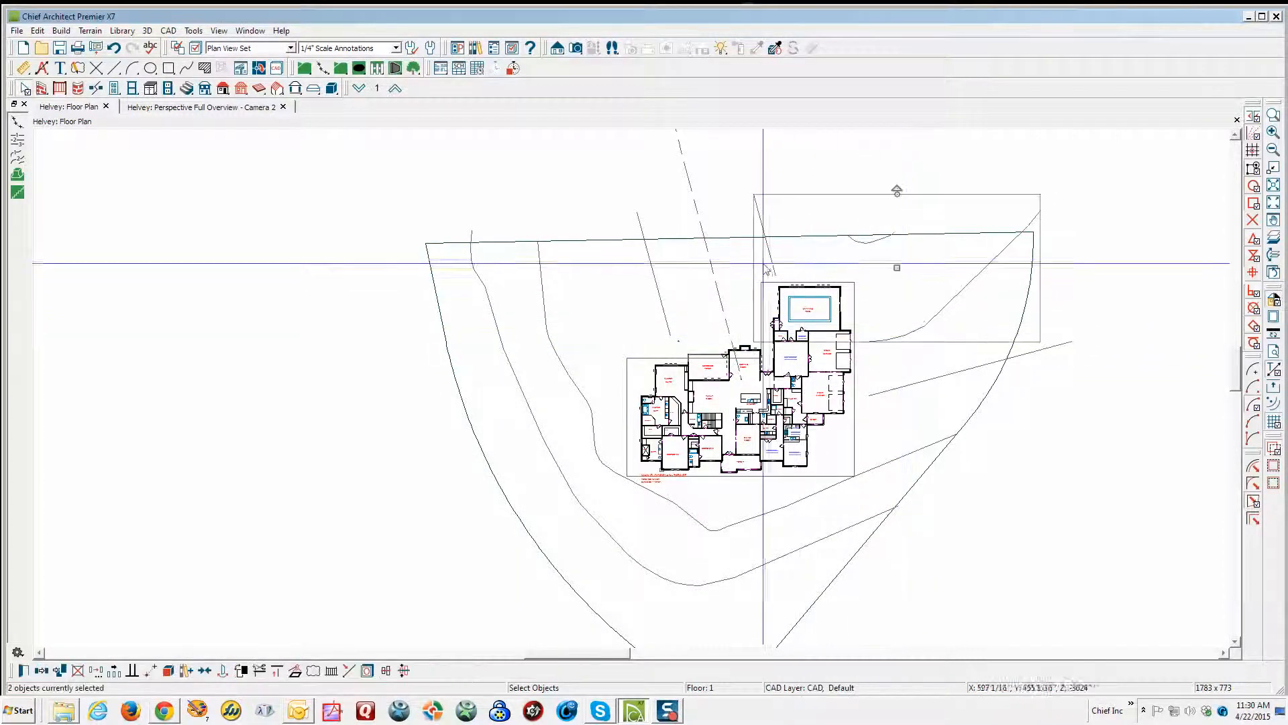
click(29, 670)
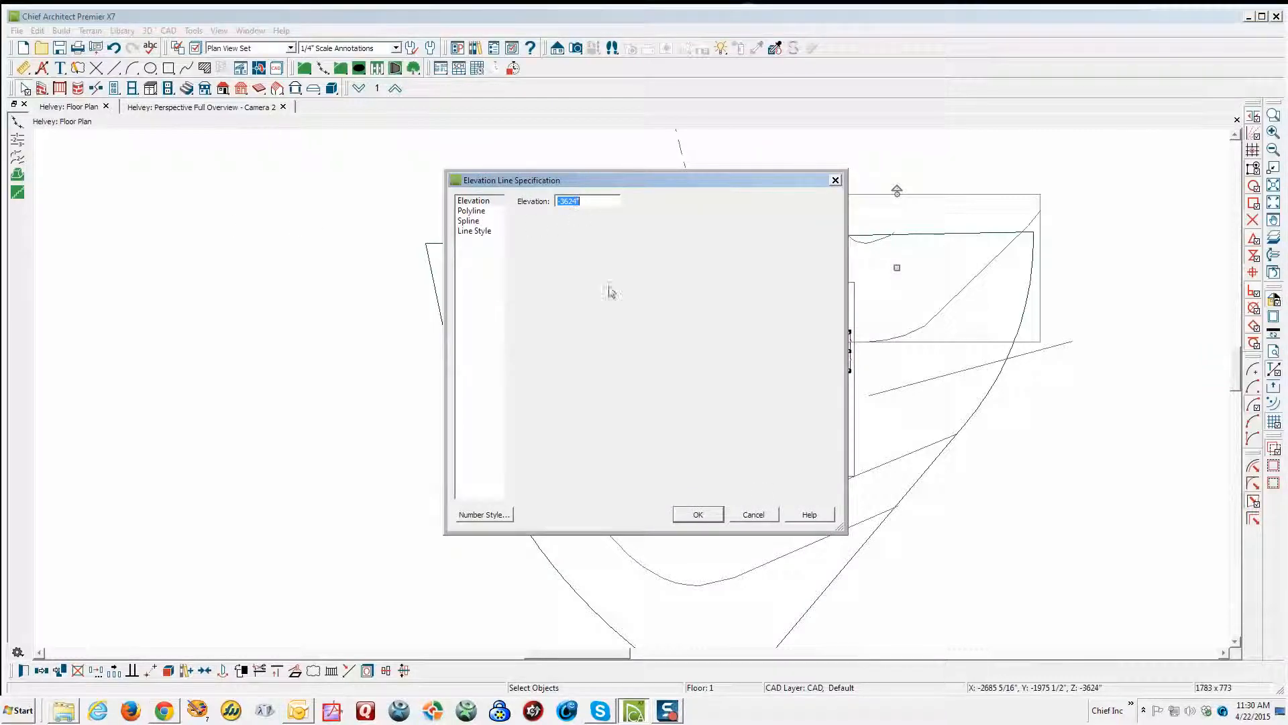
click(753, 514)
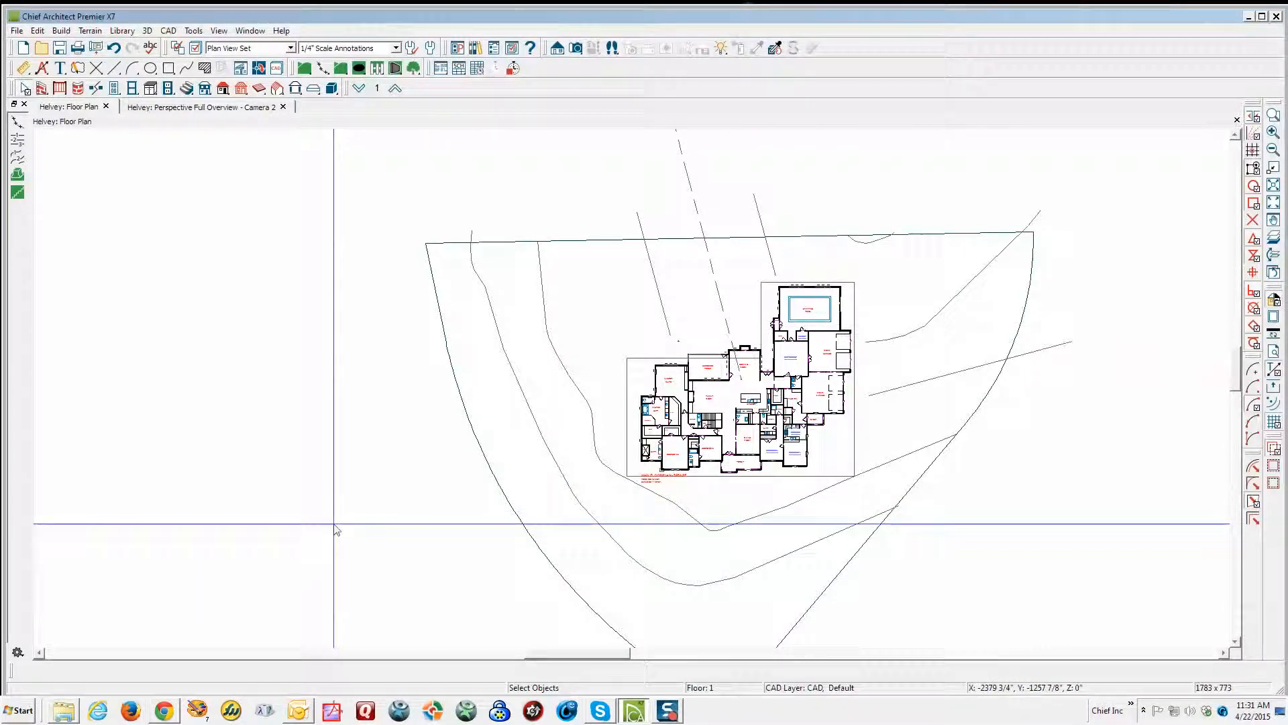
- Close the perspective overview camera and check the elevation of the flat region around the house in the floor plan
key(ctrl+Tab)
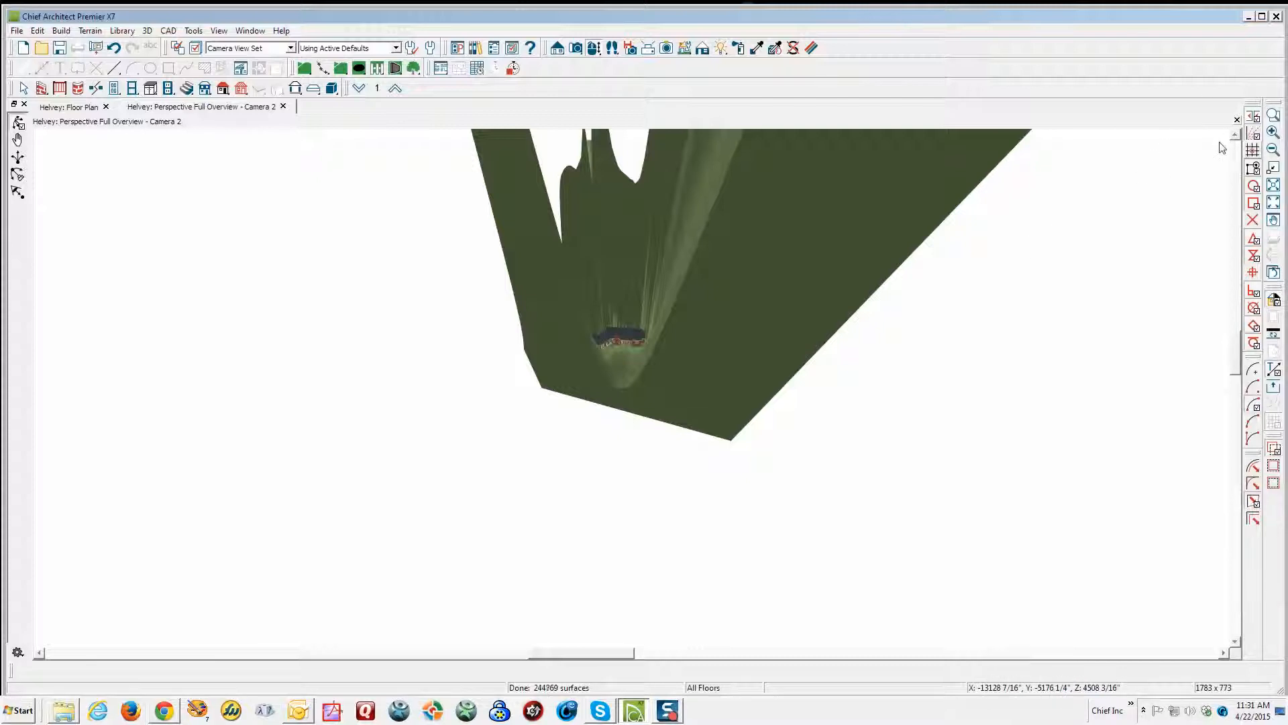
click(1237, 119)
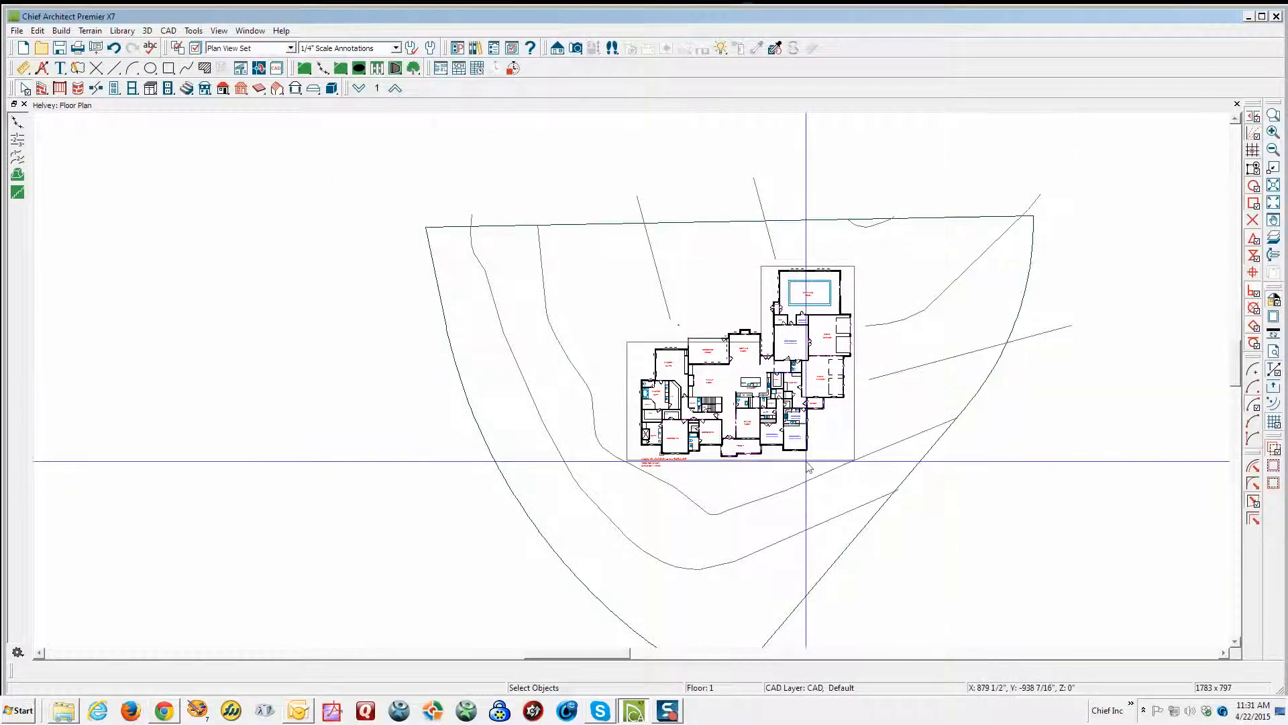
double_click(716, 419)
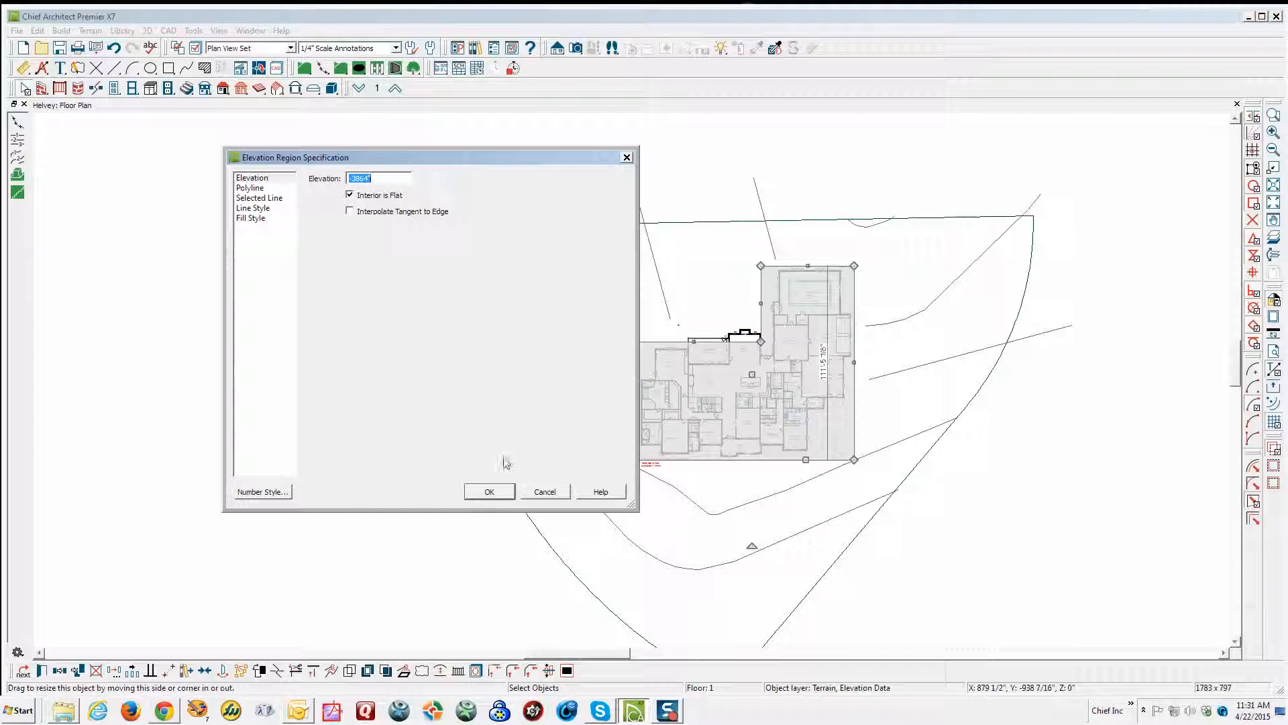
click(545, 491)
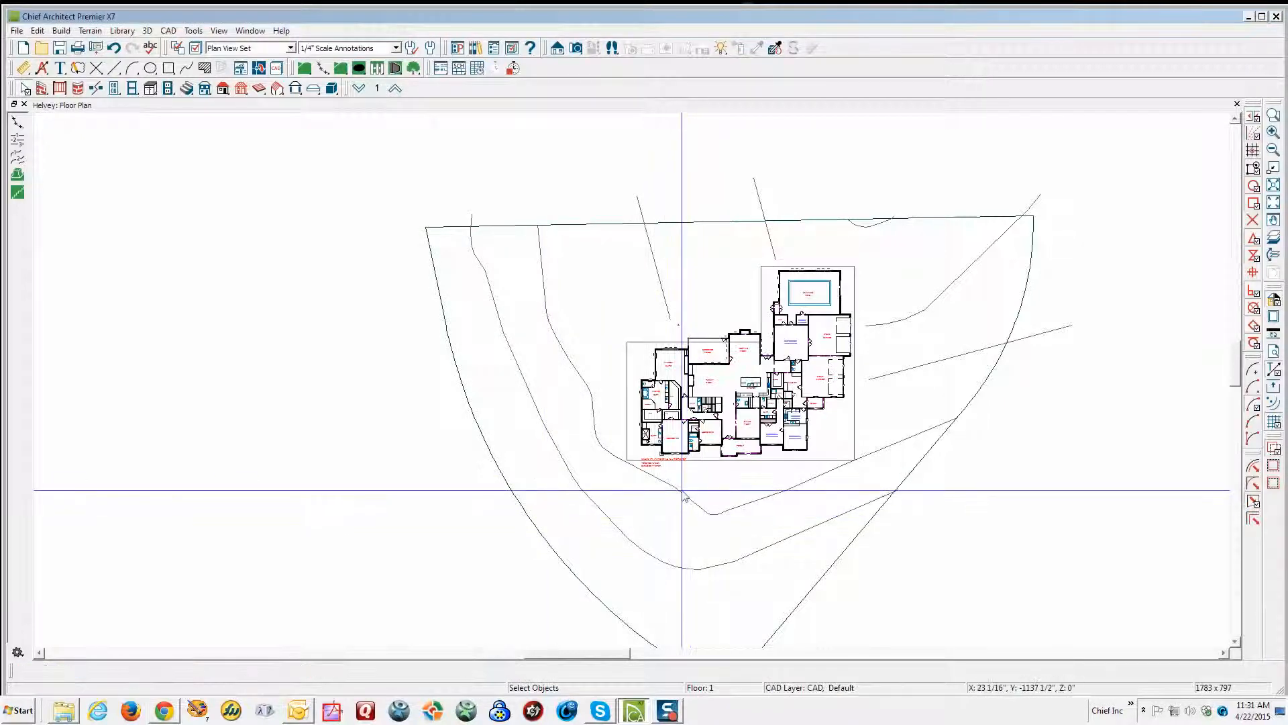
- Compare the elevations of the inner and outer front curves with the straight line behind the master suite, changing none
double_click(684, 496)
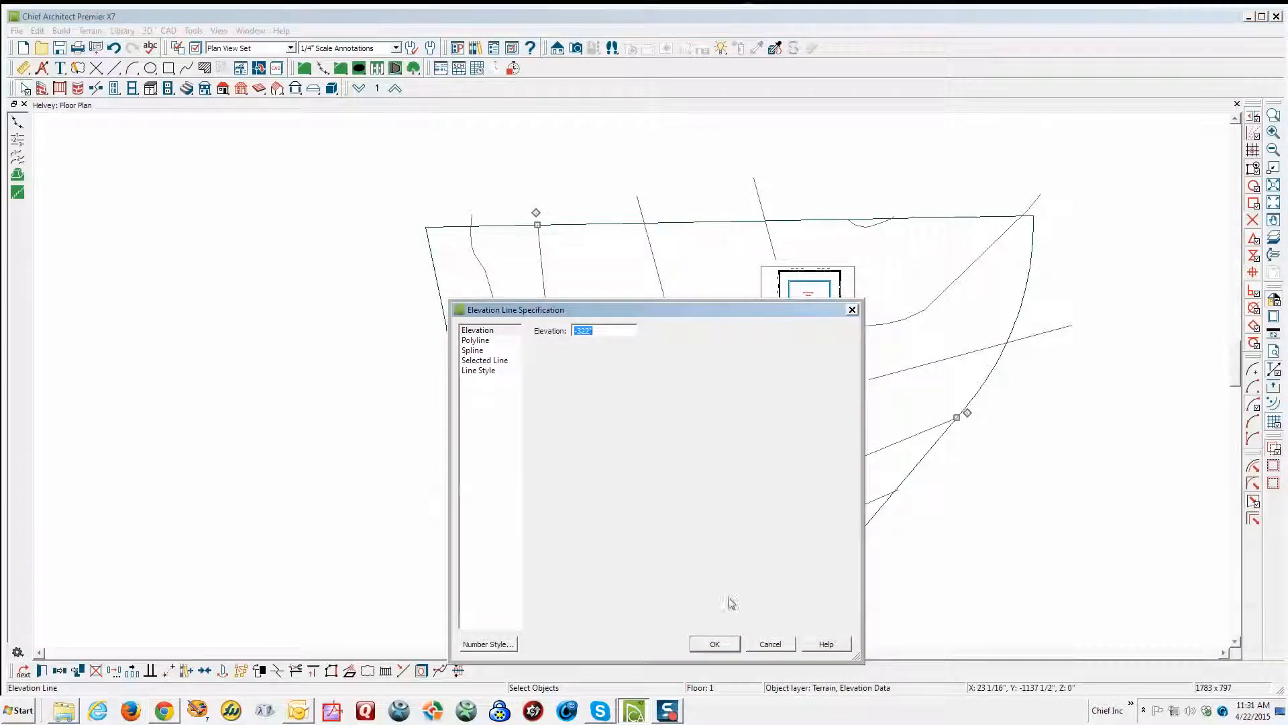
click(770, 644)
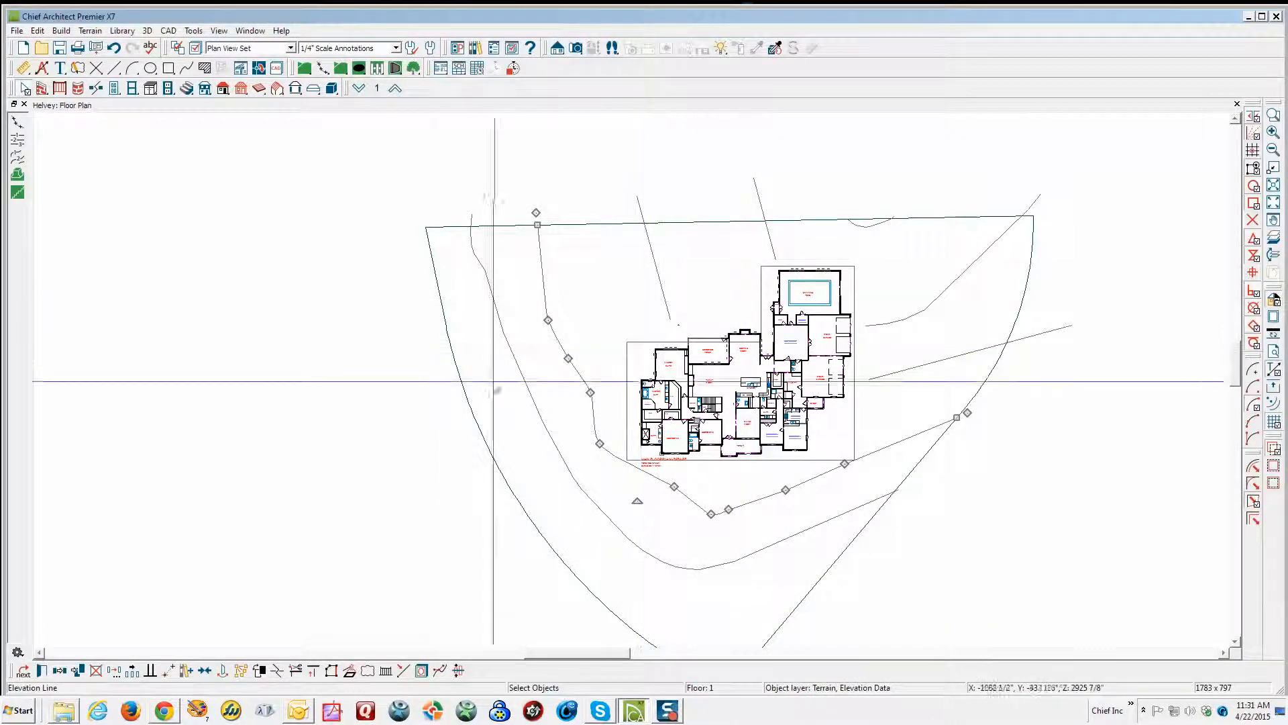
double_click(535, 389)
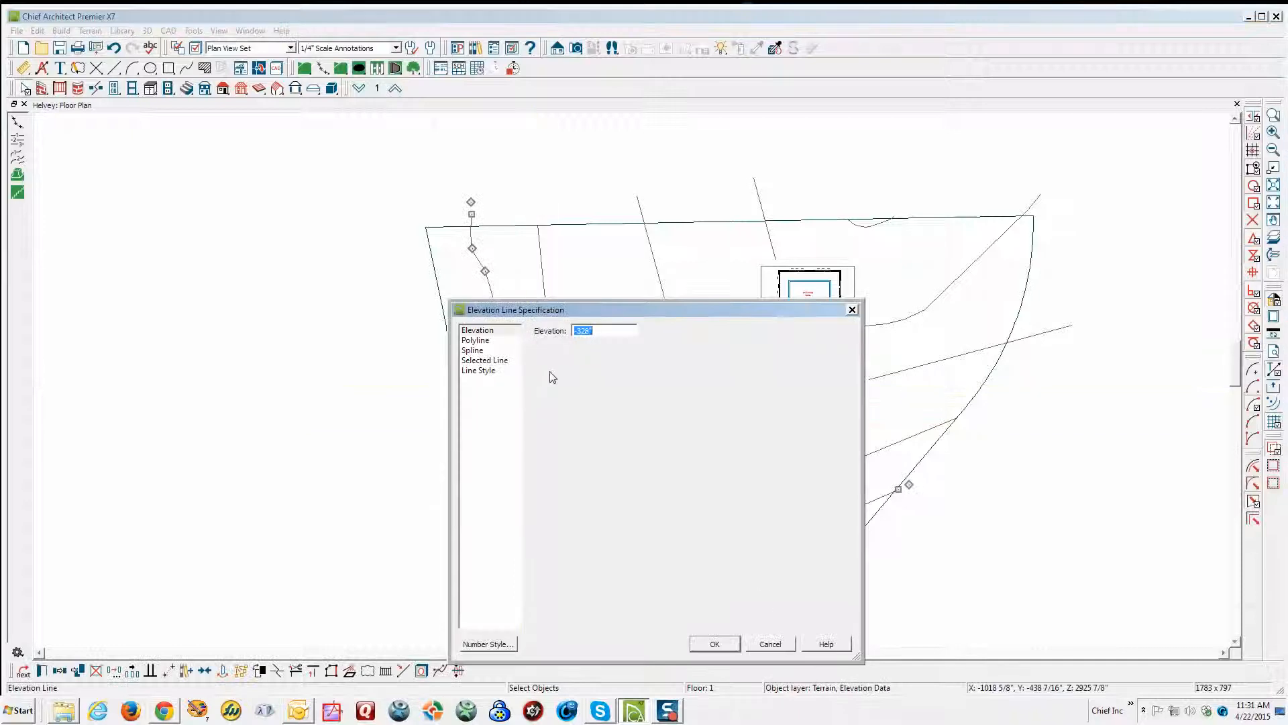
click(769, 644)
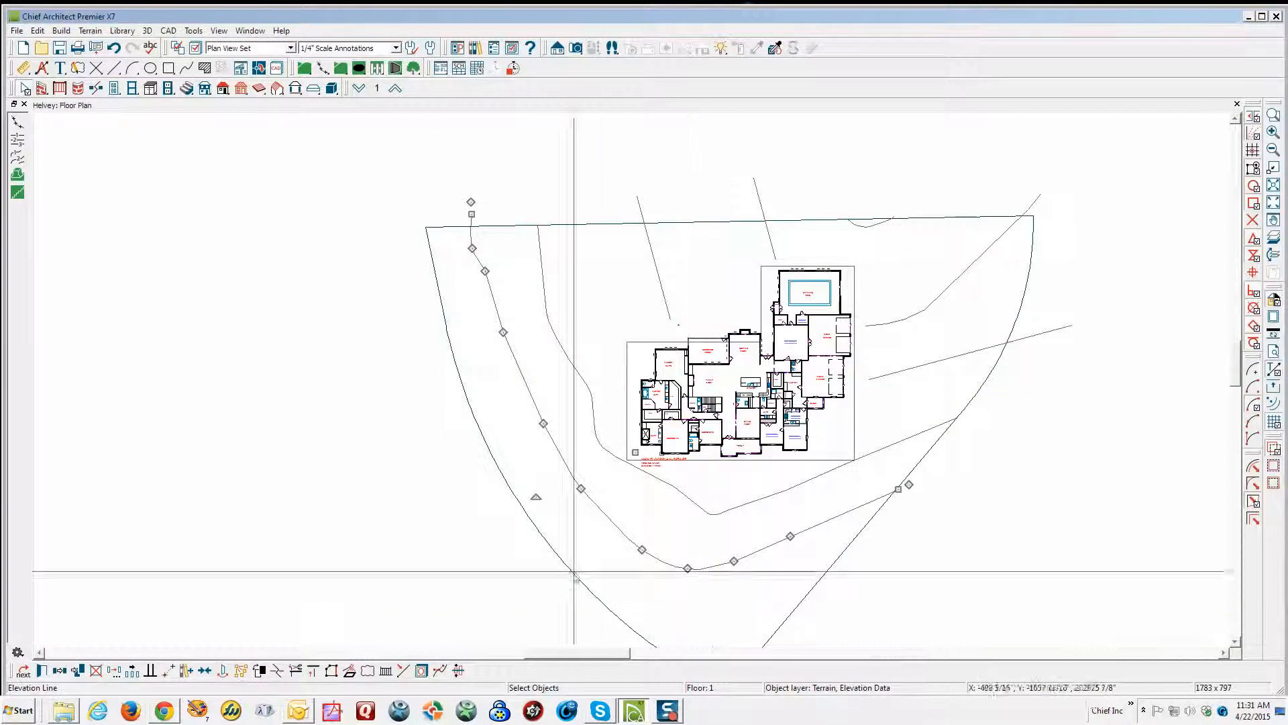
double_click(659, 284)
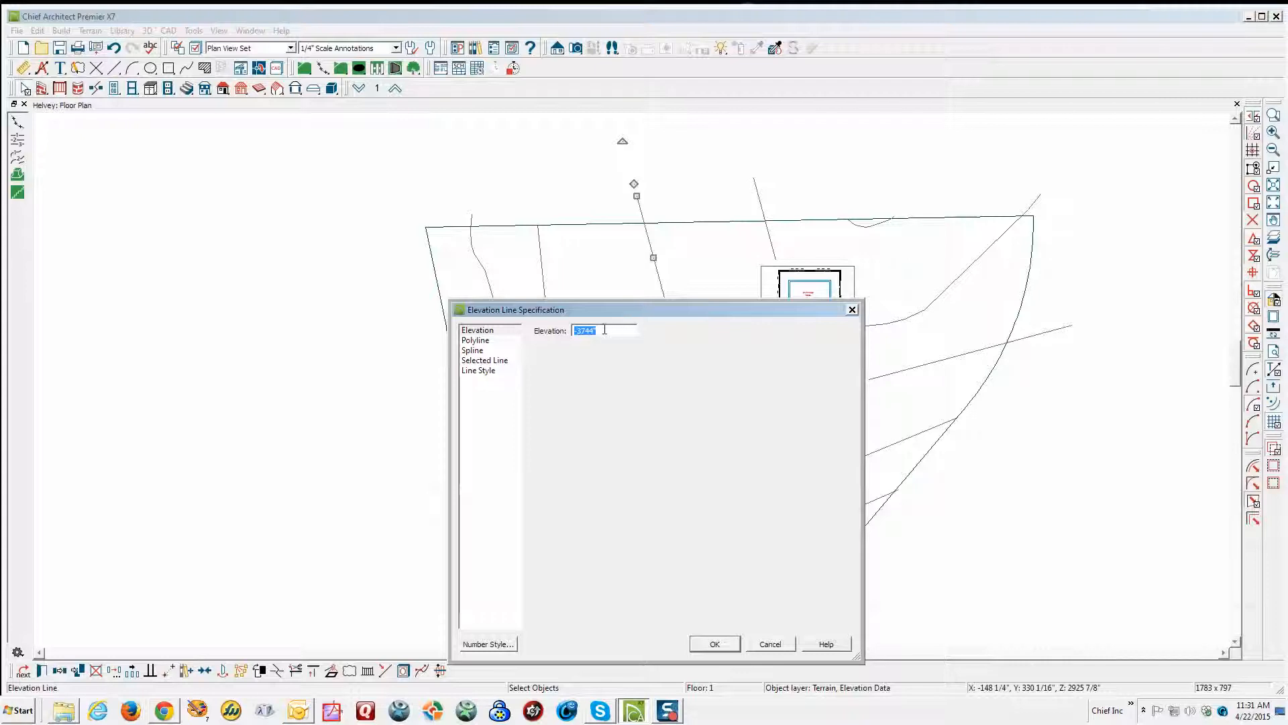
click(756, 640)
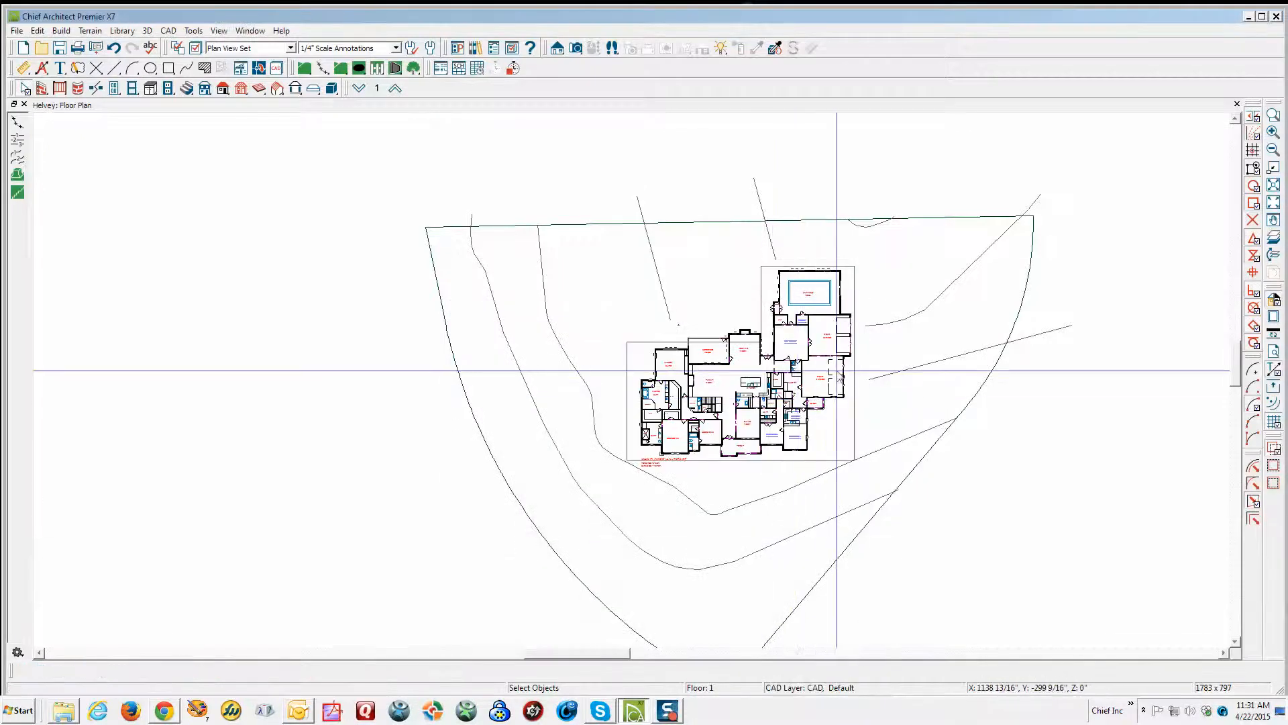
double_click(770, 497)
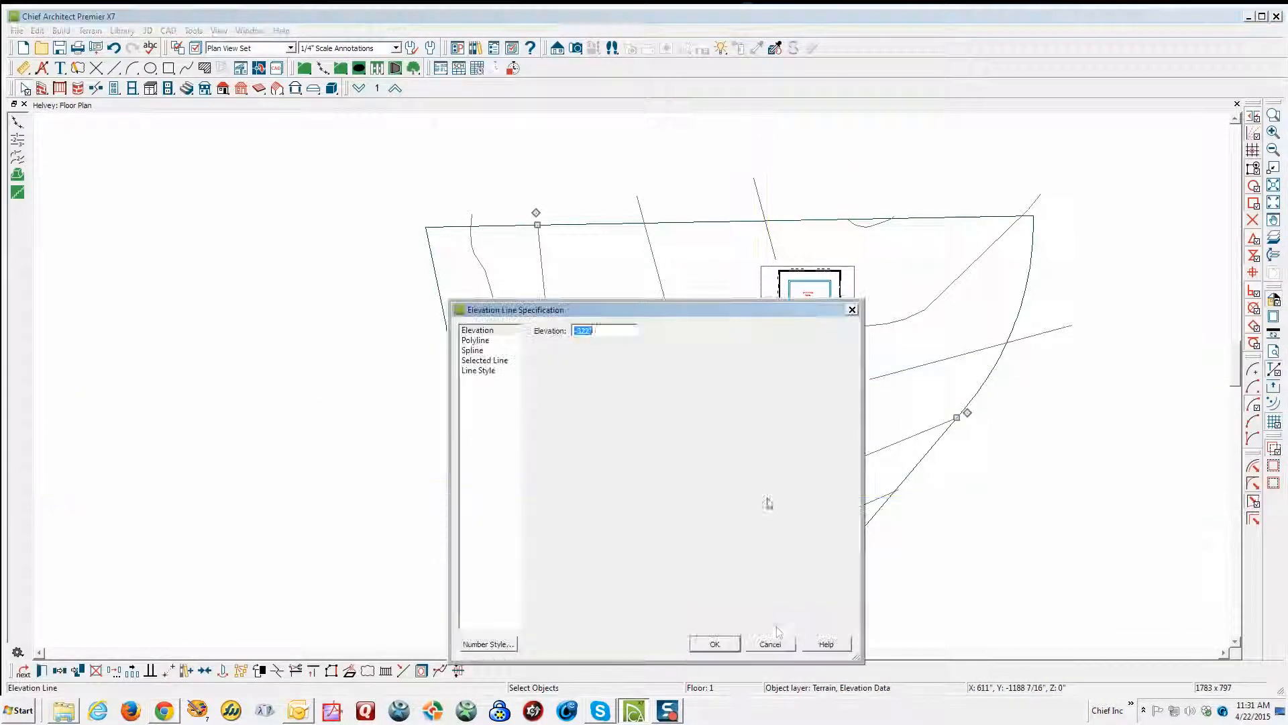
click(770, 643)
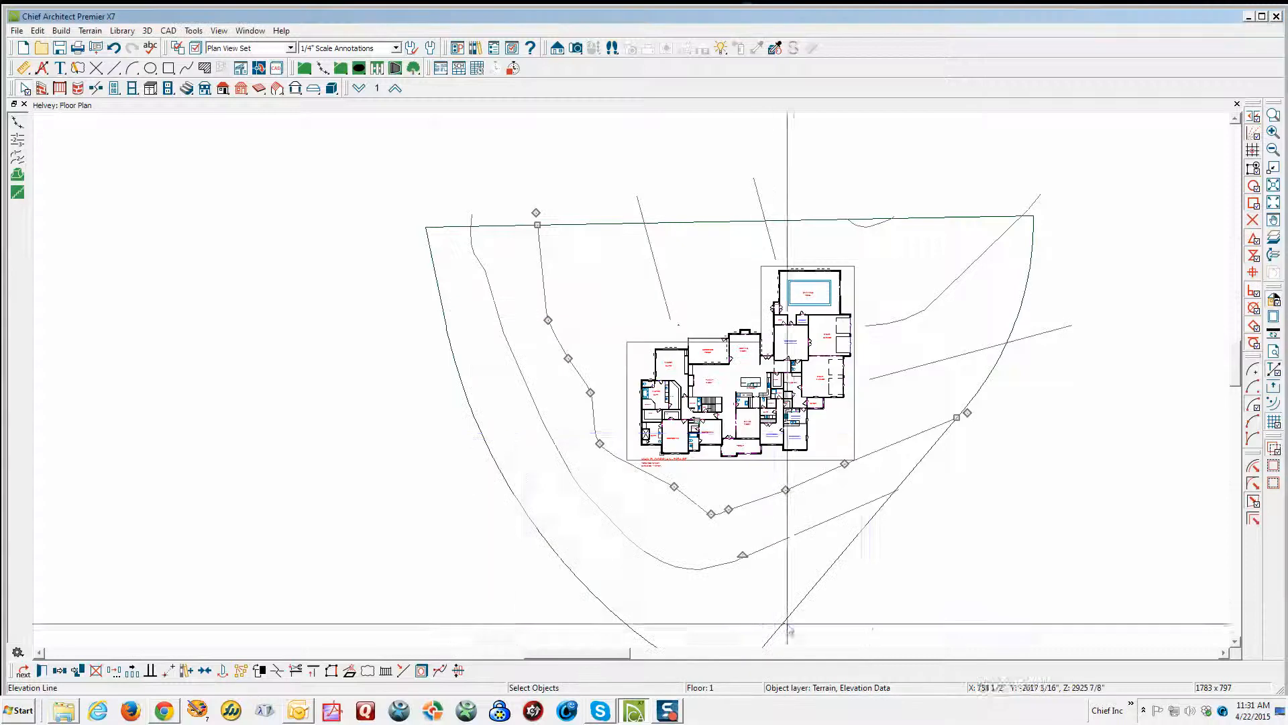
- Set the elevation of the straight line behind the master suite to -300 inches
click(928, 371)
click(928, 364)
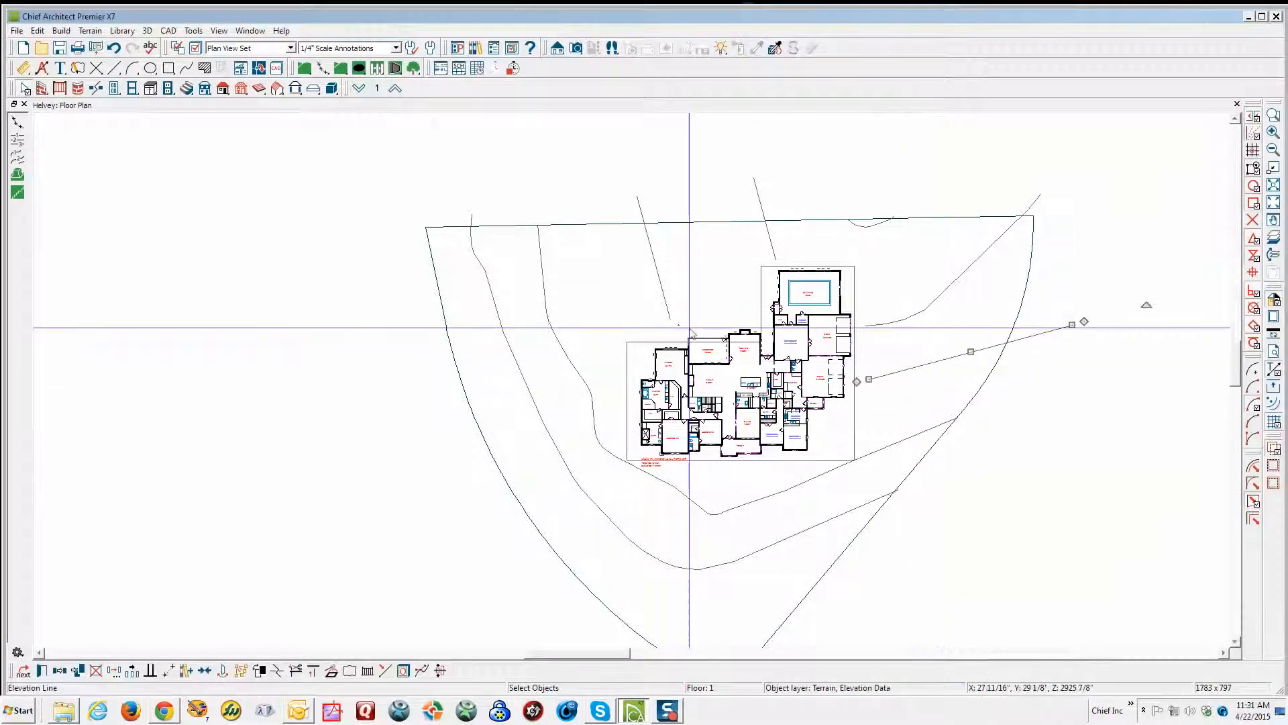
click(653, 273)
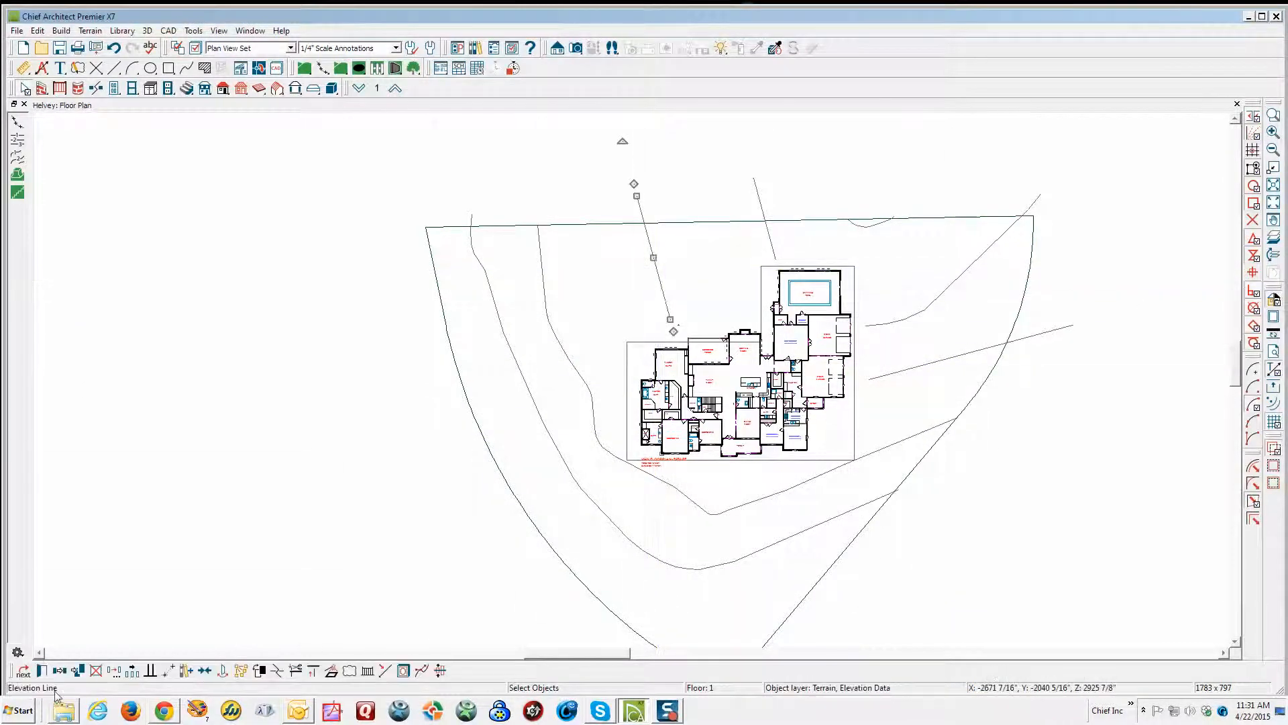
click(42, 671)
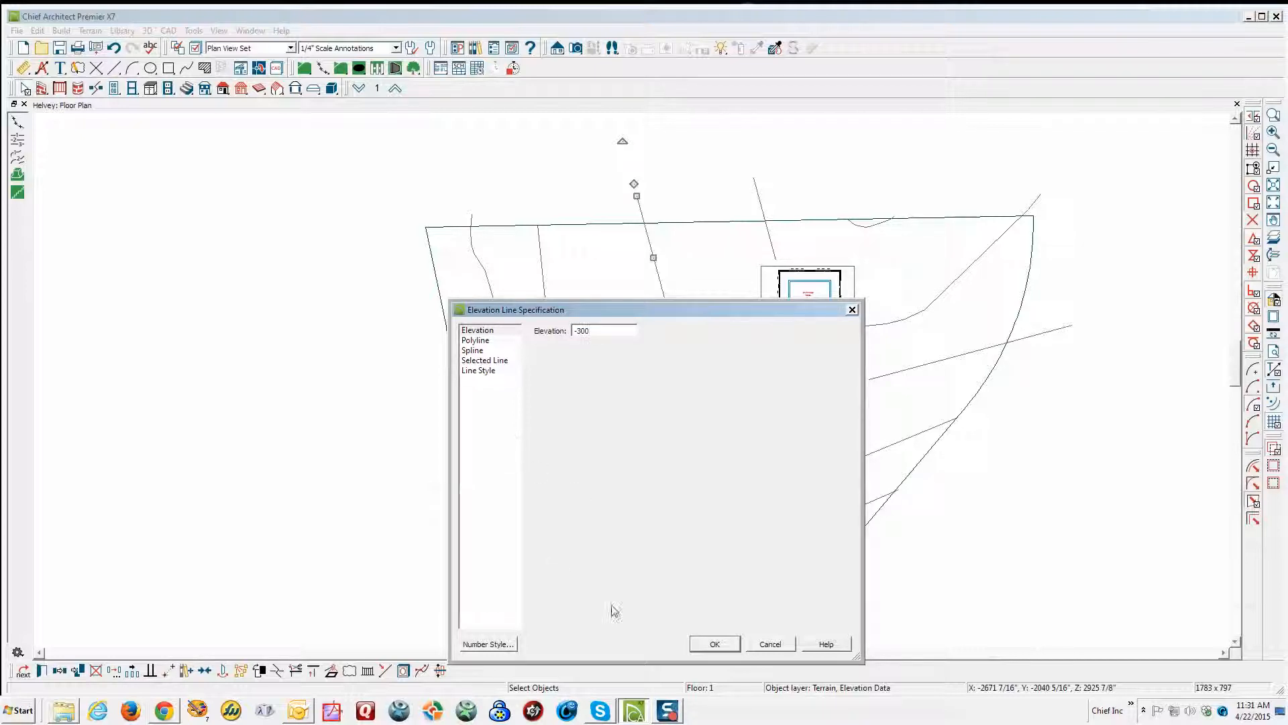
click(728, 645)
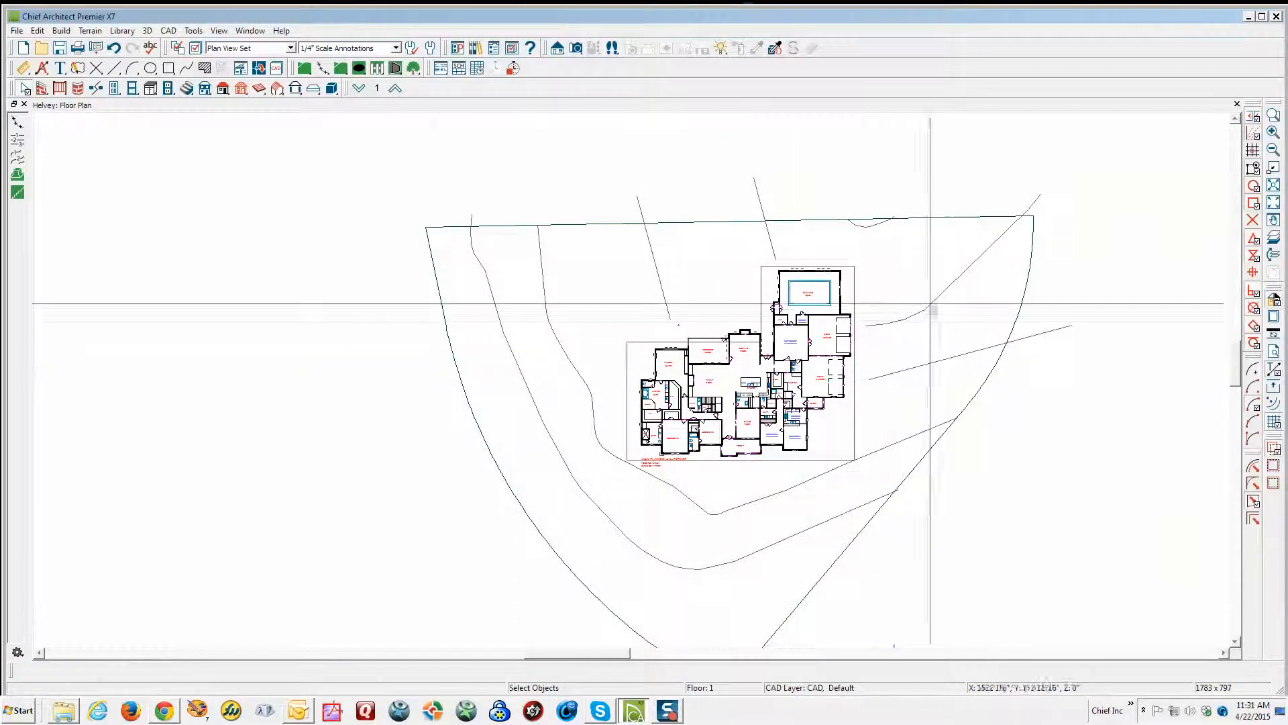
- Set the curved garage-side line and the short line behind the pool to a shared elevation of -290 inches
click(767, 240)
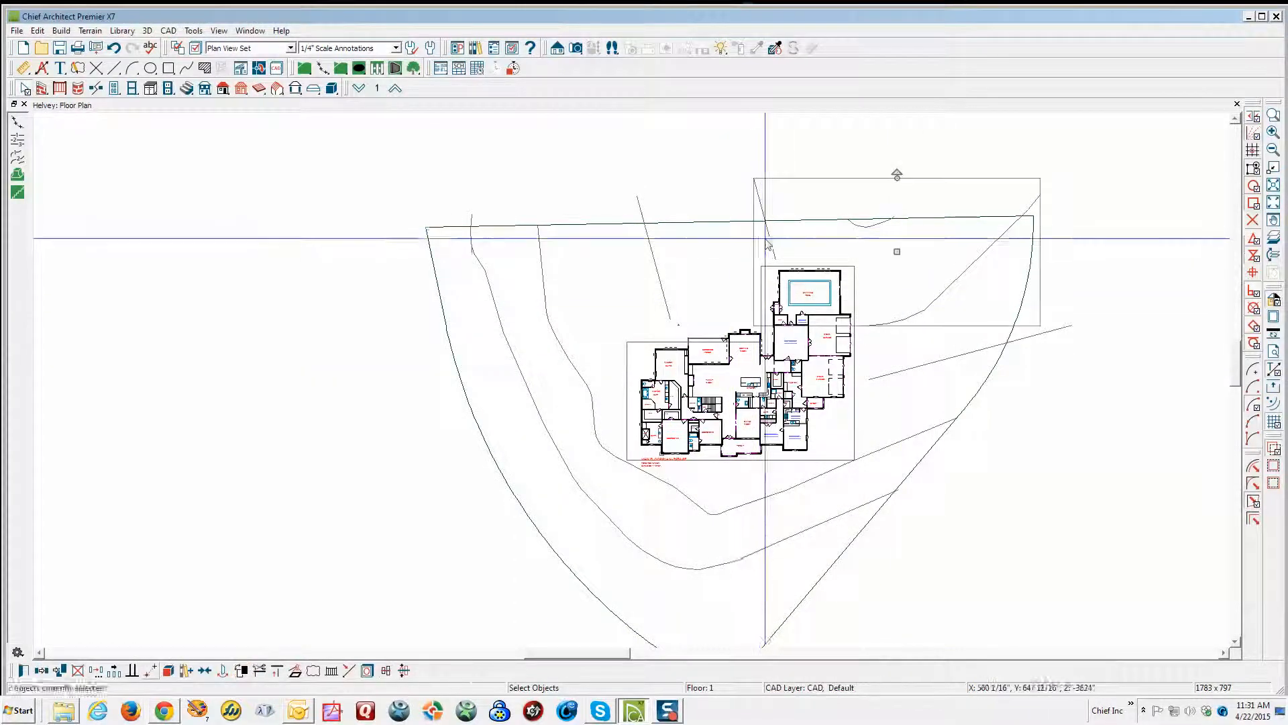
click(22, 670)
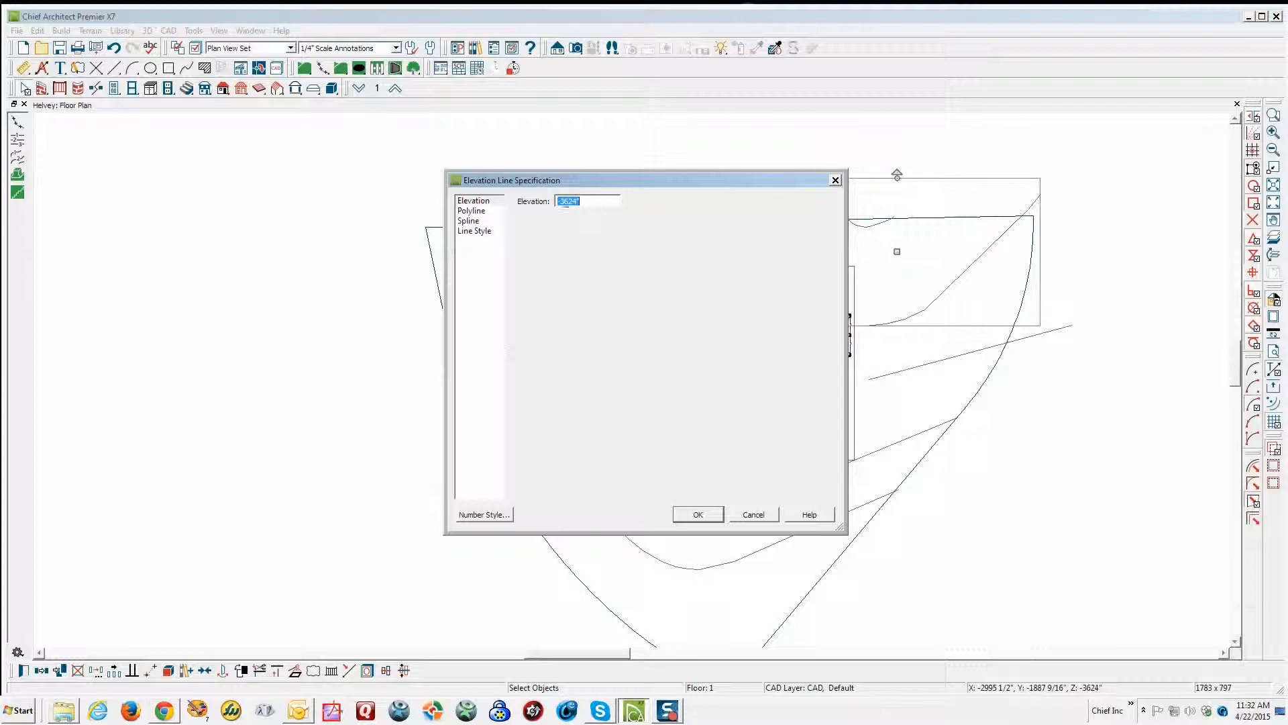
key(BackSpace)
click(698, 514)
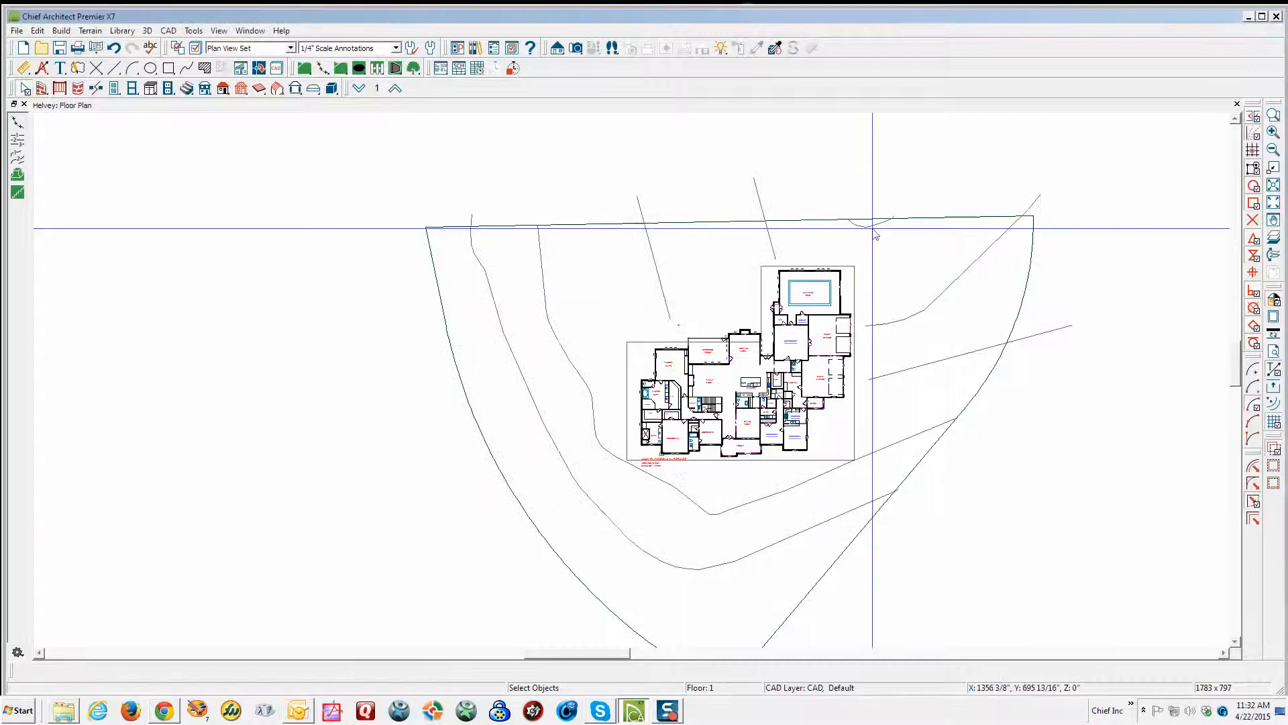
- Check the small rear-boundary curve's elevation and set both the curved garage-side line and the short line behind the pool to -300 inches
double_click(871, 227)
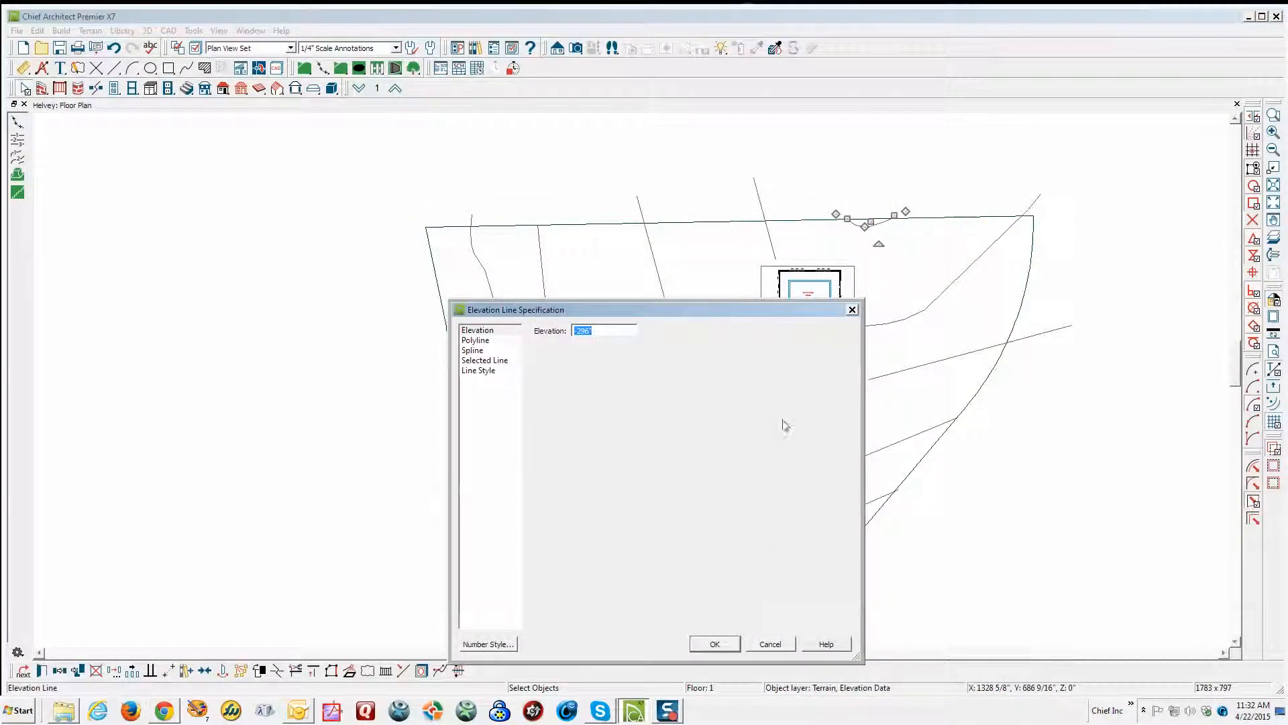
click(771, 644)
click(917, 299)
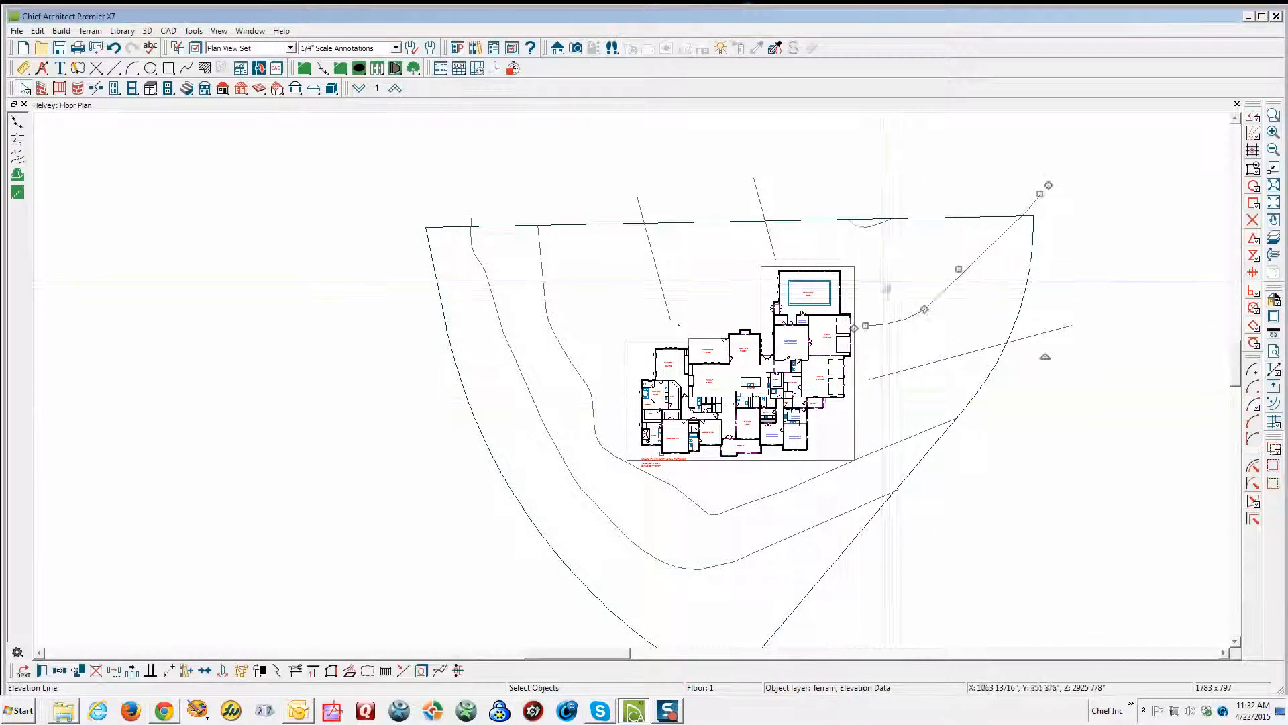
shift+click(768, 224)
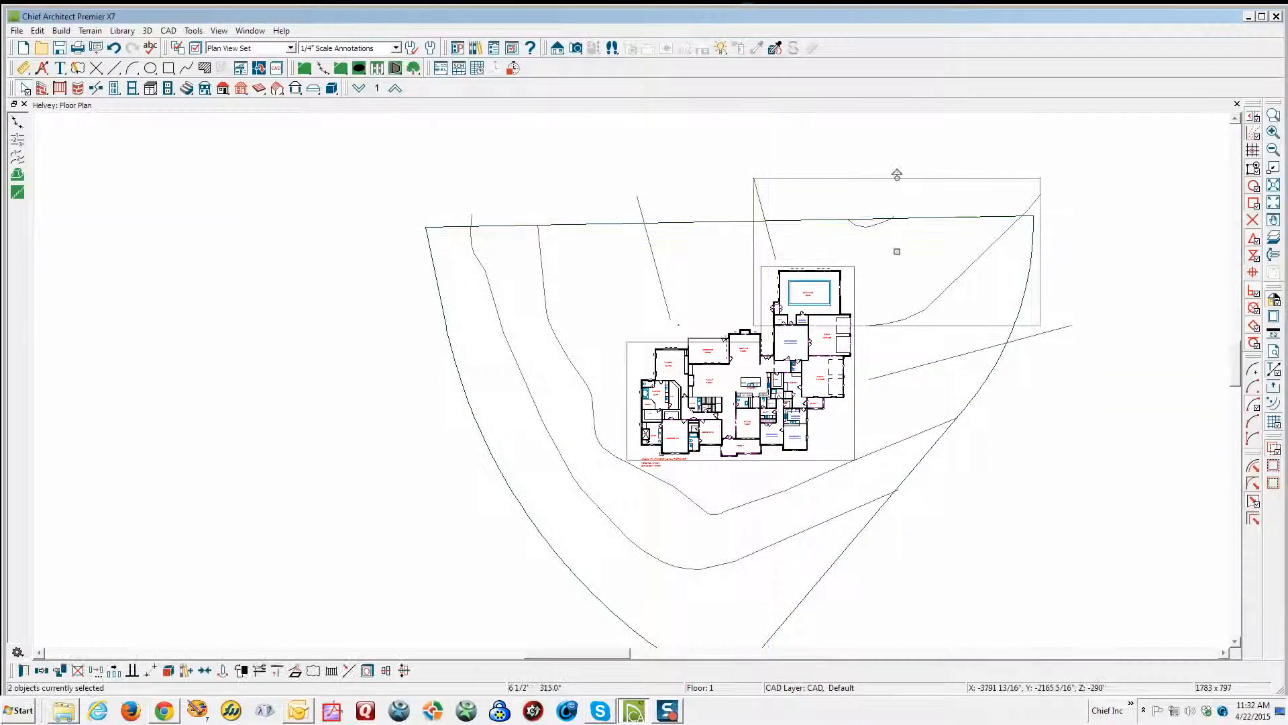
click(22, 670)
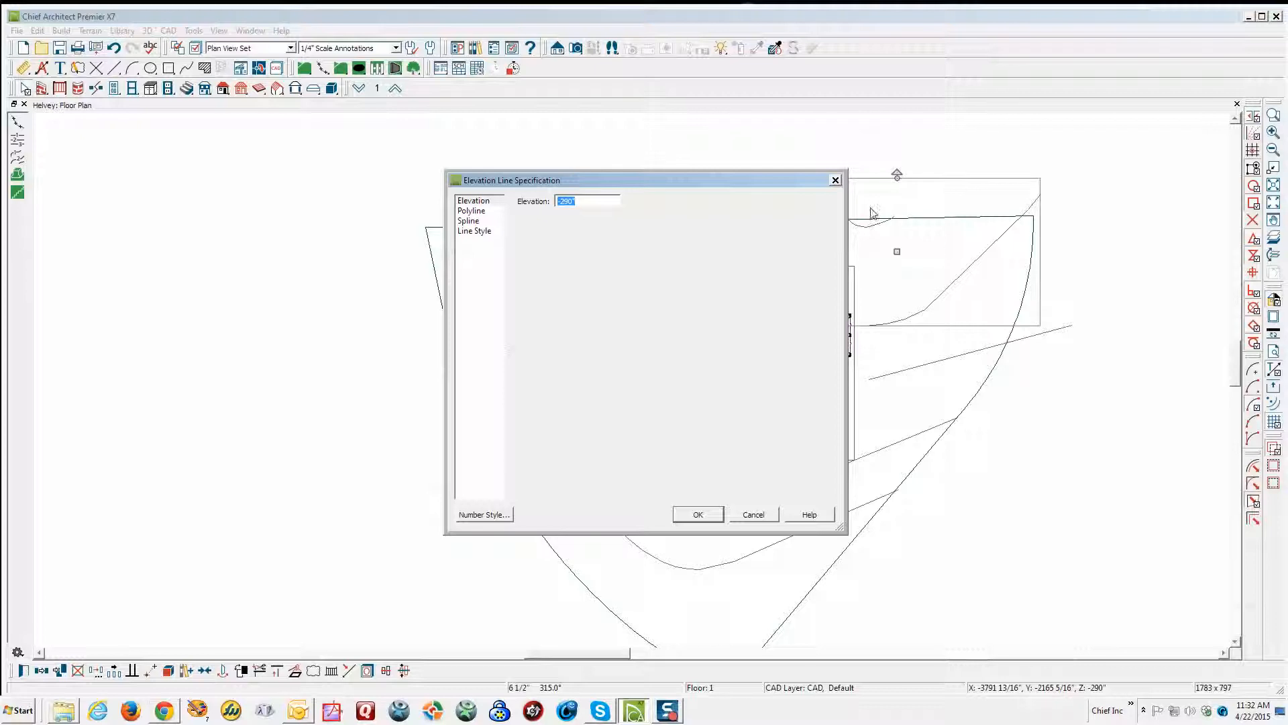
double_click(581, 198)
text(-300)
click(698, 515)
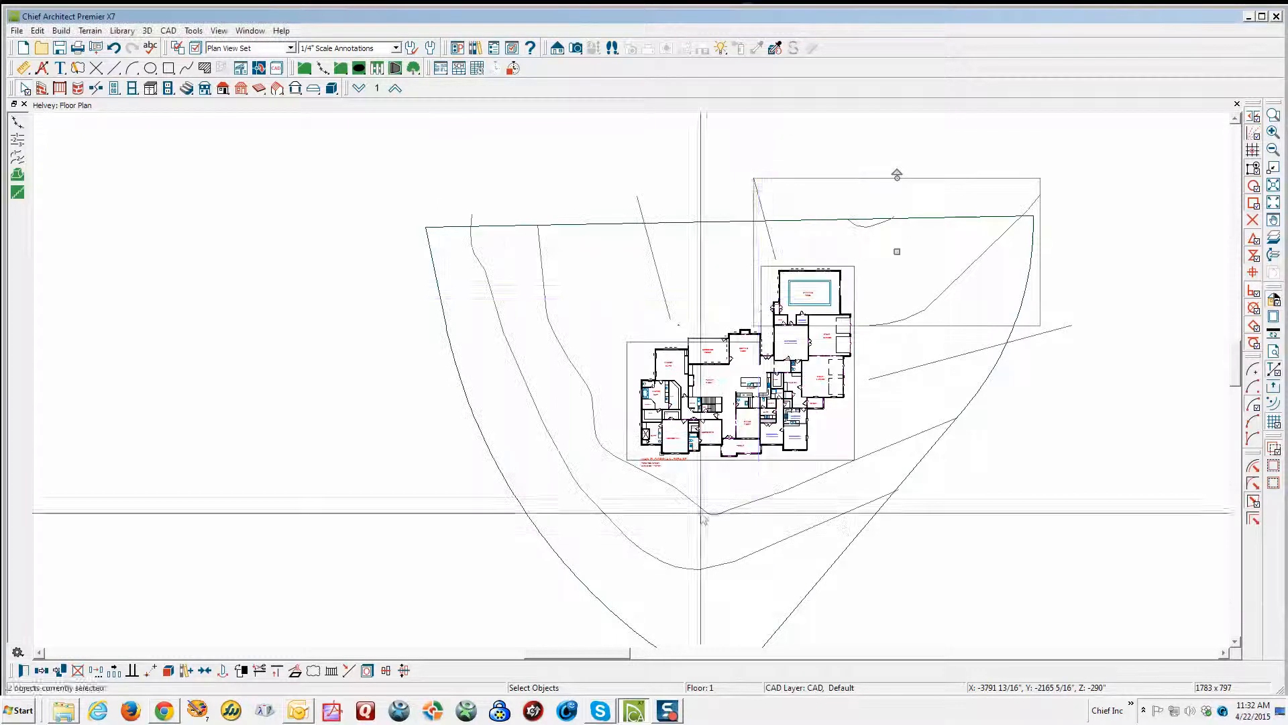
- Compare the elevations of the straight line behind the master suite and the straight line beside the garages, changing neither
click(658, 273)
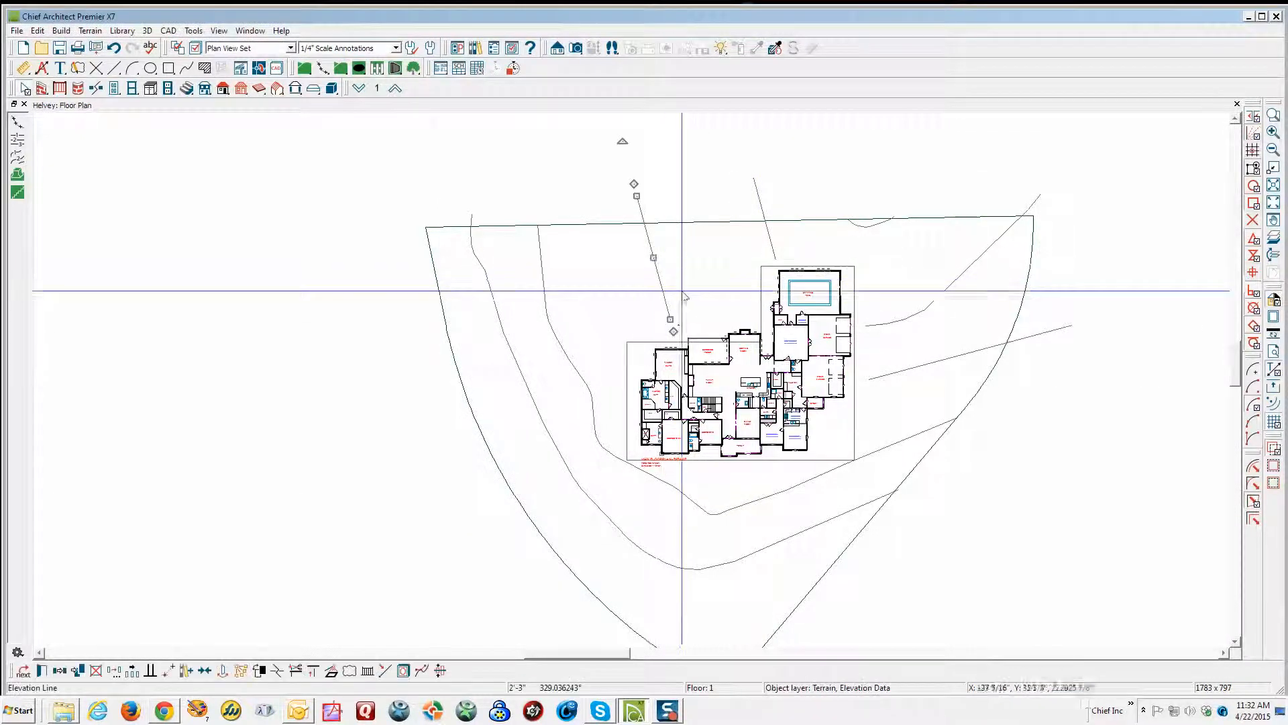
shift+click(934, 364)
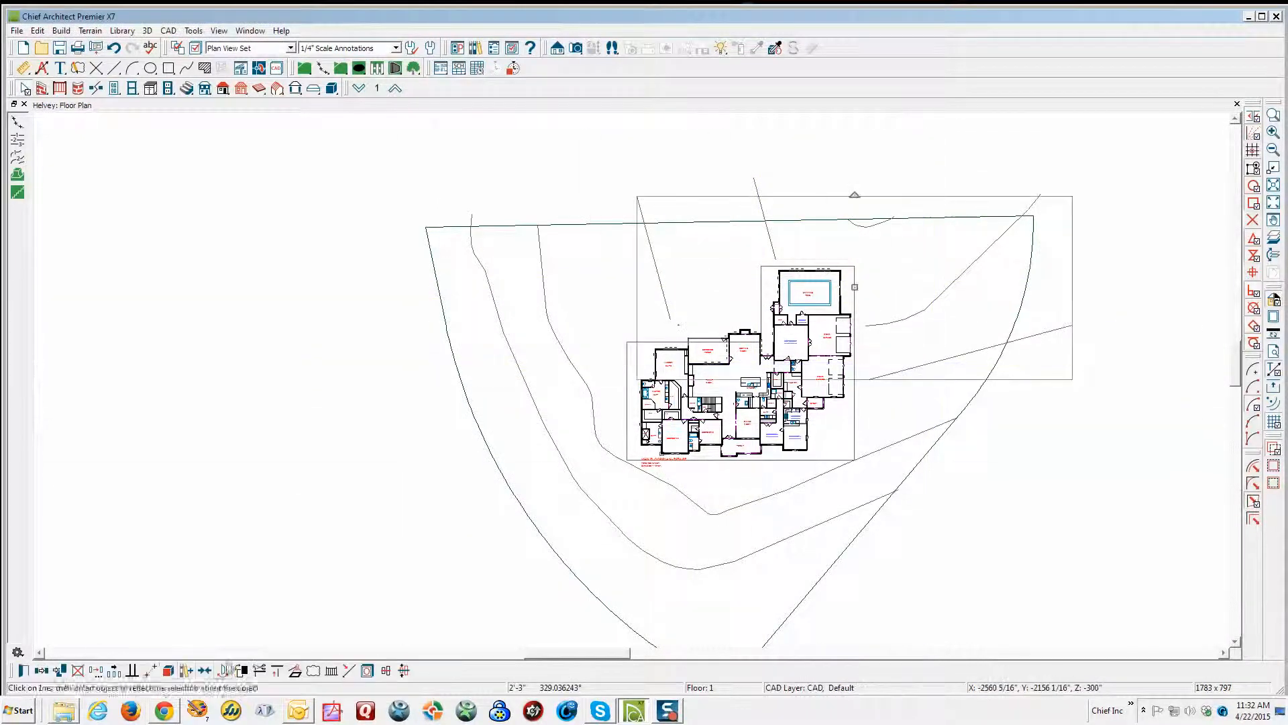
click(24, 671)
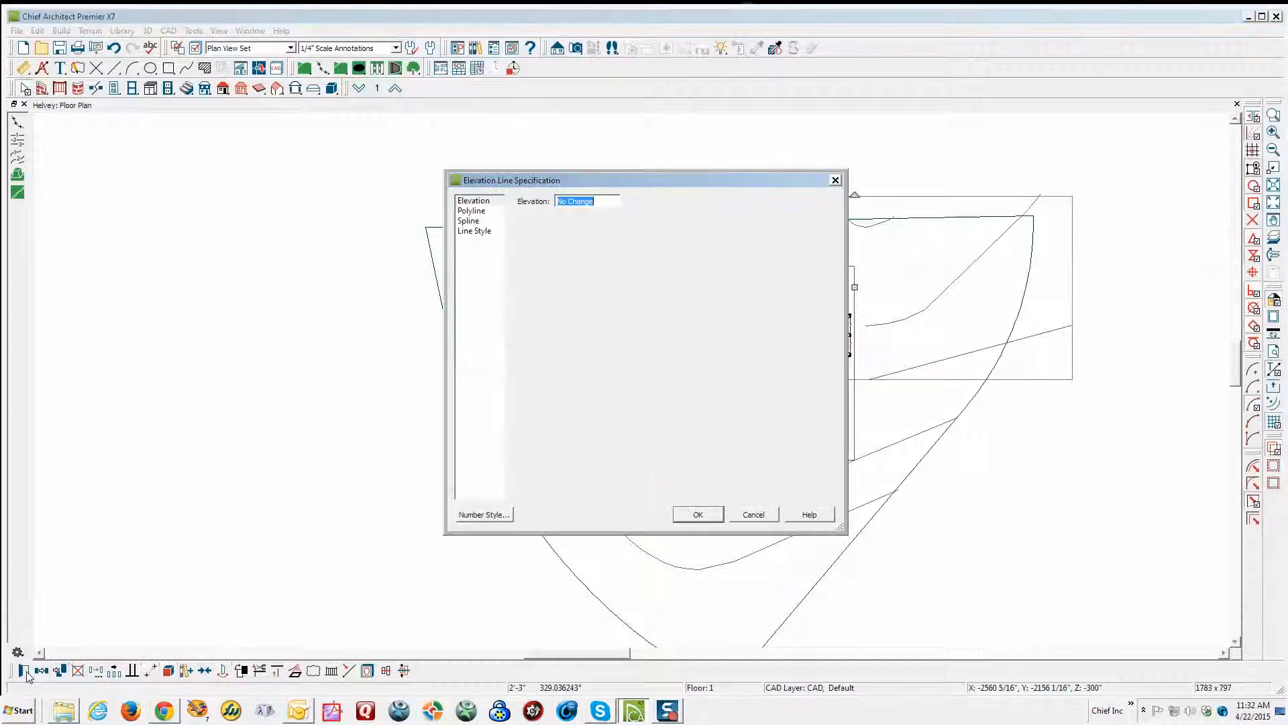
click(758, 514)
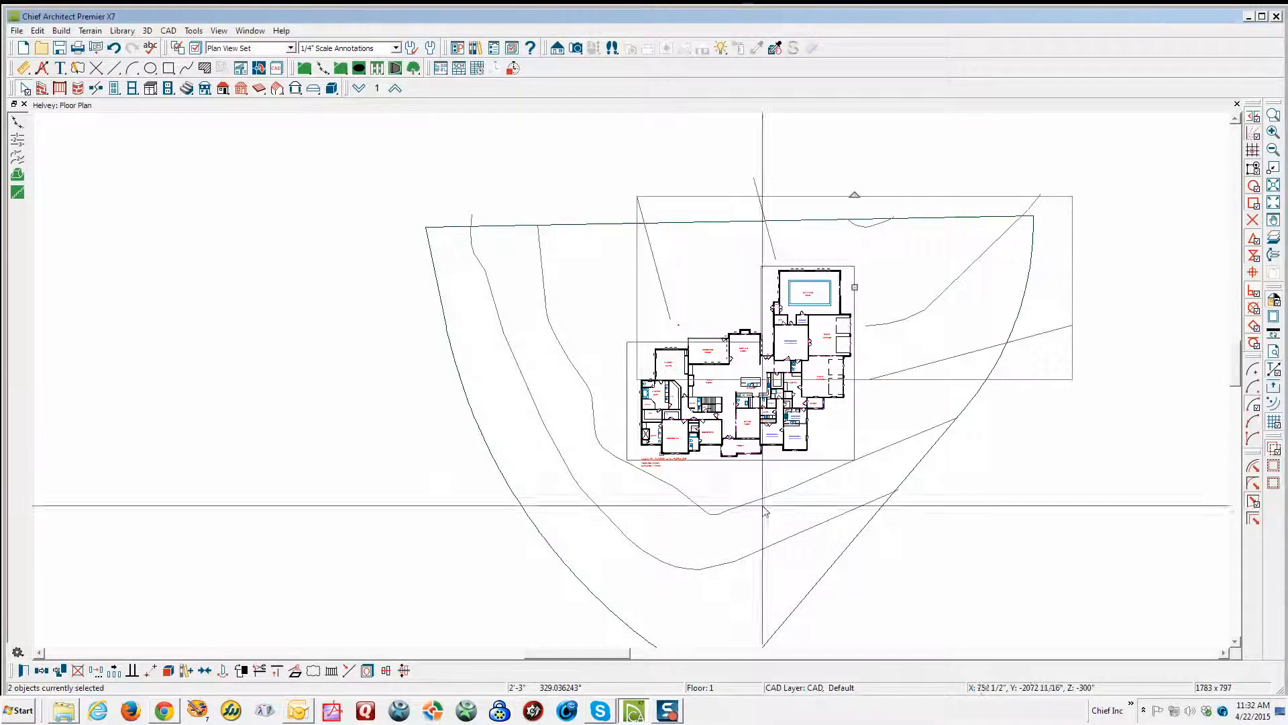
- Replace the elevation of the straight line beside the garages and set the straight line behind the master suite to -312 inches
click(951, 356)
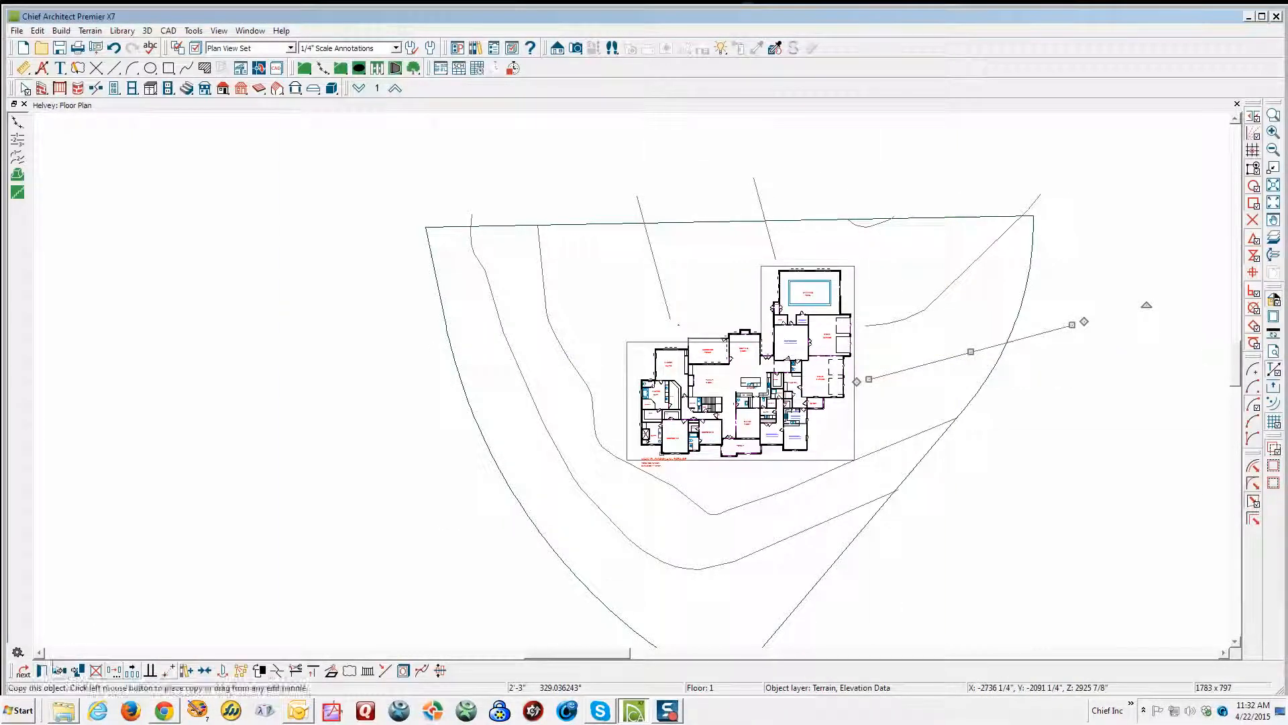
click(43, 670)
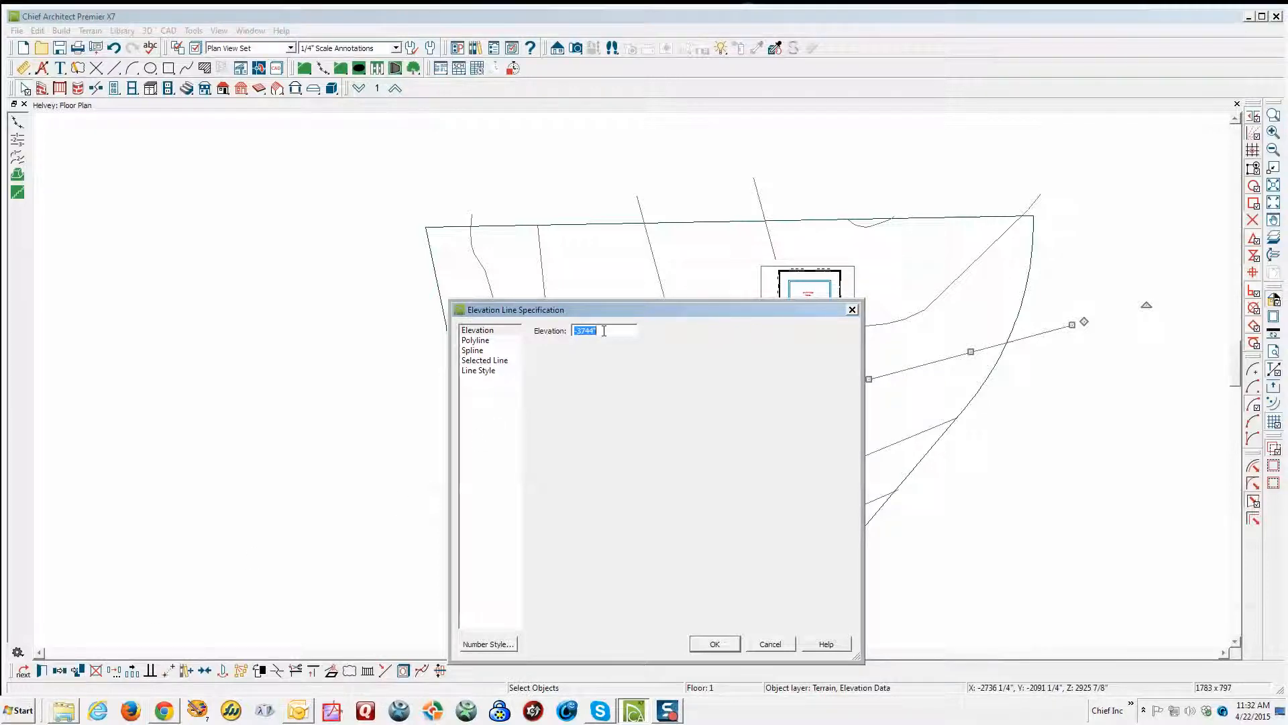
drag(604, 330, 330, 337)
click(715, 644)
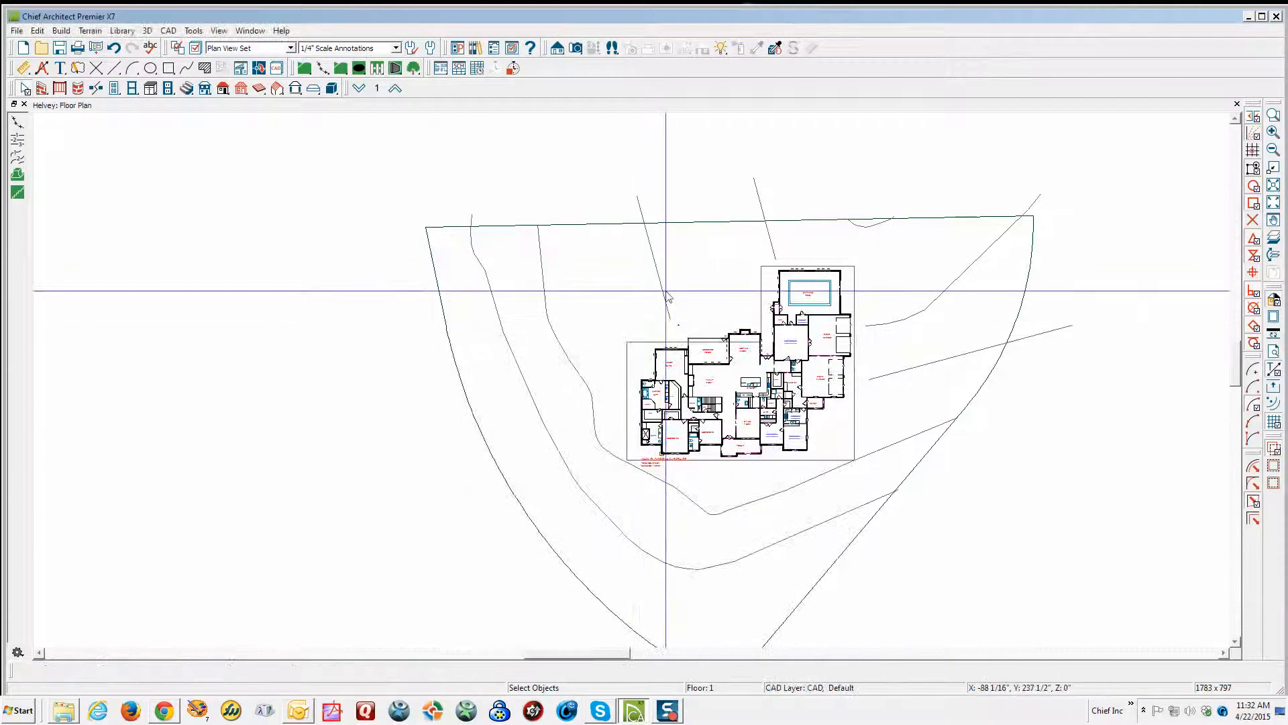
double_click(668, 296)
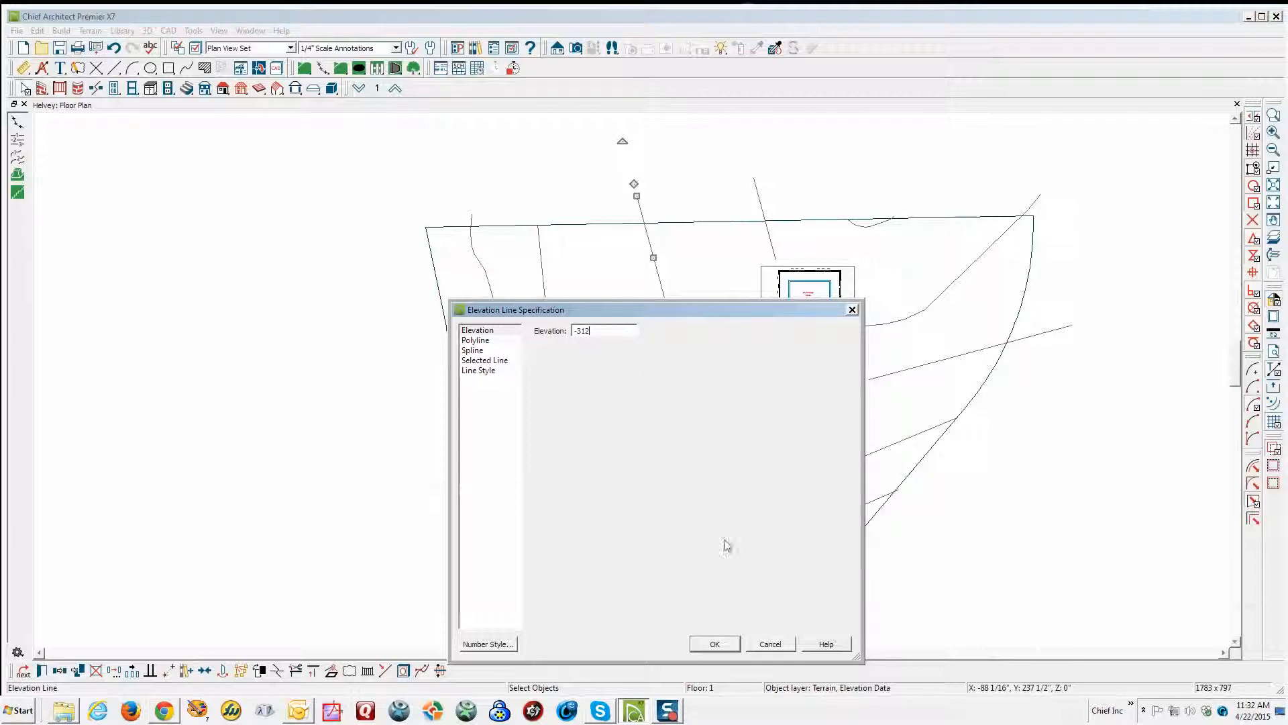
click(728, 643)
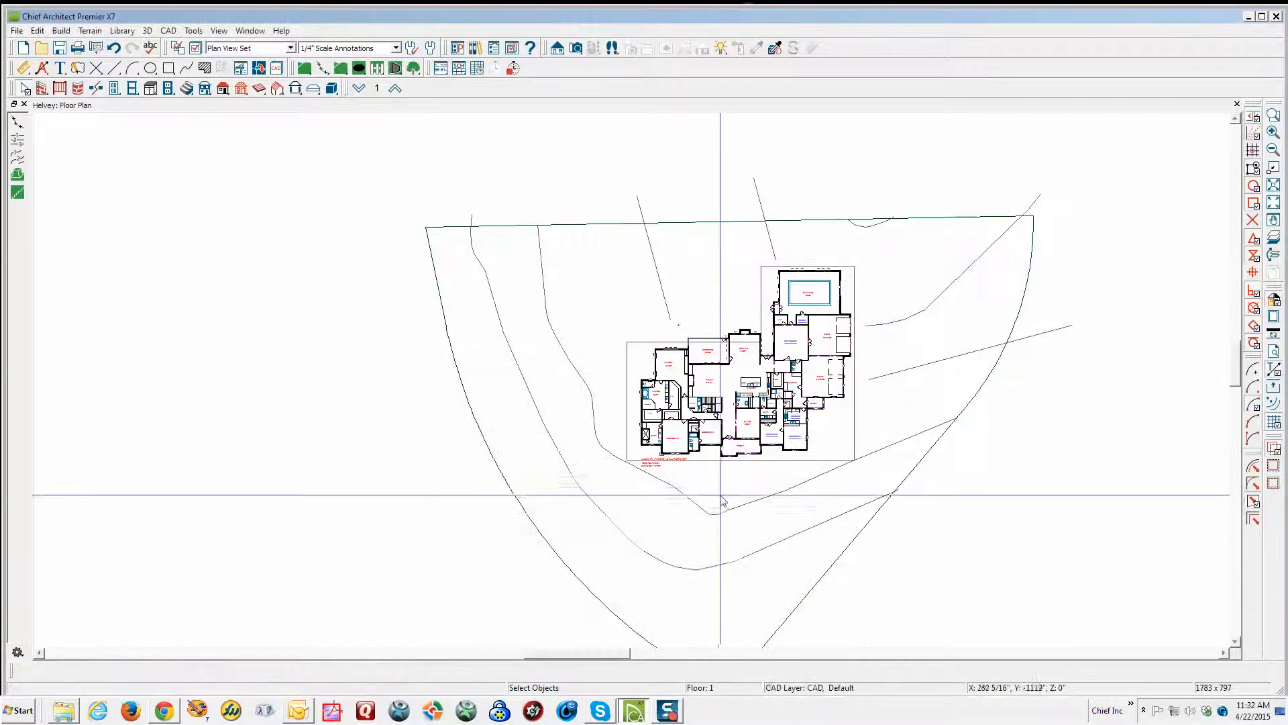
- Set the elevation of the flat region around the house to -322 inches and check the inner front curve's elevation
double_click(854, 431)
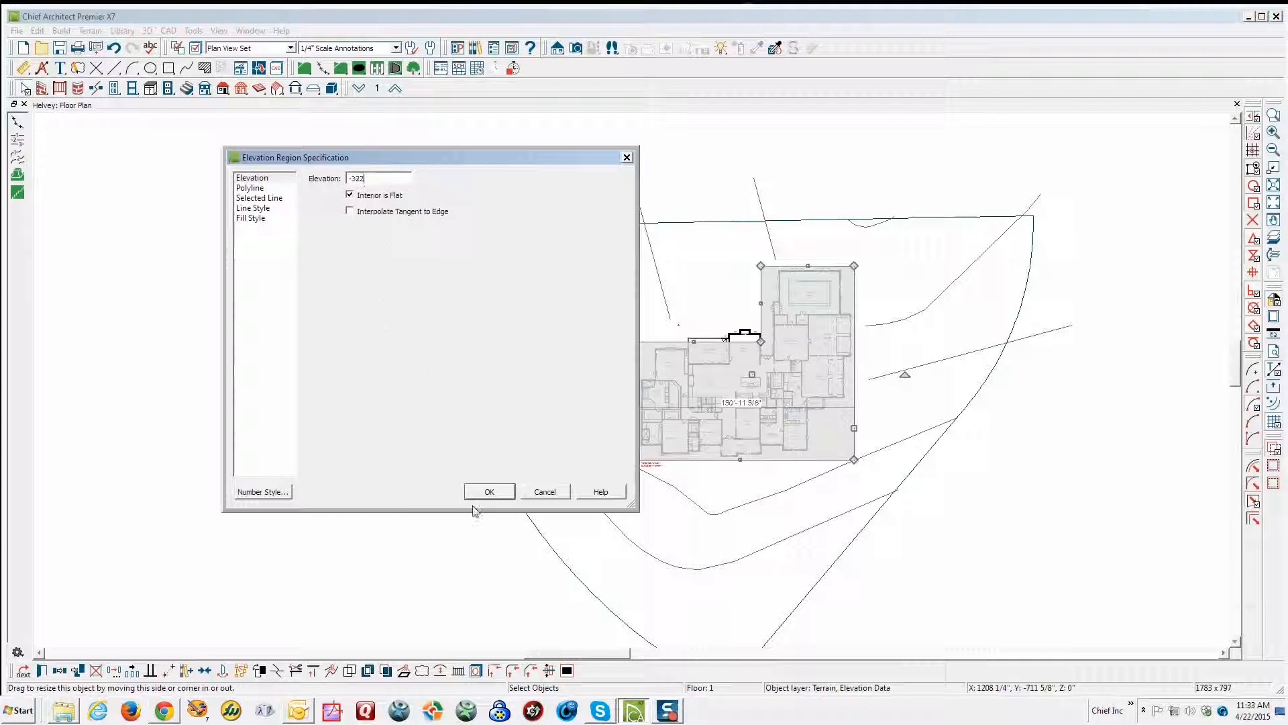
click(489, 491)
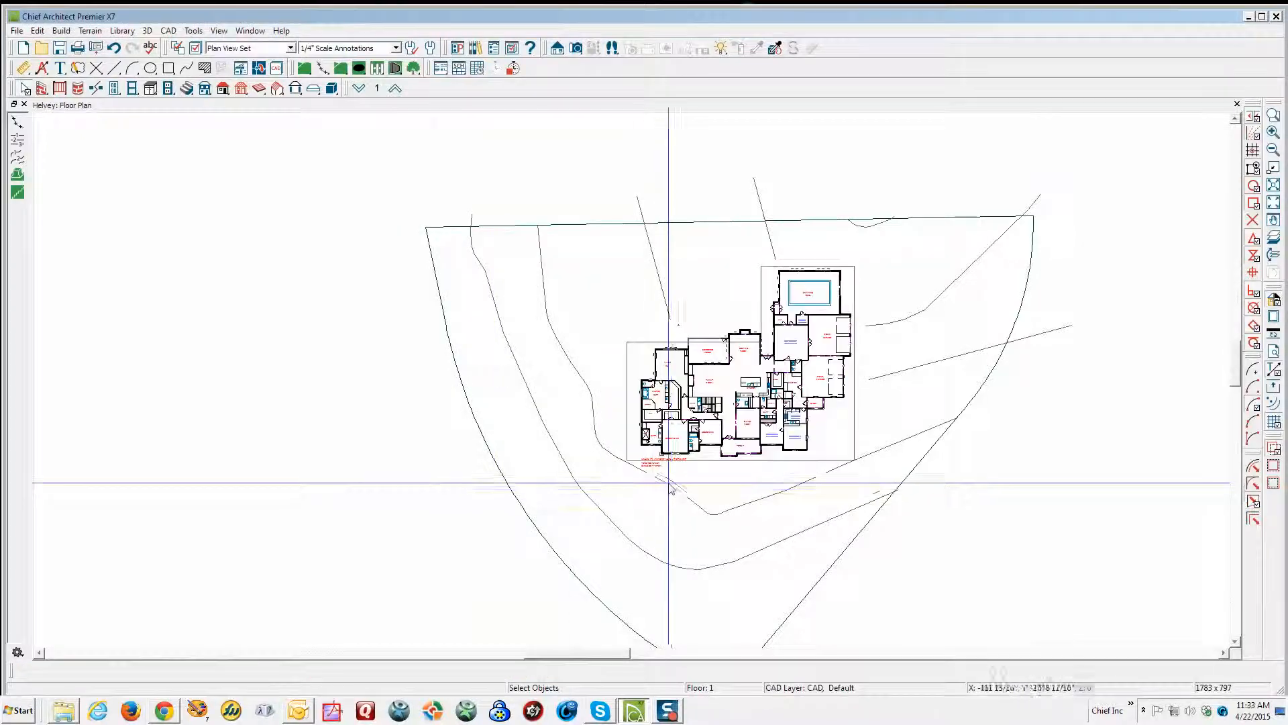
double_click(664, 486)
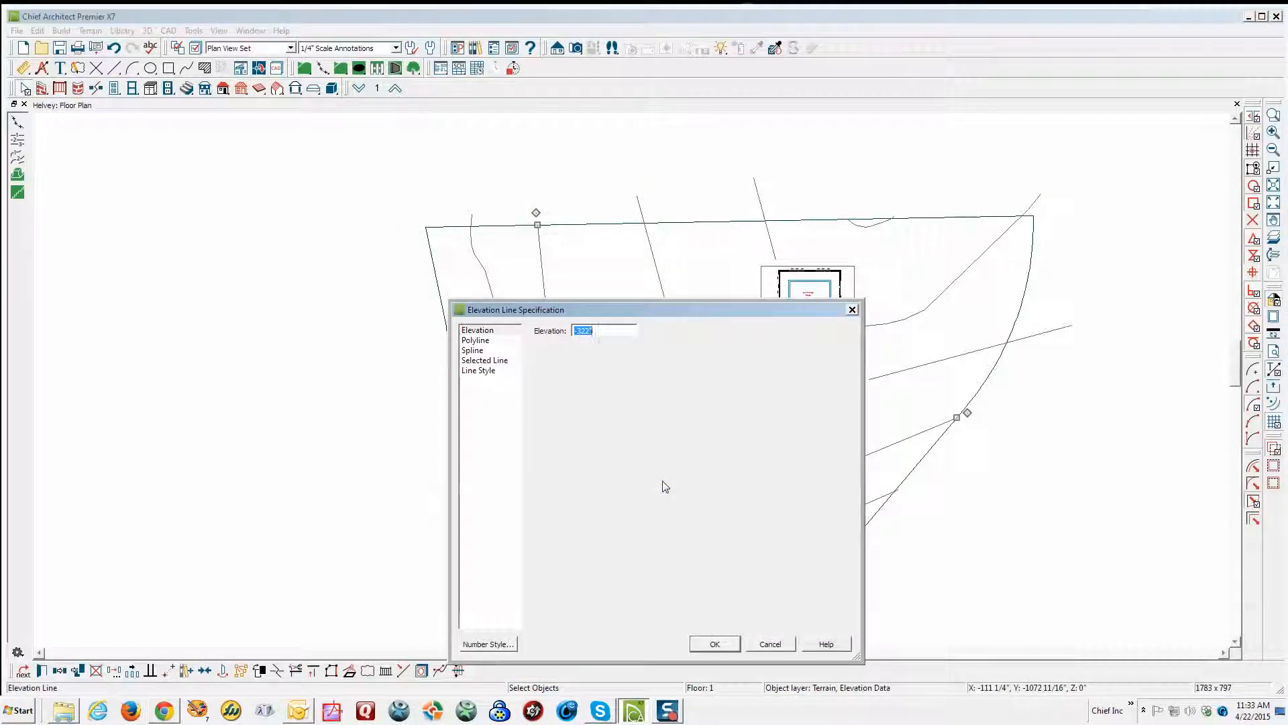
click(712, 645)
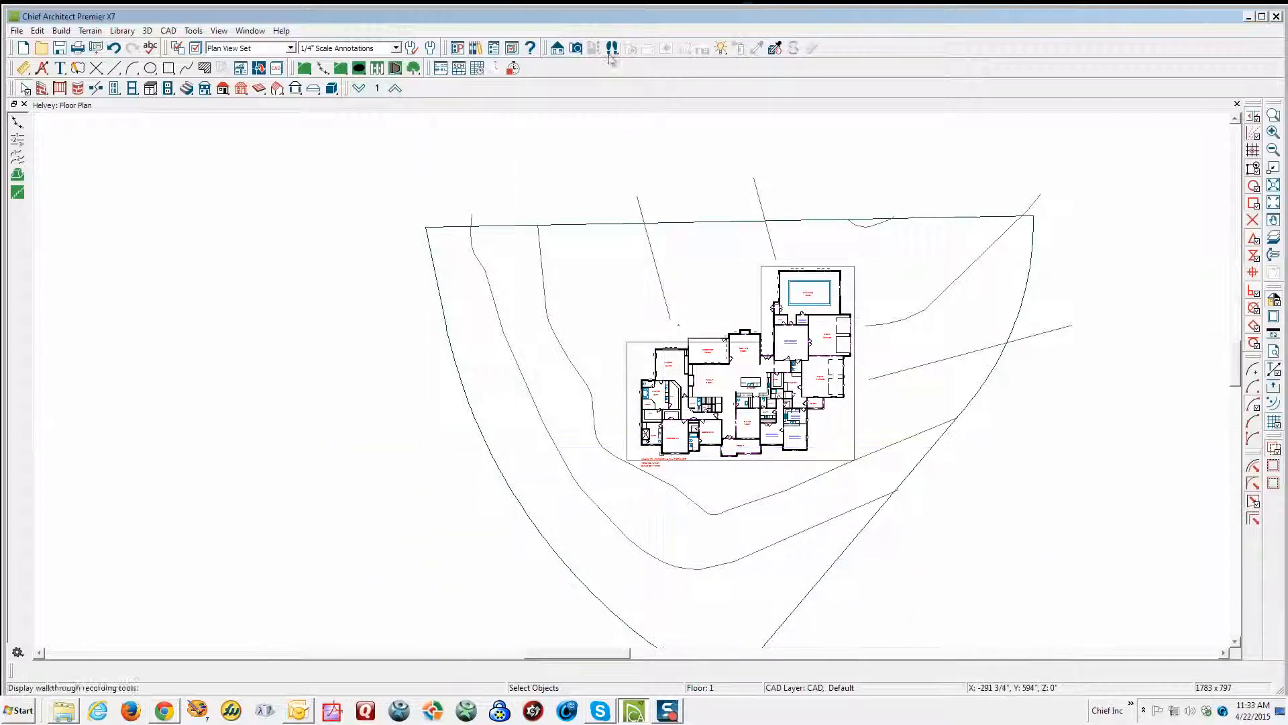
- Create a perspective full overview of the model and examine where the front and side walls of the house meet the terrain
click(576, 48)
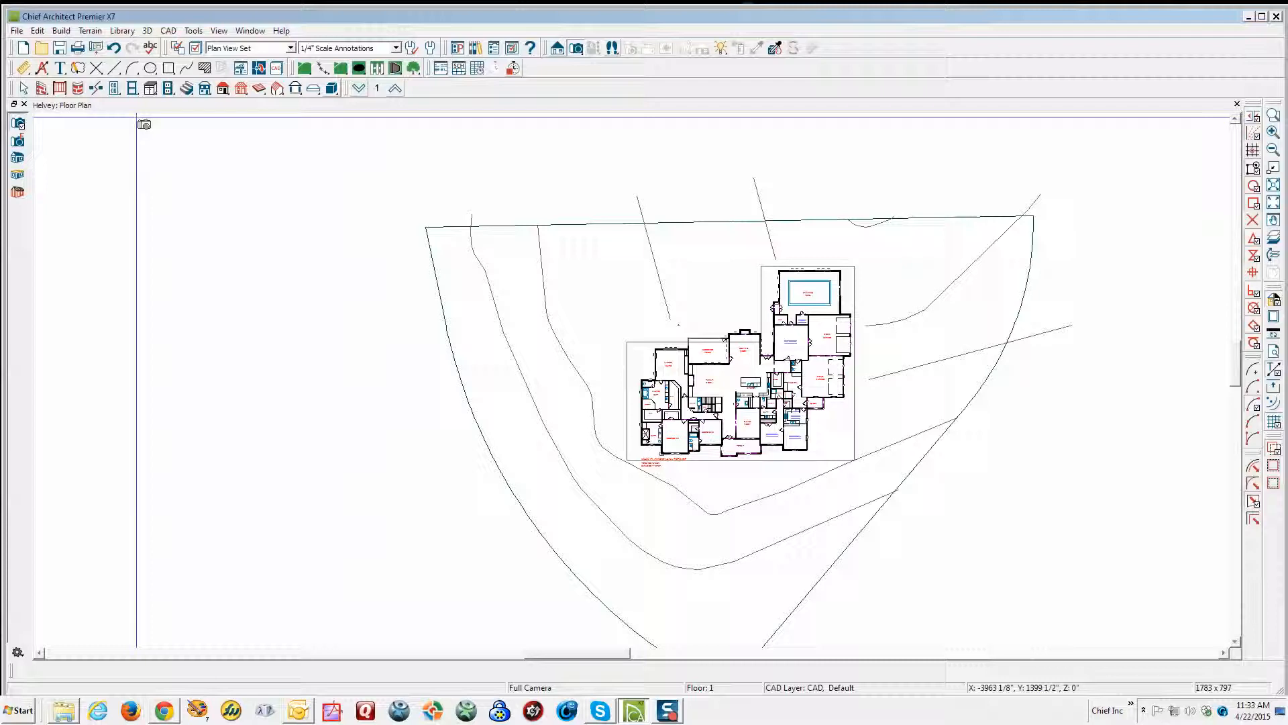
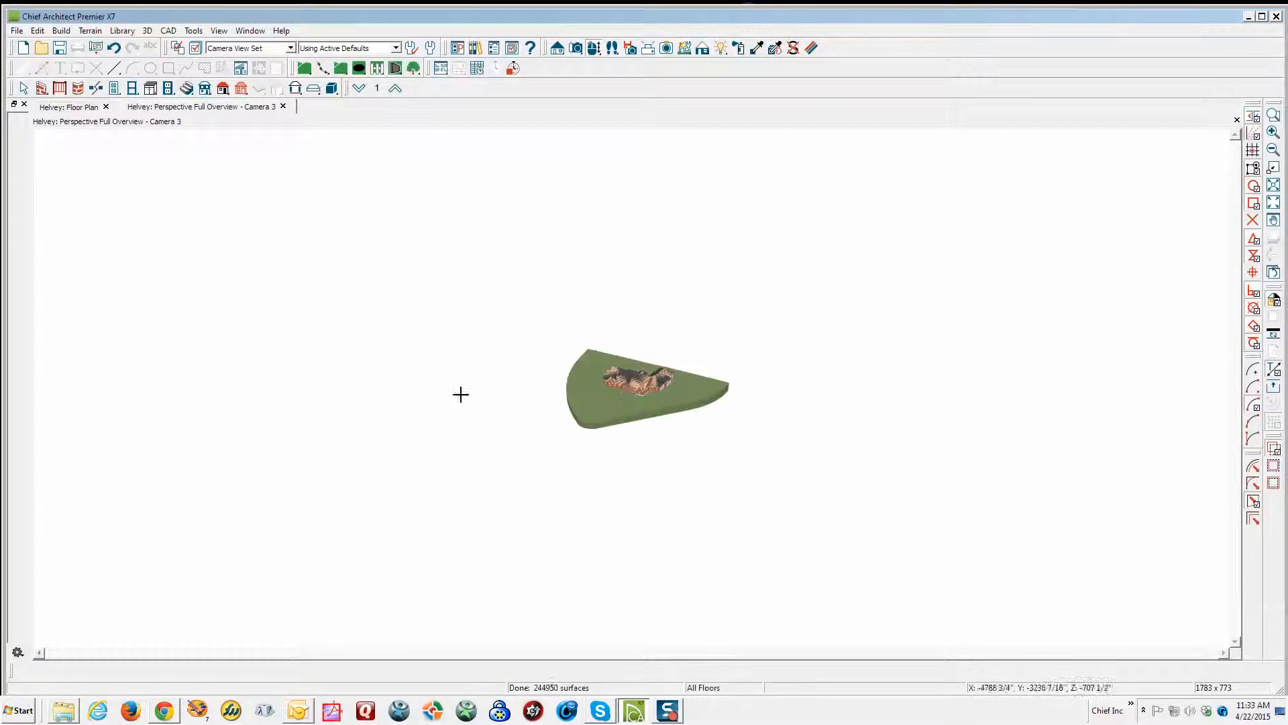
drag(624, 373, 624, 349)
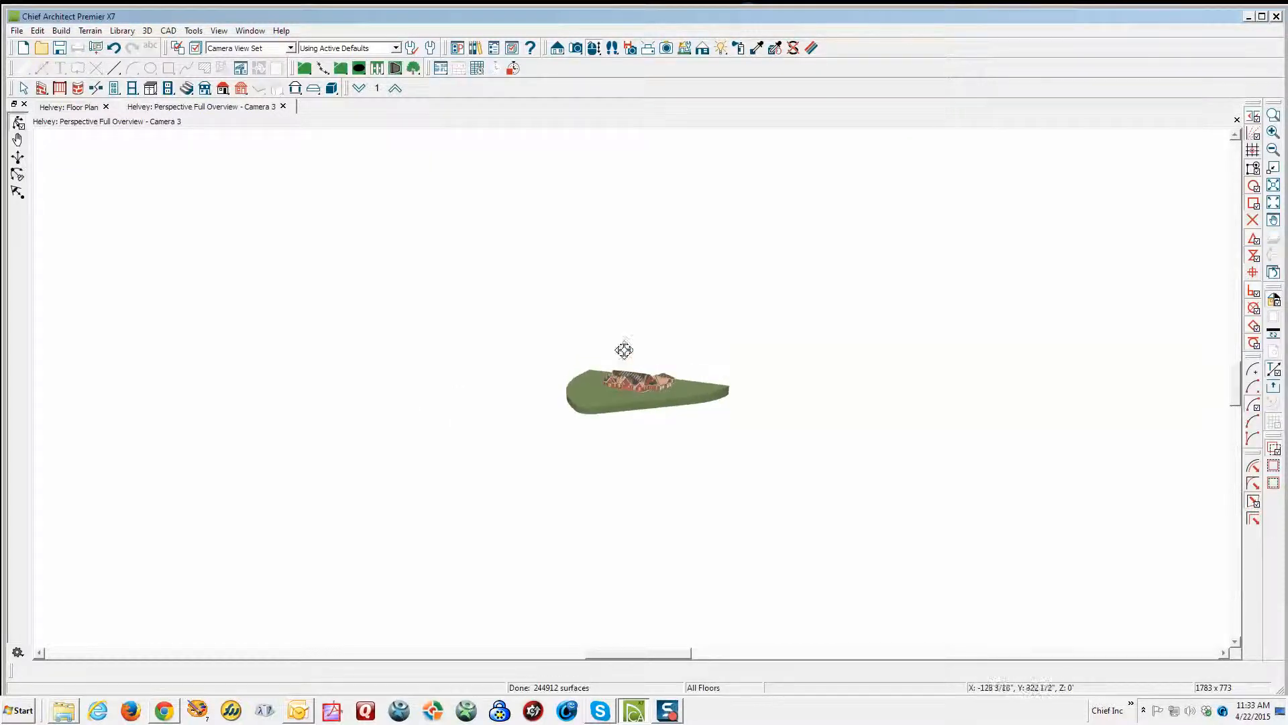
scroll(623, 381, up, 4)
scroll(622, 381, up, 8)
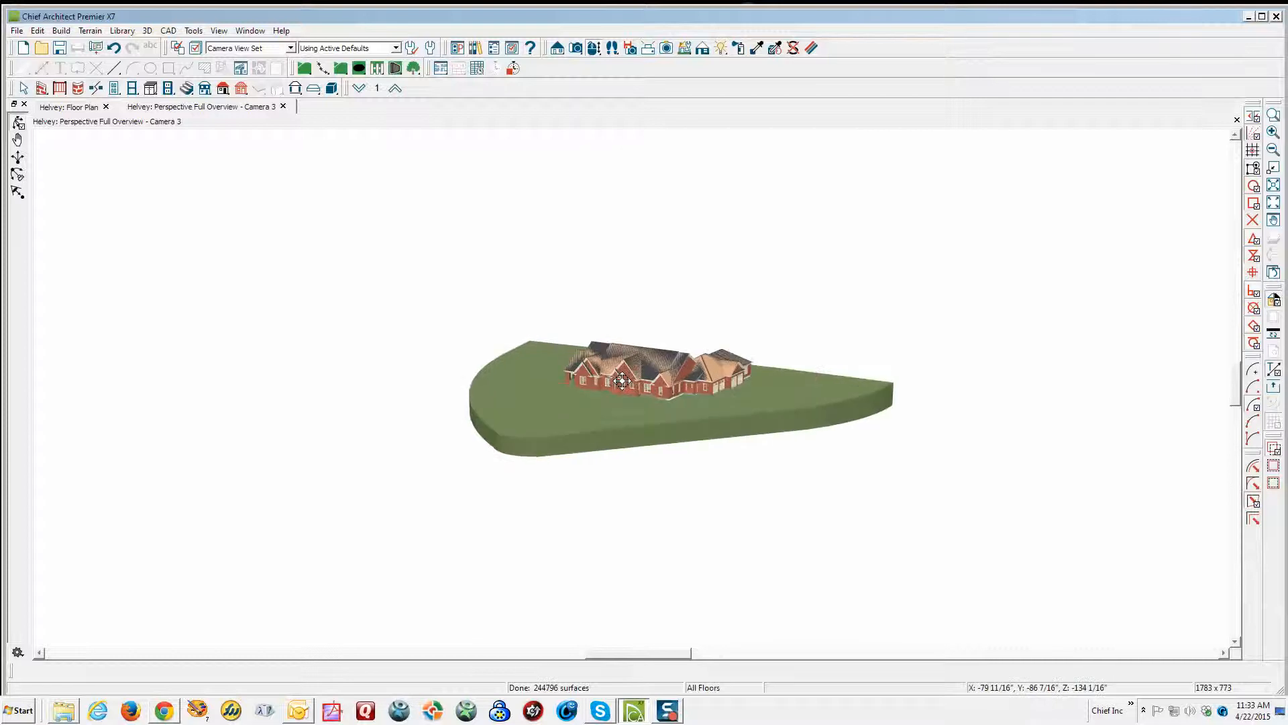
drag(585, 421, 745, 421)
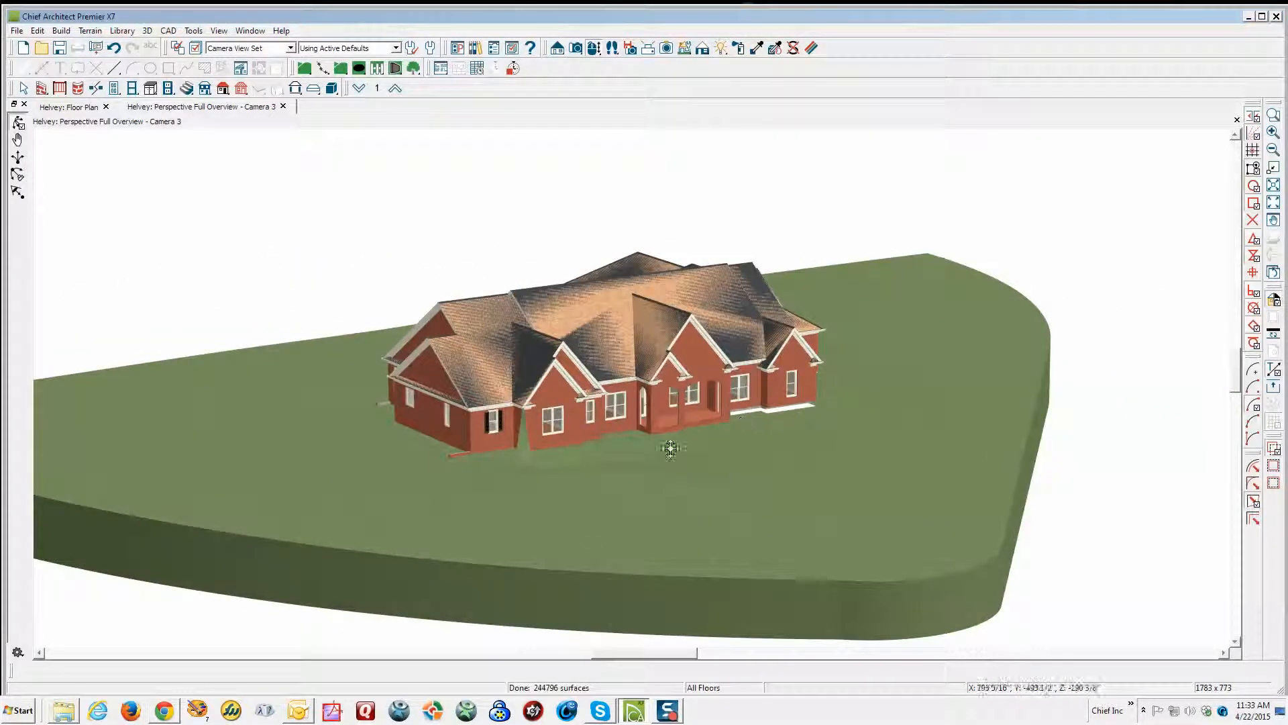
key(space)
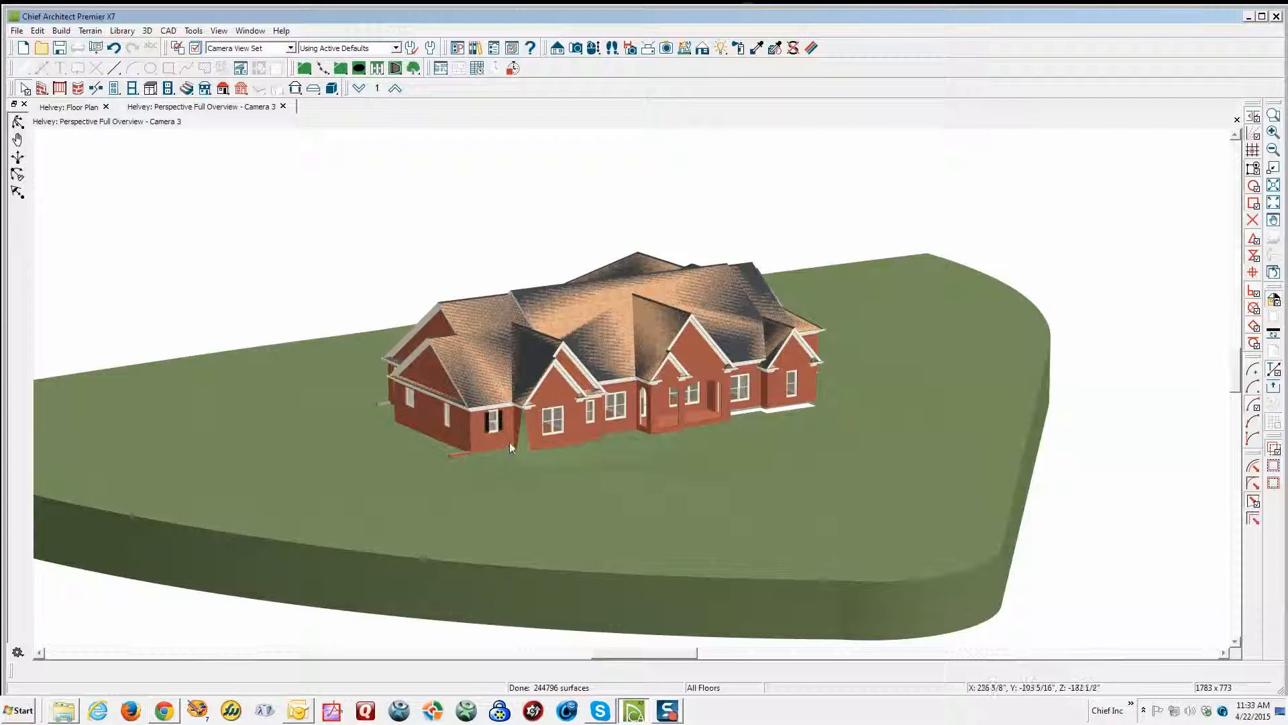
scroll(509, 446, up, 8)
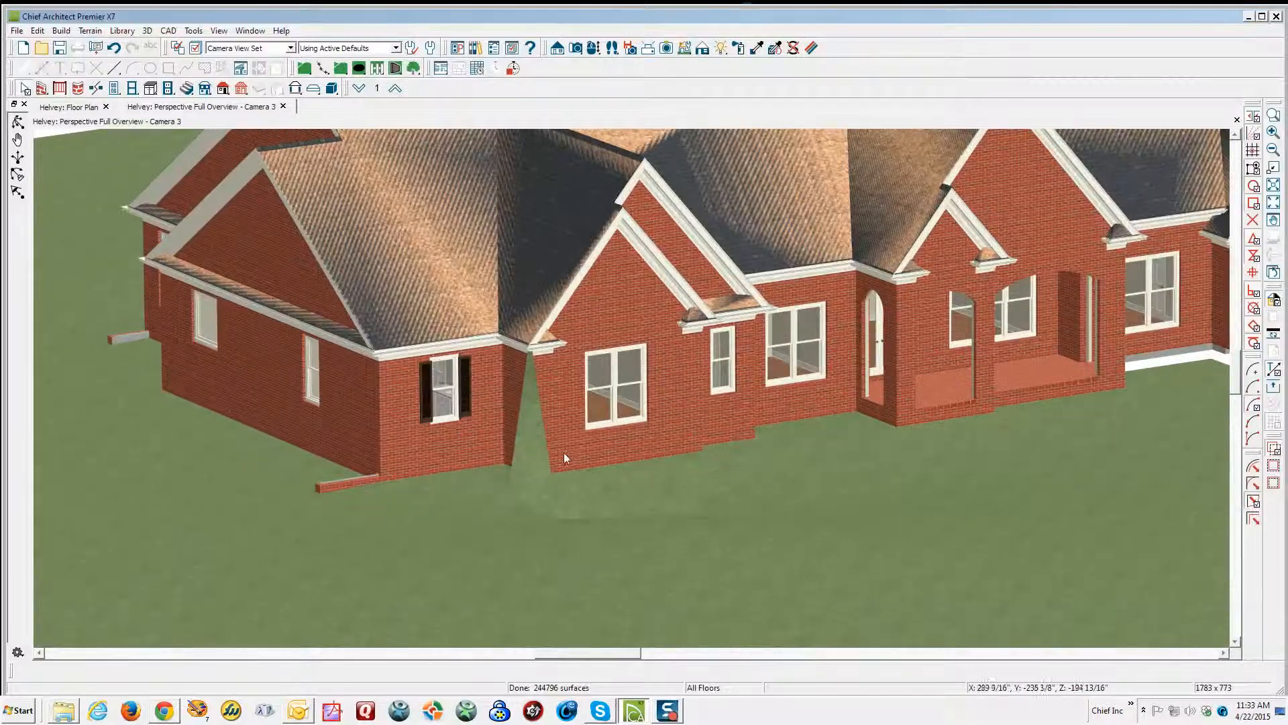
- Extend the house's elevation region on the floor plan about 126 feet outward on the master suite side, past the terrain perimeter
key(ctrl+Tab)
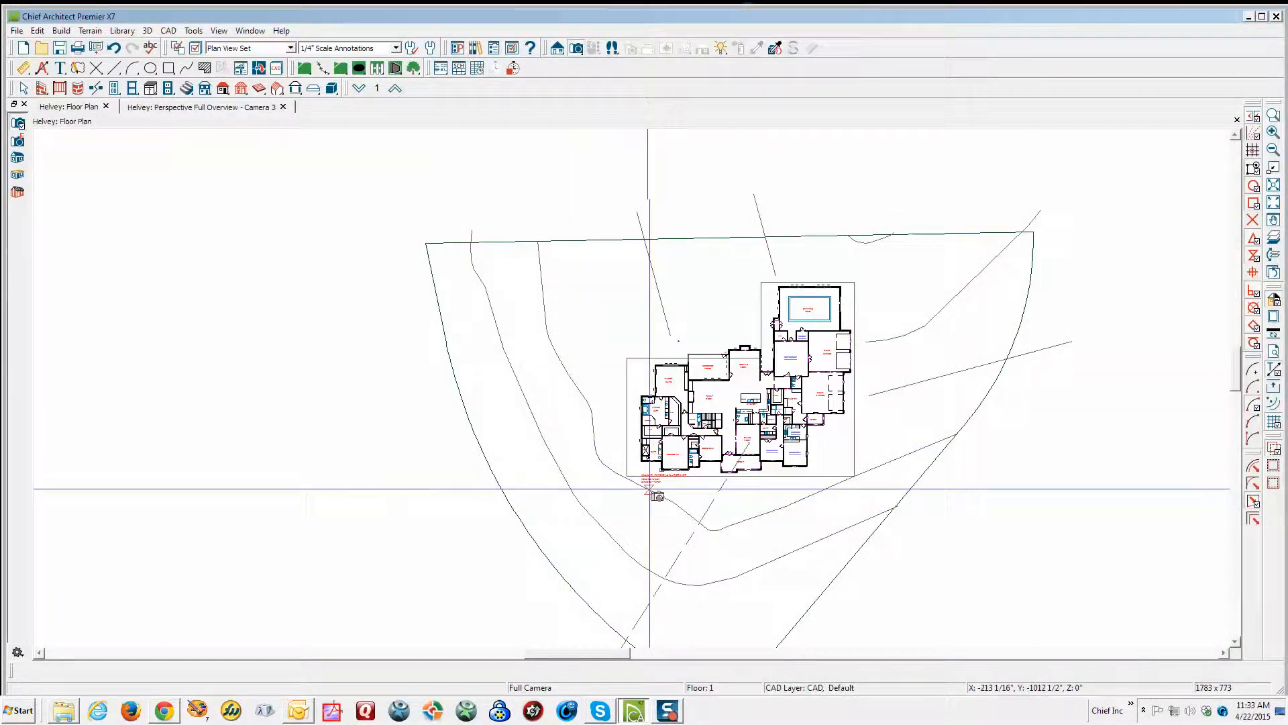
scroll(631, 481, up, 6)
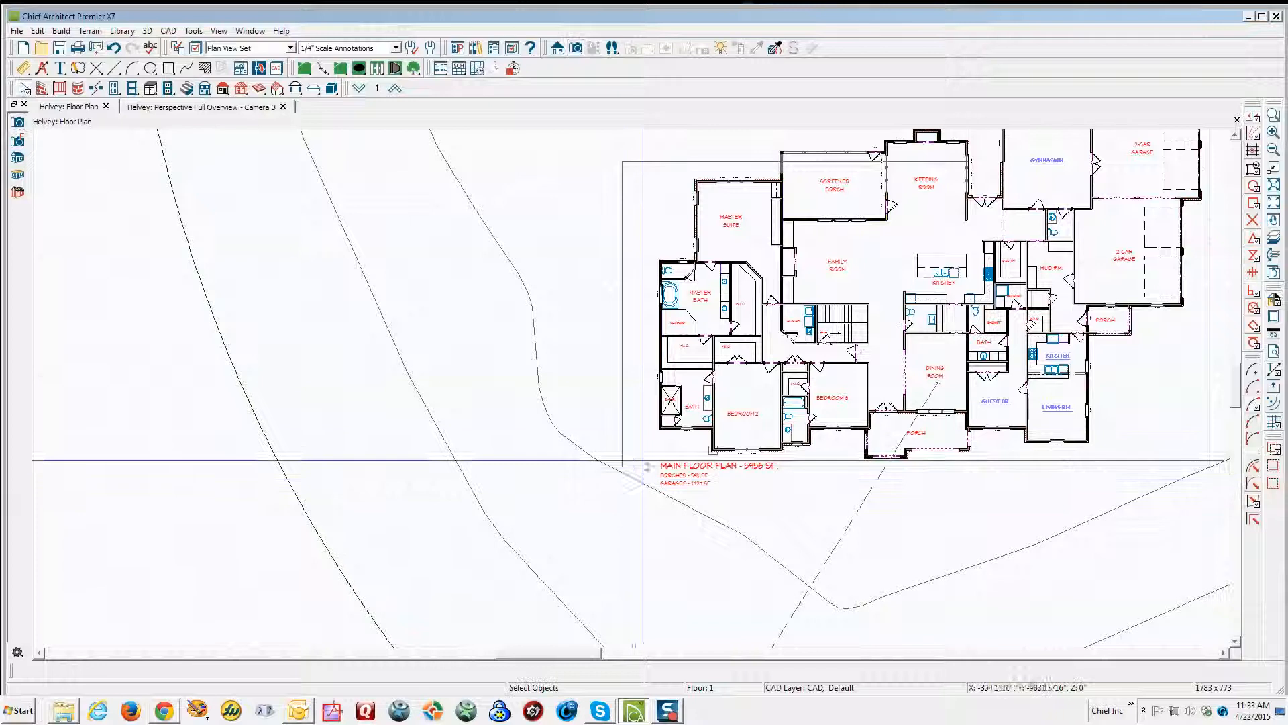
scroll(628, 437, down, 2)
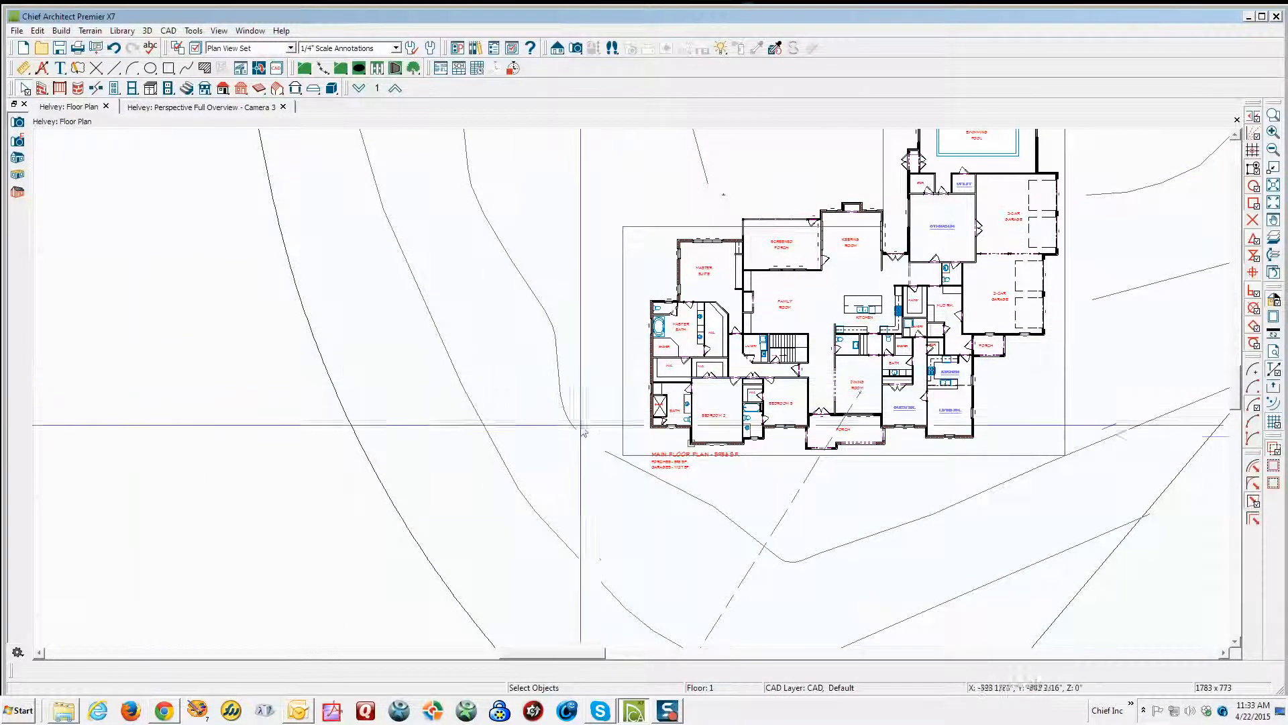
scroll(634, 380, down, 3)
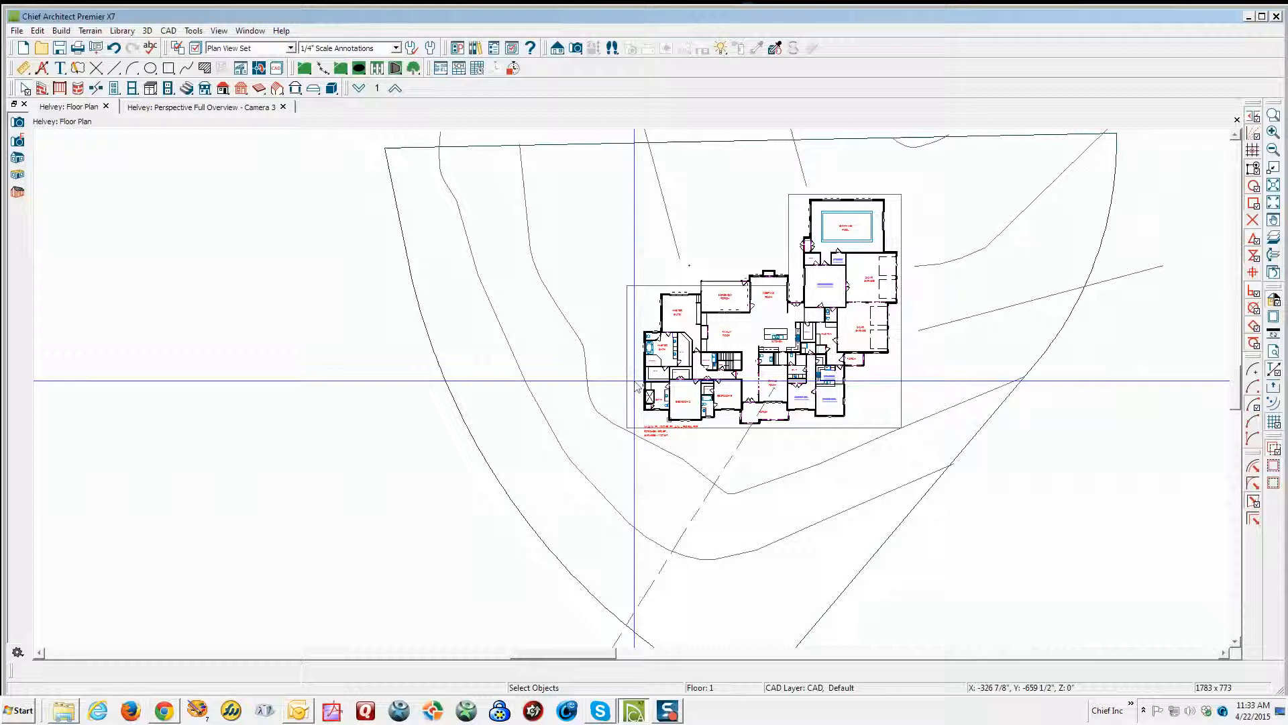
click(629, 371)
drag(627, 359, 362, 359)
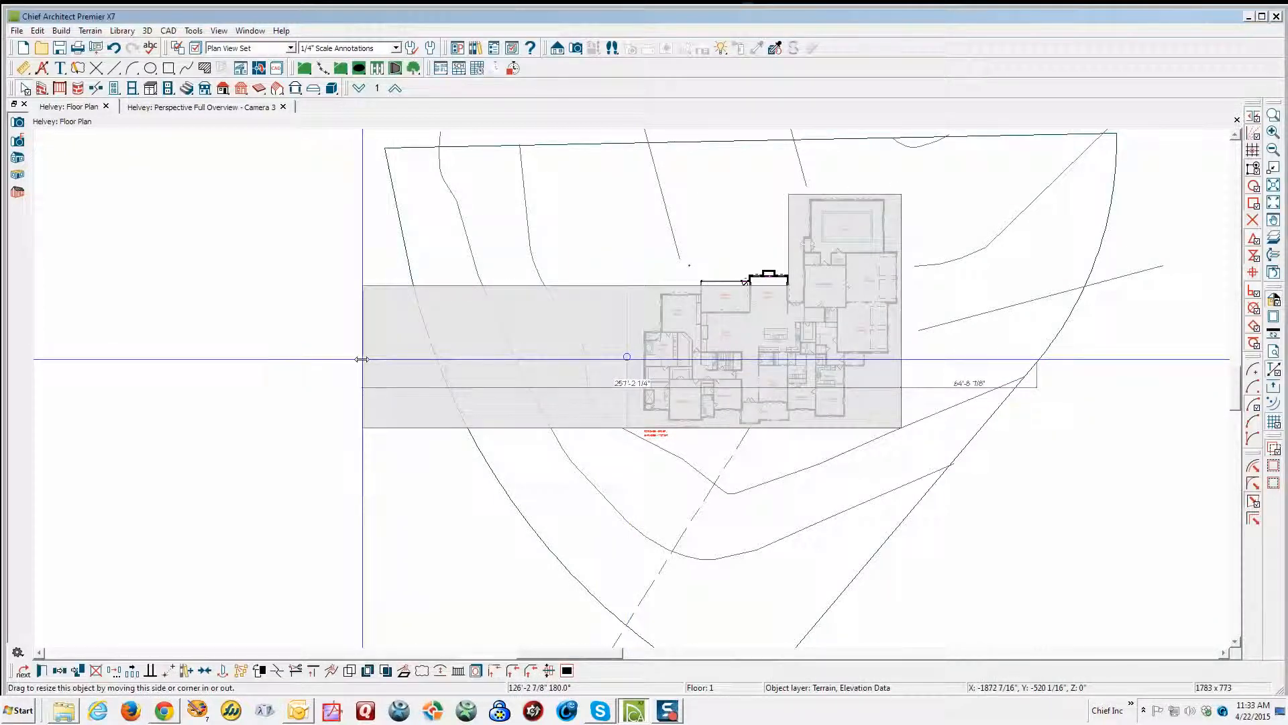
click(214, 358)
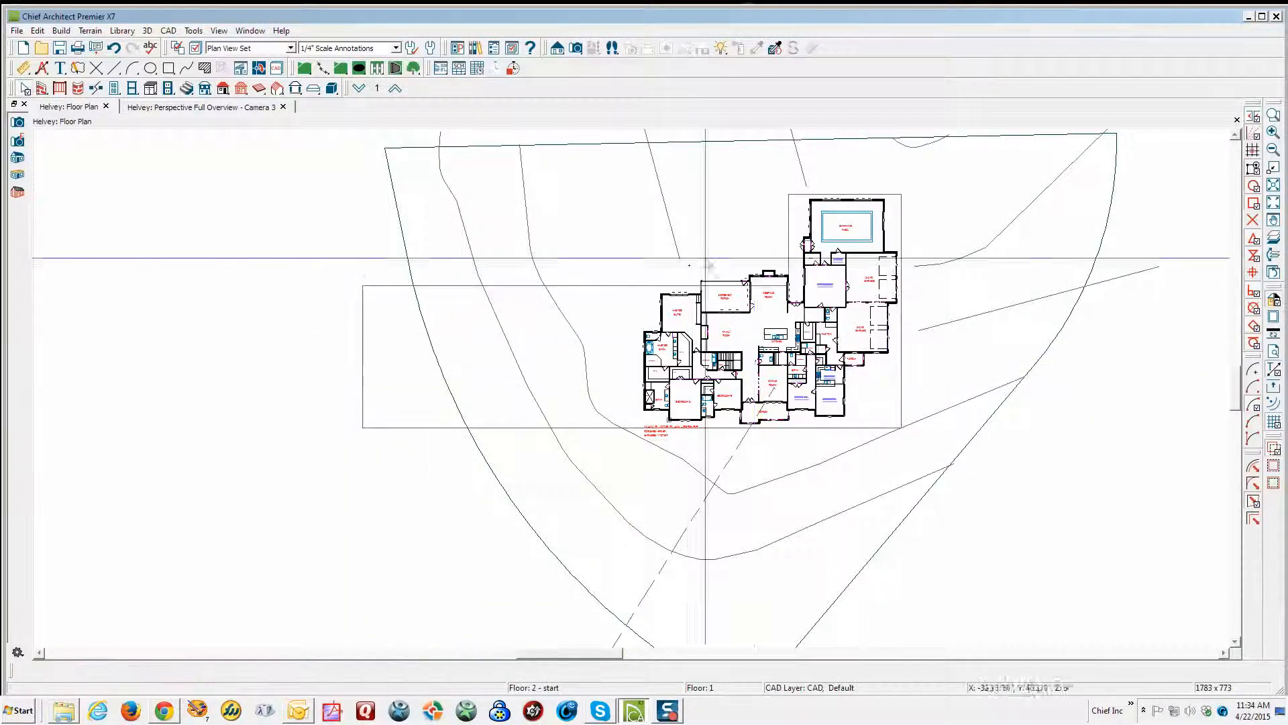
- Check the elevation of the inner front curve without changing it
click(587, 370)
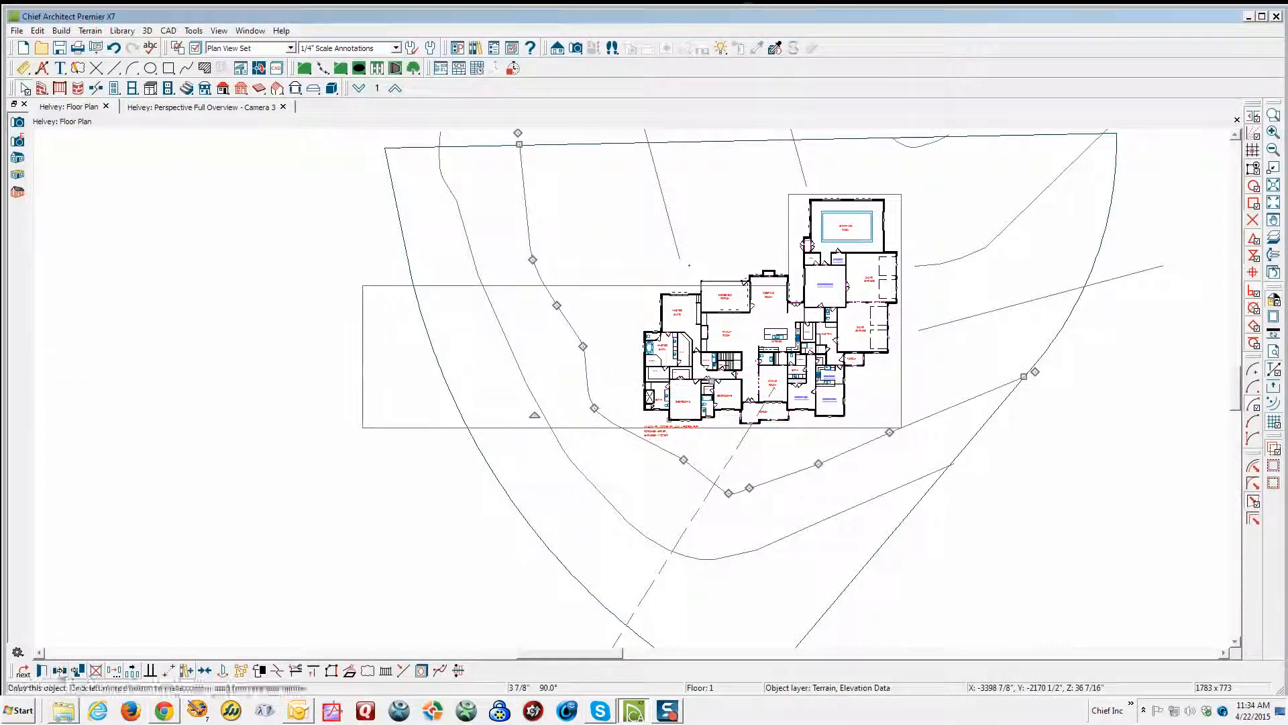
click(42, 670)
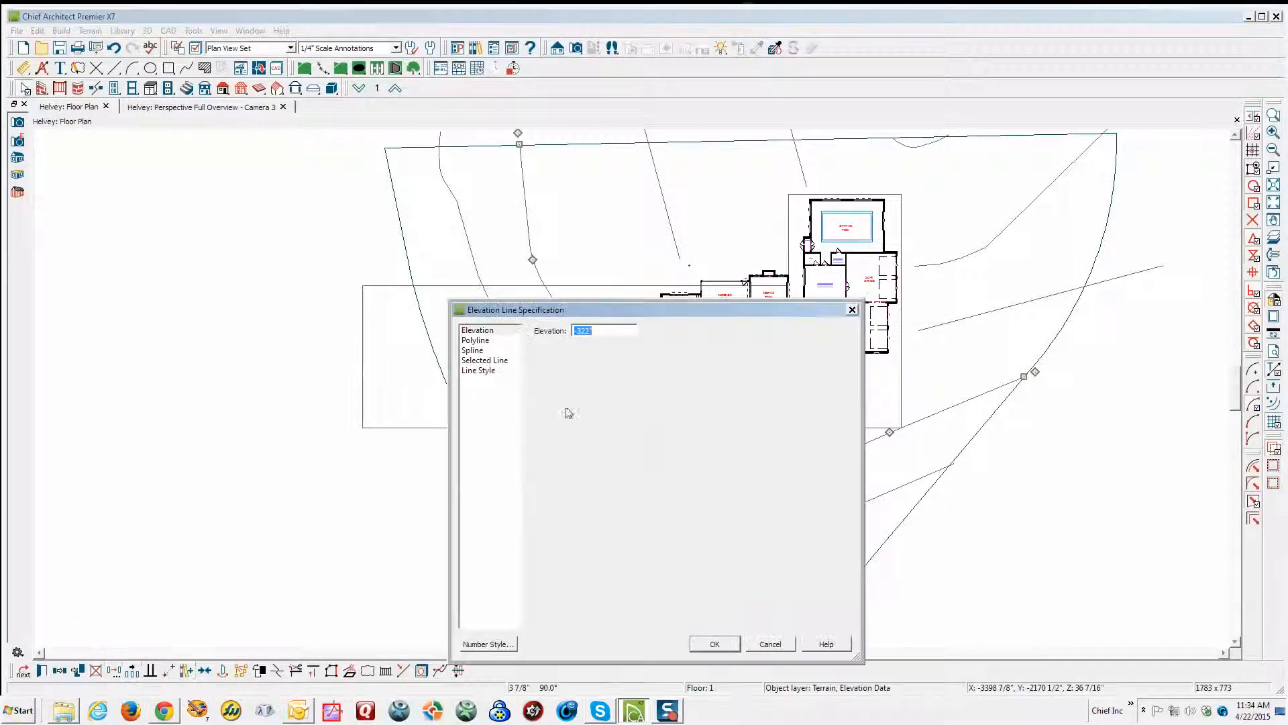
click(767, 643)
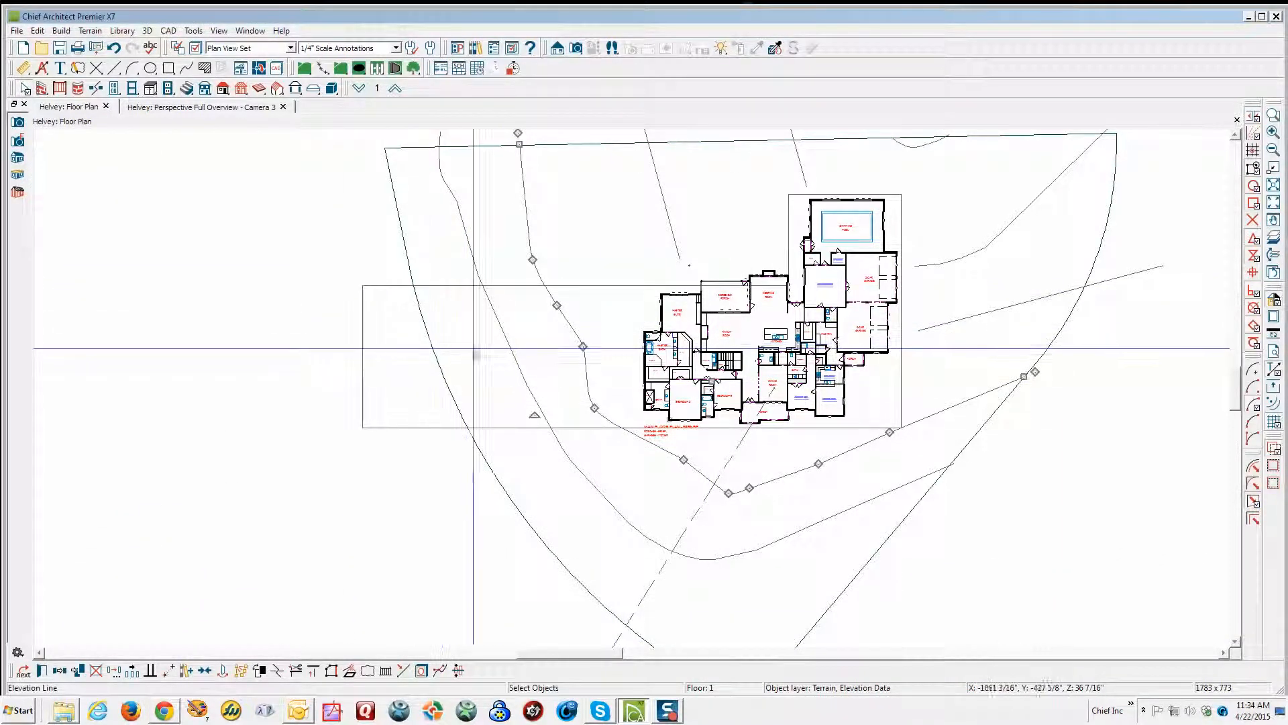
- Check the outer front curve's elevation, then pull back its rear end so it stops just outside the extended elevation region
click(502, 349)
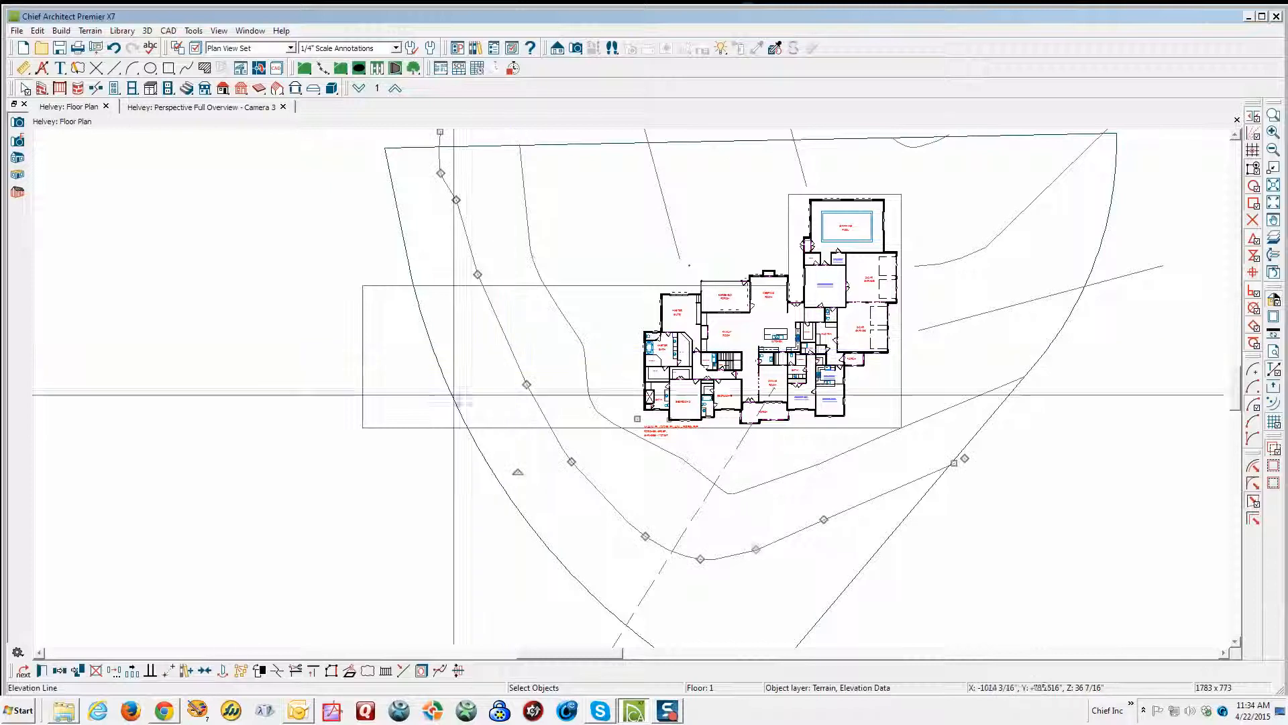
click(42, 671)
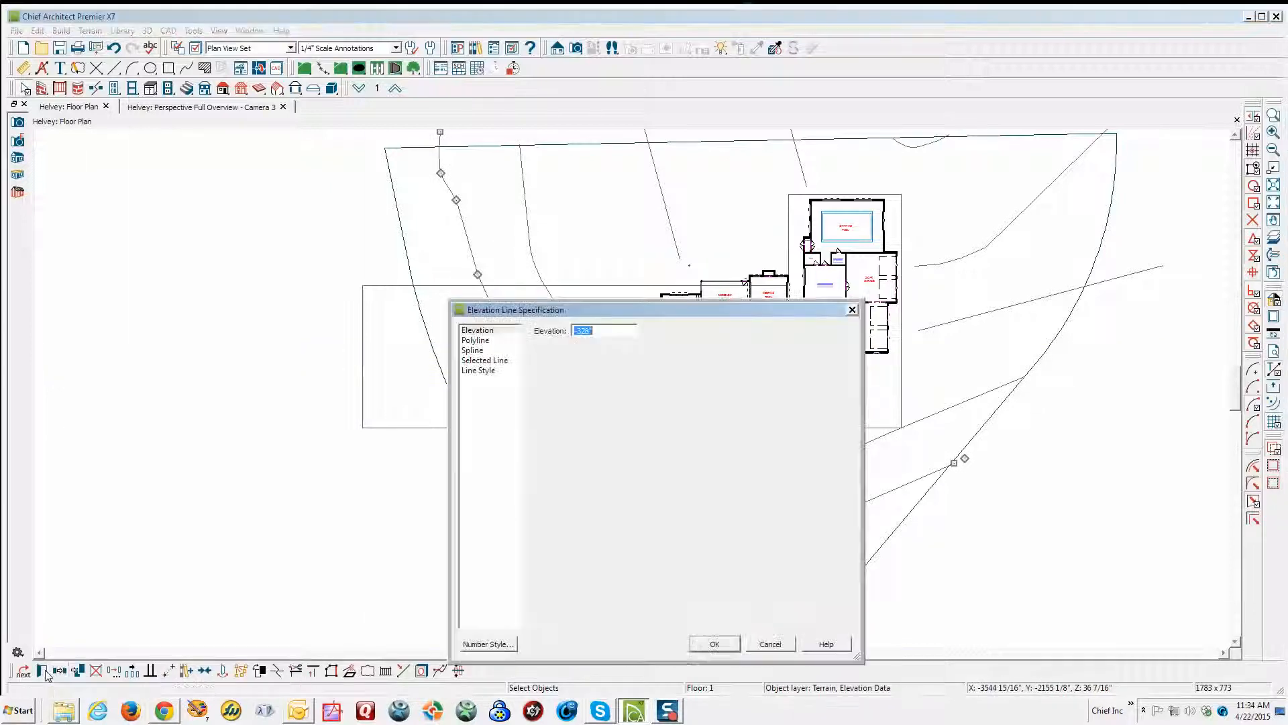
click(770, 644)
drag(441, 132, 550, 441)
key(Escape)
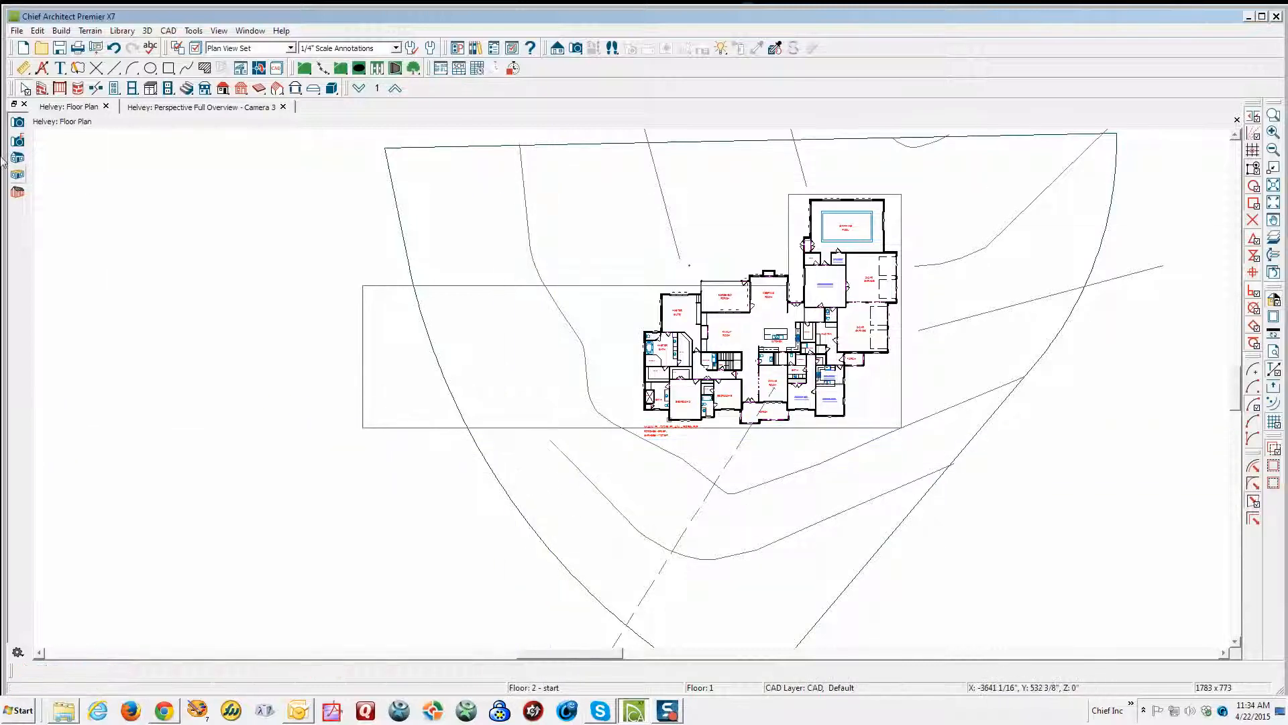
- Draw a short elevation spline behind the extended elevation region, between the terrain perimeter and the inner curve's rear part
click(114, 70)
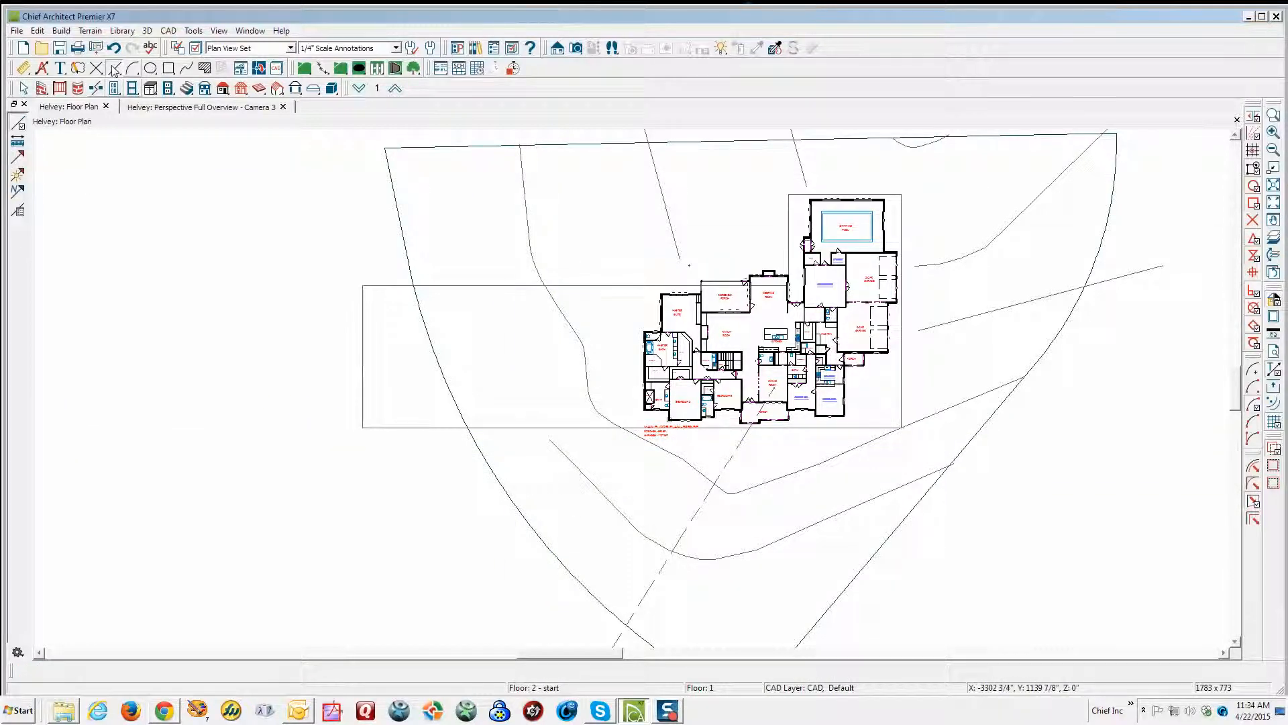
click(91, 31)
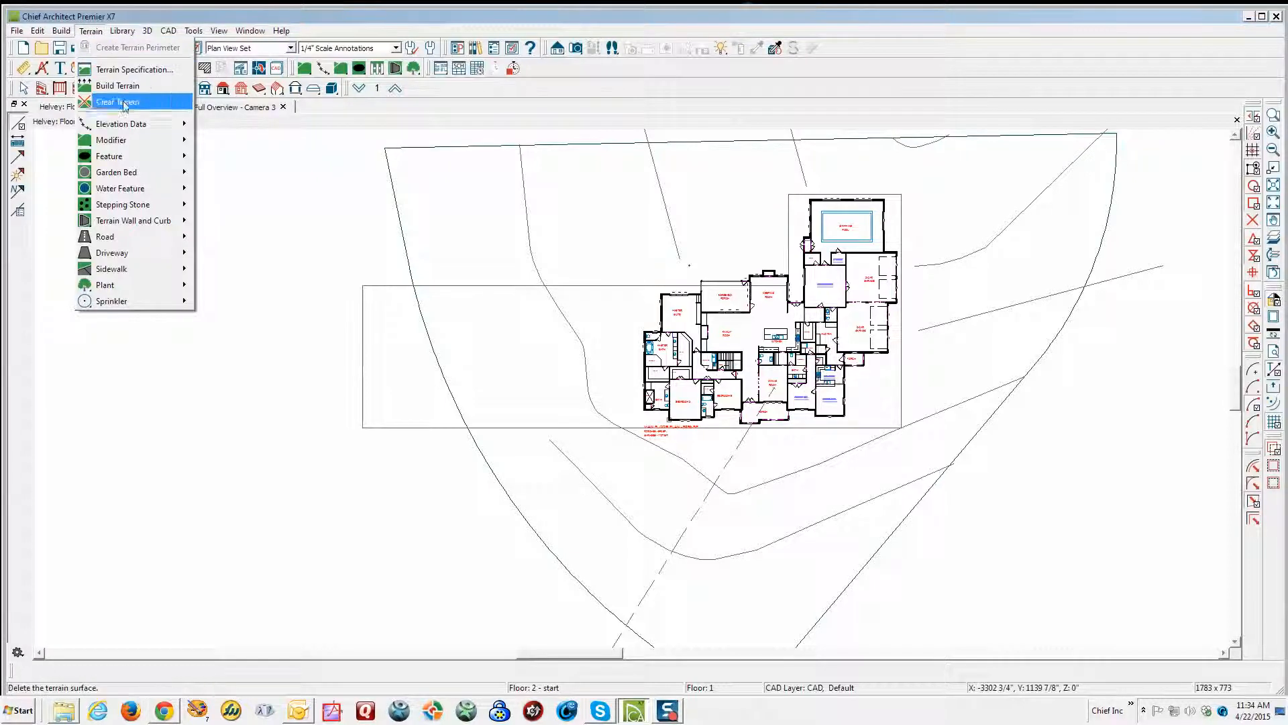
mouse_move(122, 124)
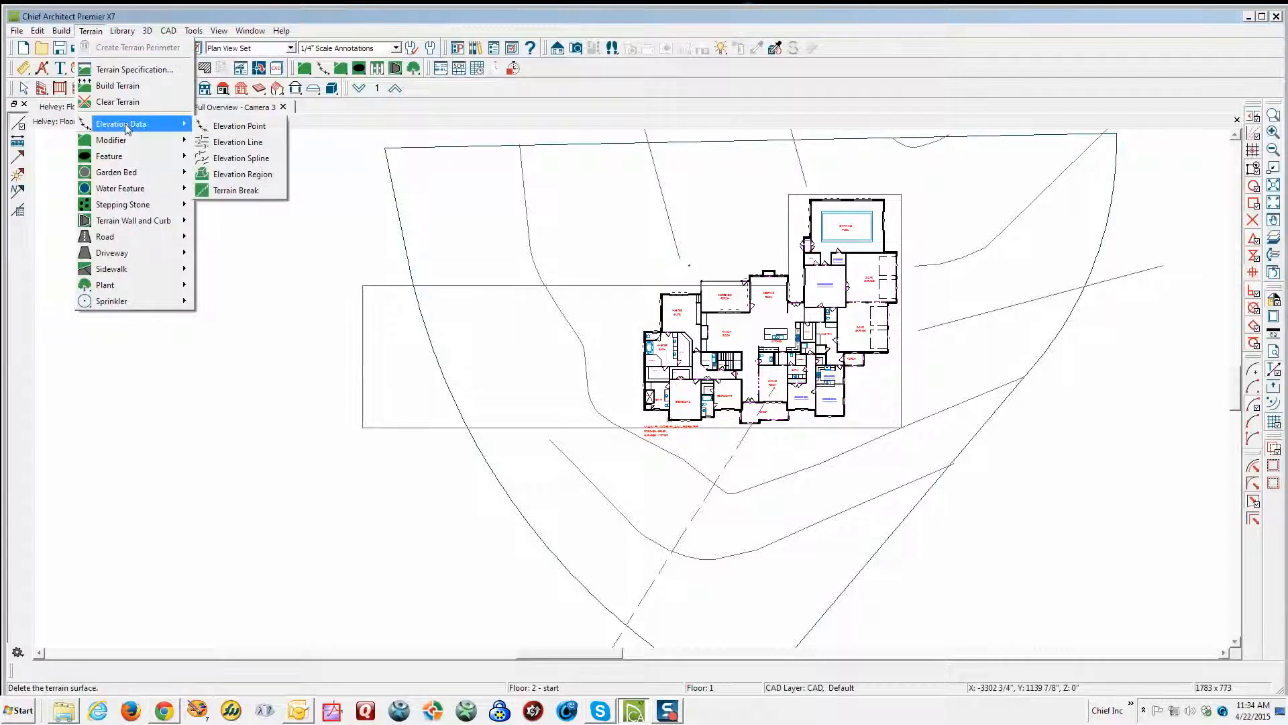
click(239, 162)
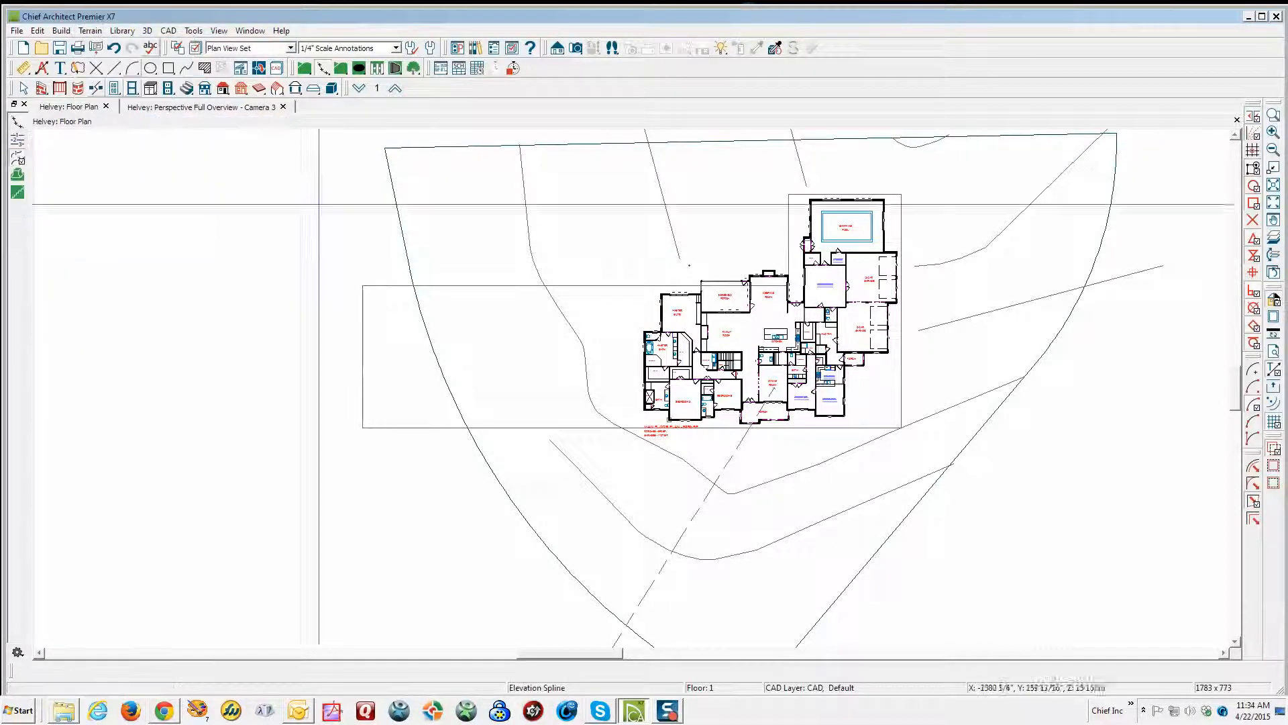
click(468, 274)
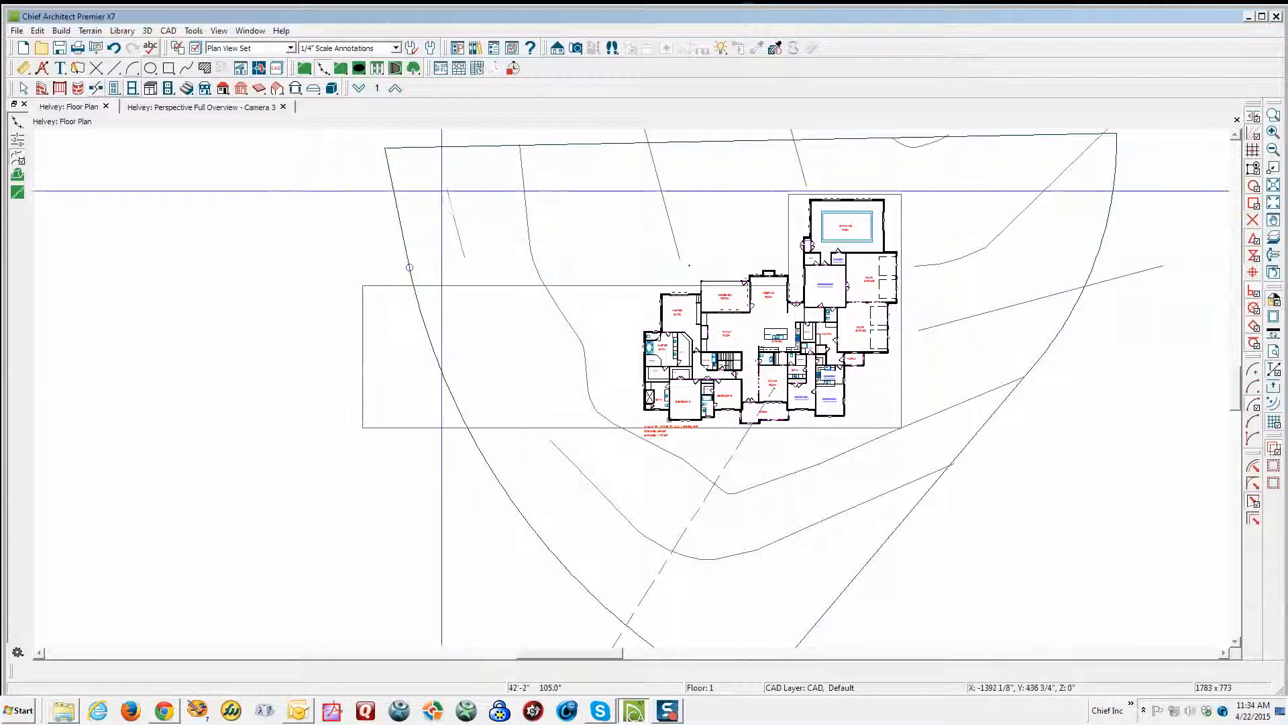
- Set the elevation of the new spline behind the extended region to -328
right_click(457, 219)
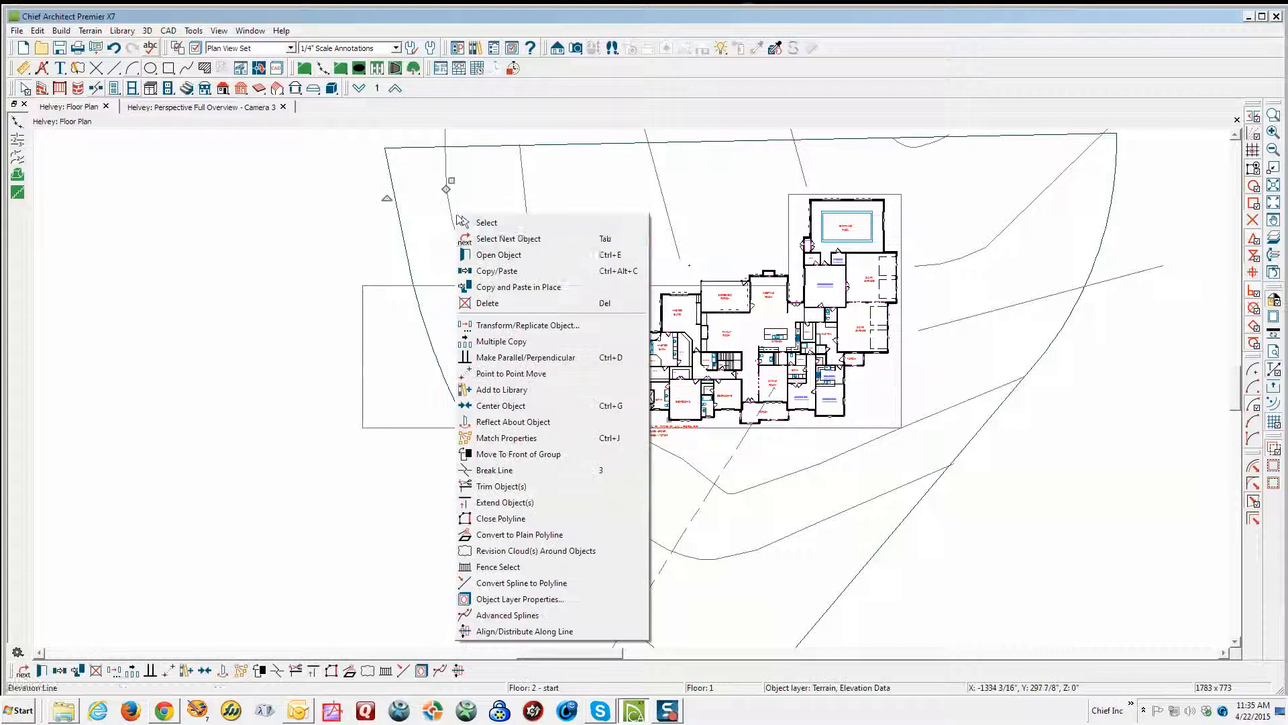
click(504, 261)
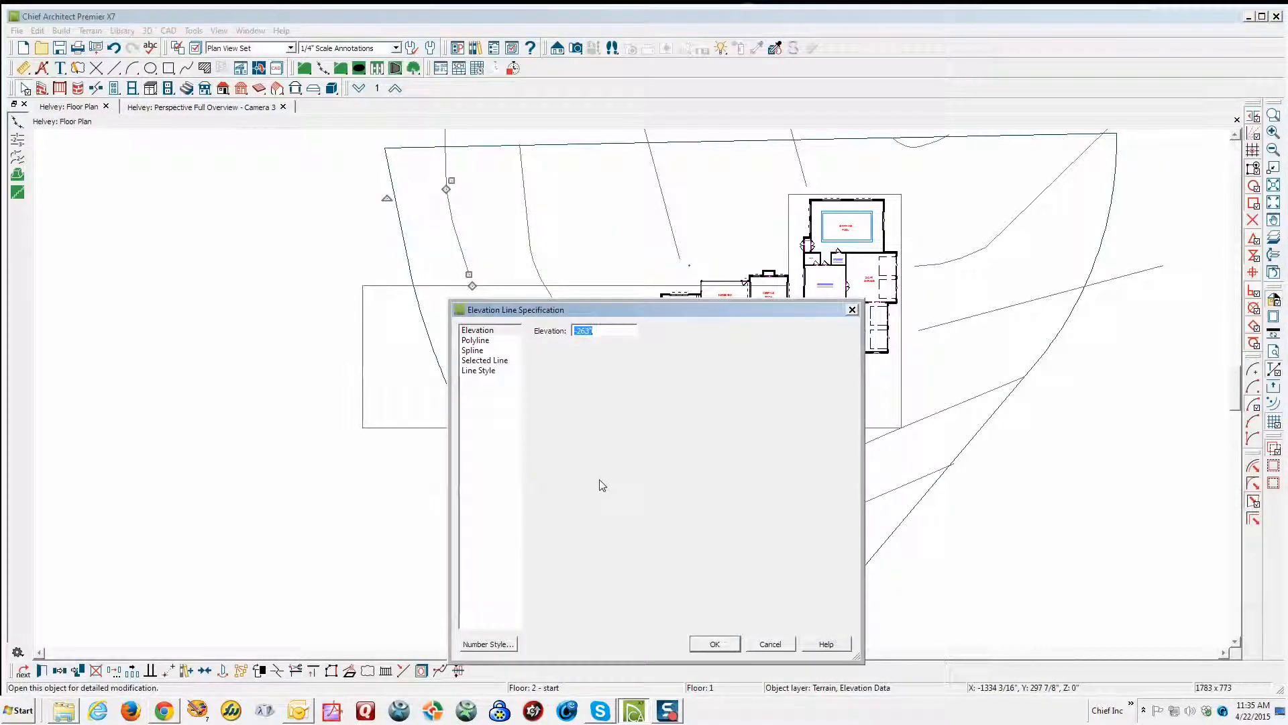
text(-328)
click(704, 645)
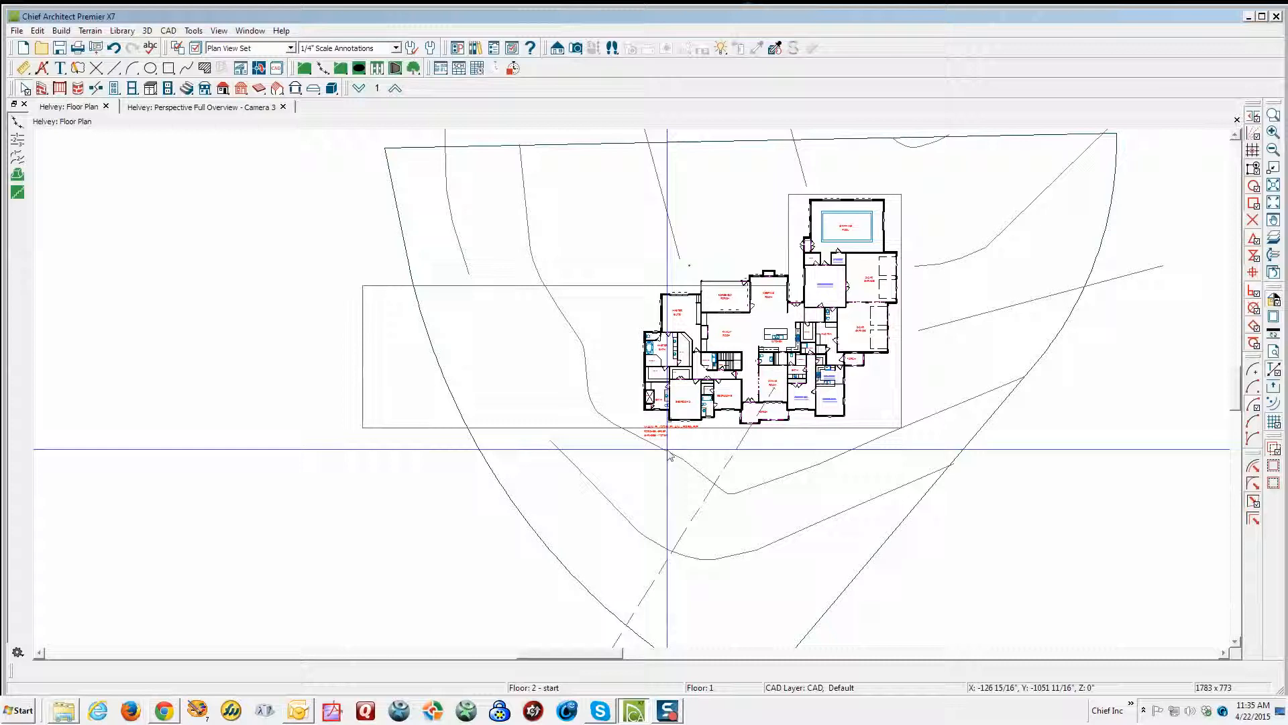
- Delete the inner front elevation curve that crosses the elevation region and wraps around the front of the house
key(ctrl+Tab)
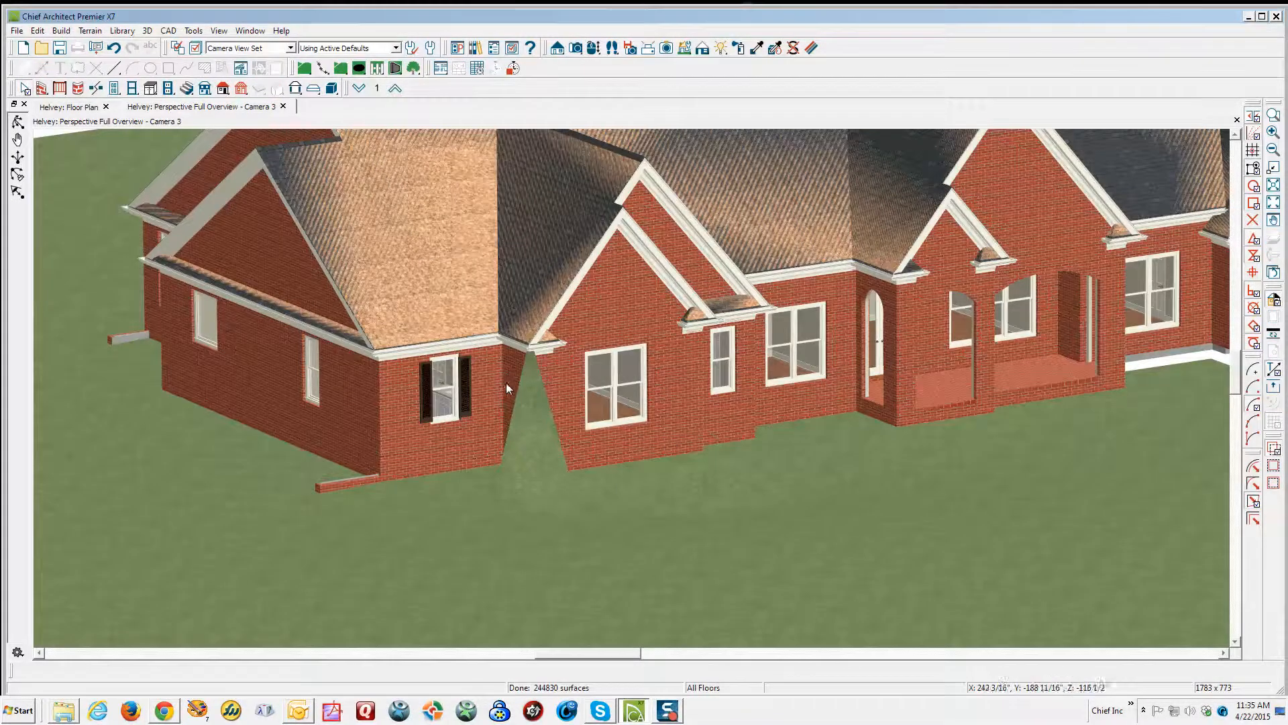
key(ctrl+Tab)
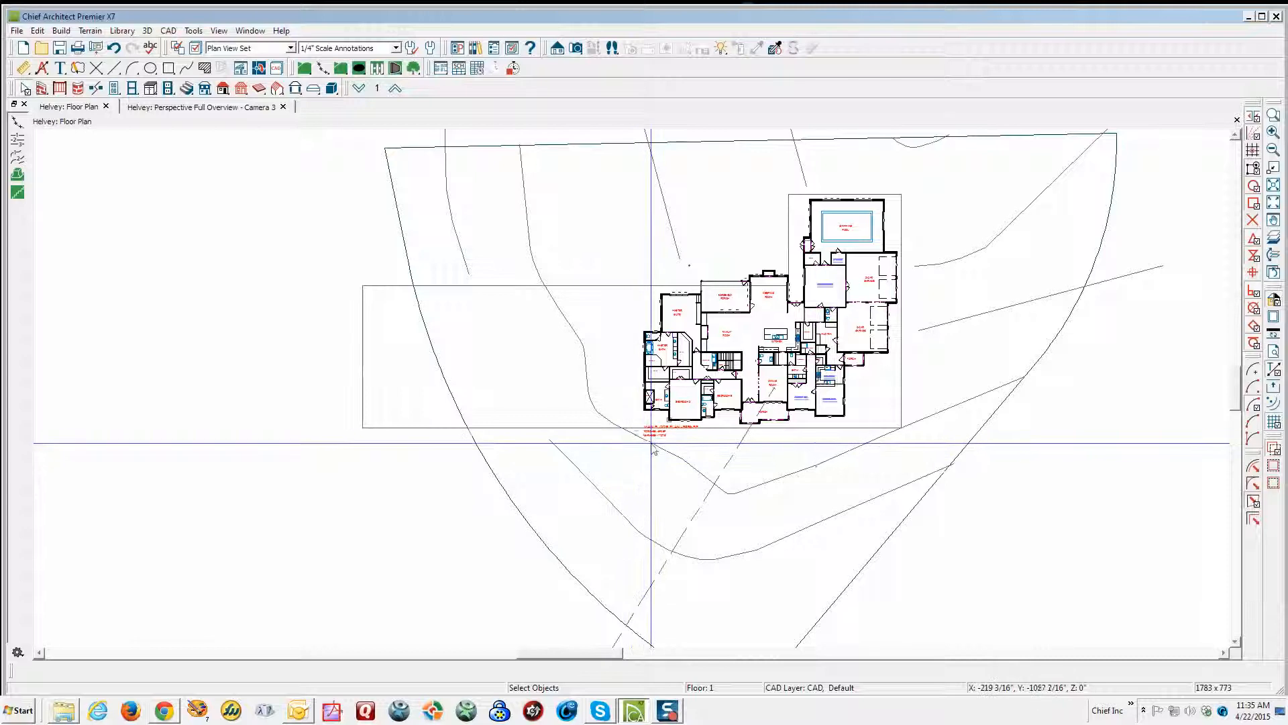
click(652, 445)
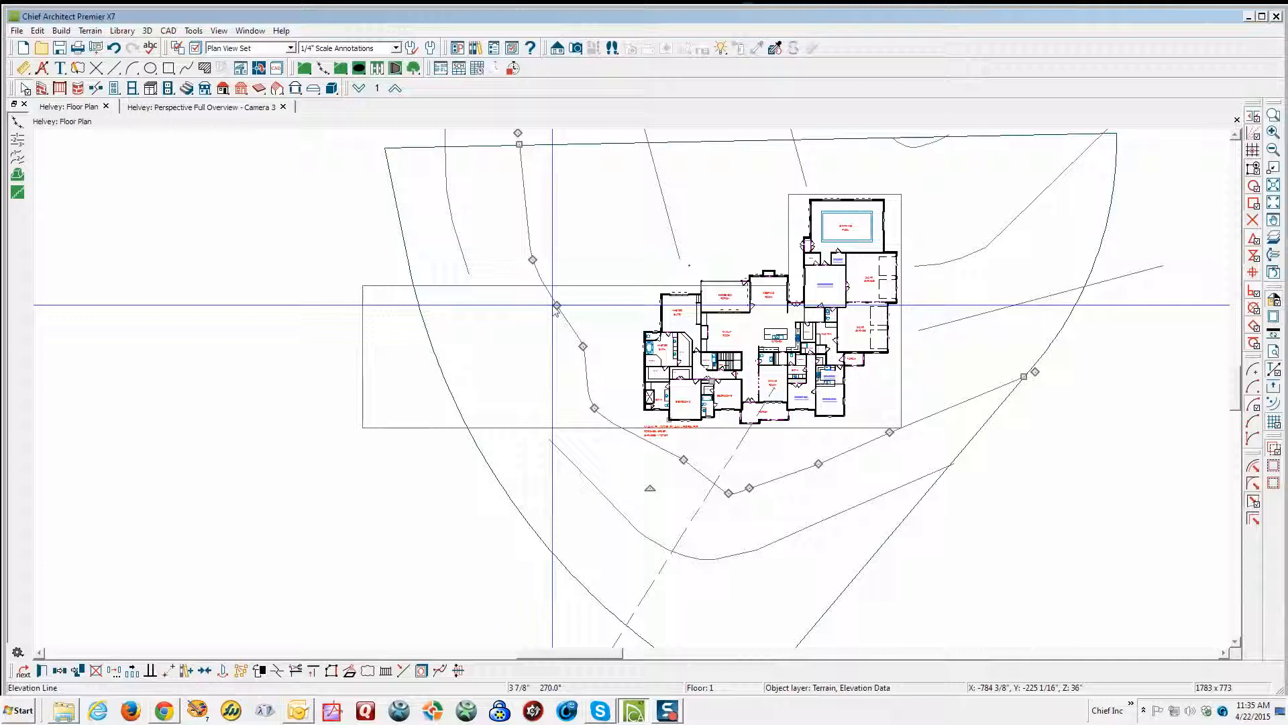
key(Escape)
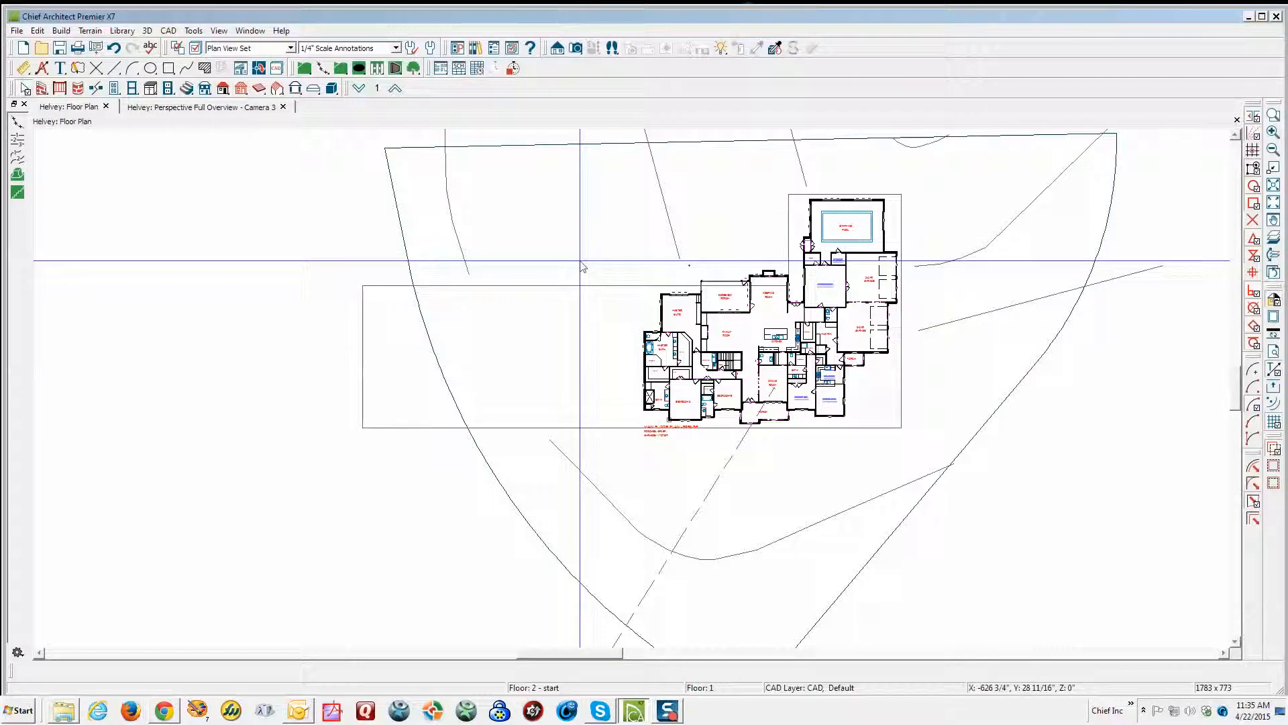
- Rebuild the terrain in the perspective overview and check the gap in the front wall
key(ctrl+Tab)
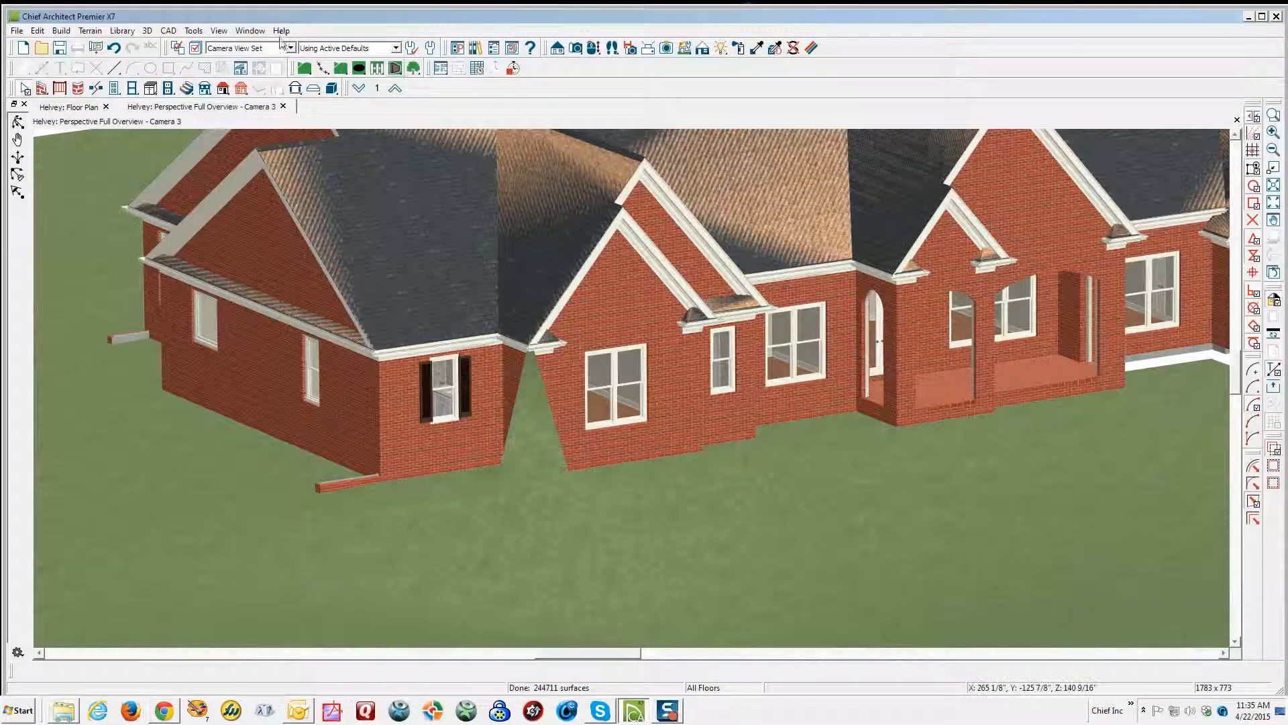
click(90, 31)
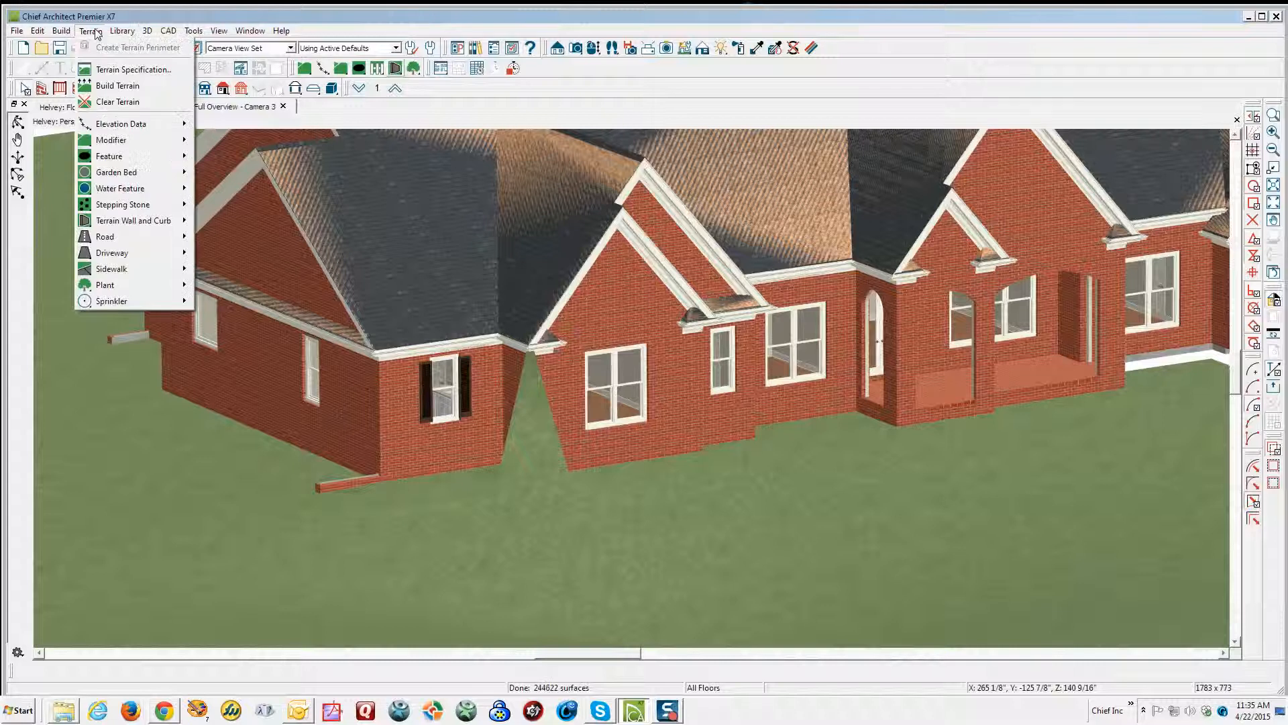
click(117, 86)
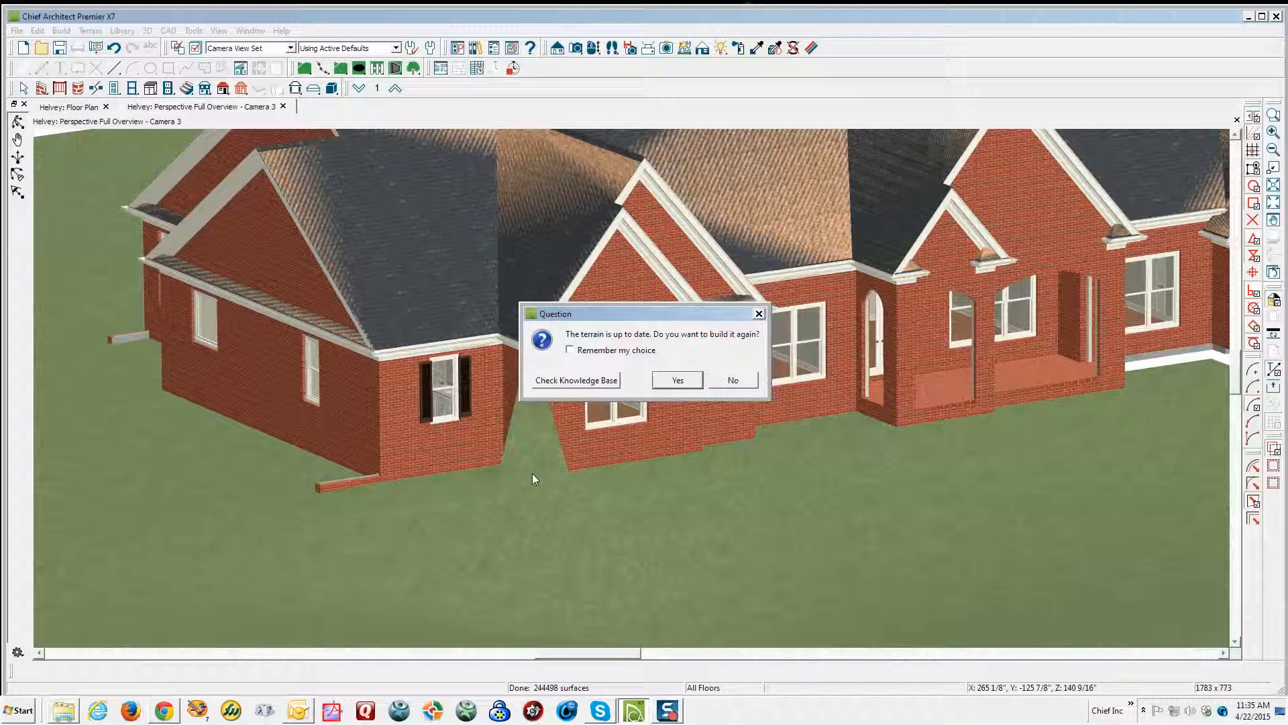
key(Return)
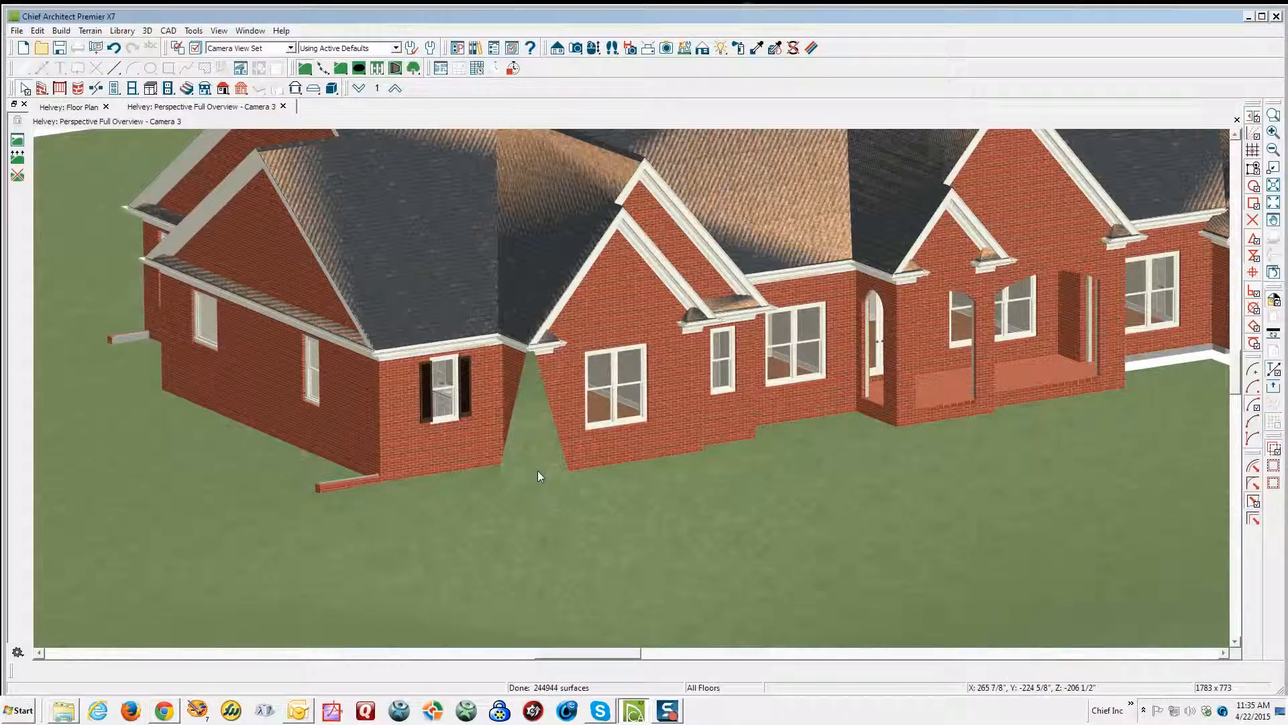
- Display the Terrain, Primary Contours and Terrain, Secondary Contours layers in the floor plan's Plan View Set
key(ctrl+Tab)
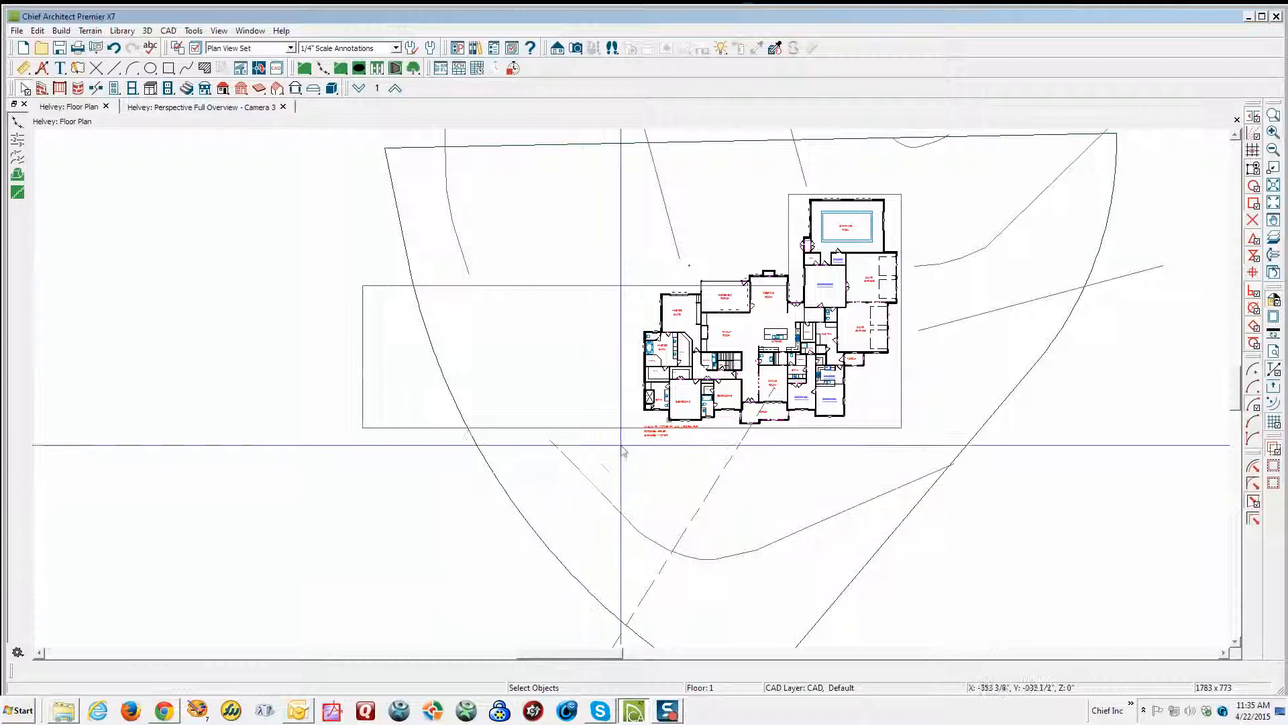
click(194, 47)
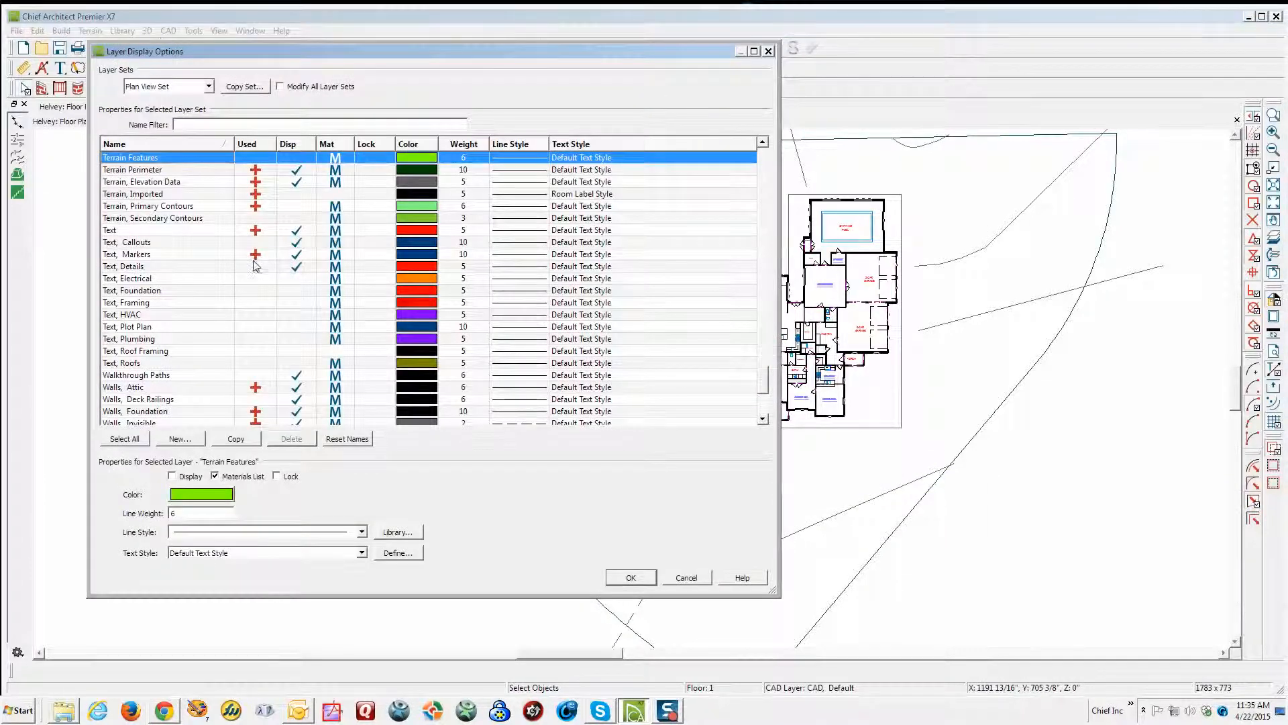
click(297, 208)
click(294, 224)
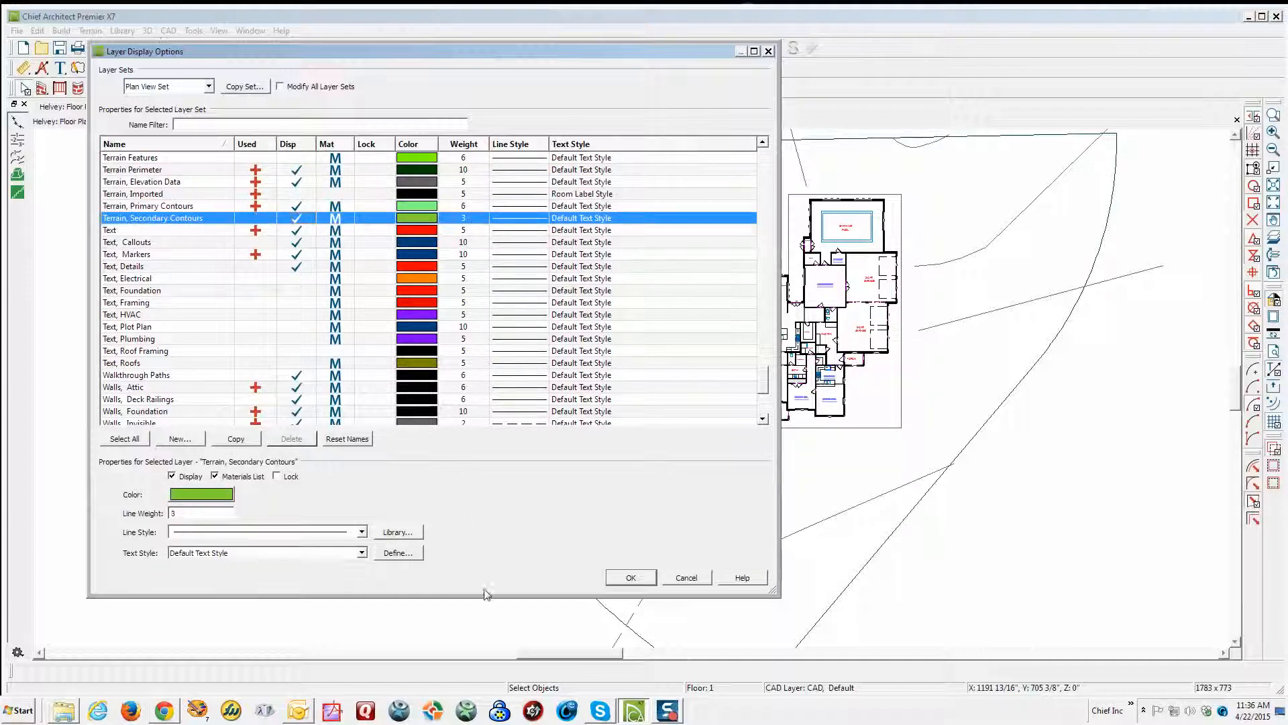
click(625, 581)
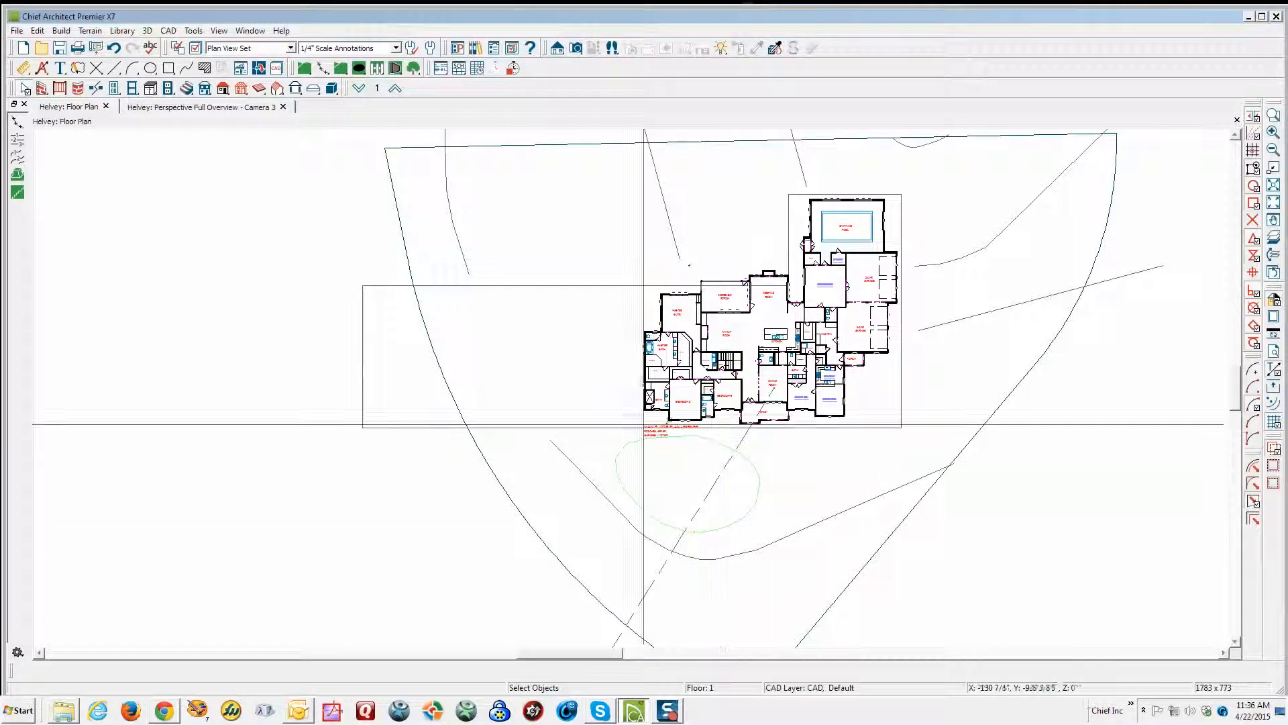
- Hide the reference grid around the closed contour in front of the house and switch the floor plan to All On Set
click(1273, 115)
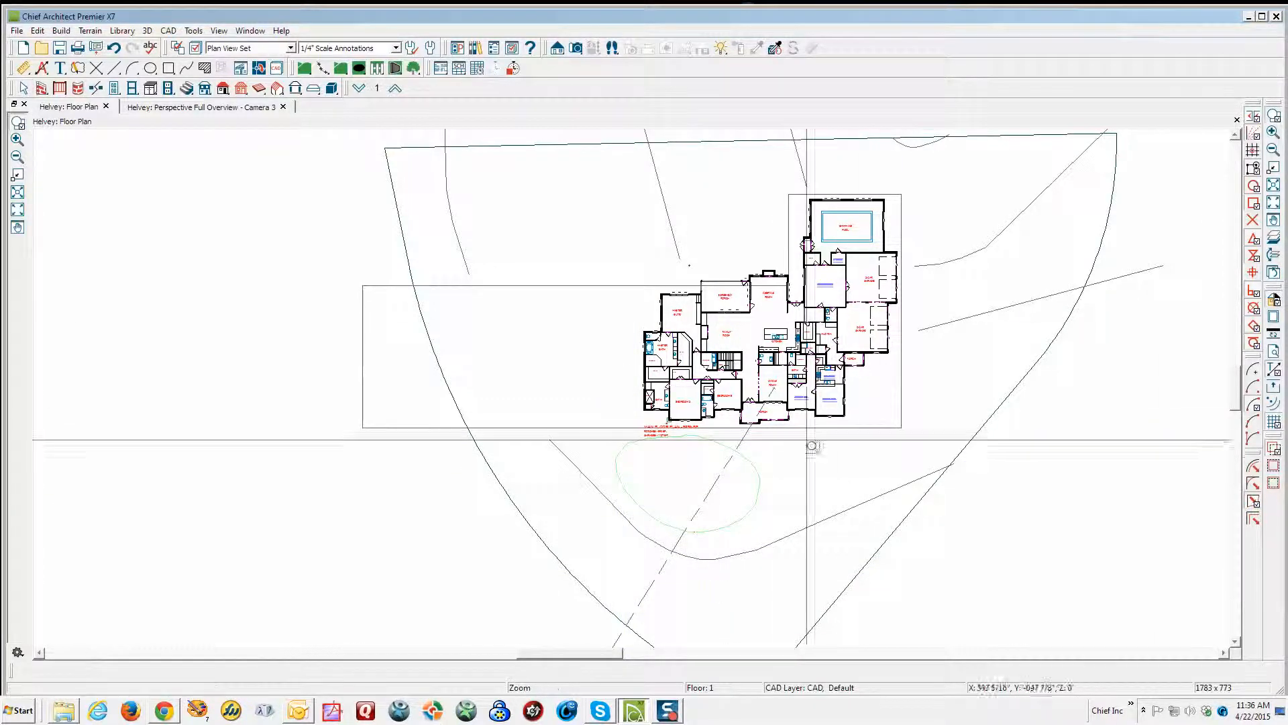
drag(574, 388, 834, 569)
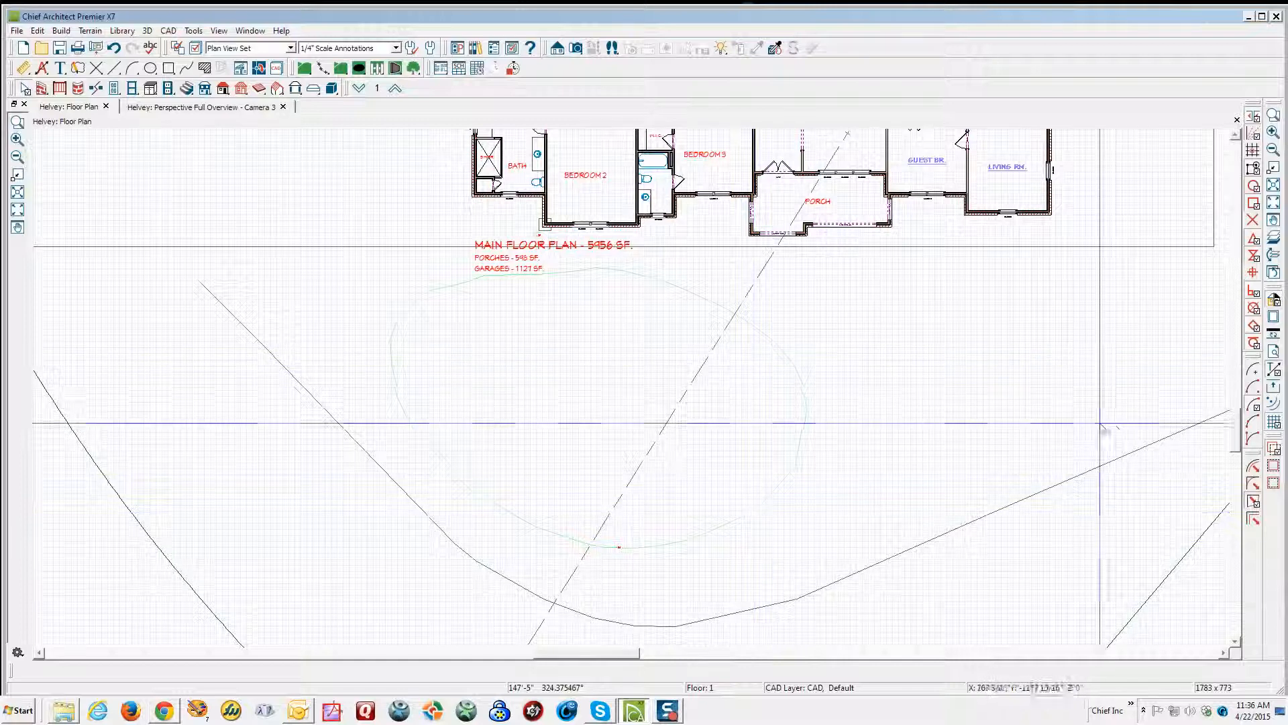
click(1272, 423)
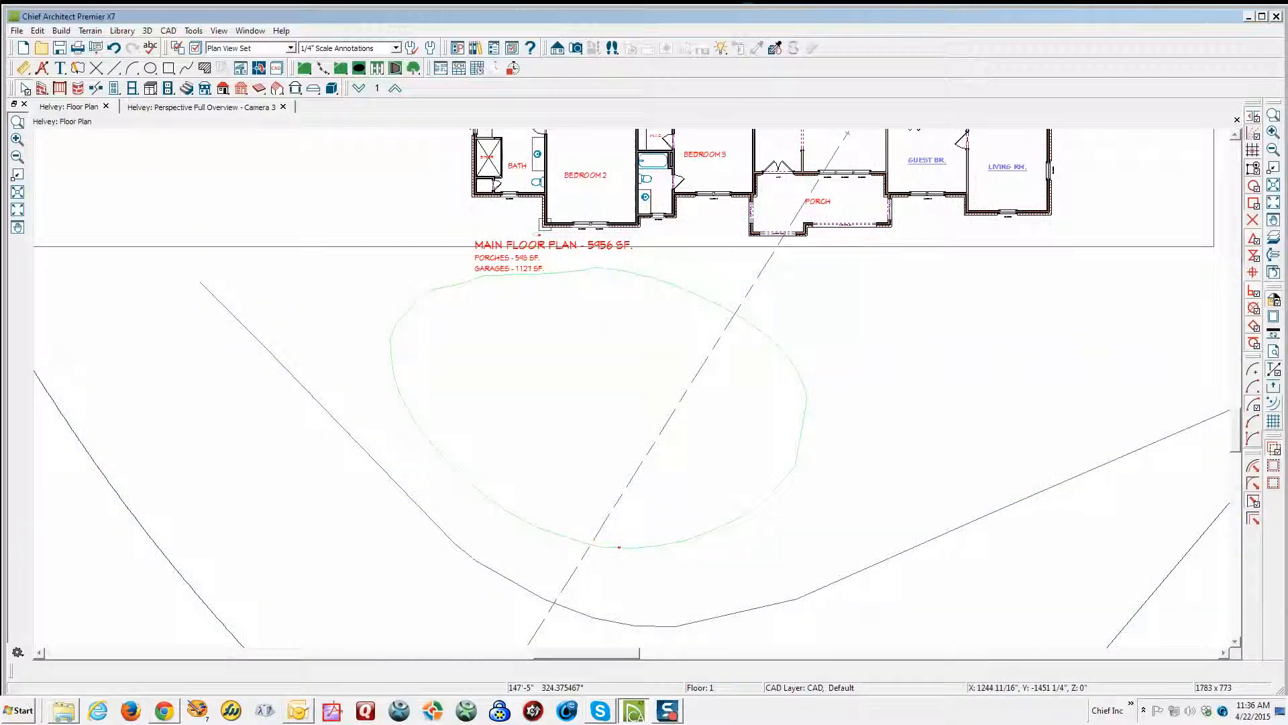
click(291, 48)
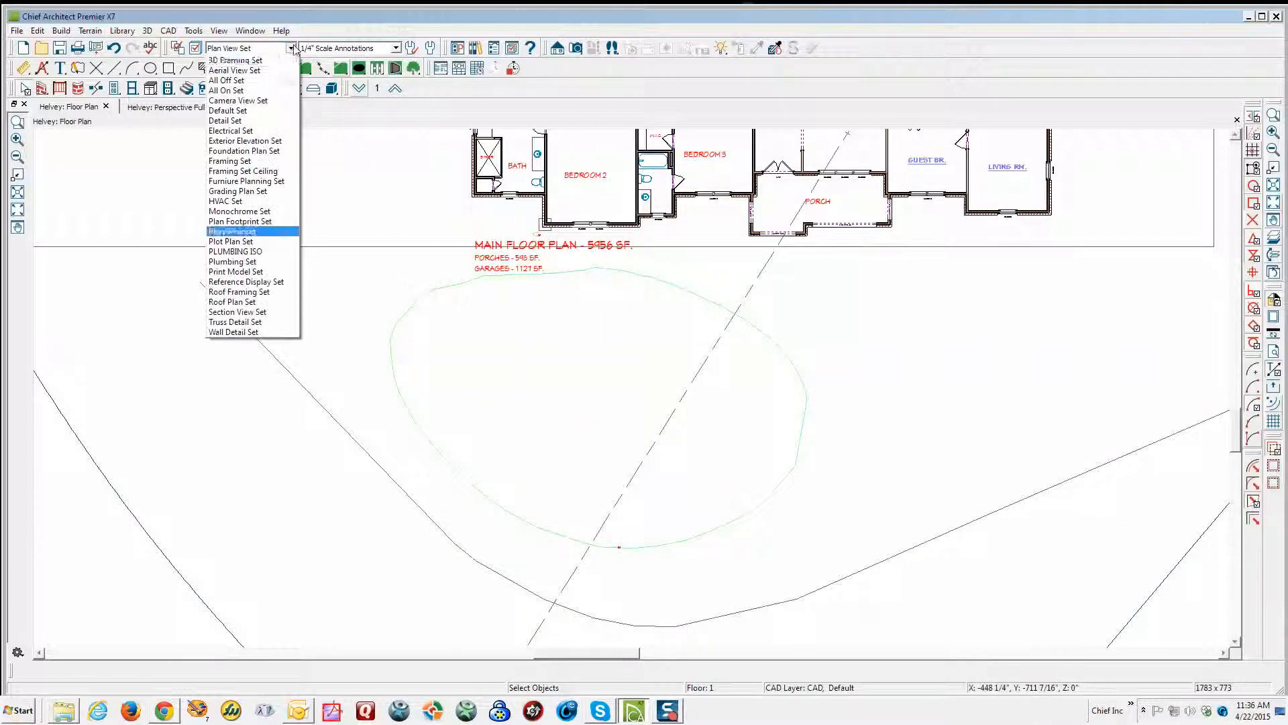
click(278, 90)
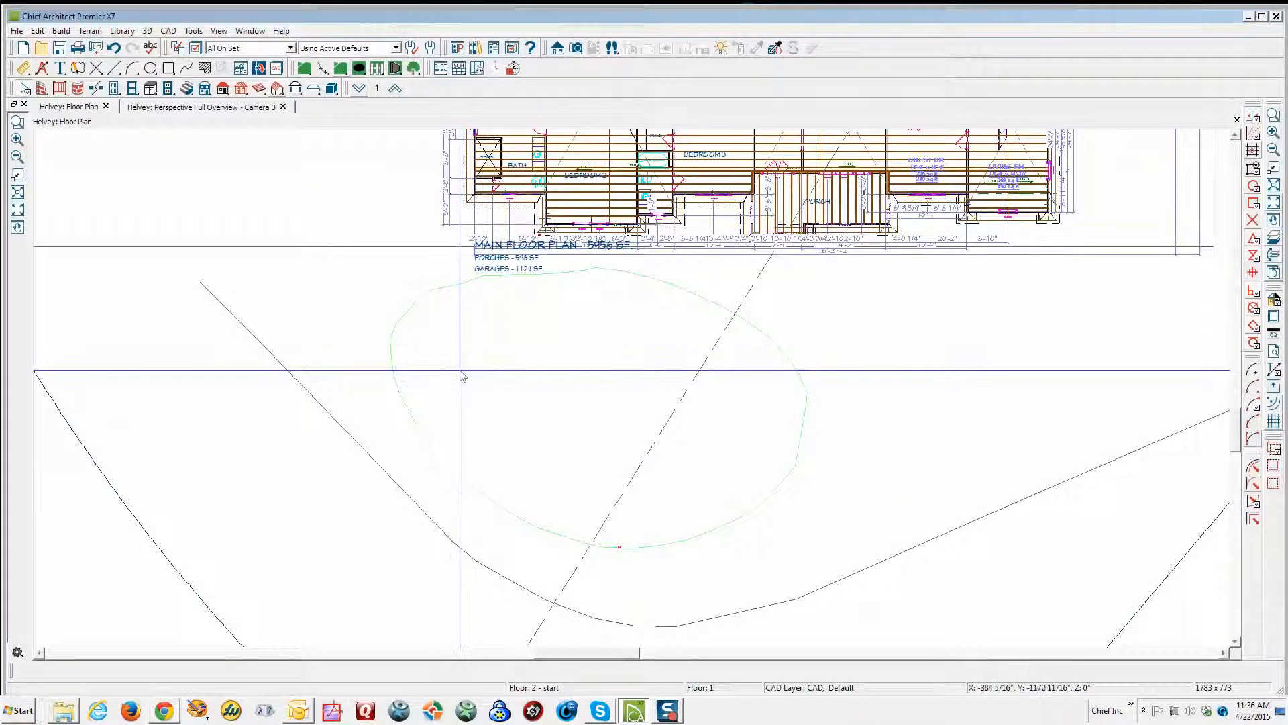
- Move the elevation region's front edge about 4'-6" farther from the house and check the front wall gap in the overview
click(395, 247)
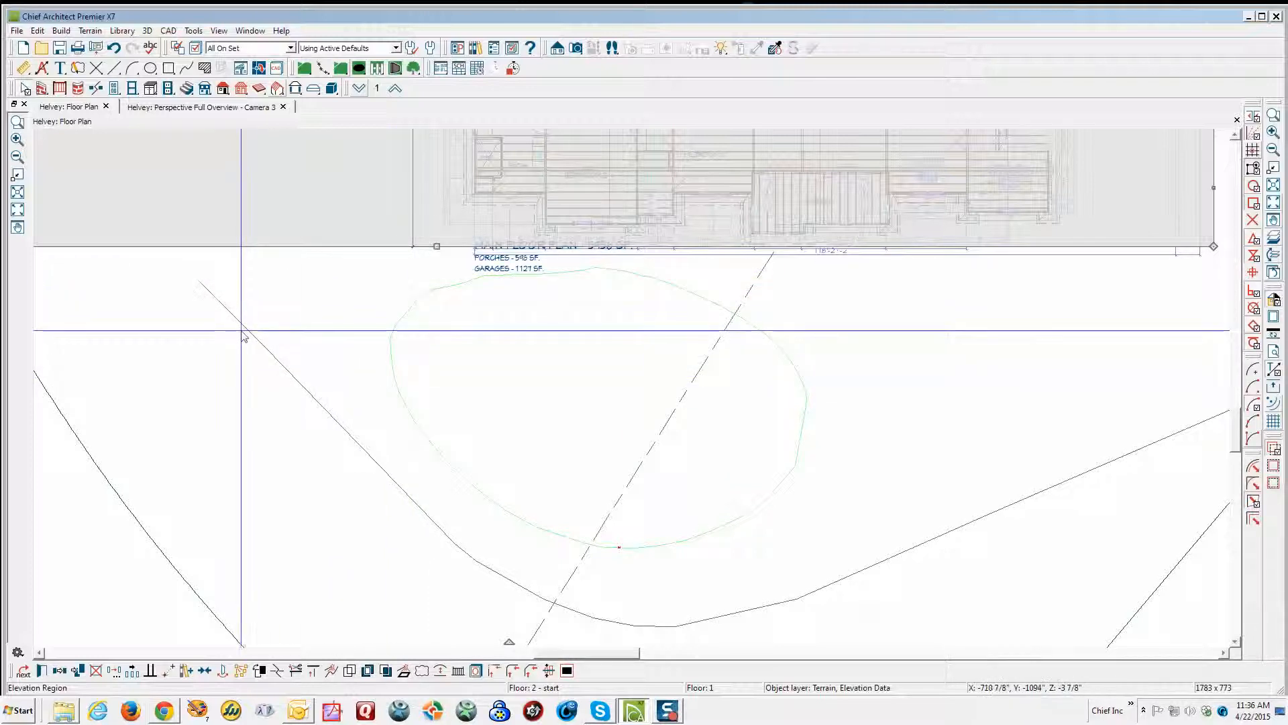
key(Escape)
click(394, 247)
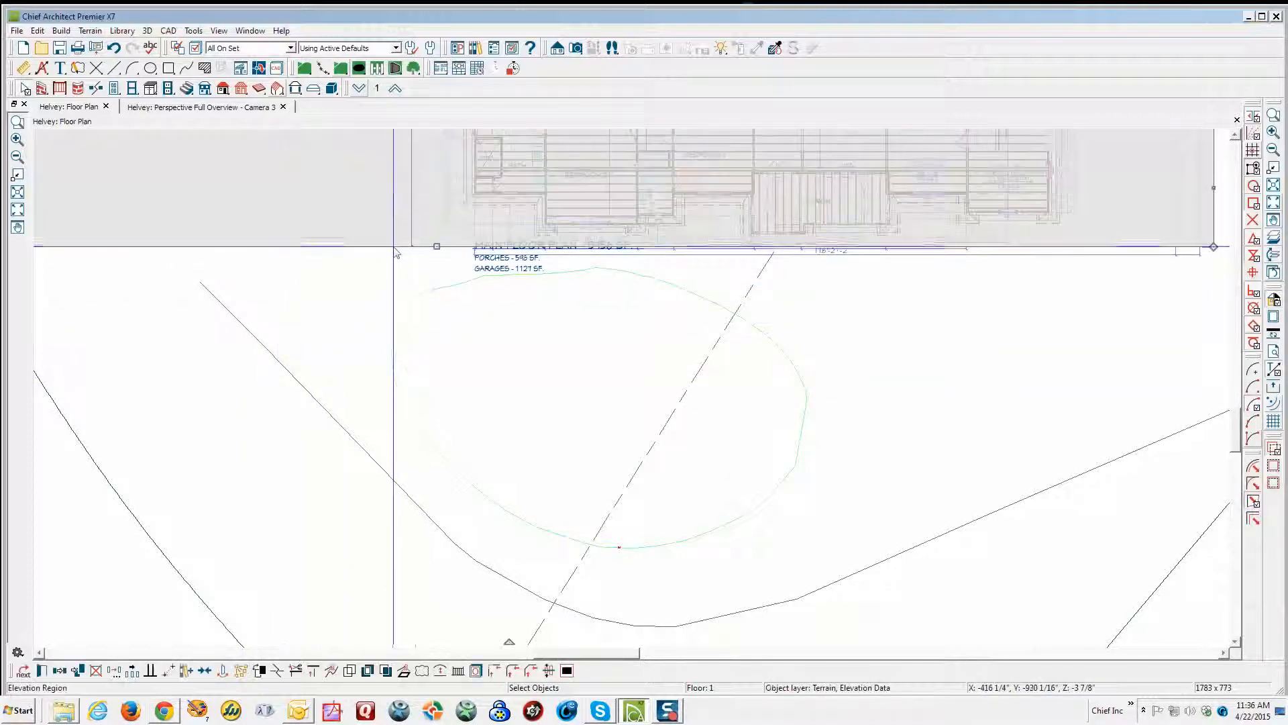
drag(438, 246, 439, 274)
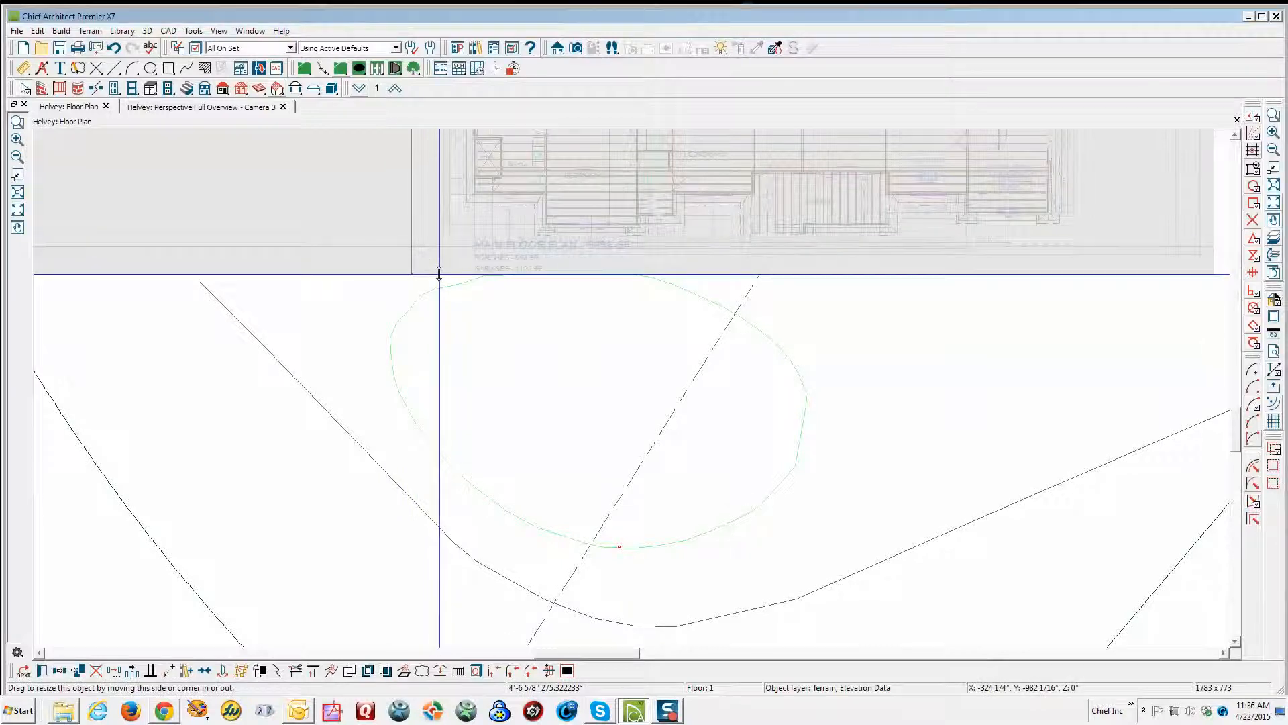
click(528, 364)
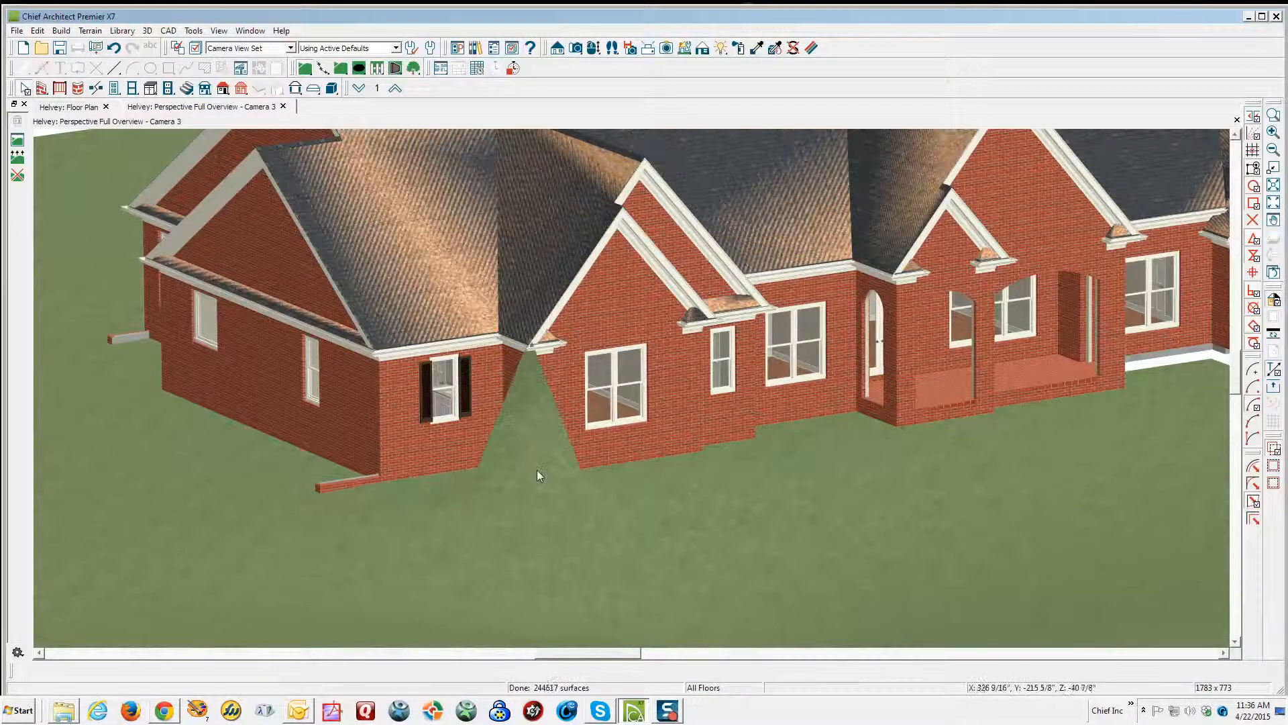
scroll(513, 444, down, 5)
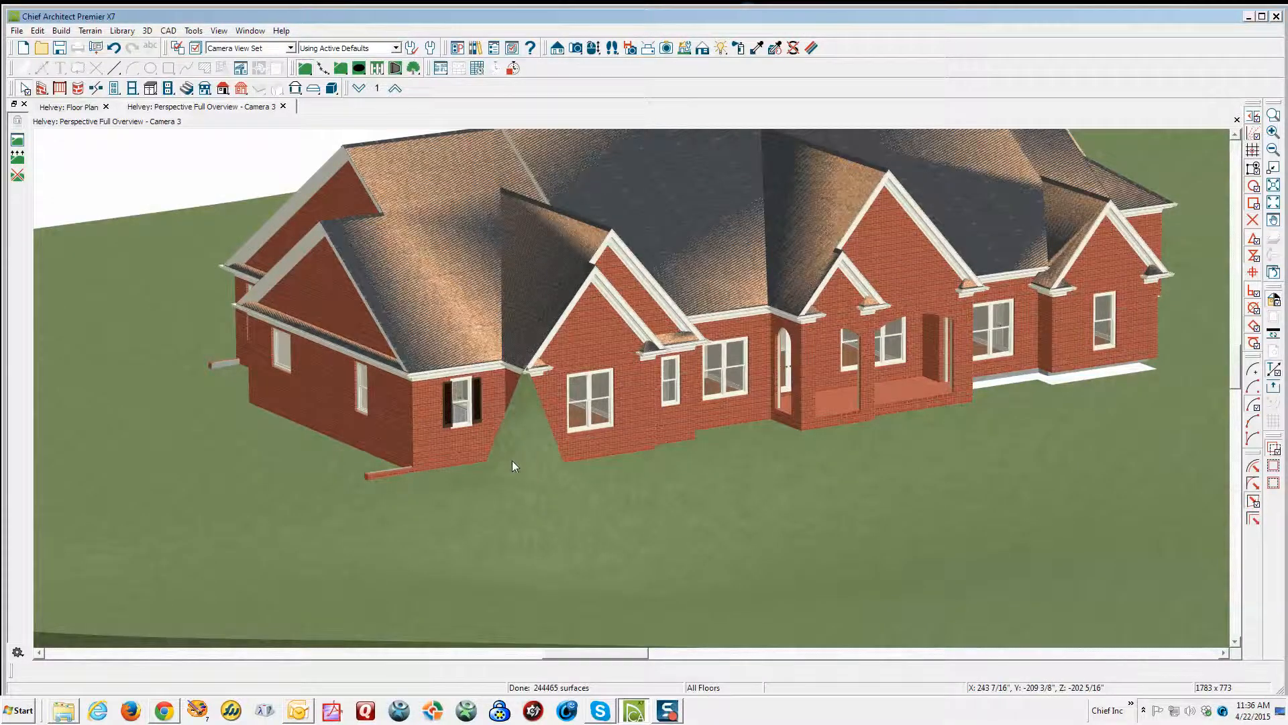
- Examine the small contour at Bedroom 2's front corner on the floor plan, then switch the plan to All Off Set
key(ctrl+Tab)
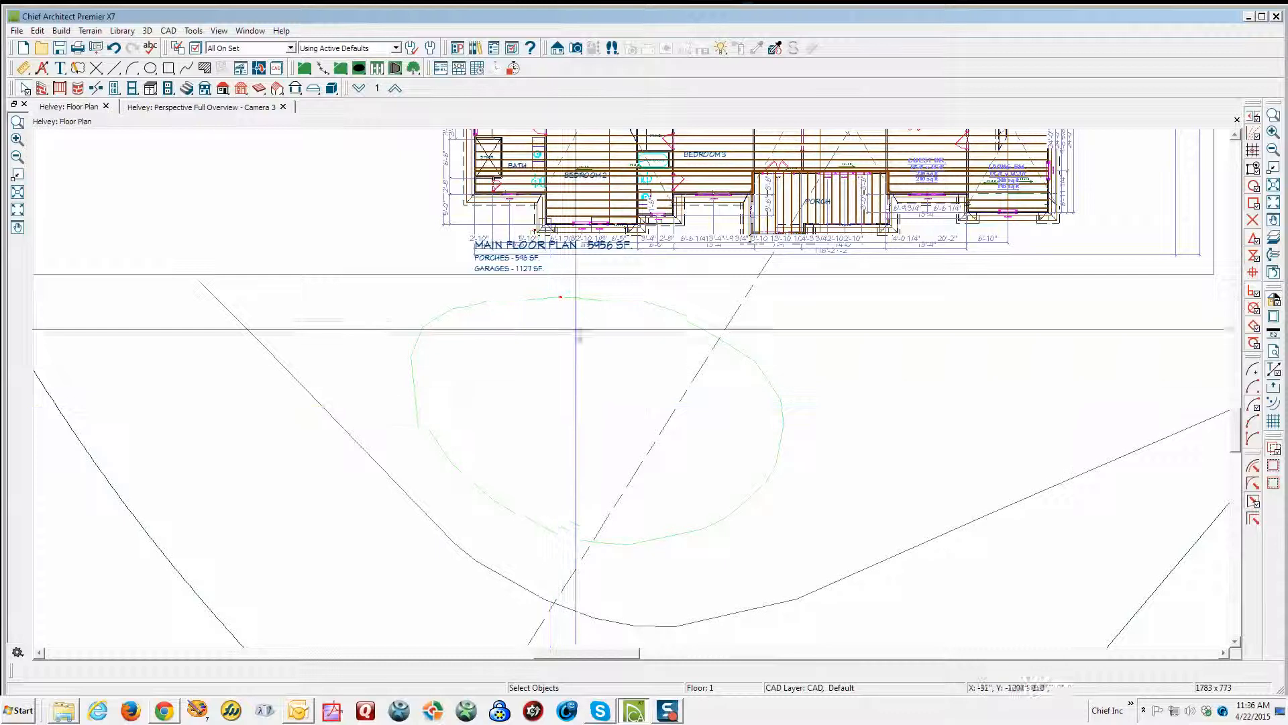
scroll(508, 205, up, 2)
scroll(508, 210, up, 3)
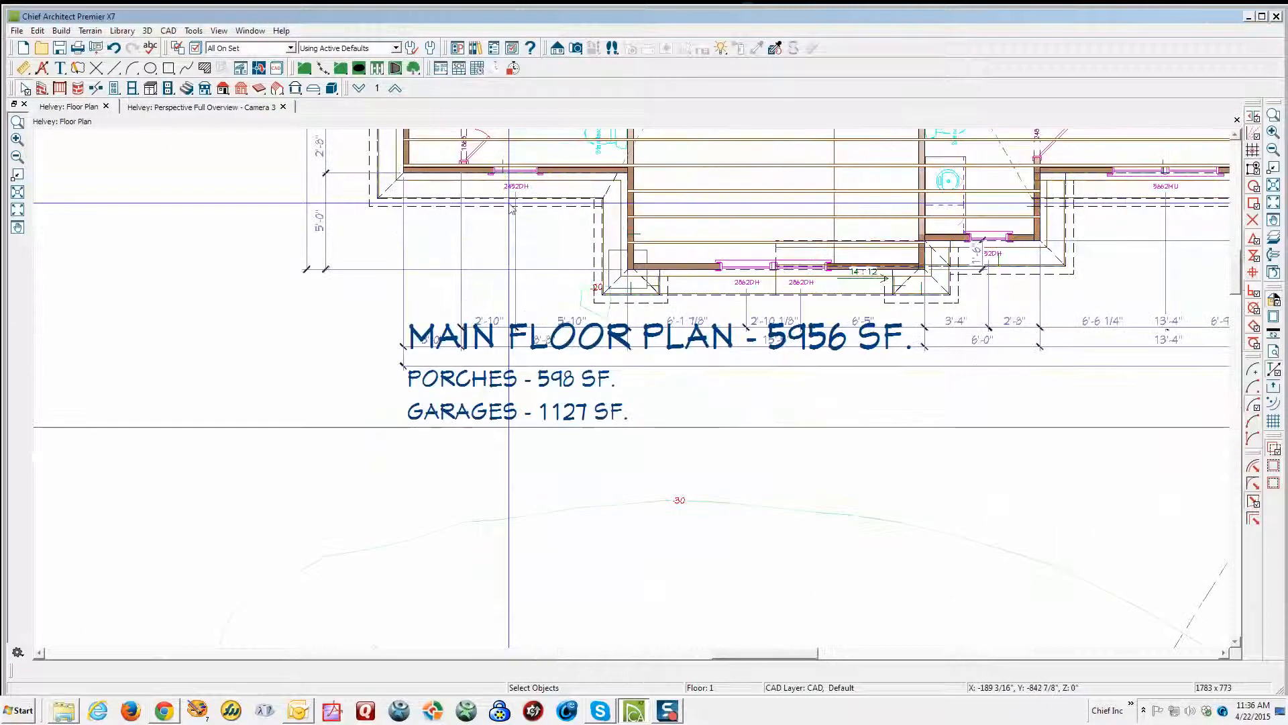
scroll(512, 210, up, 3)
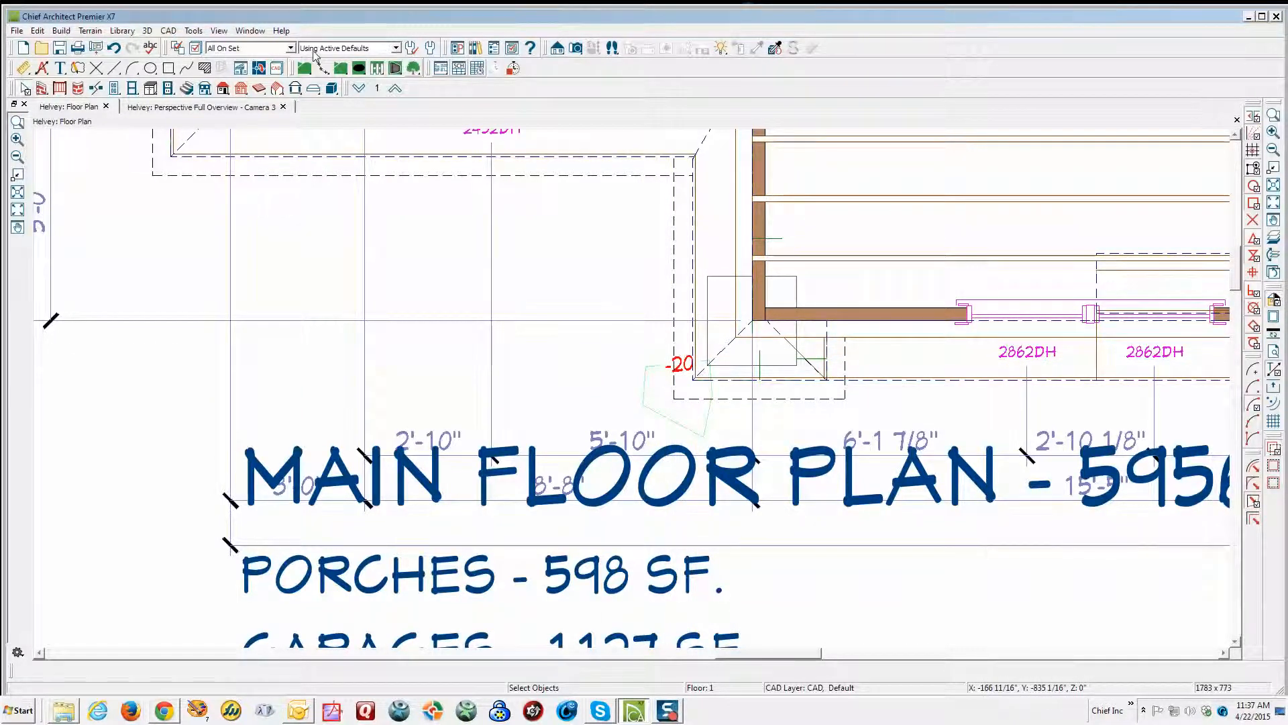
click(292, 49)
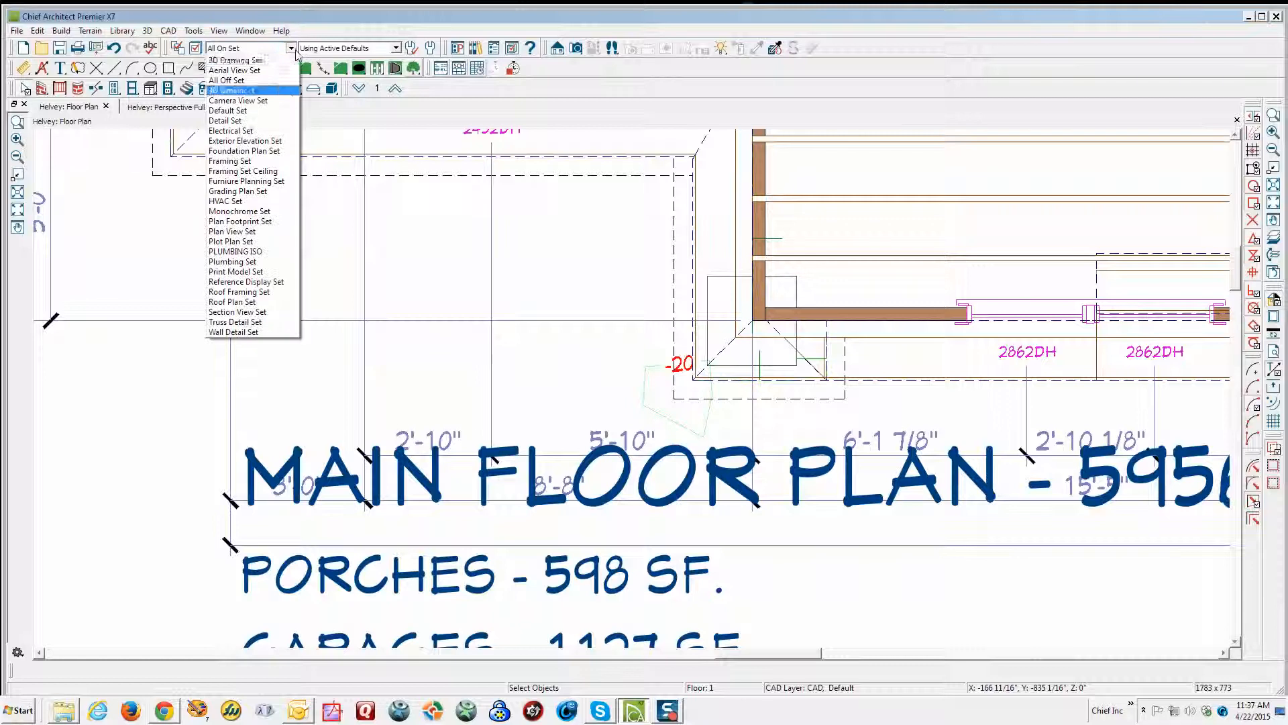
click(275, 82)
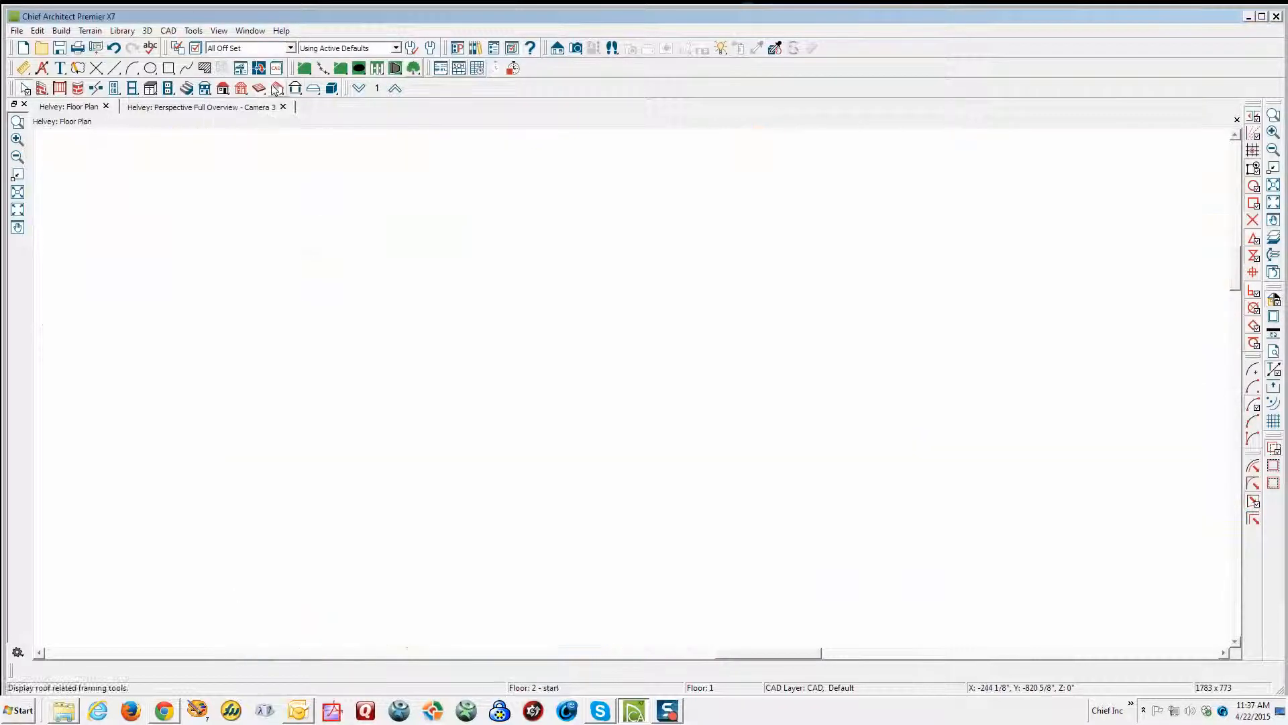
- Display the Terrain, Elevation Data layer in the floor plan's All Off Set
click(196, 48)
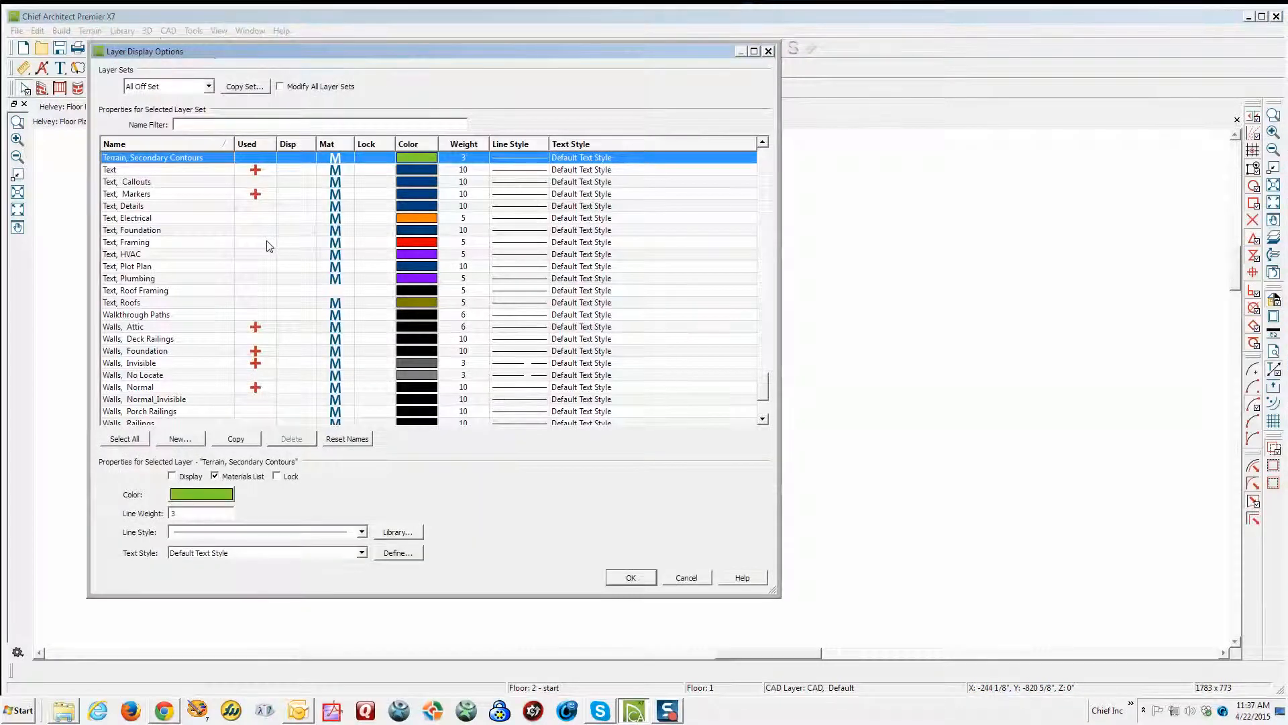
key(Down)
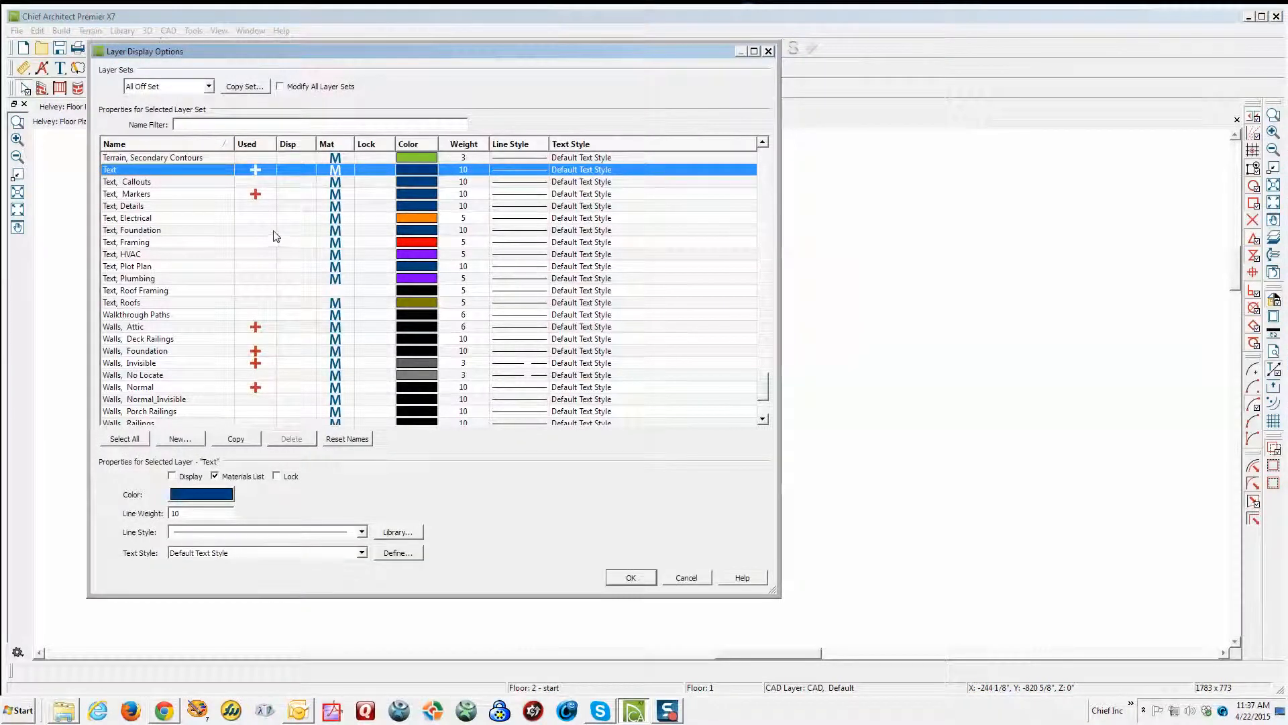
scroll(262, 260, up, 2)
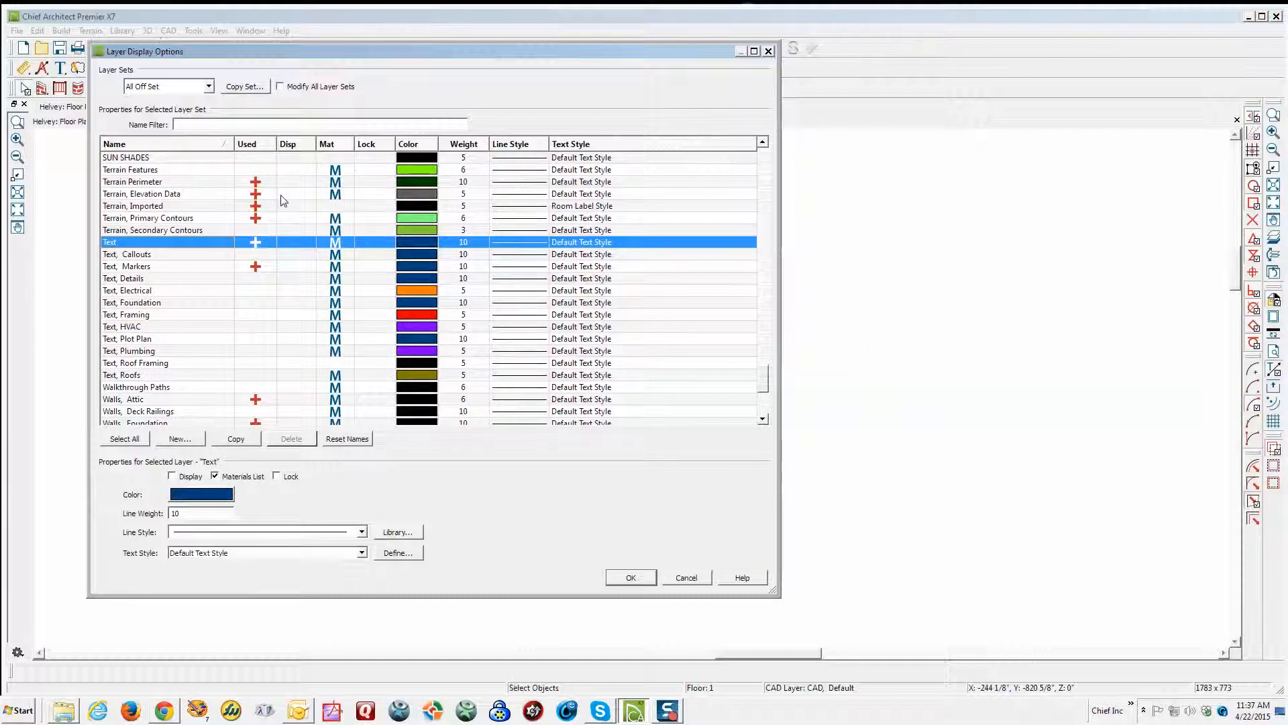
click(304, 194)
click(630, 579)
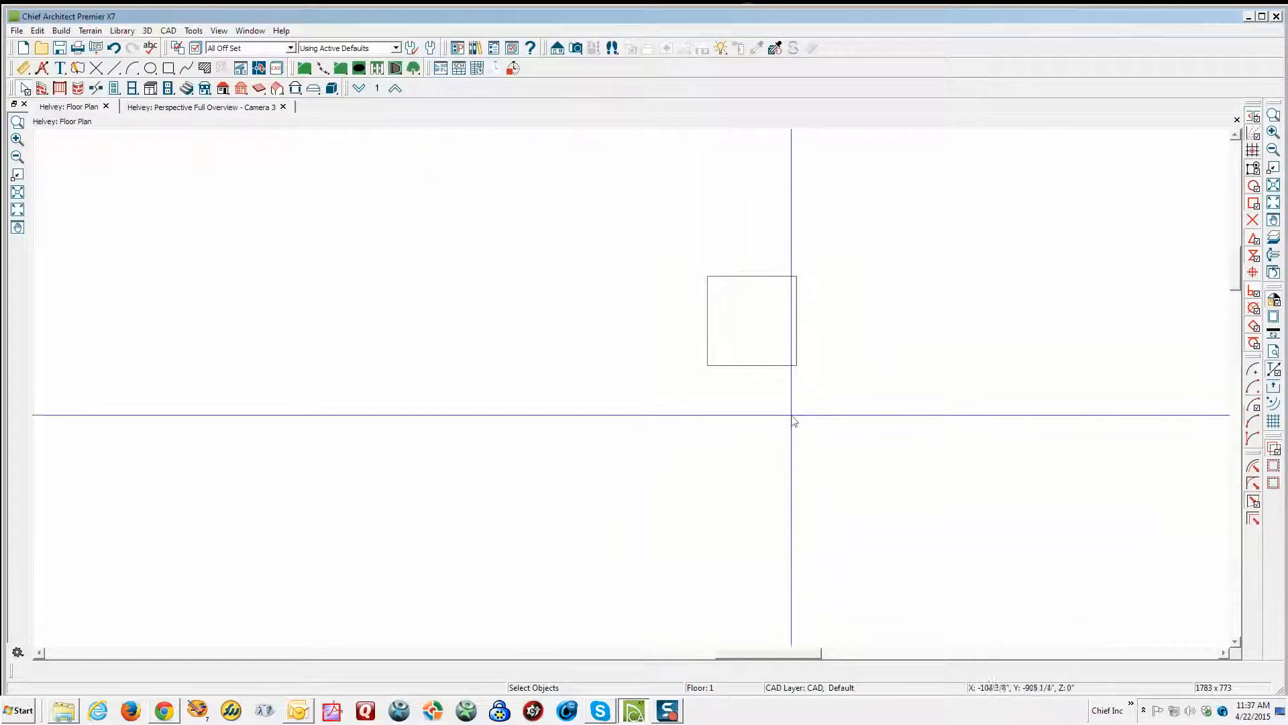
- Check the elevation setting of the small 2'-0" square elevation region, leave it unedited, and delete the region
click(755, 366)
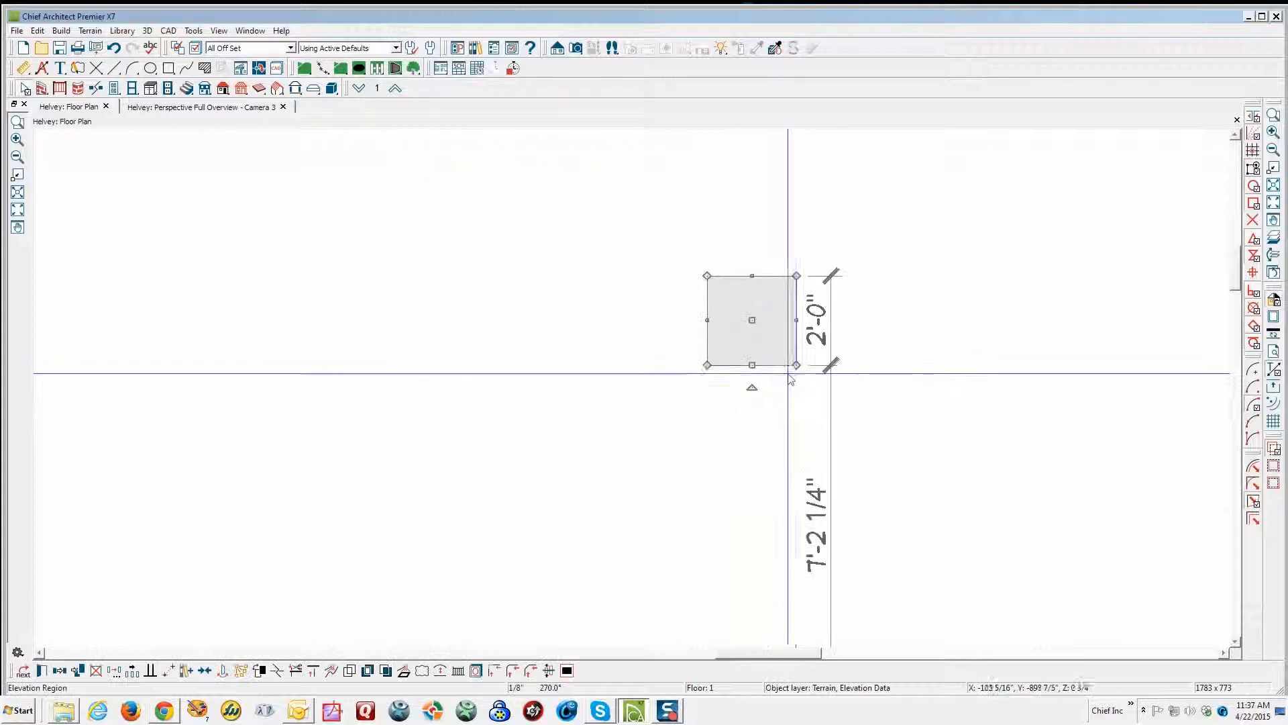
click(42, 671)
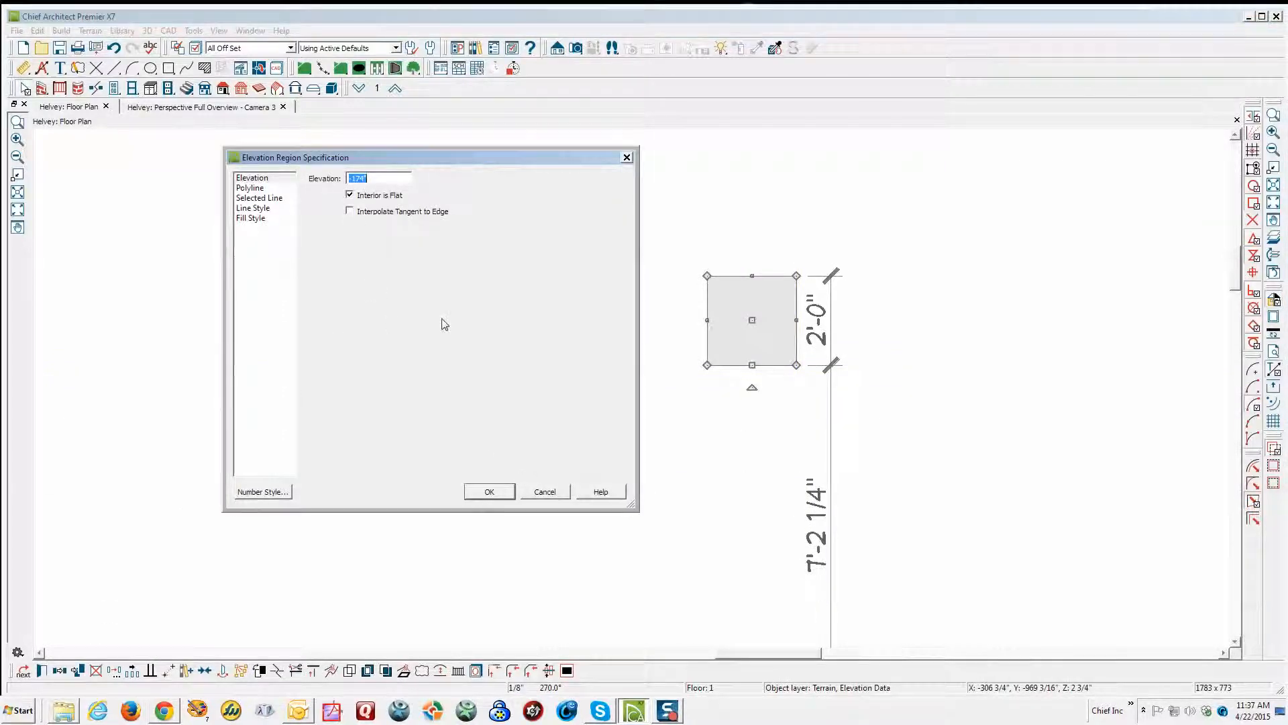
click(545, 493)
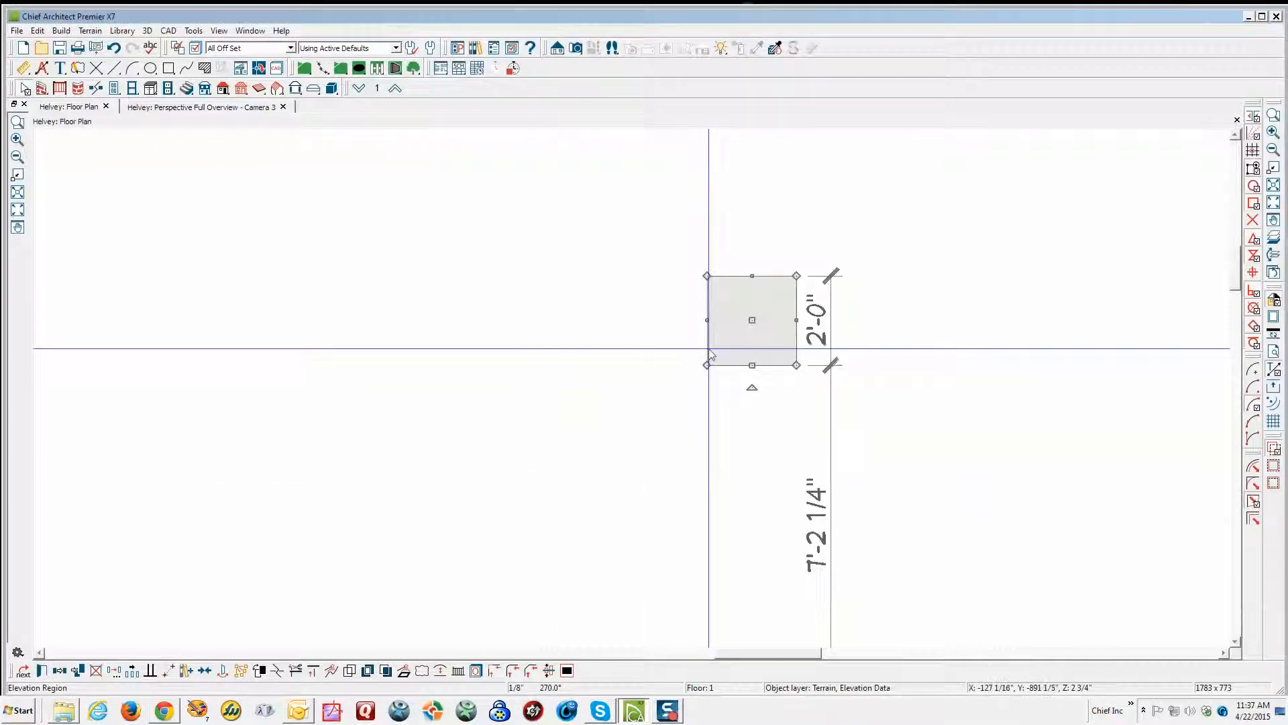
key(Delete)
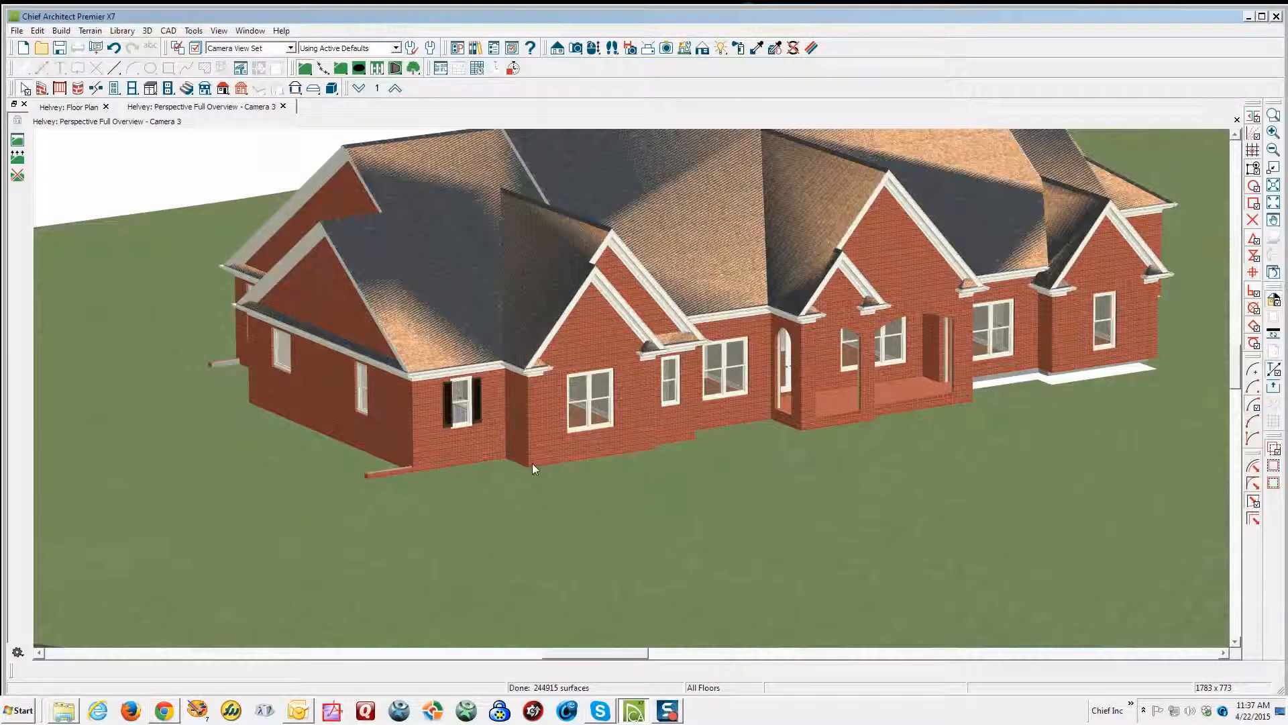
- Examine the ground along the house's front wall in the perspective overview, orbiting to the front, and close the camera view
scroll(533, 463, down, 4)
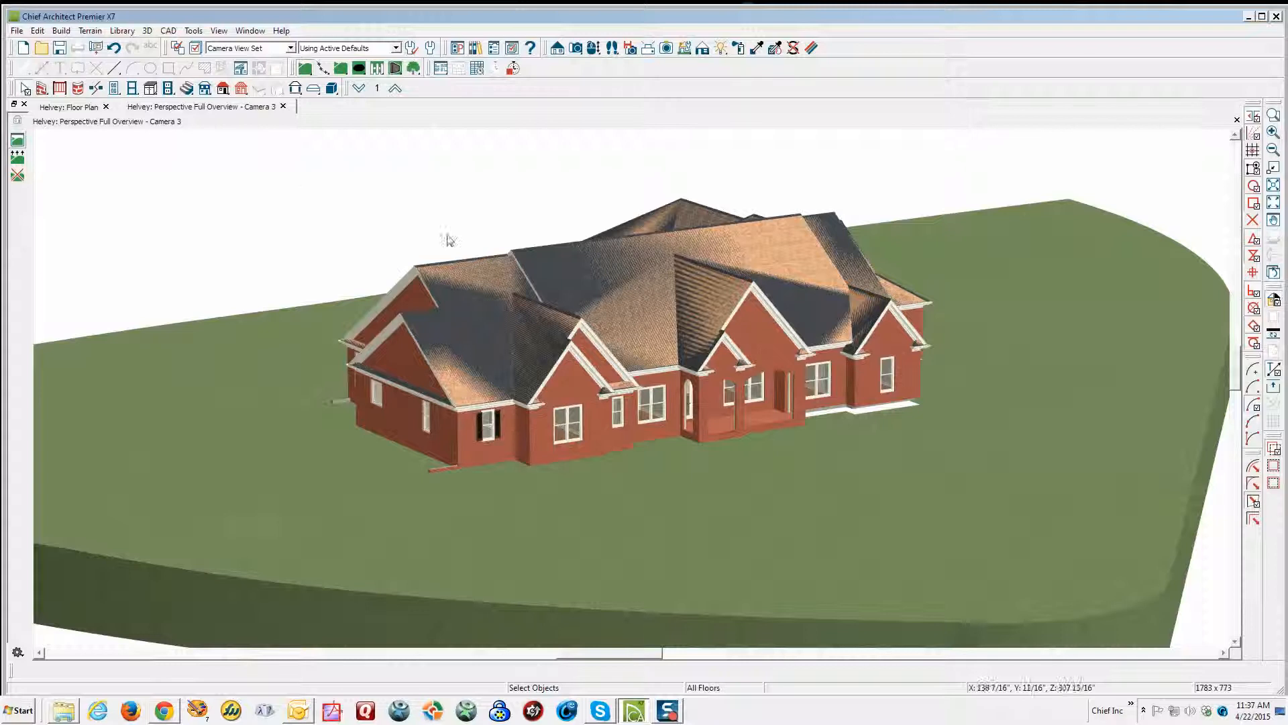
click(595, 48)
drag(526, 468, 887, 371)
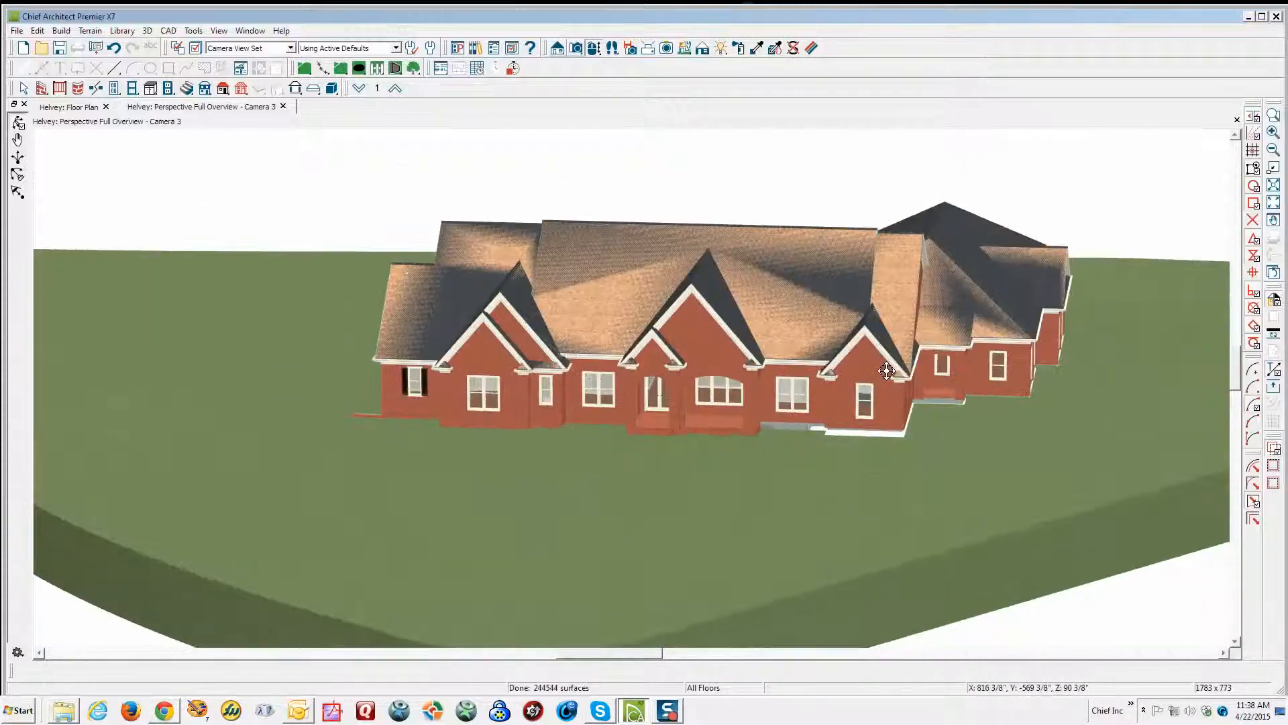
click(1237, 120)
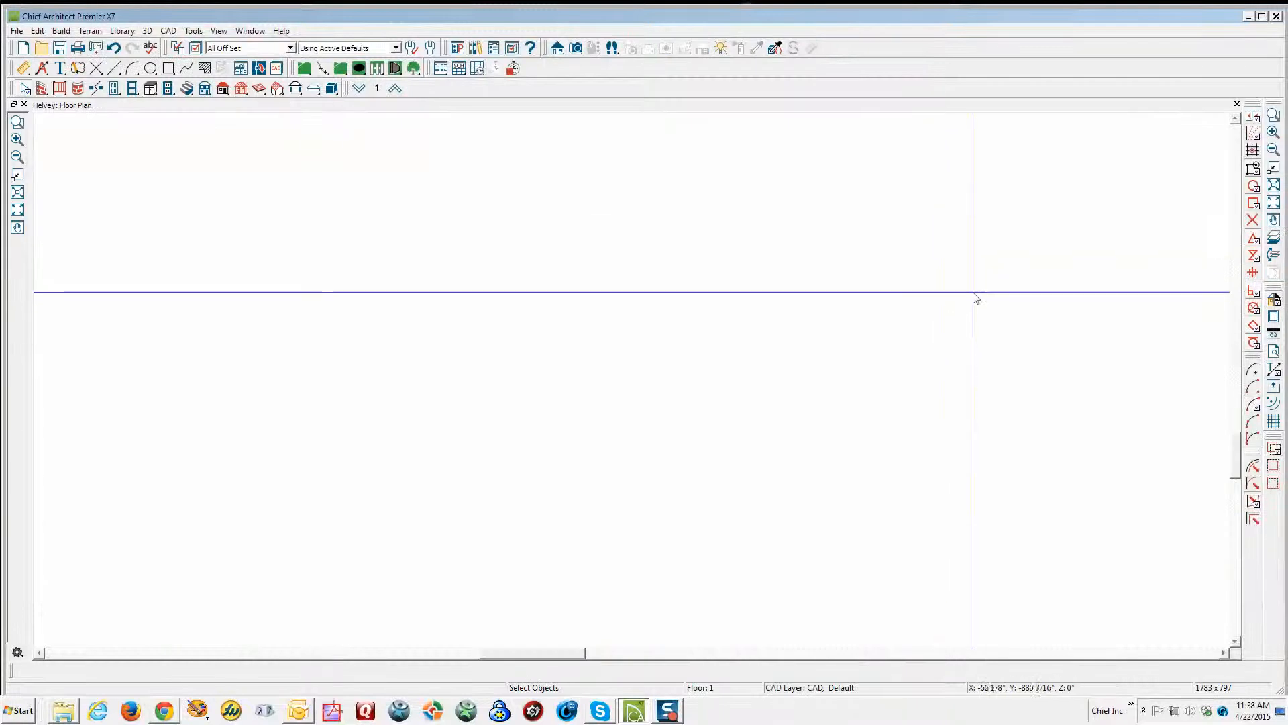
- Switch the floor plan to the 1/4" Scale Annotations defaults and show the whole terrain
click(290, 47)
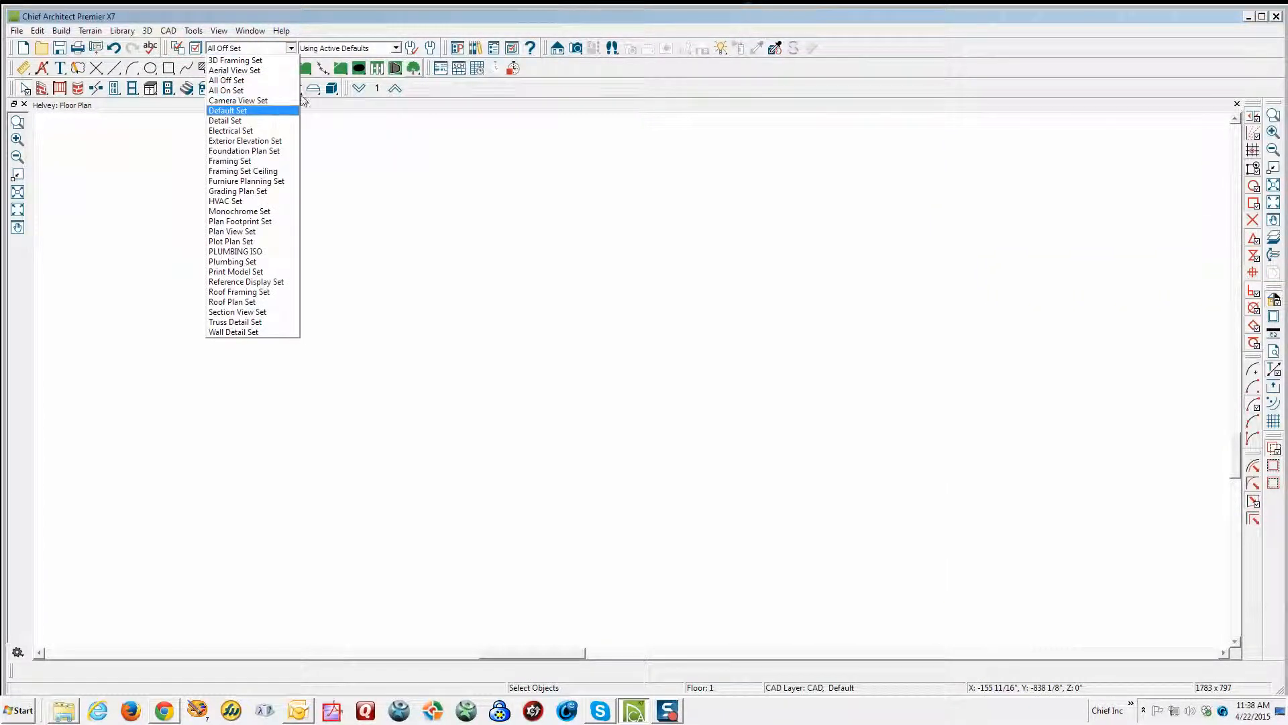
click(395, 47)
click(396, 48)
click(401, 70)
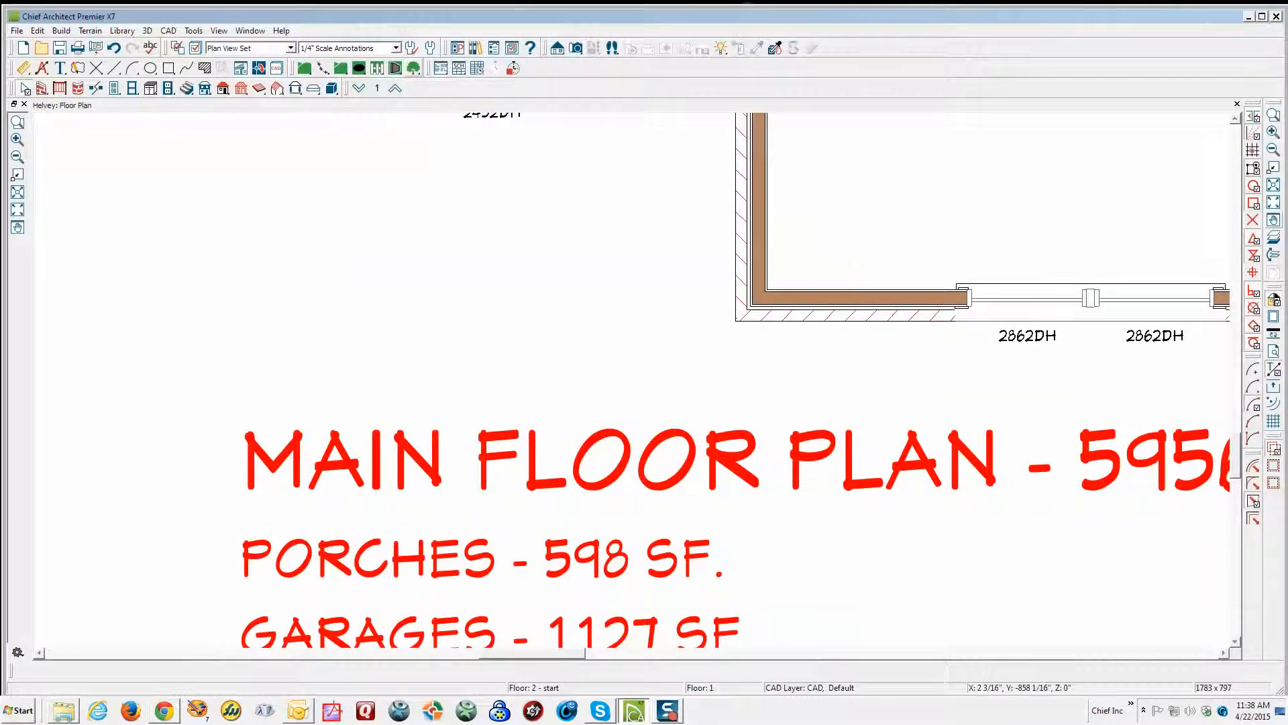
click(1273, 202)
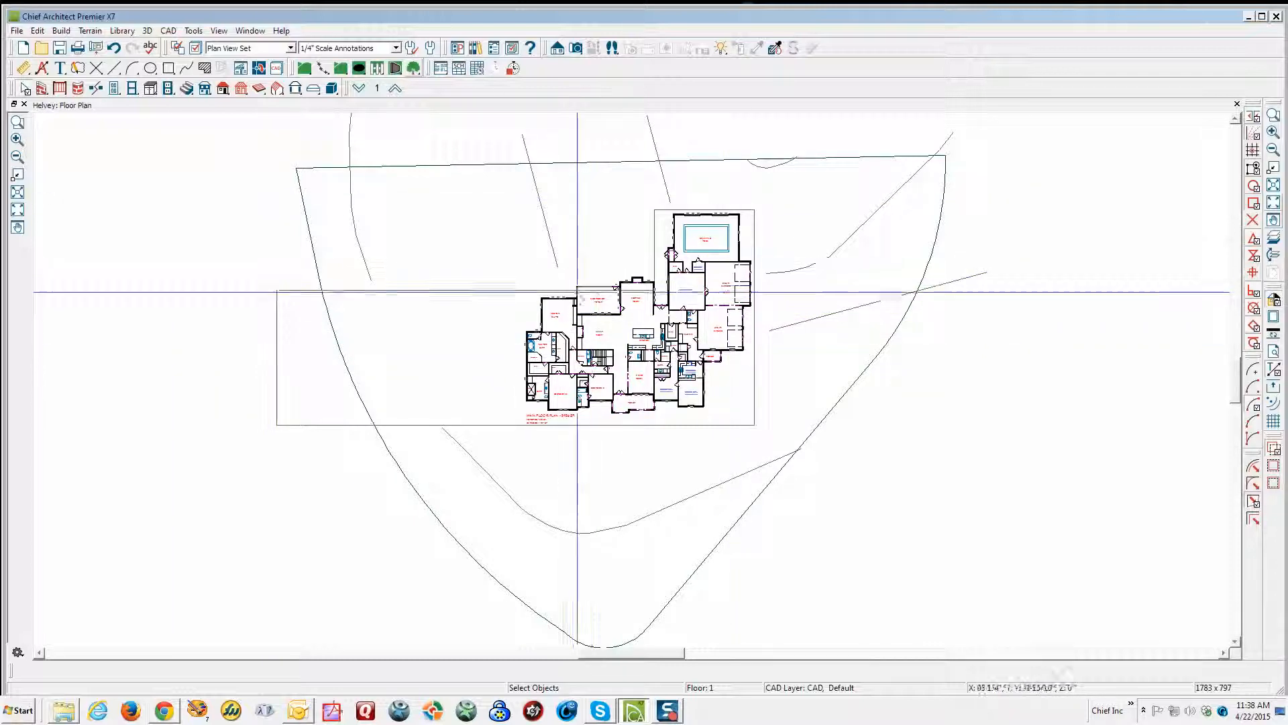
- Move the long rear edge of the elevation region around the house about 6' outward, past the chimney
click(542, 215)
click(659, 159)
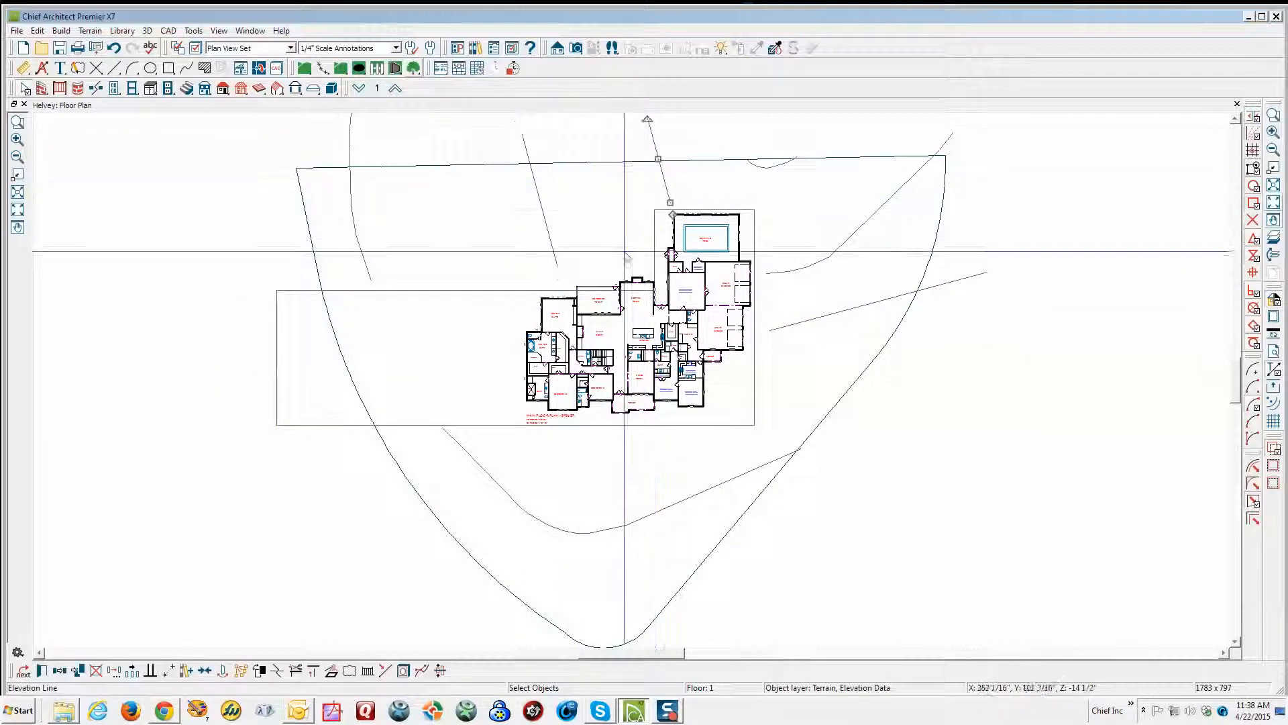
click(520, 289)
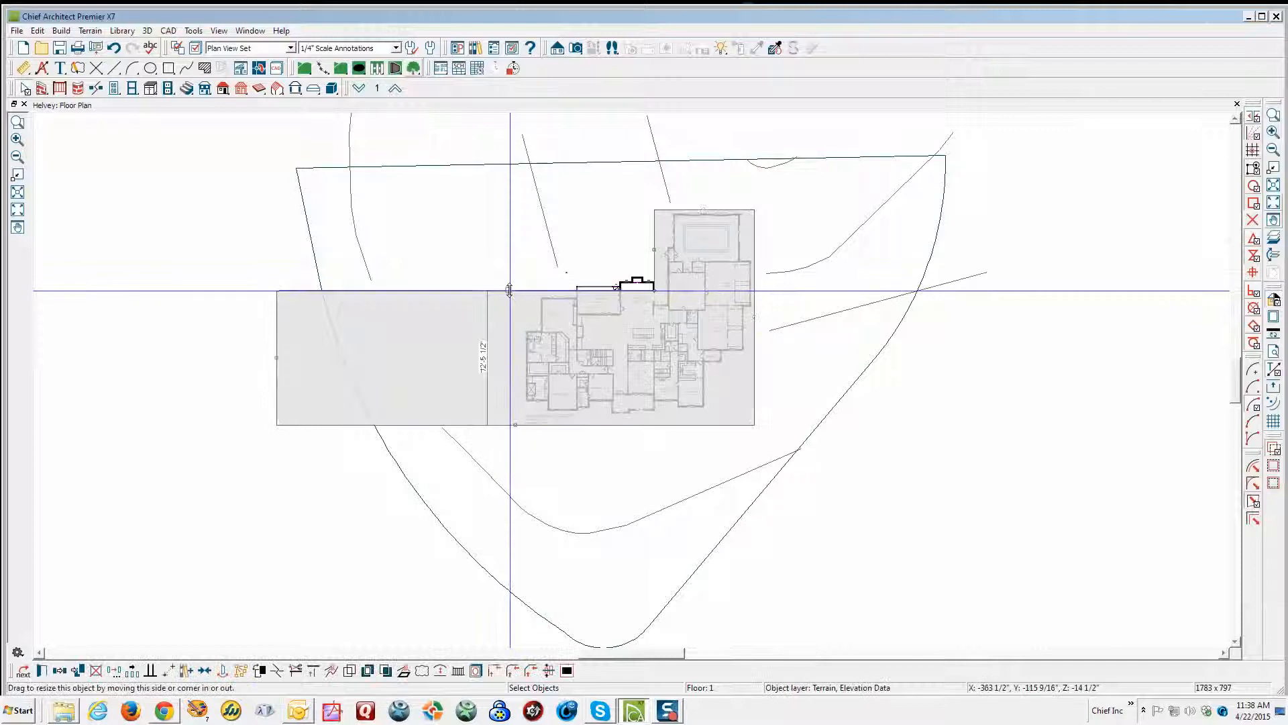
drag(509, 287, 509, 277)
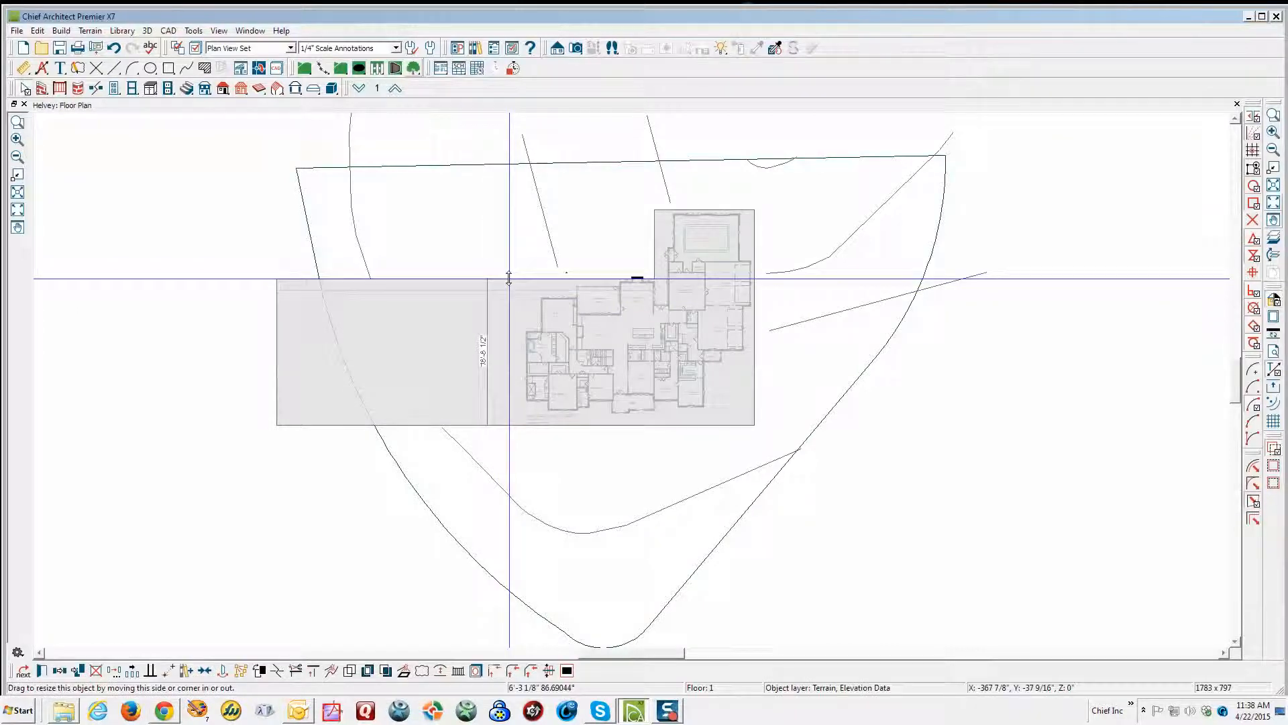
- Pull back the lower end of the curved elevation line at the terrain's far side so it stops short of the elevation region
click(371, 282)
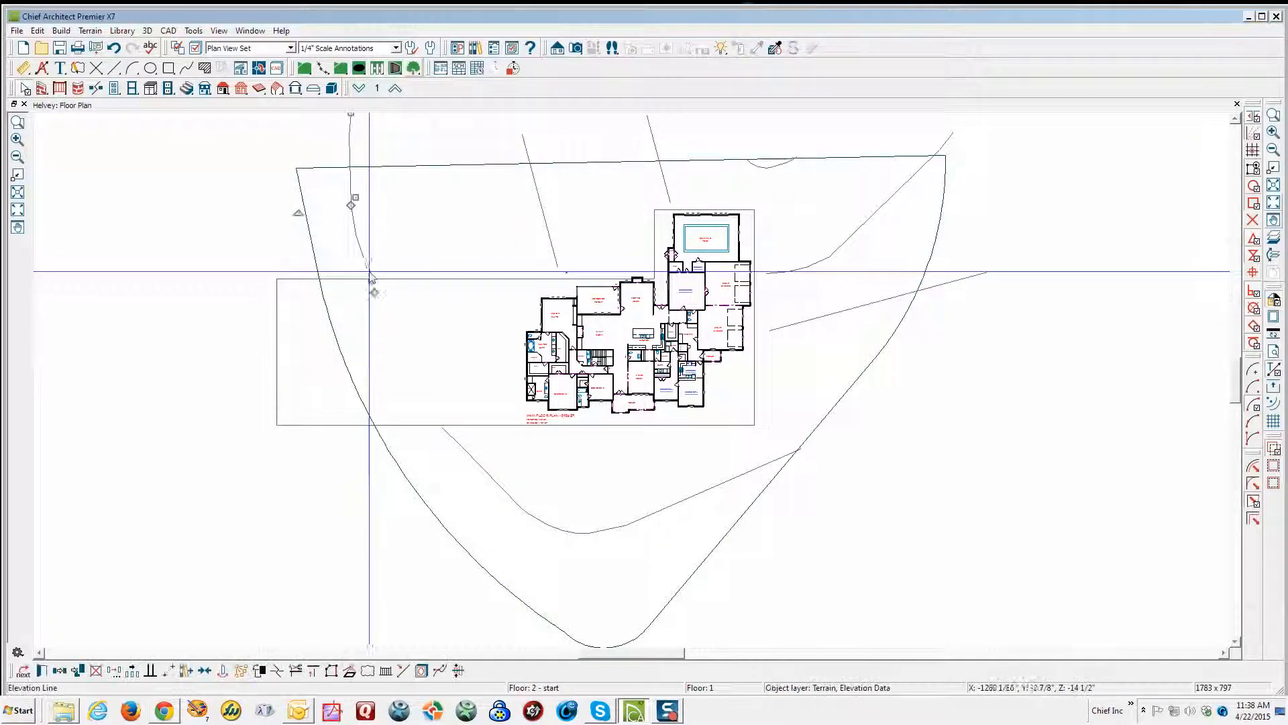
drag(372, 282, 367, 269)
click(437, 296)
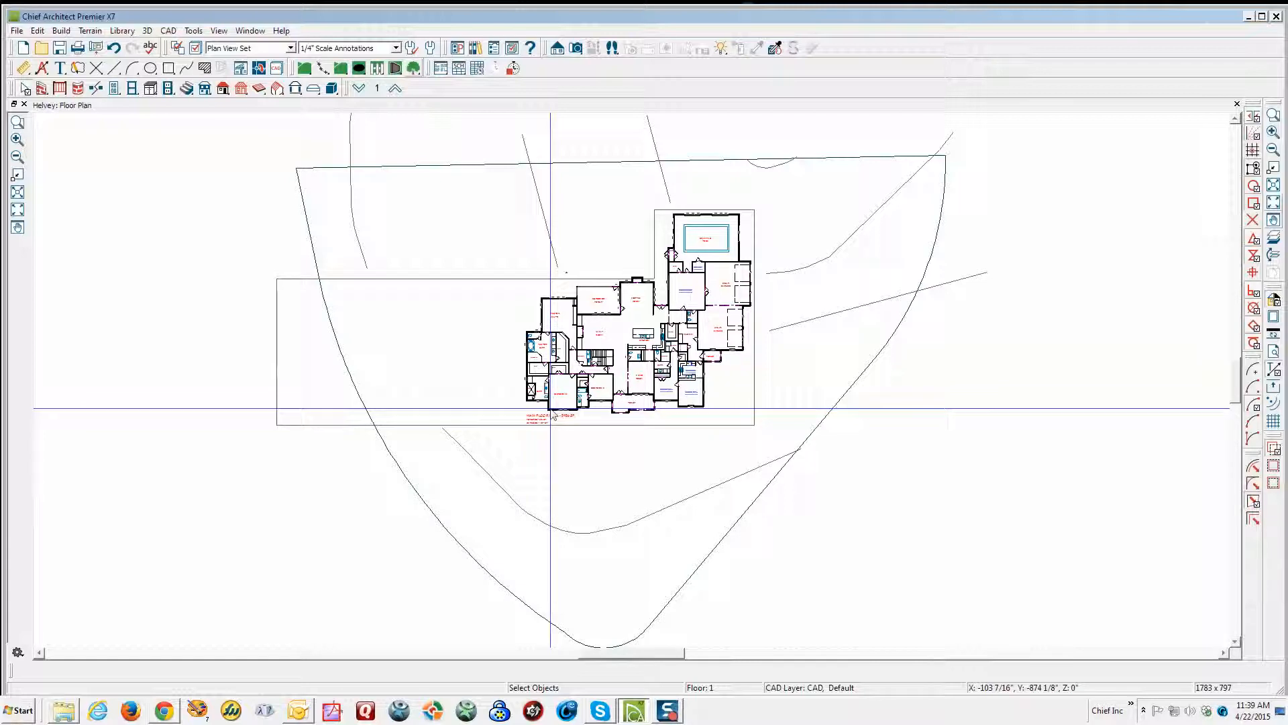
scroll(368, 419, up, 1)
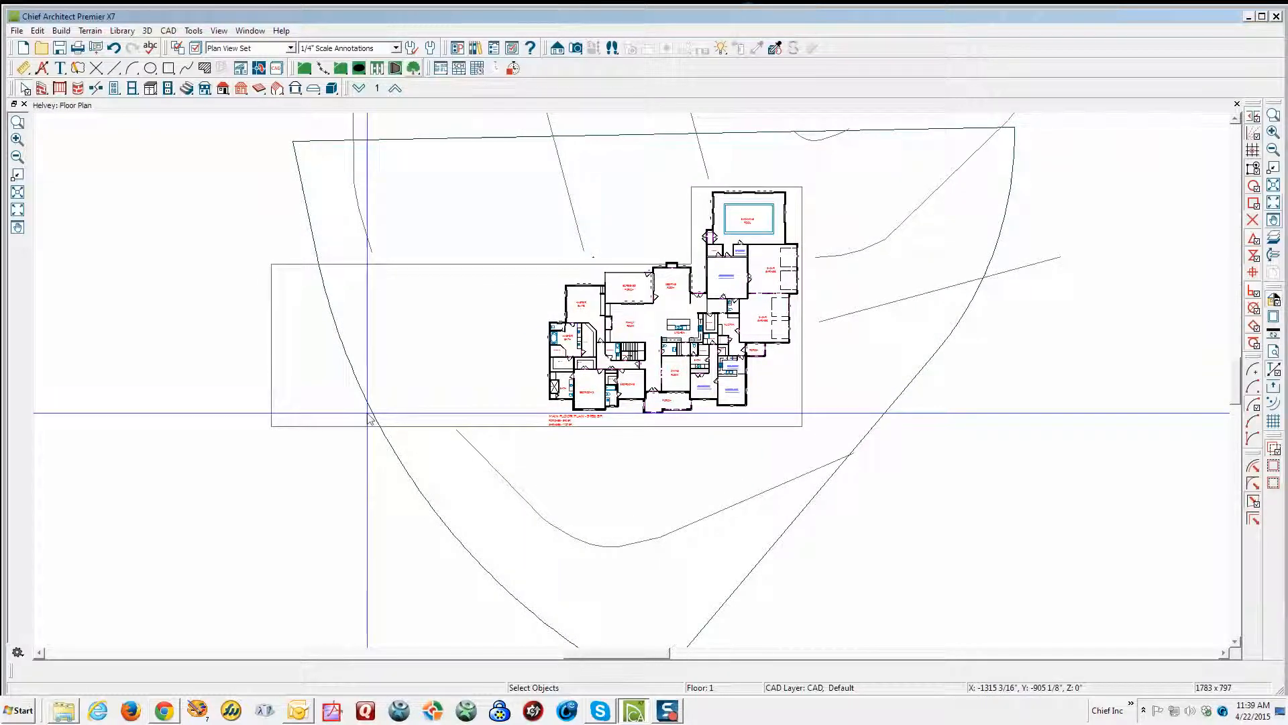
scroll(368, 415, down, 2)
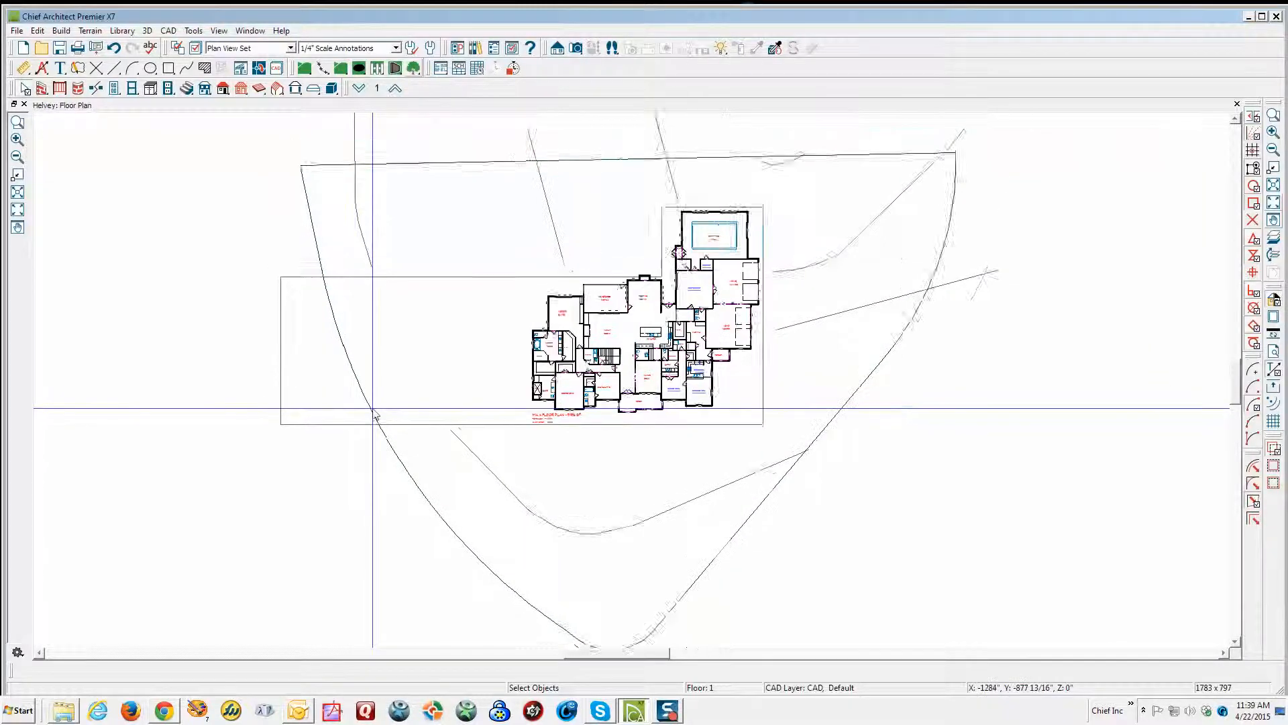